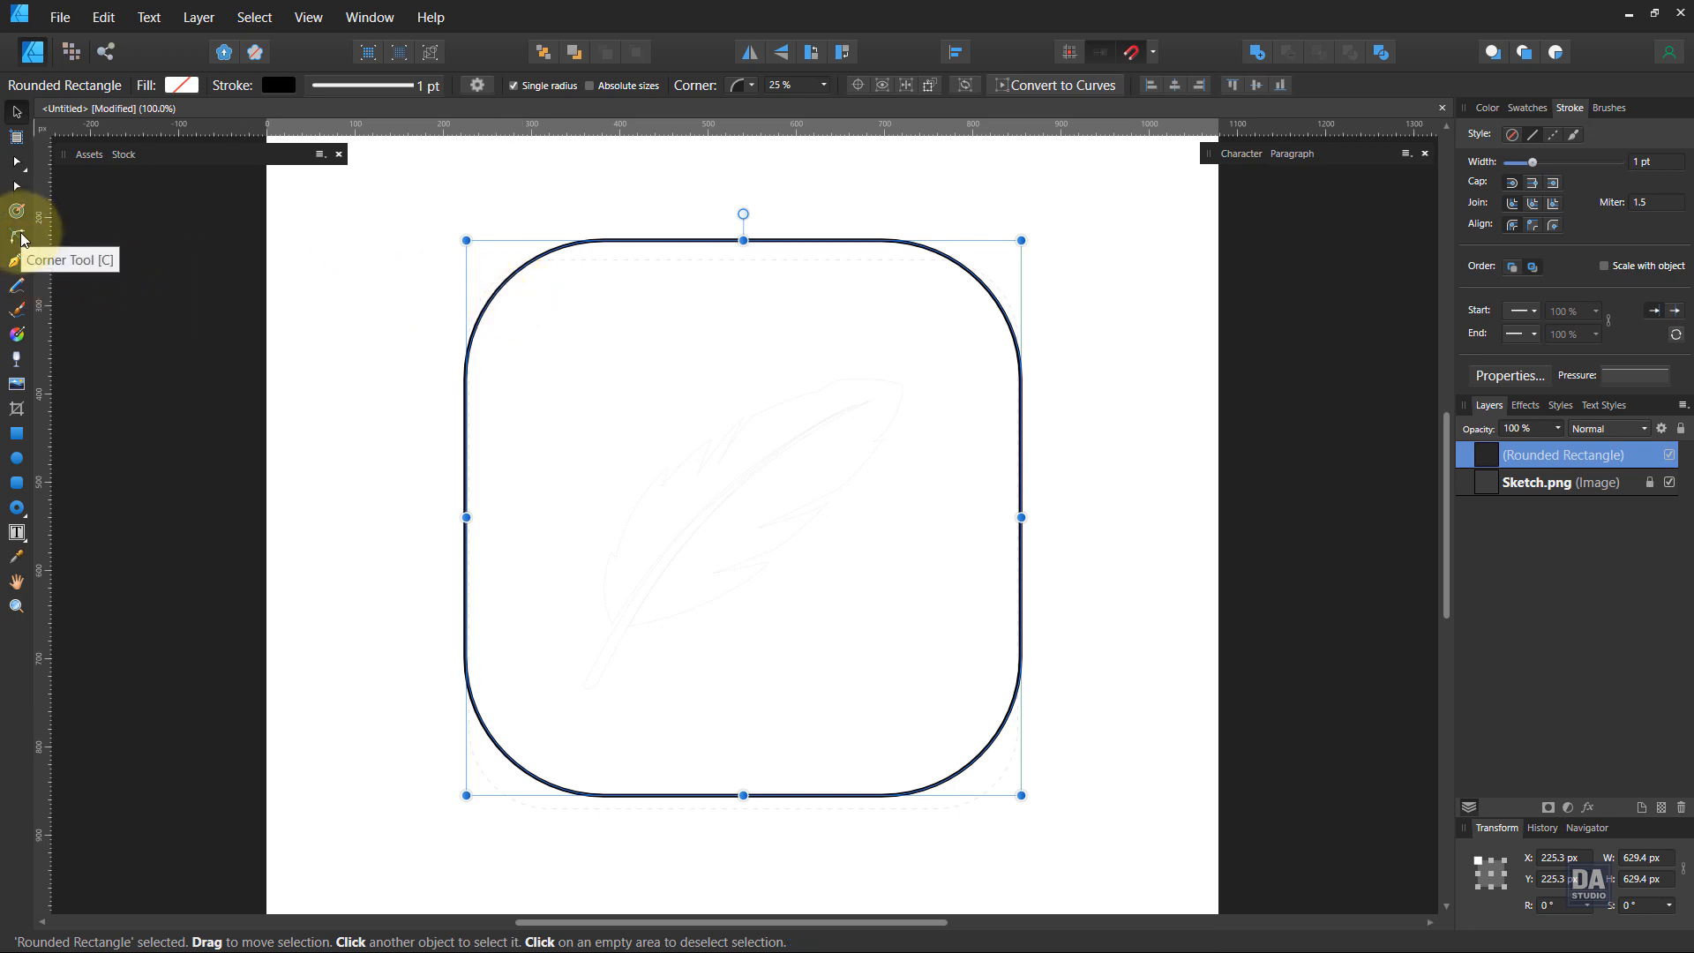
click(16, 483)
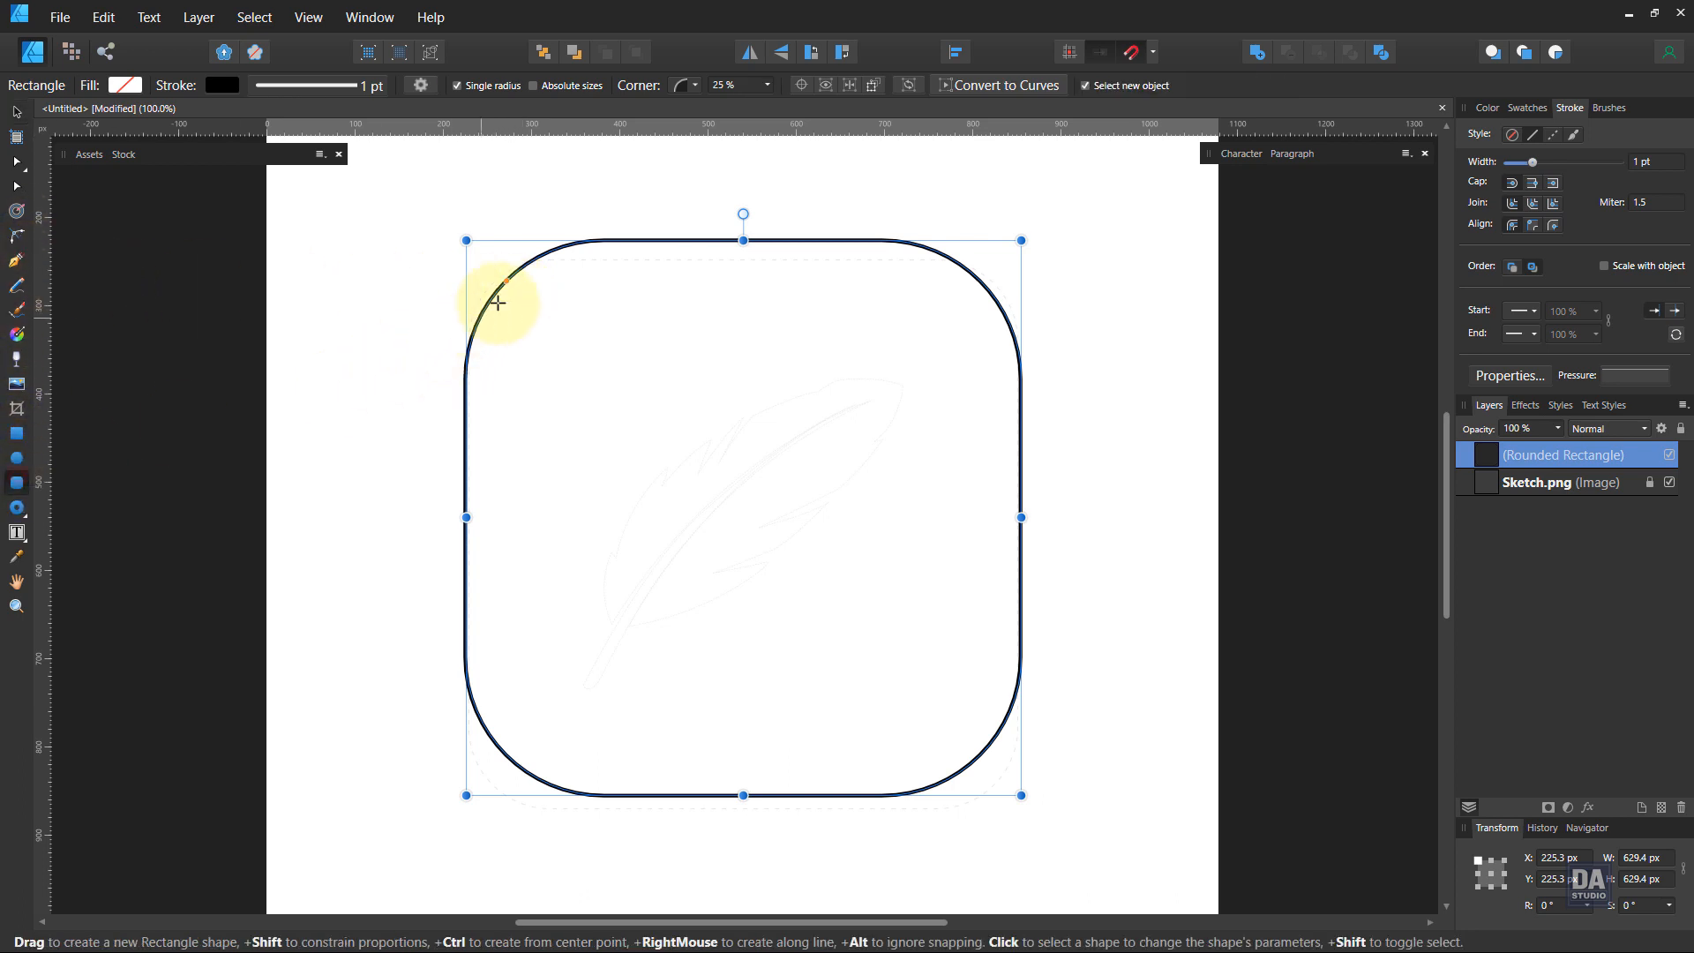
drag(475, 255, 506, 280)
click(16, 112)
Start tracing the feather outline with the Pen tool, from the quill base up the lower-left edge and into the first small notch
key(space)
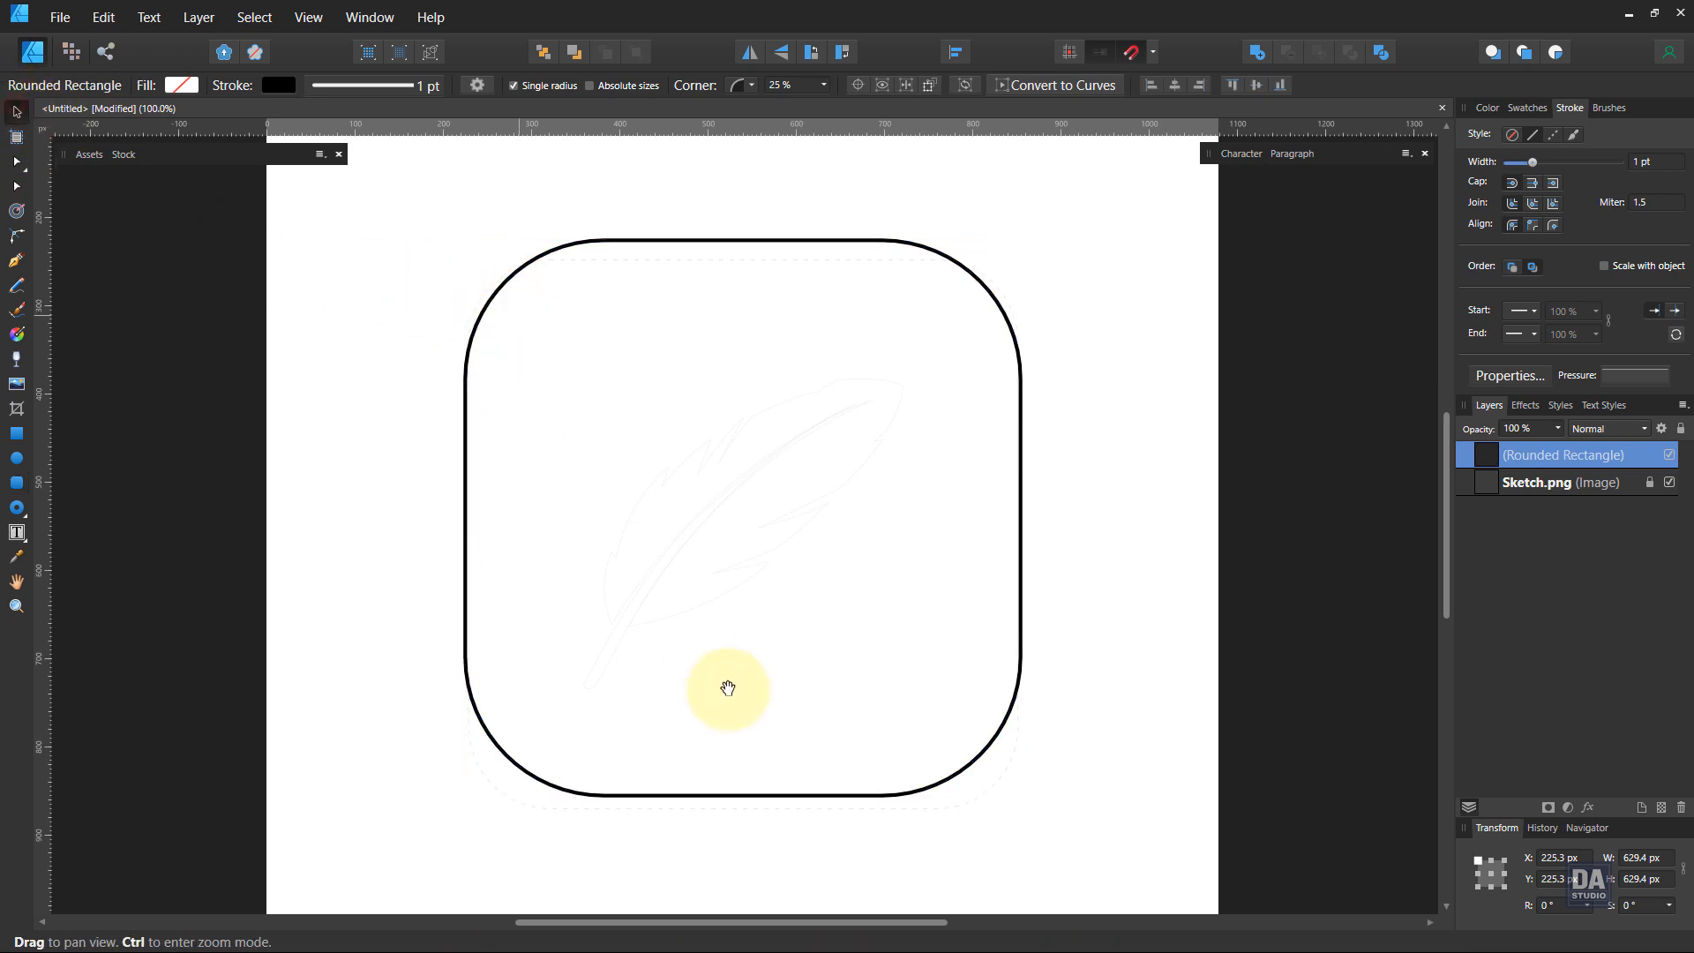
drag(750, 686, 744, 633)
drag(653, 564, 754, 559)
drag(753, 544, 717, 576)
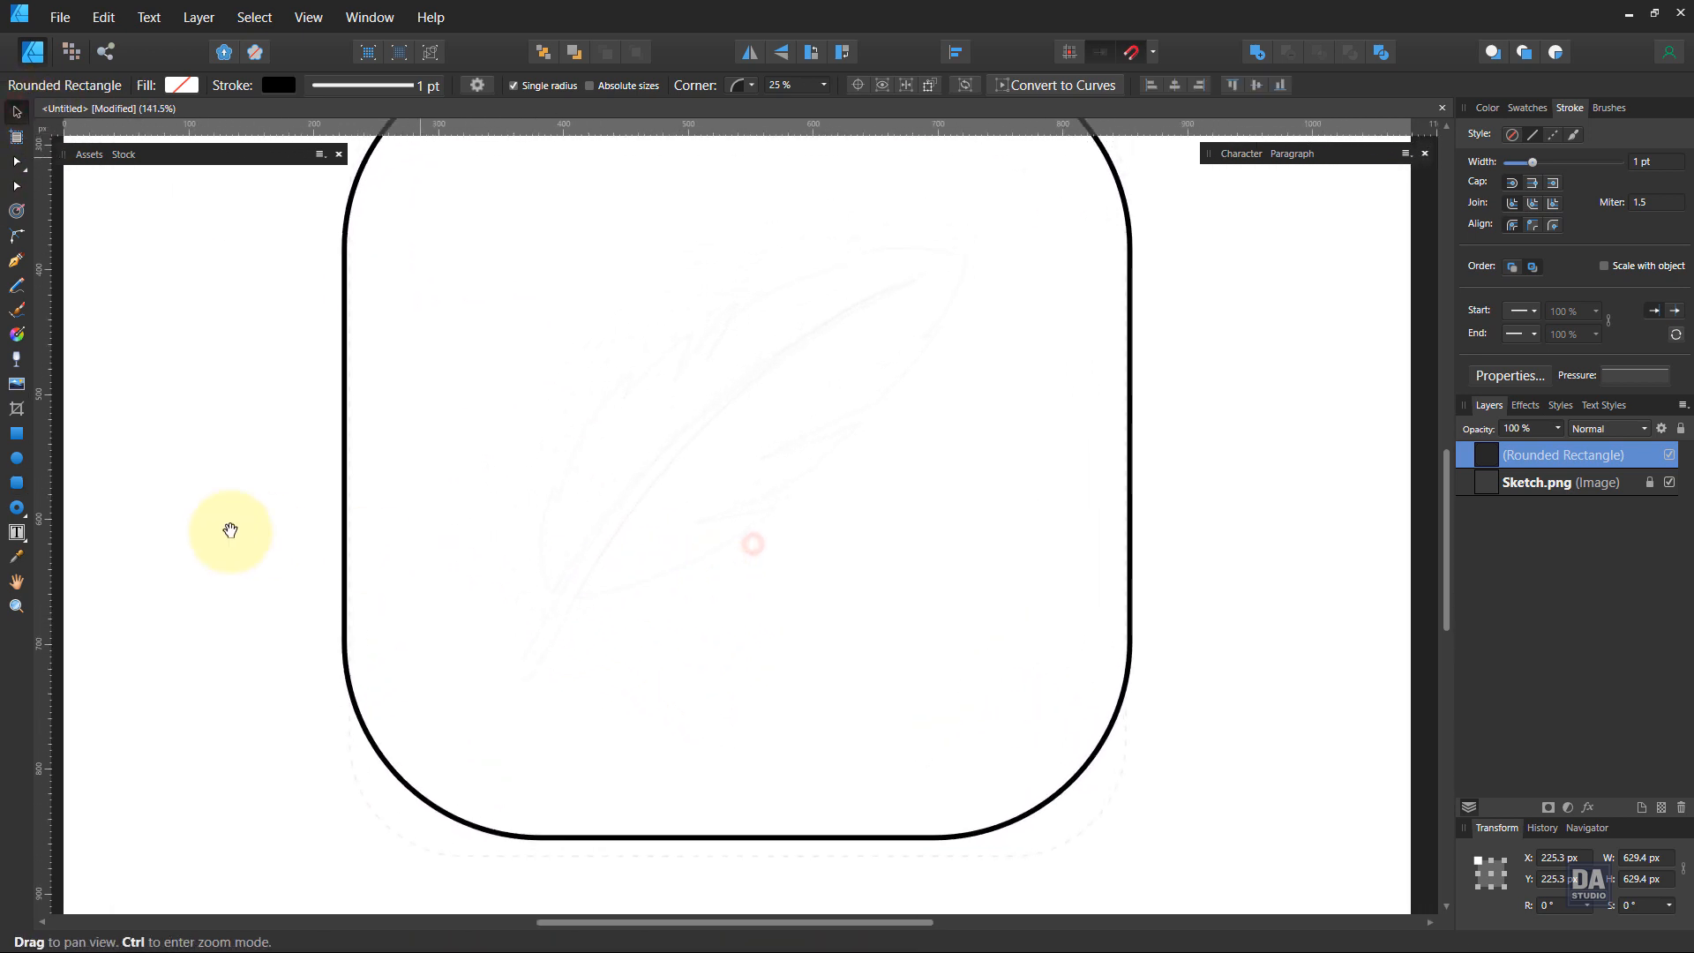
click(17, 262)
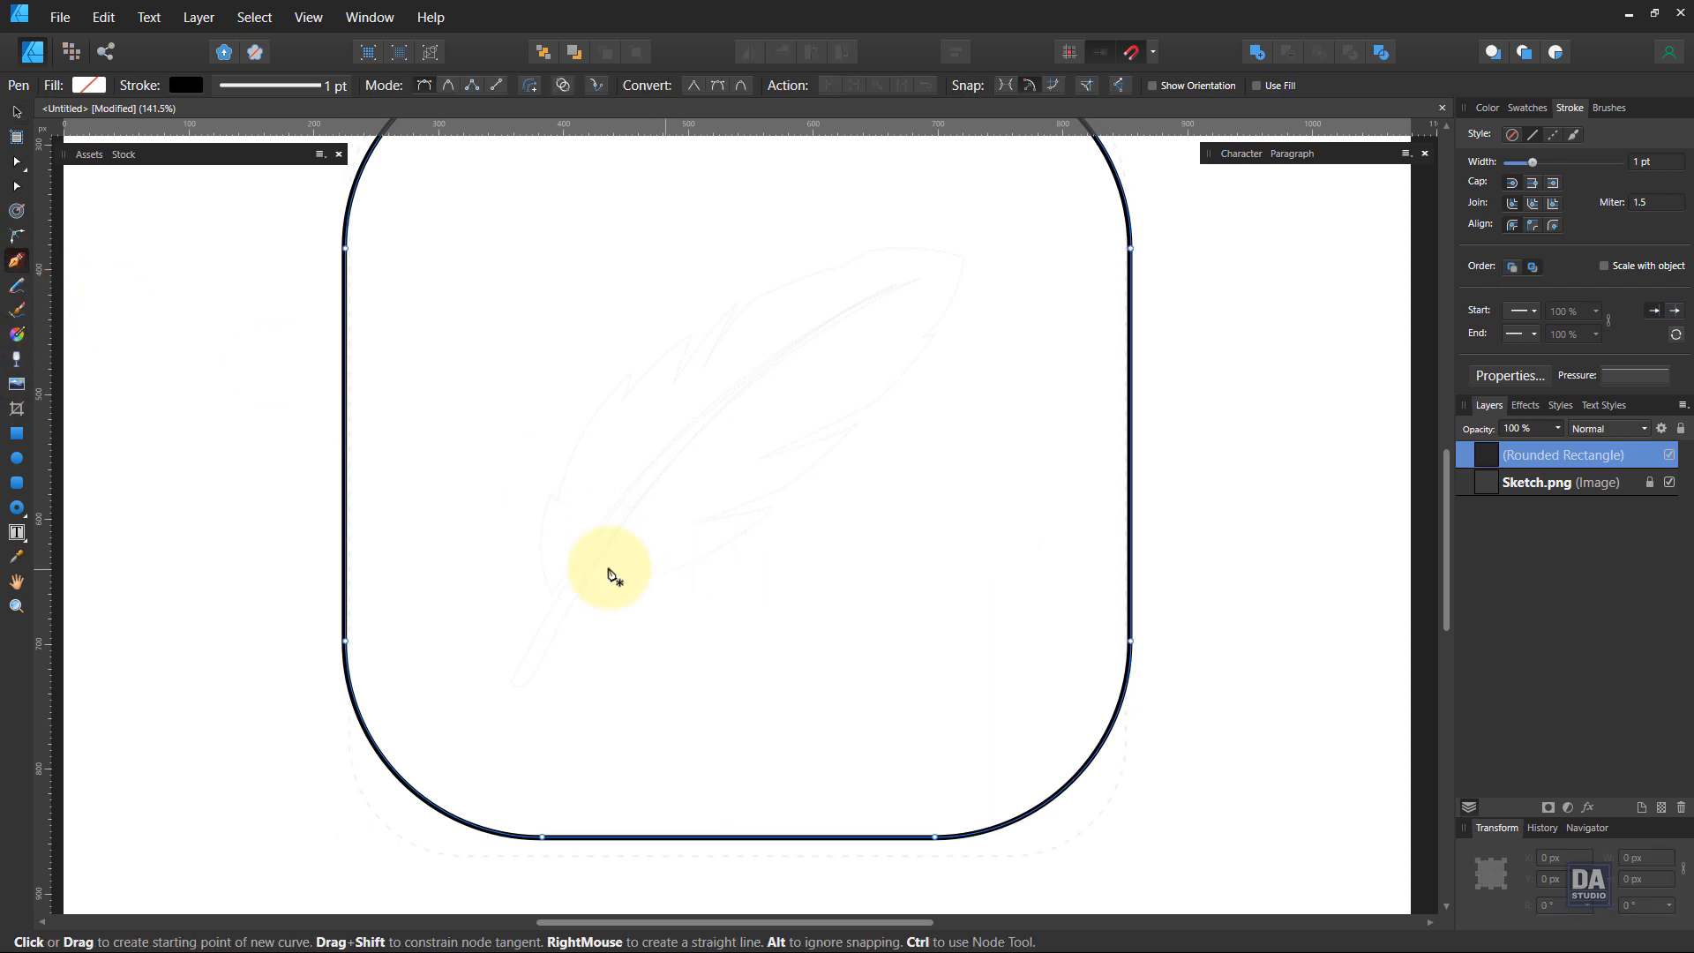
click(552, 595)
drag(553, 492, 572, 449)
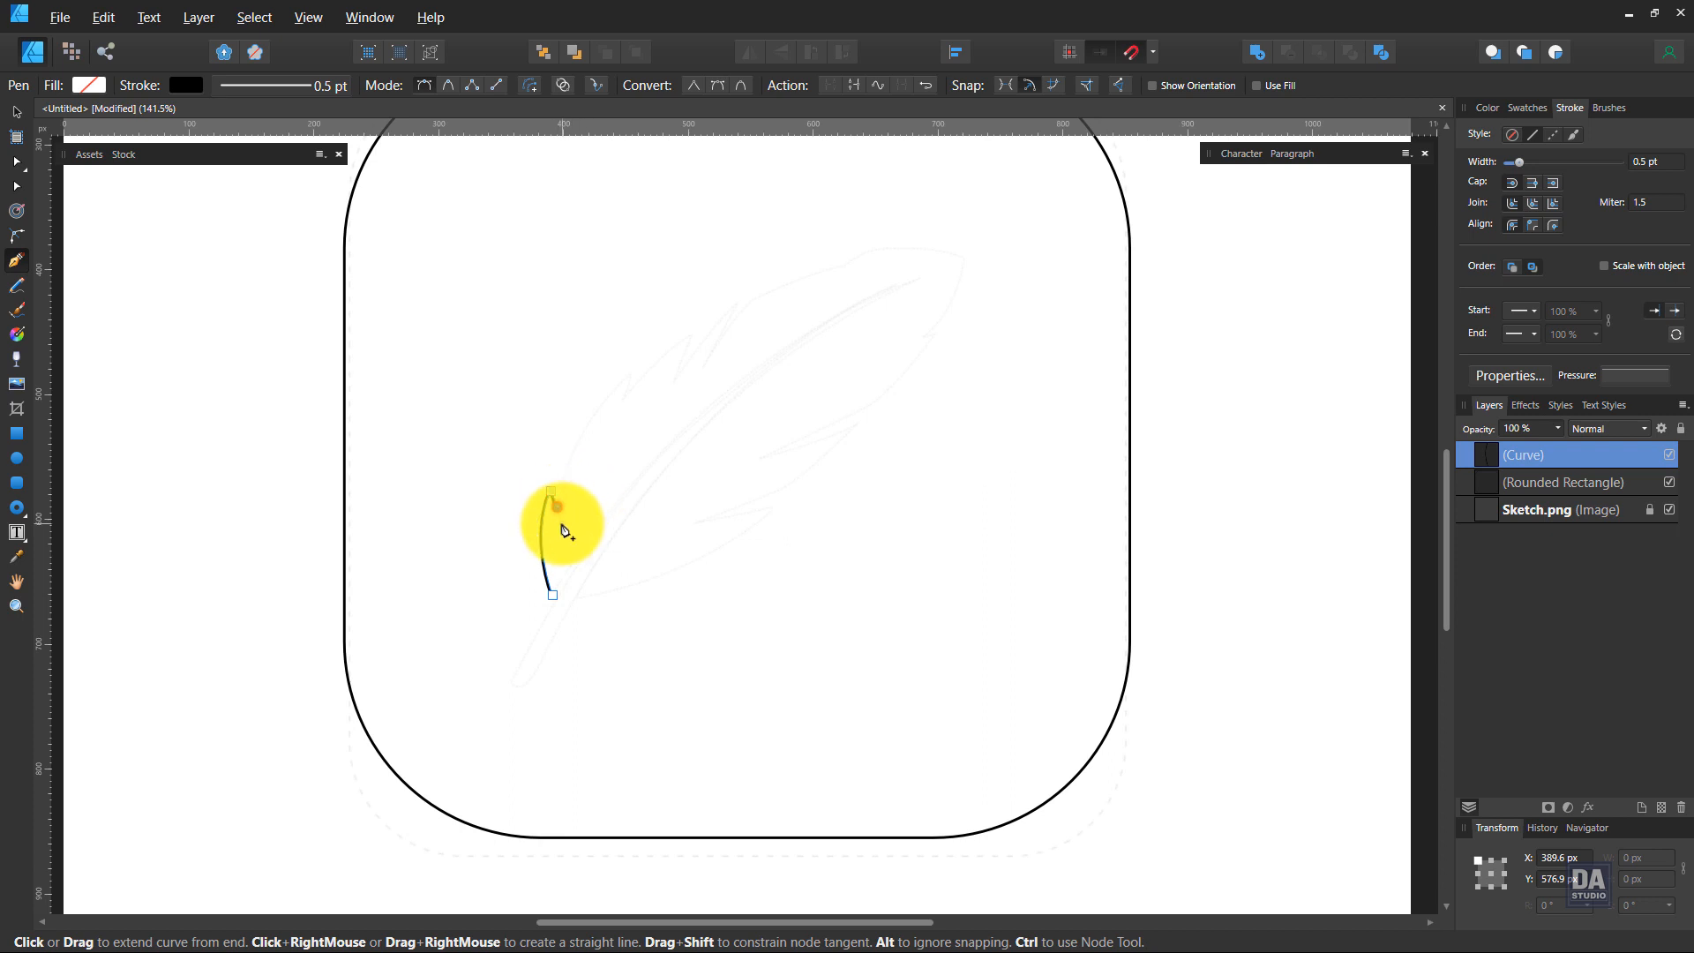
scroll(547, 526, up, 3)
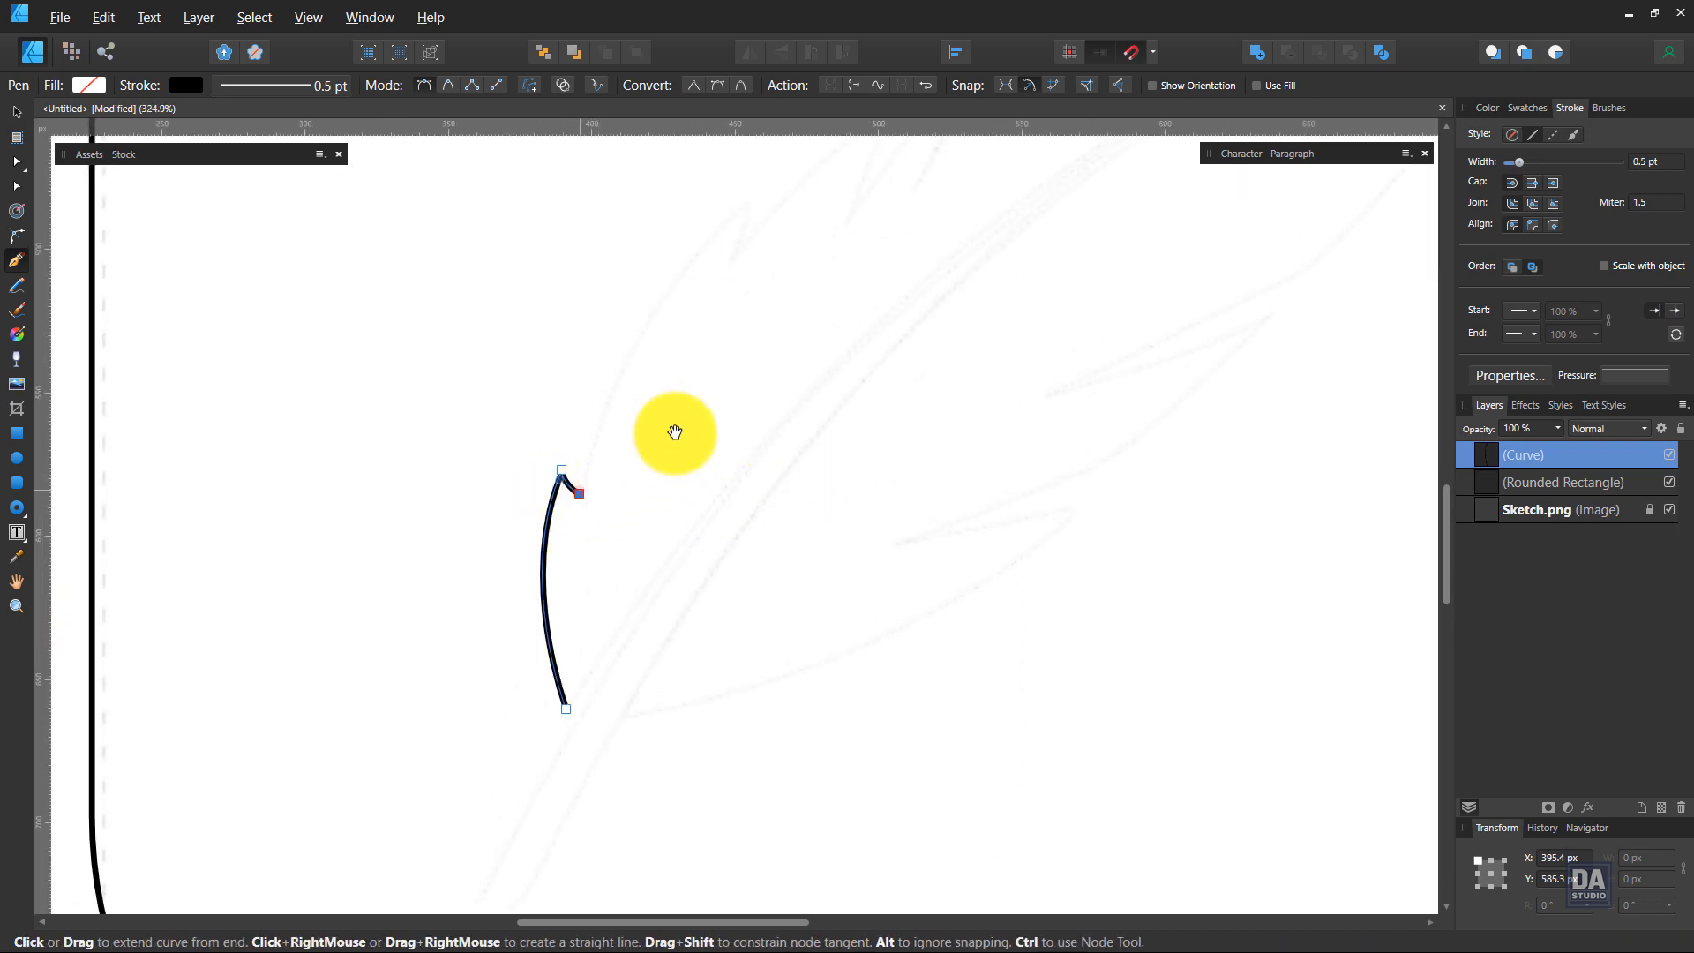
Continue the outline up the feather's left edge through the second notch, ending at the inner point below the next barb tip
drag(673, 431, 511, 647)
drag(575, 434, 712, 328)
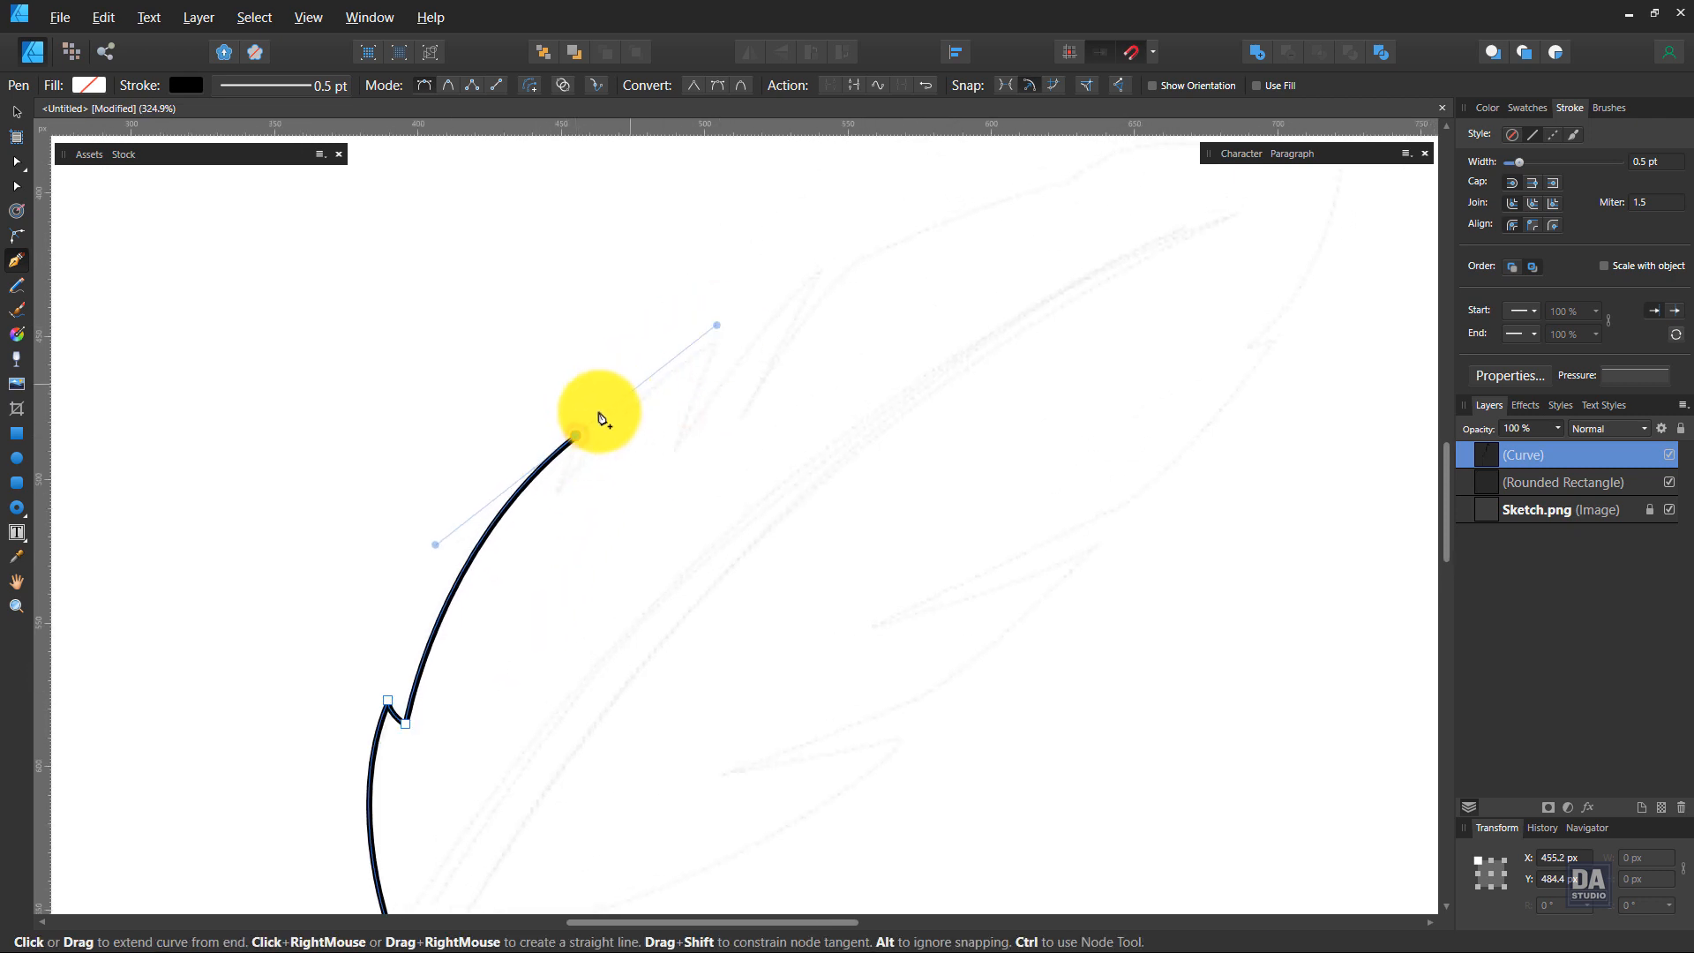
click(561, 493)
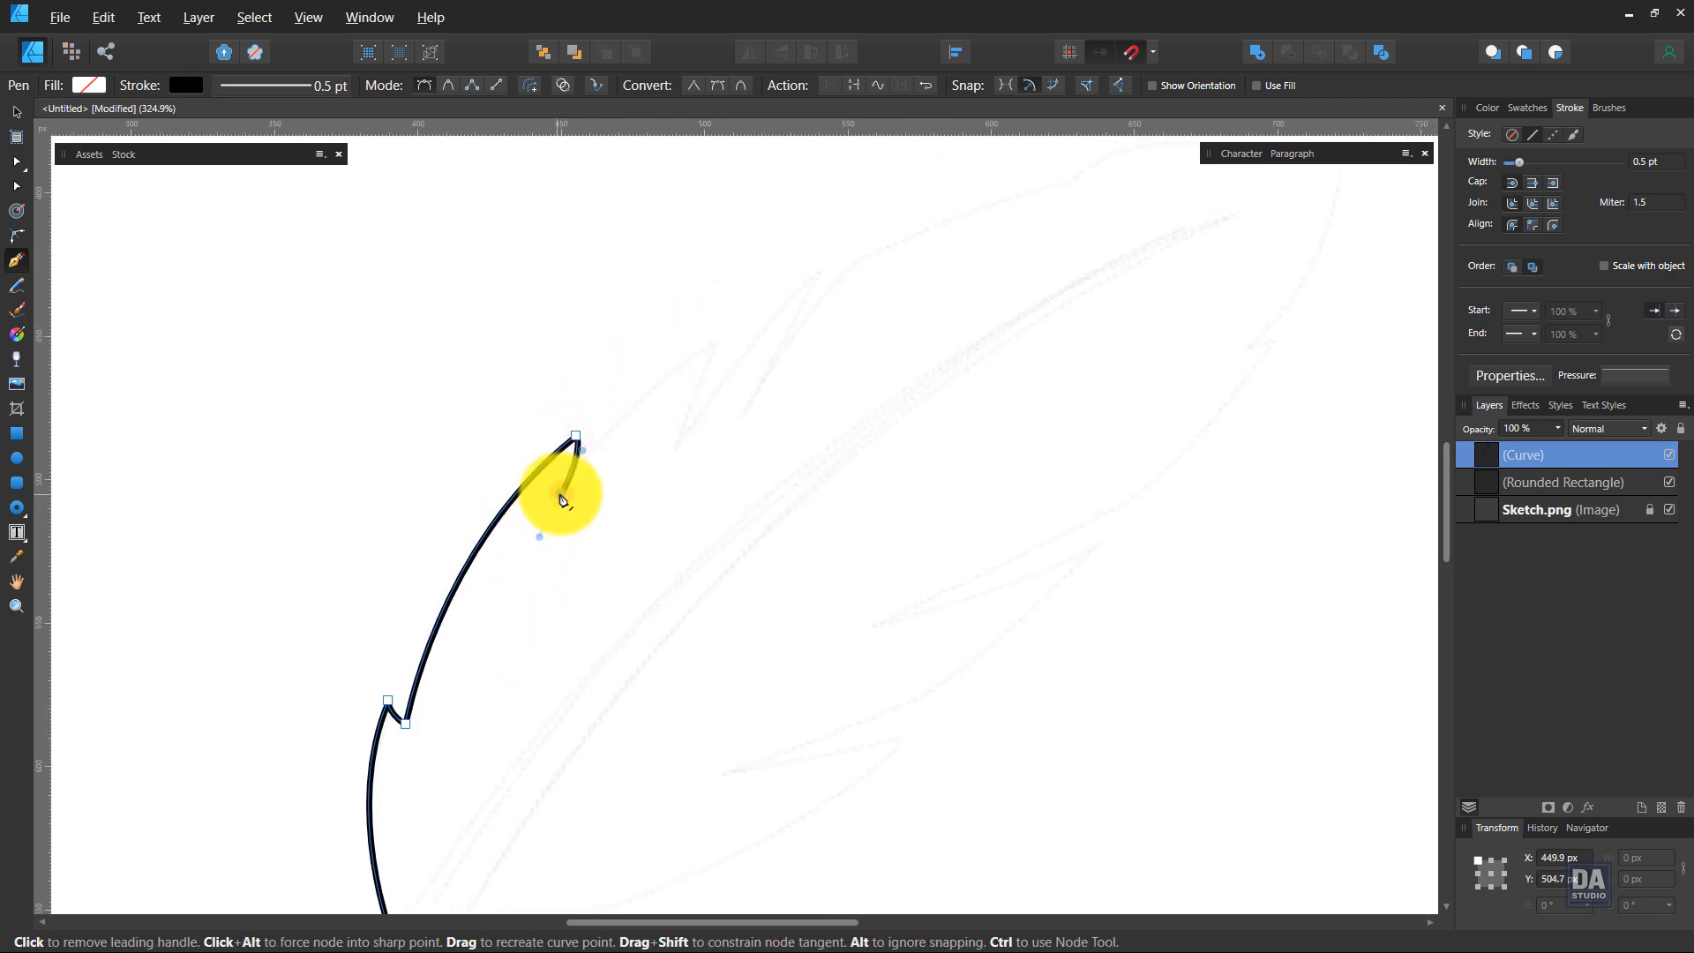
click(718, 337)
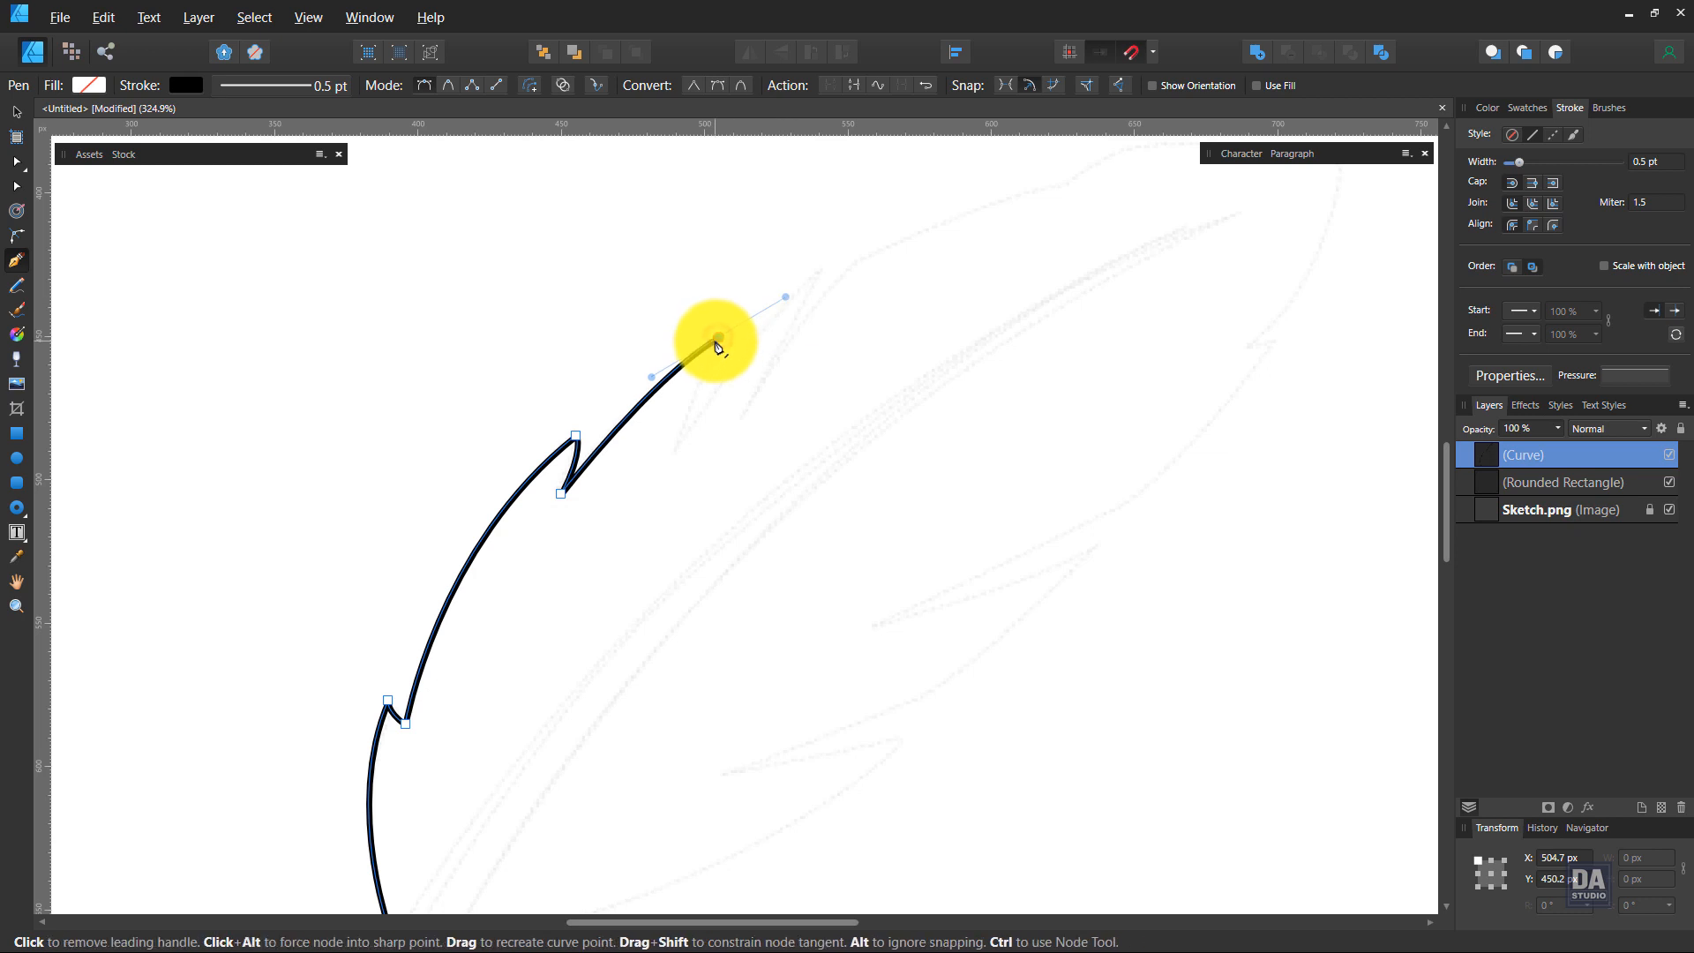
click(677, 452)
click(677, 454)
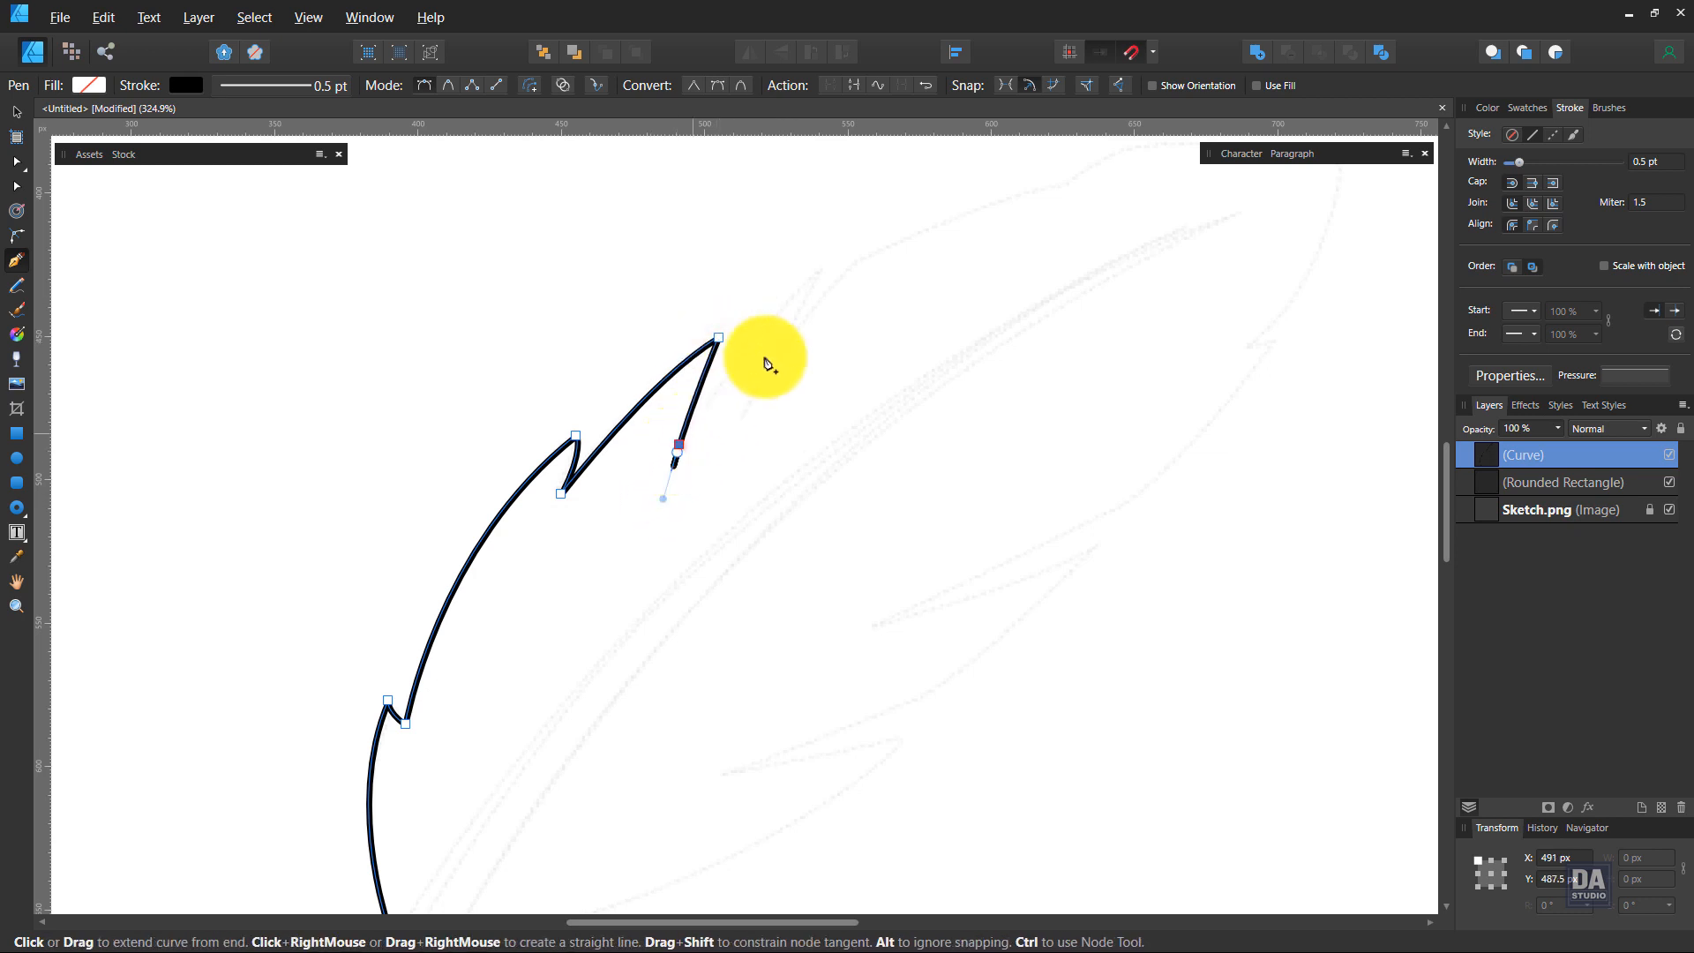
key(ctrl+z)
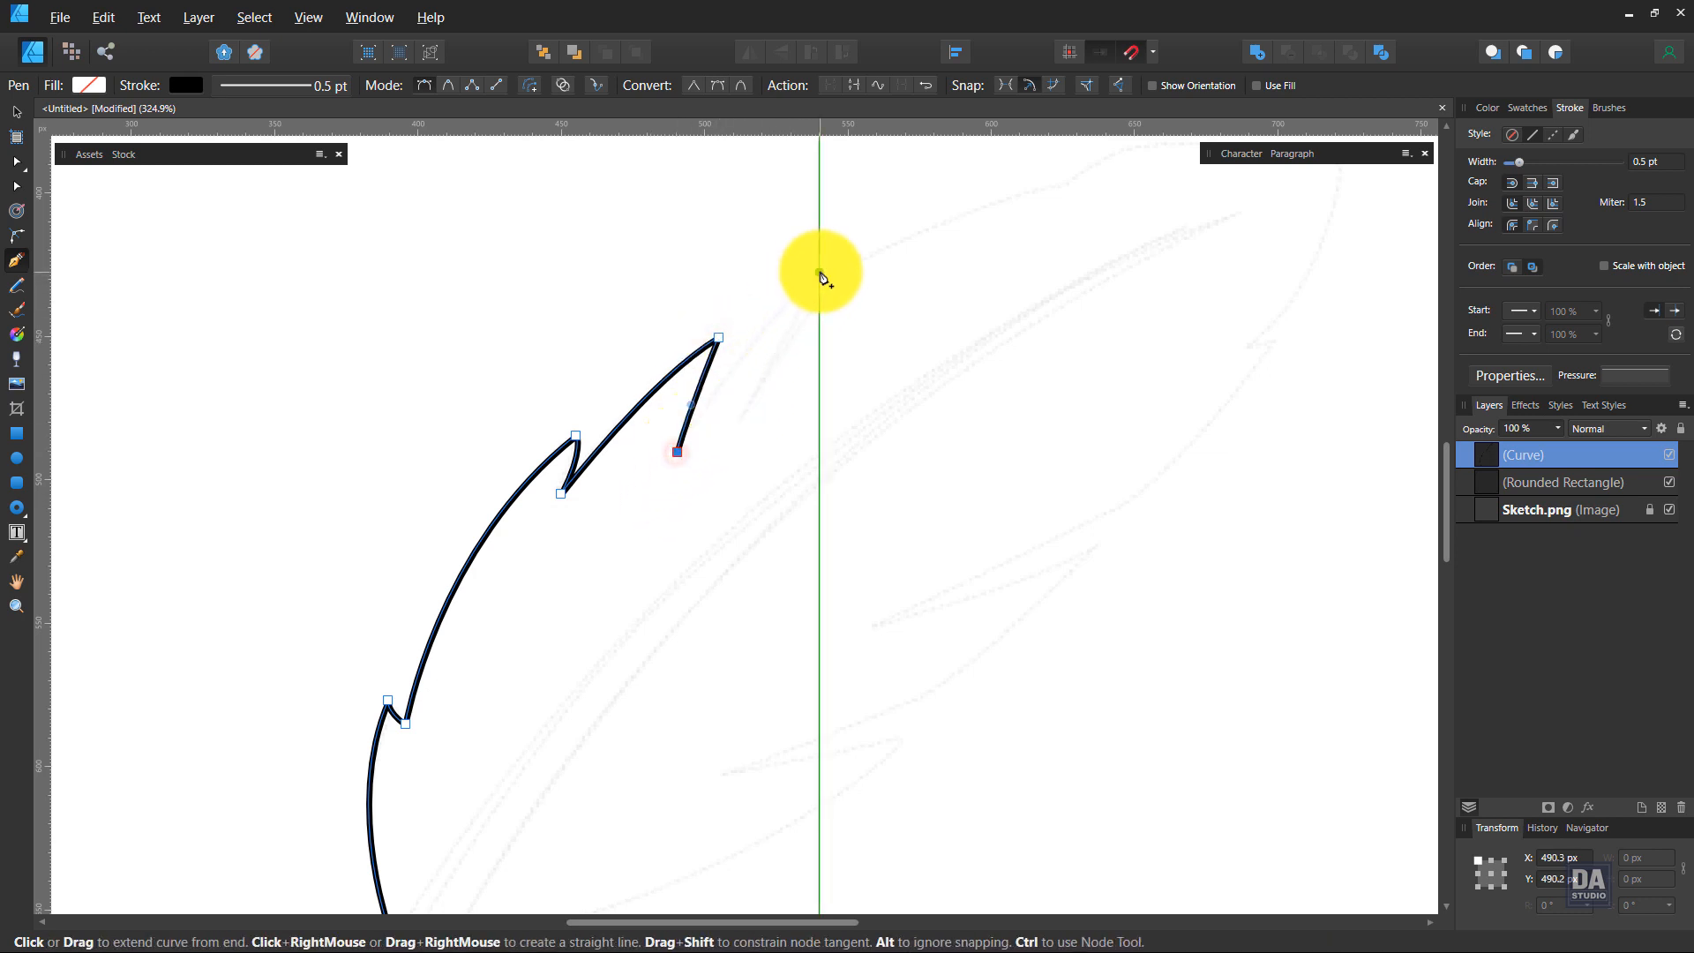
Trace the uppermost pointed barb on the feather's left side, out to its tip and back to the inner point
drag(820, 273, 894, 211)
click(819, 273)
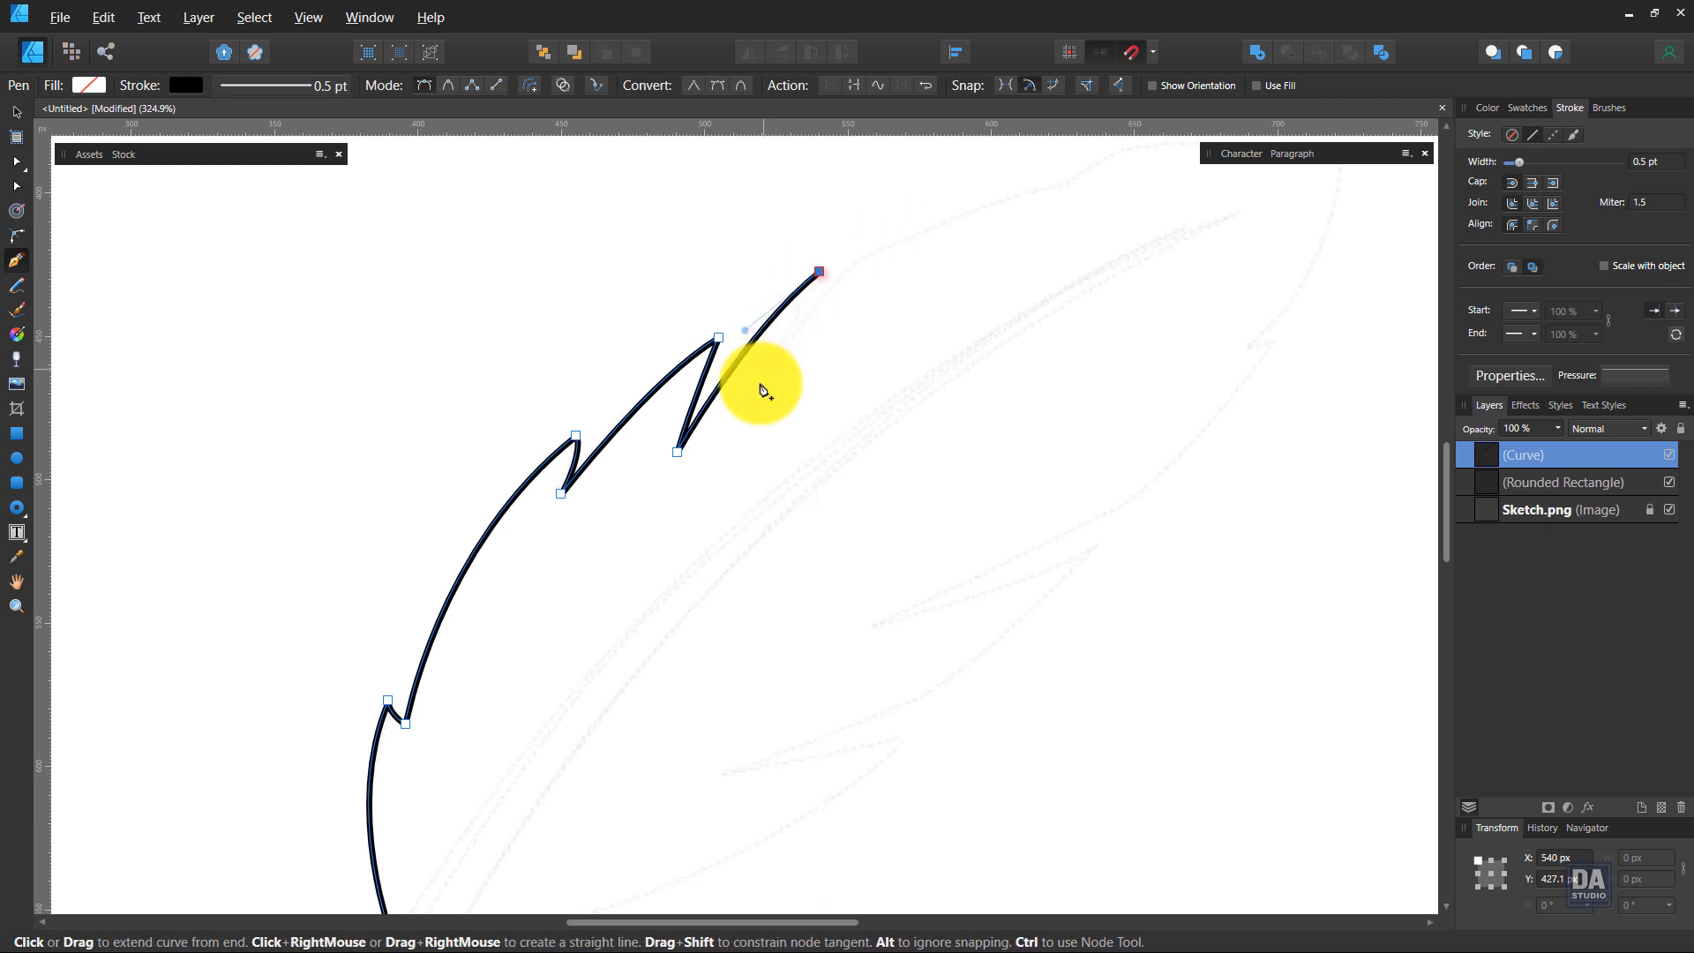
drag(739, 476, 736, 465)
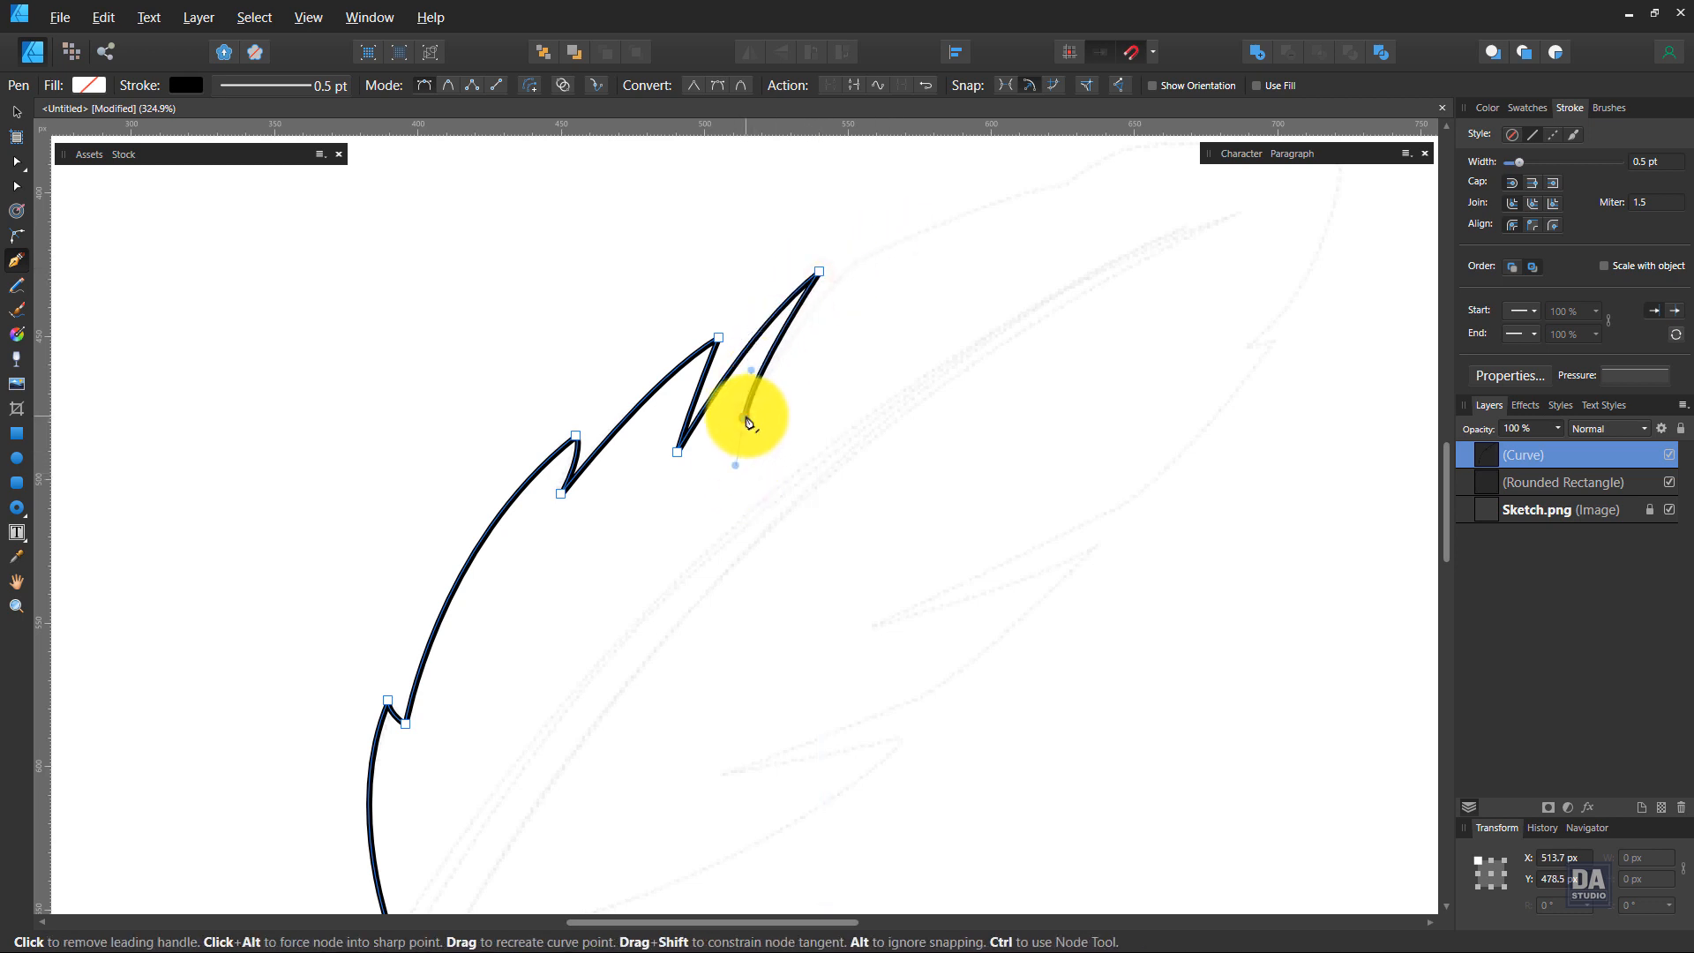
click(744, 417)
Trace from the last inner point back to the outer edge and along the feather's upper edge, ending with a sharp node at the tip
key(space)
drag(850, 332, 626, 573)
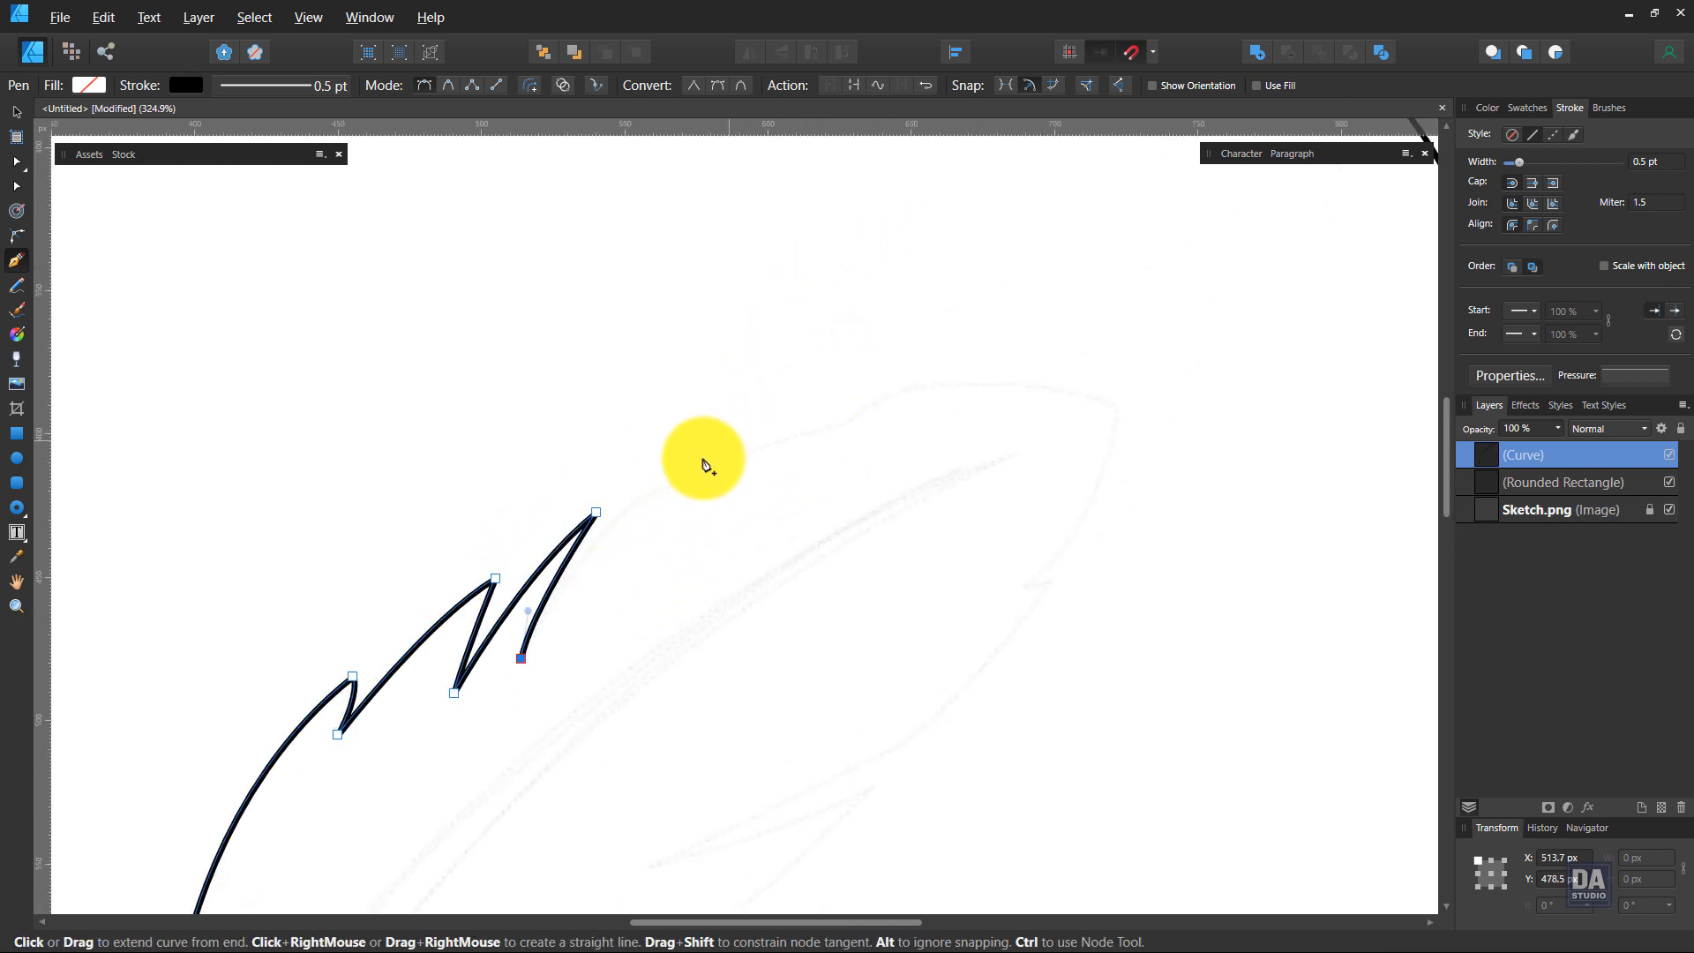
drag(635, 501, 689, 470)
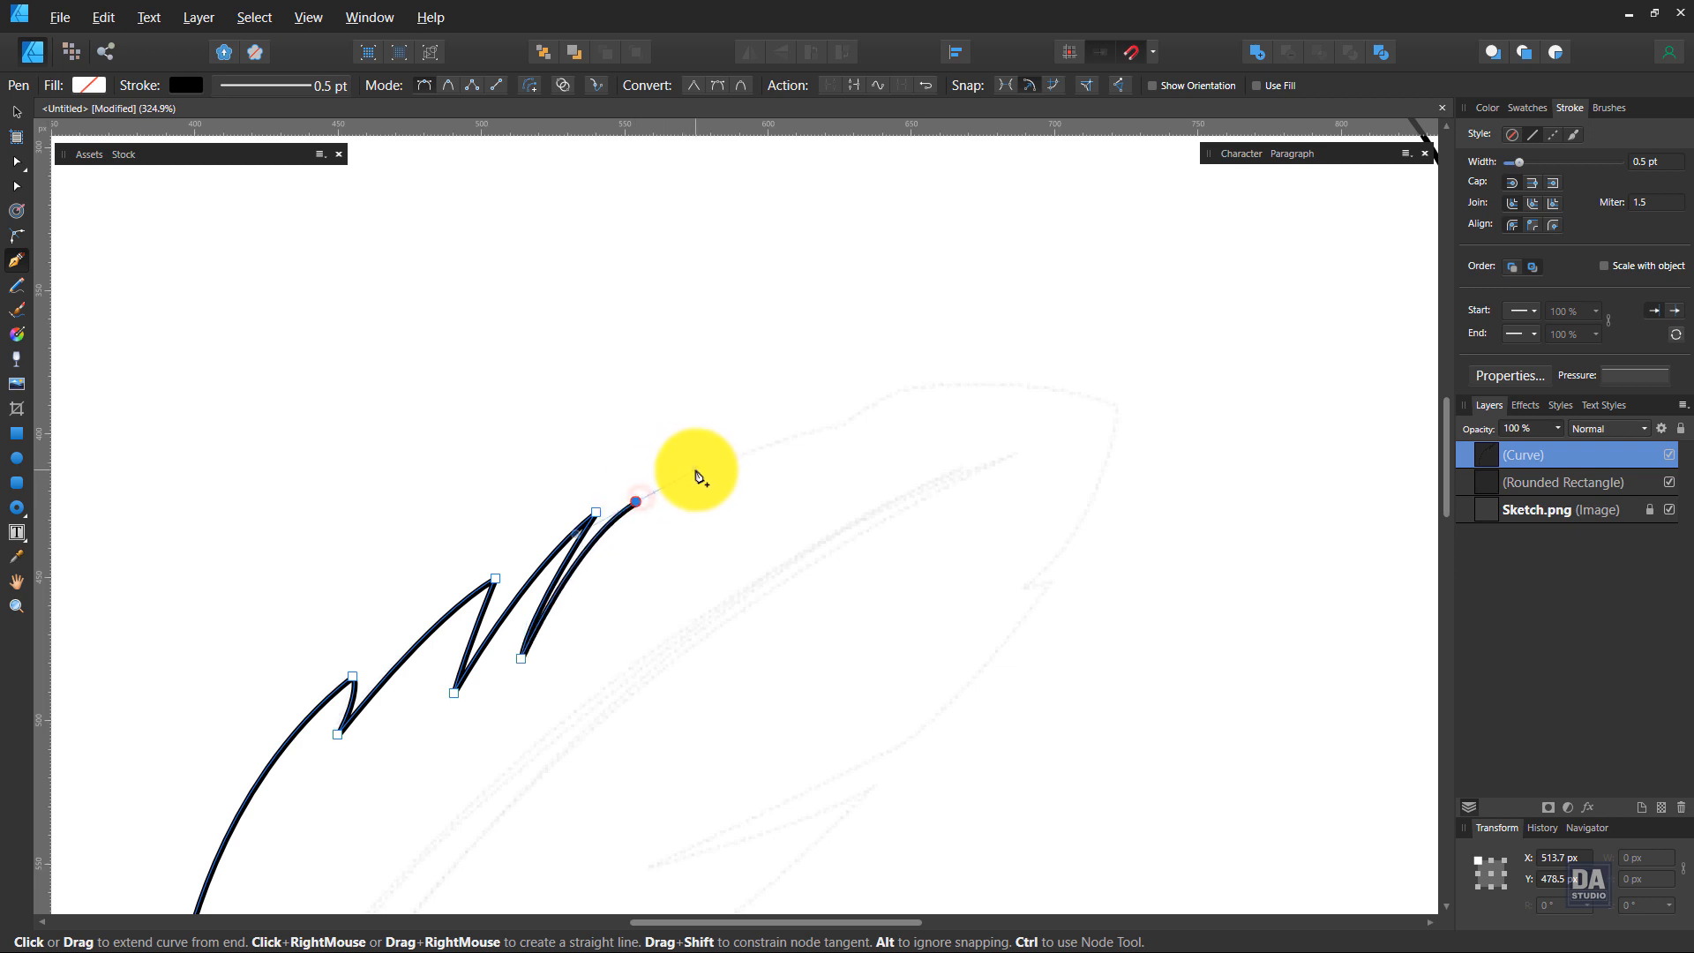
click(636, 500)
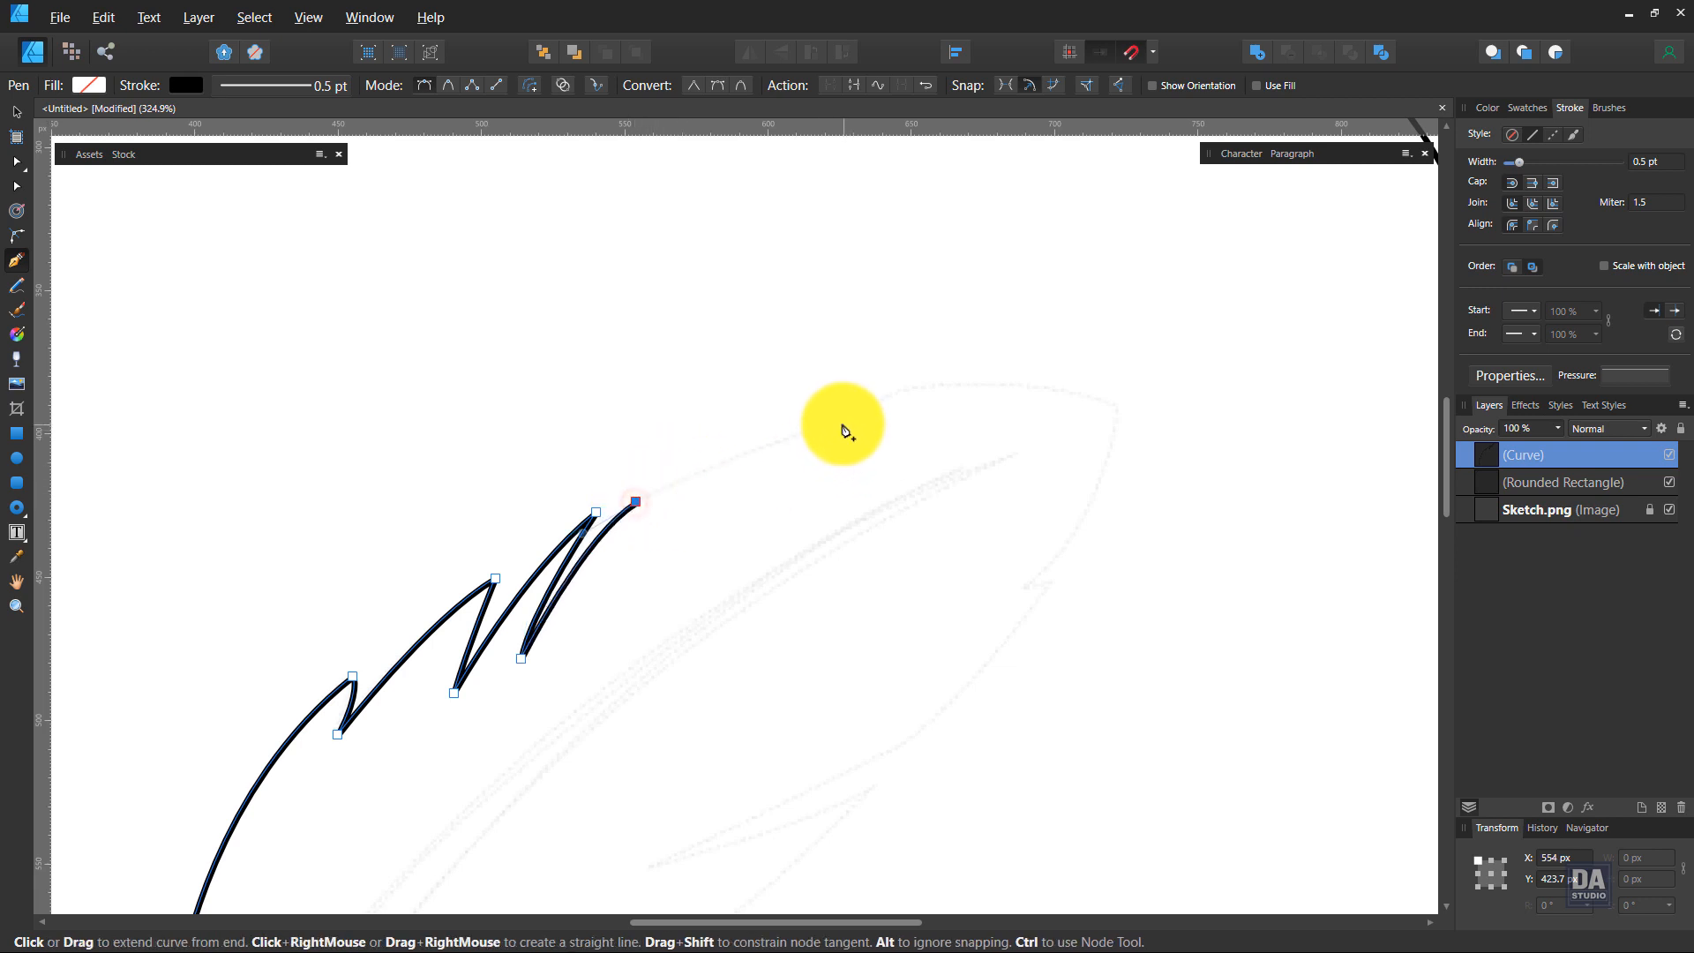
drag(800, 435, 932, 377)
drag(1119, 404, 1191, 446)
click(1119, 405)
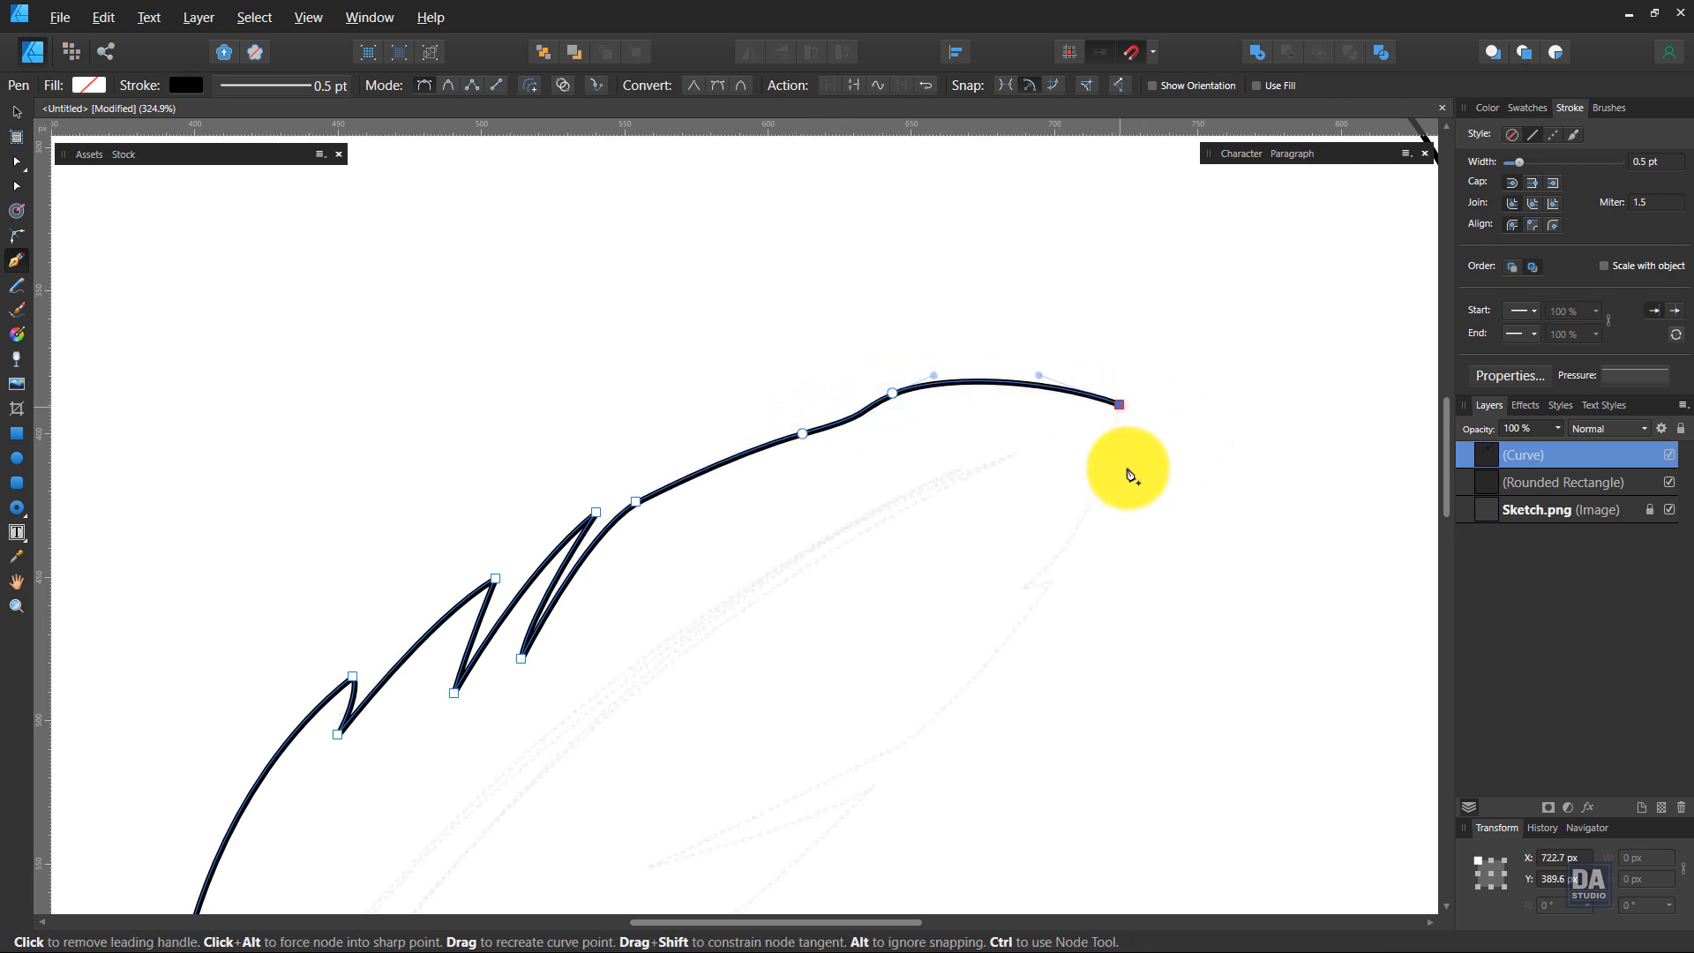
Trace the feather's right edge from the tip through the small notch down to a sharp node at the first large split
drag(1112, 532, 1122, 409)
drag(1038, 473, 1086, 452)
click(1038, 473)
click(1068, 462)
drag(982, 614, 888, 543)
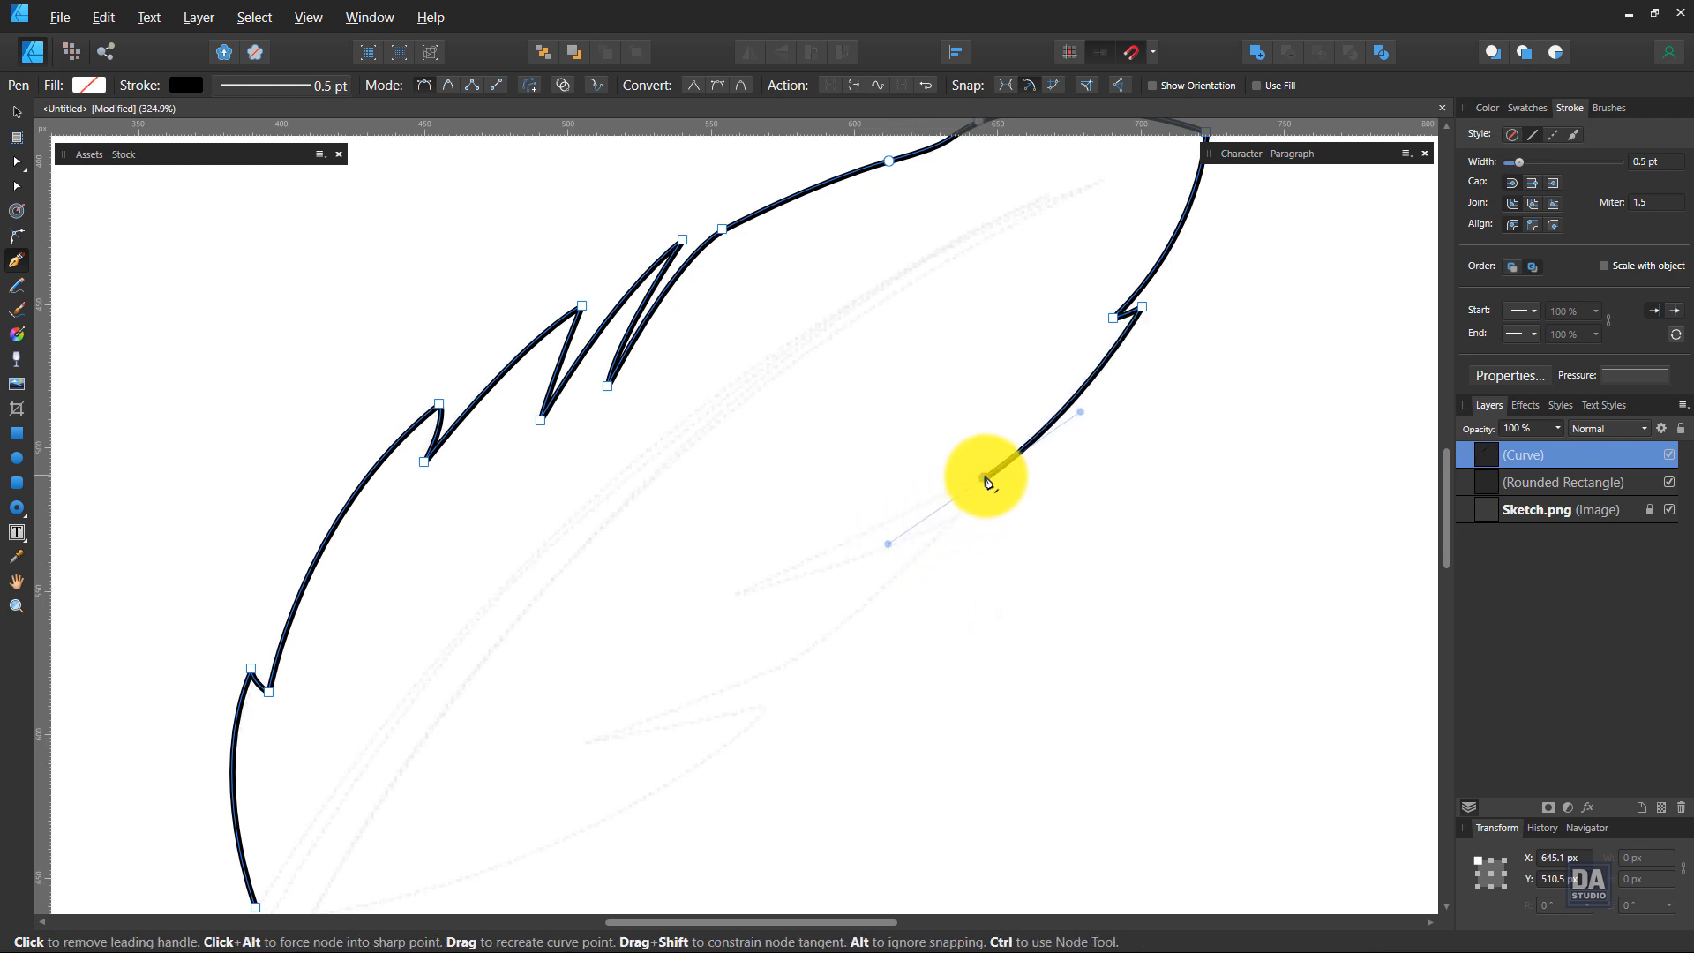
click(986, 481)
Trace the first large split on the right side, in to its inner point and back out, with sharp nodes
drag(756, 586, 681, 630)
click(757, 586)
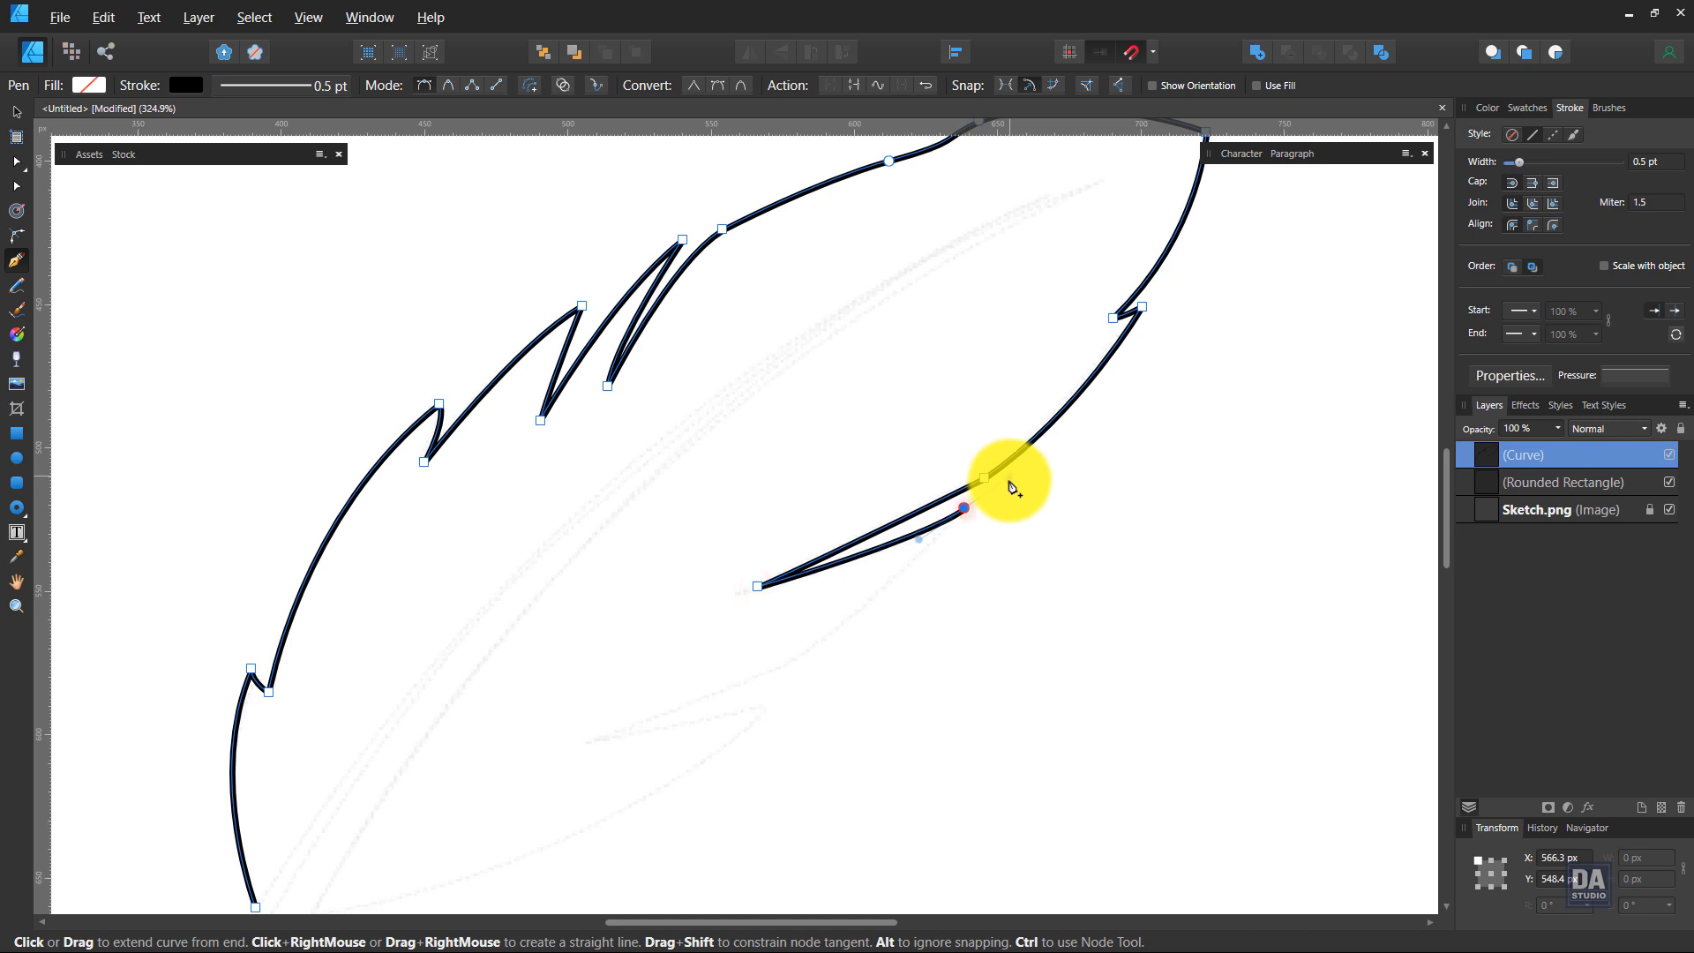
drag(1010, 482, 1006, 485)
click(965, 509)
Trace the right edge into the inner point of the second large split and back out to the next barb tip
drag(815, 675, 920, 560)
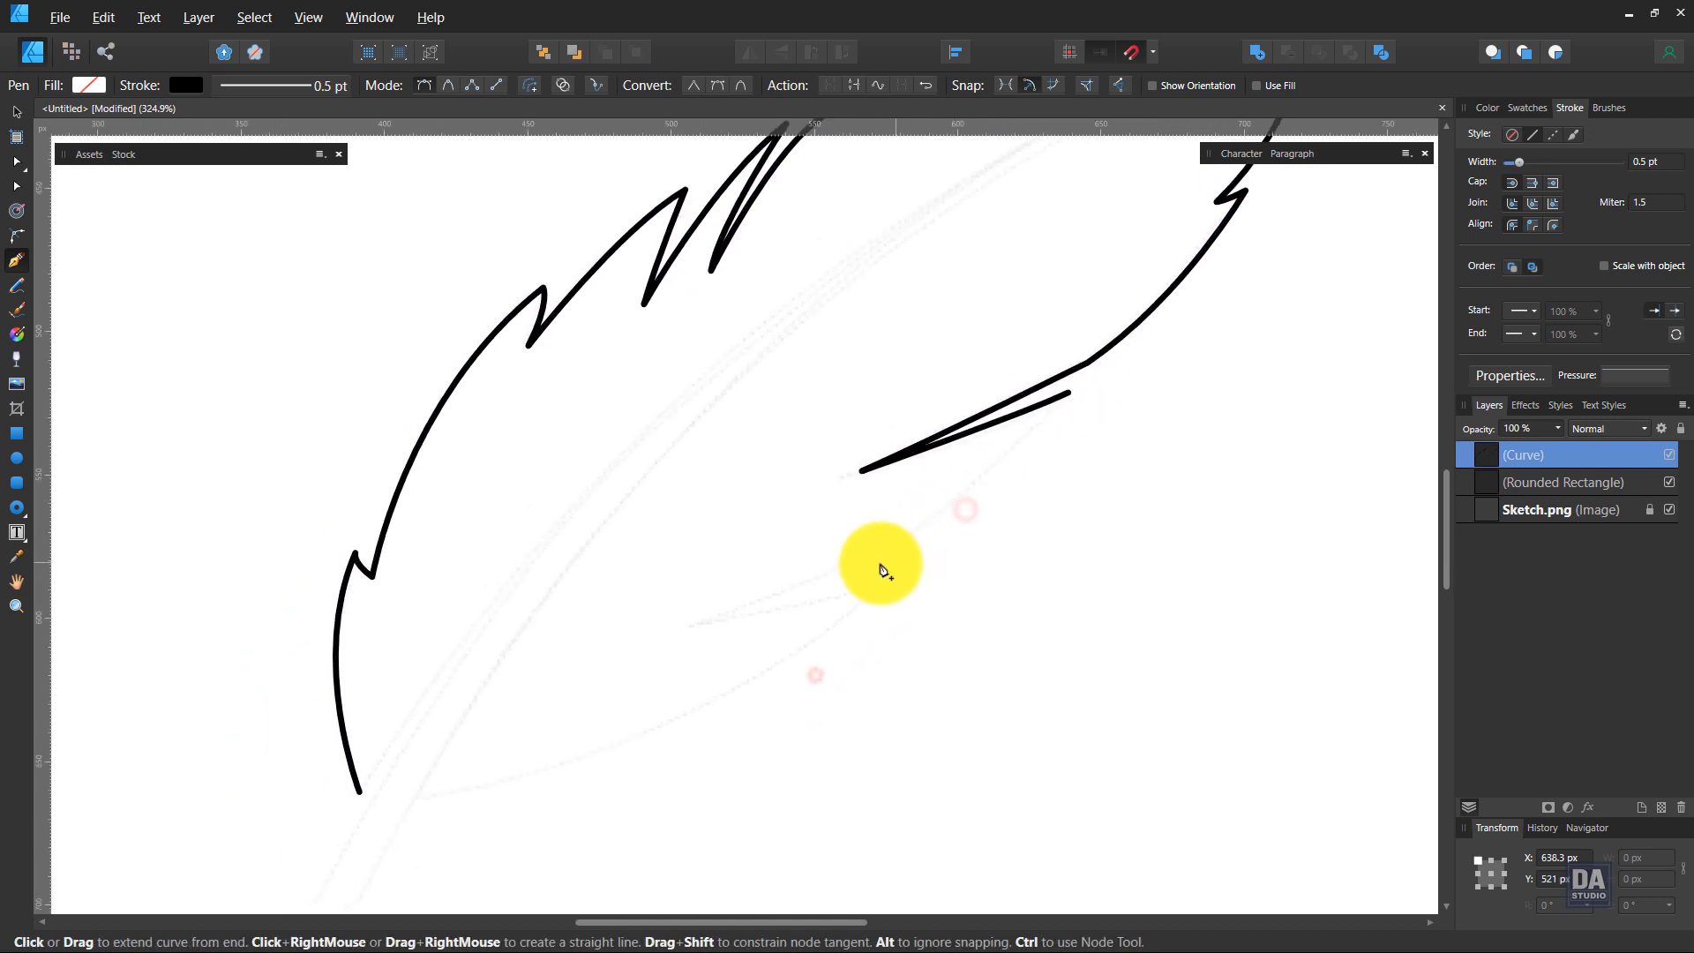
drag(697, 624, 424, 717)
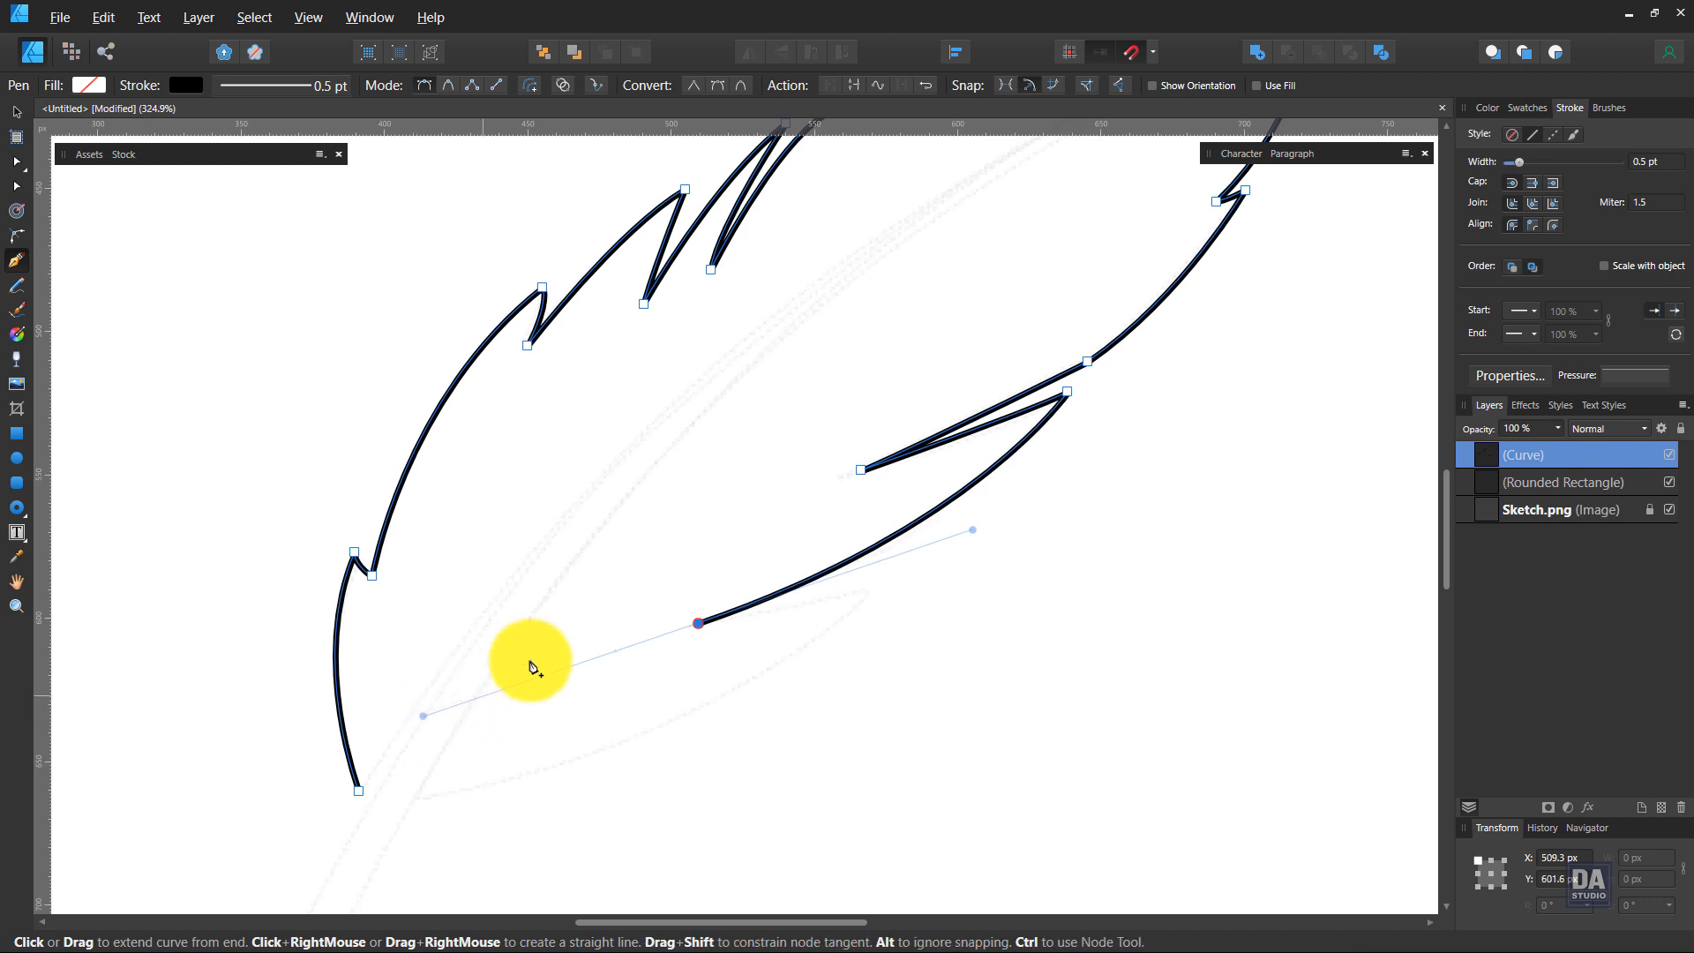
click(697, 623)
drag(869, 588, 916, 572)
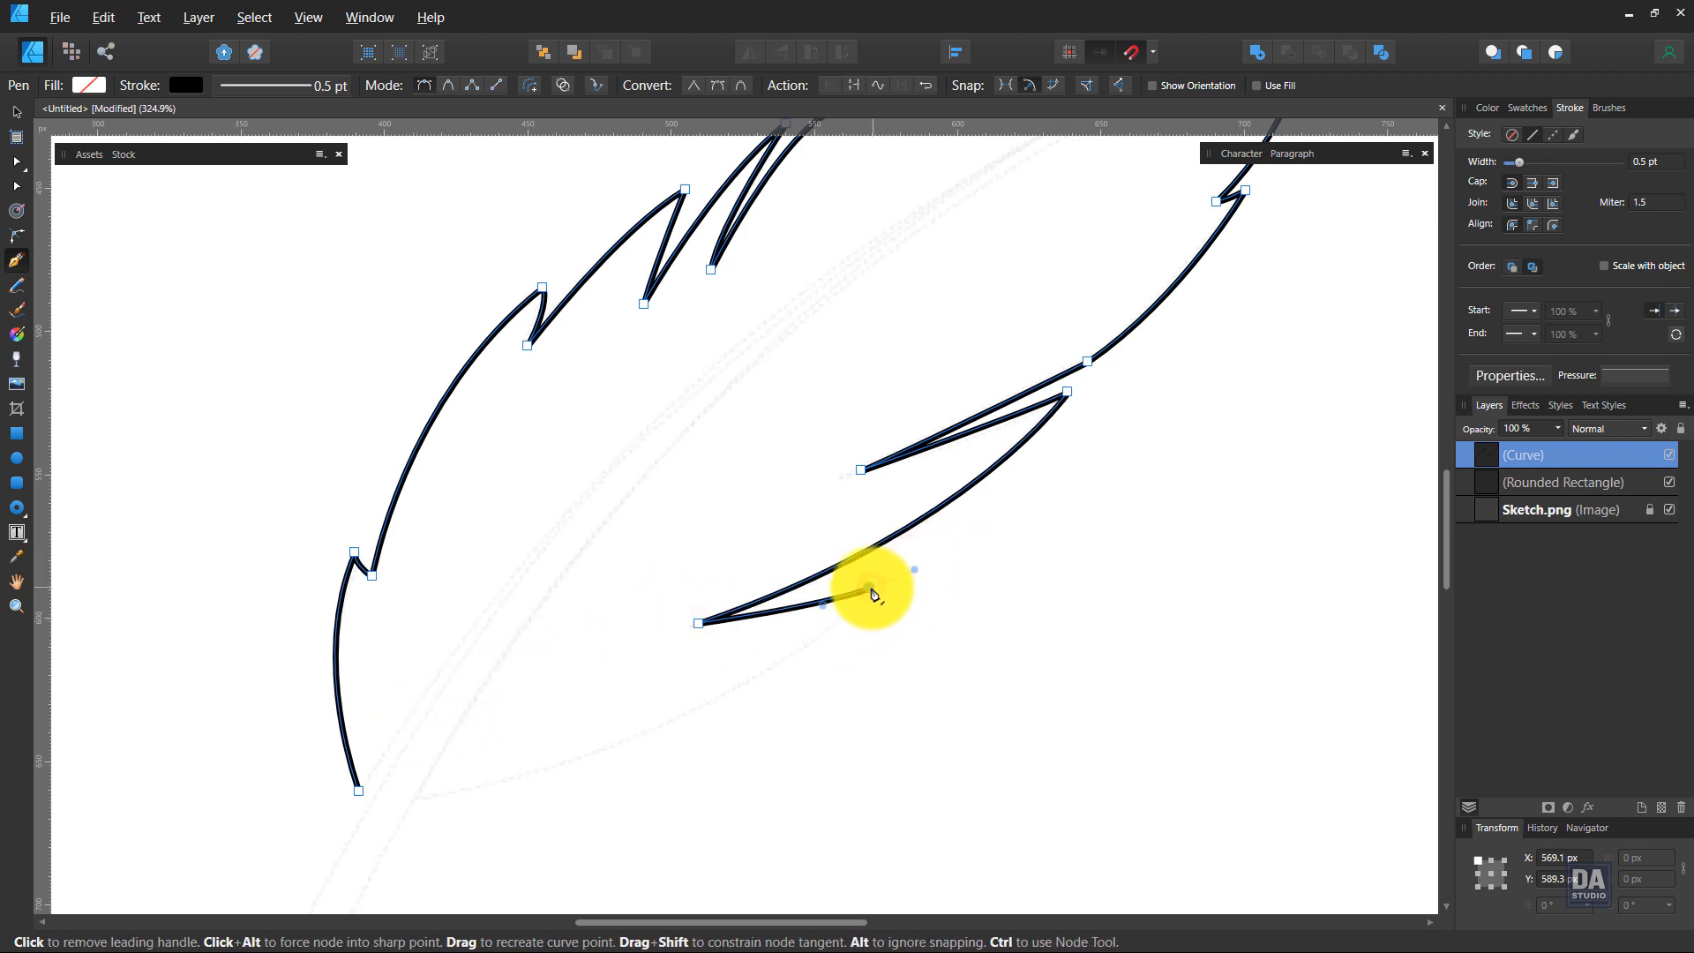
click(870, 589)
Trace the feather's bottom edge down to the quill base and make the end node sharp
drag(832, 642, 934, 497)
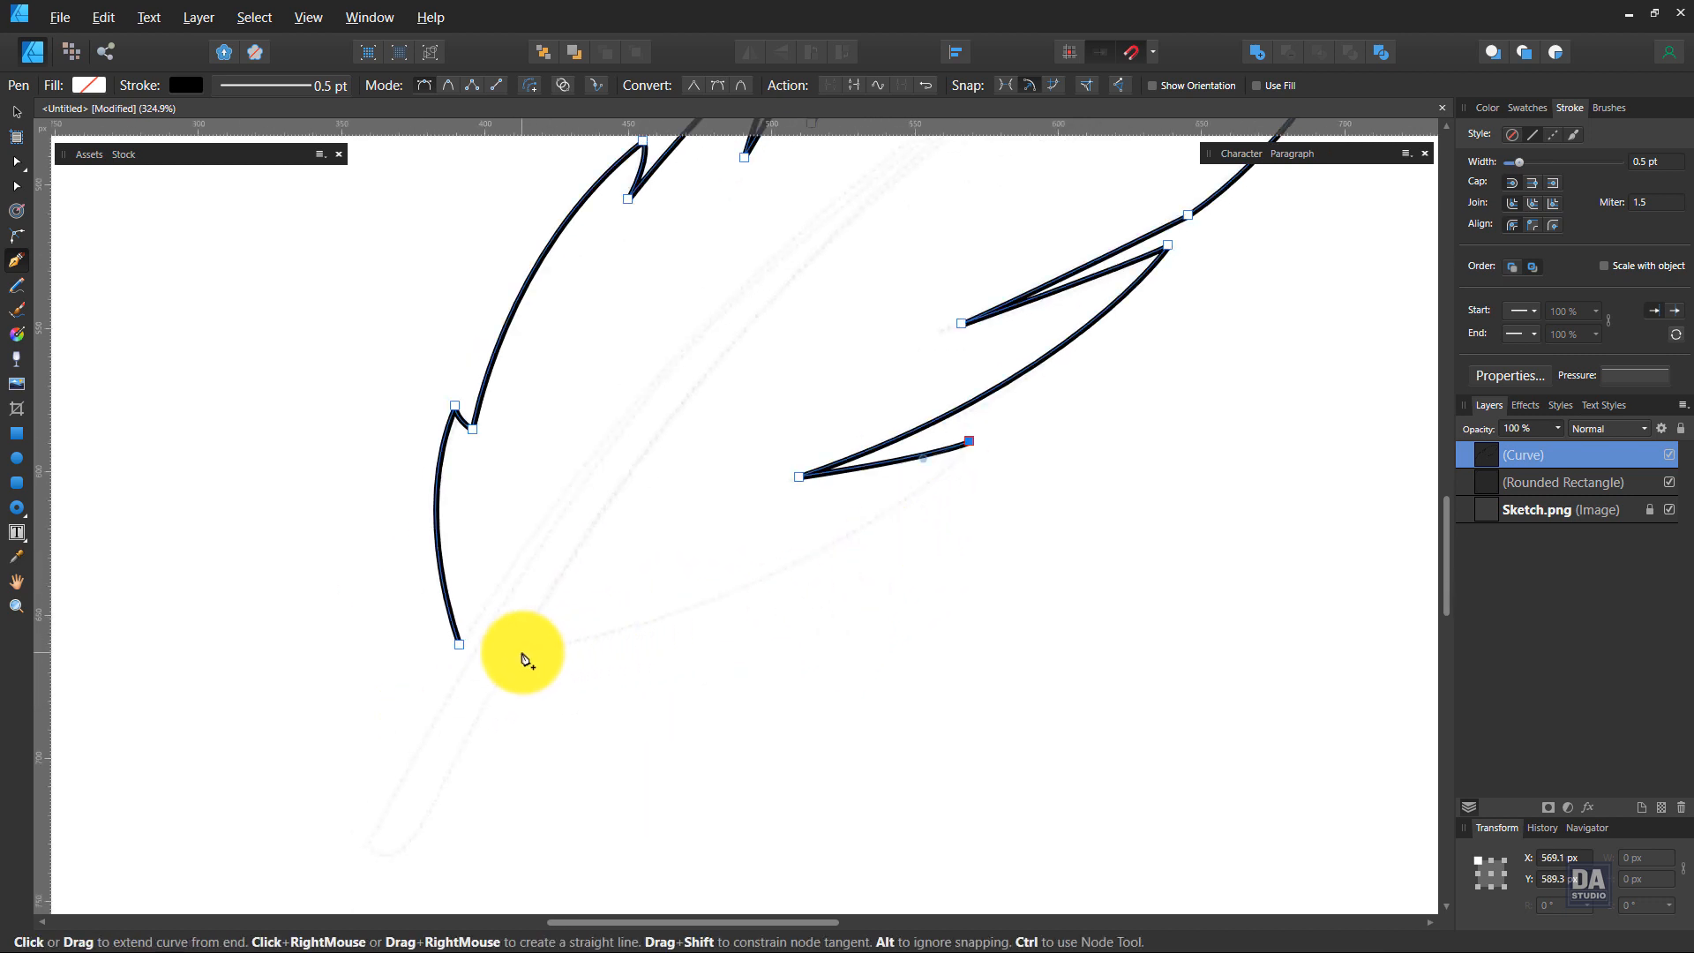
drag(522, 653, 191, 718)
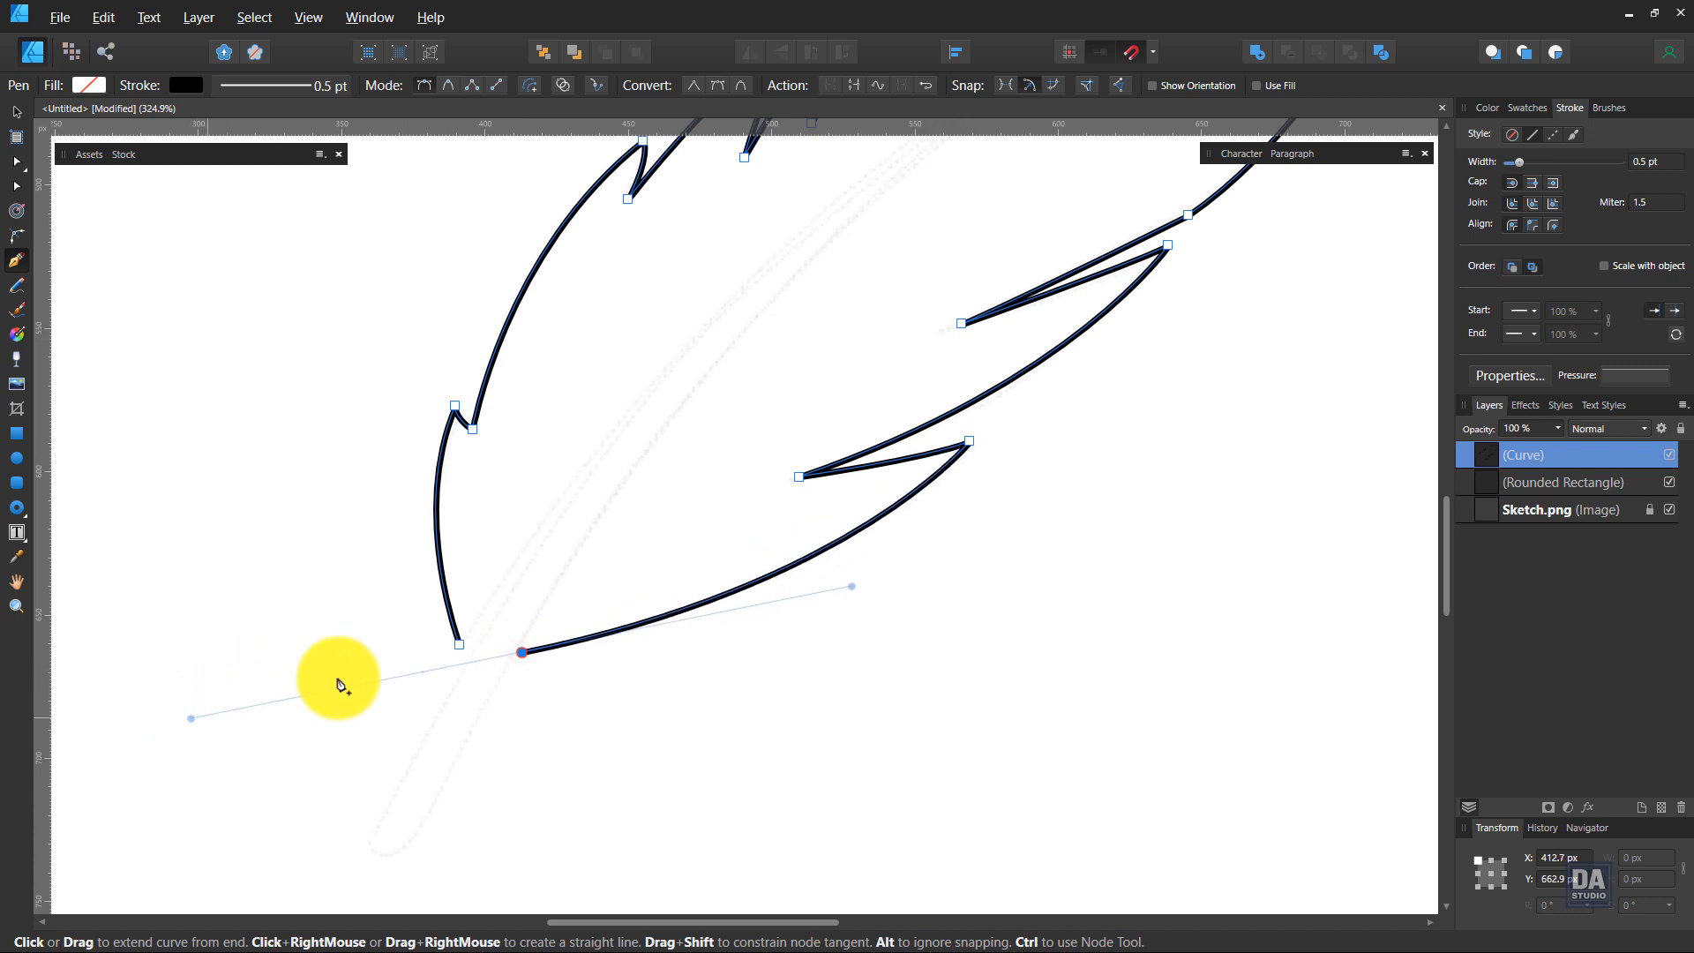
click(522, 651)
Extend the outline from the quill base to the shaft's upper end and bend the segment along the sketched shaft's lower edge
drag(797, 389, 636, 677)
drag(729, 543, 575, 531)
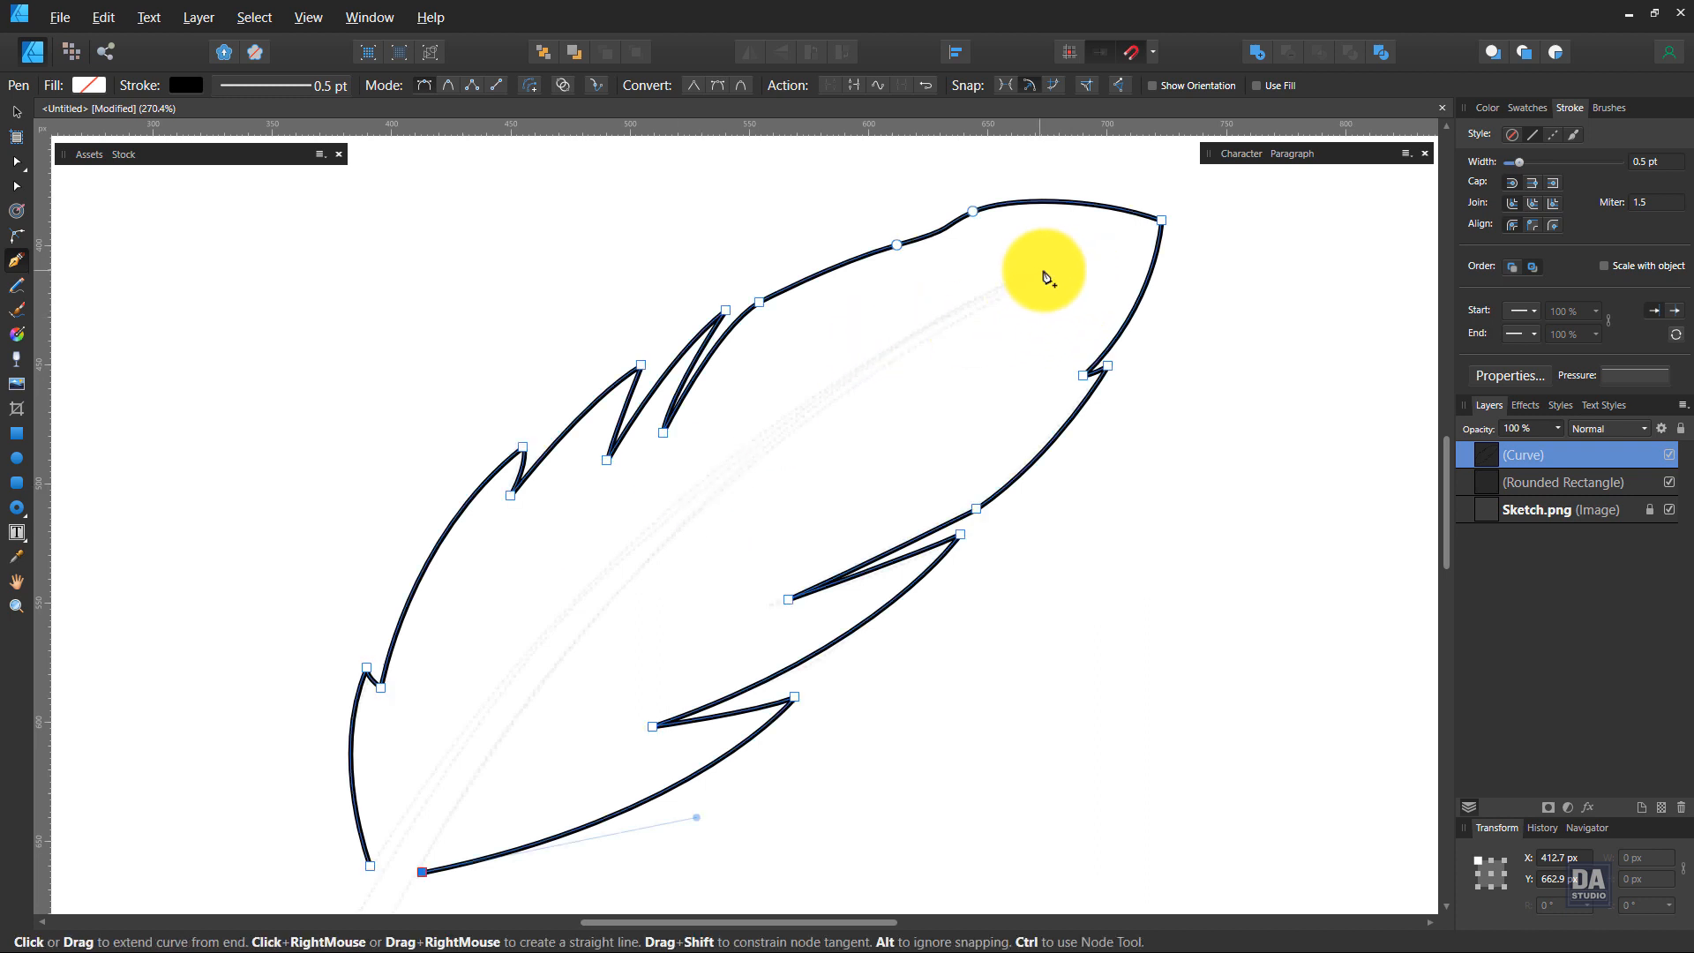
drag(1072, 264, 1280, 198)
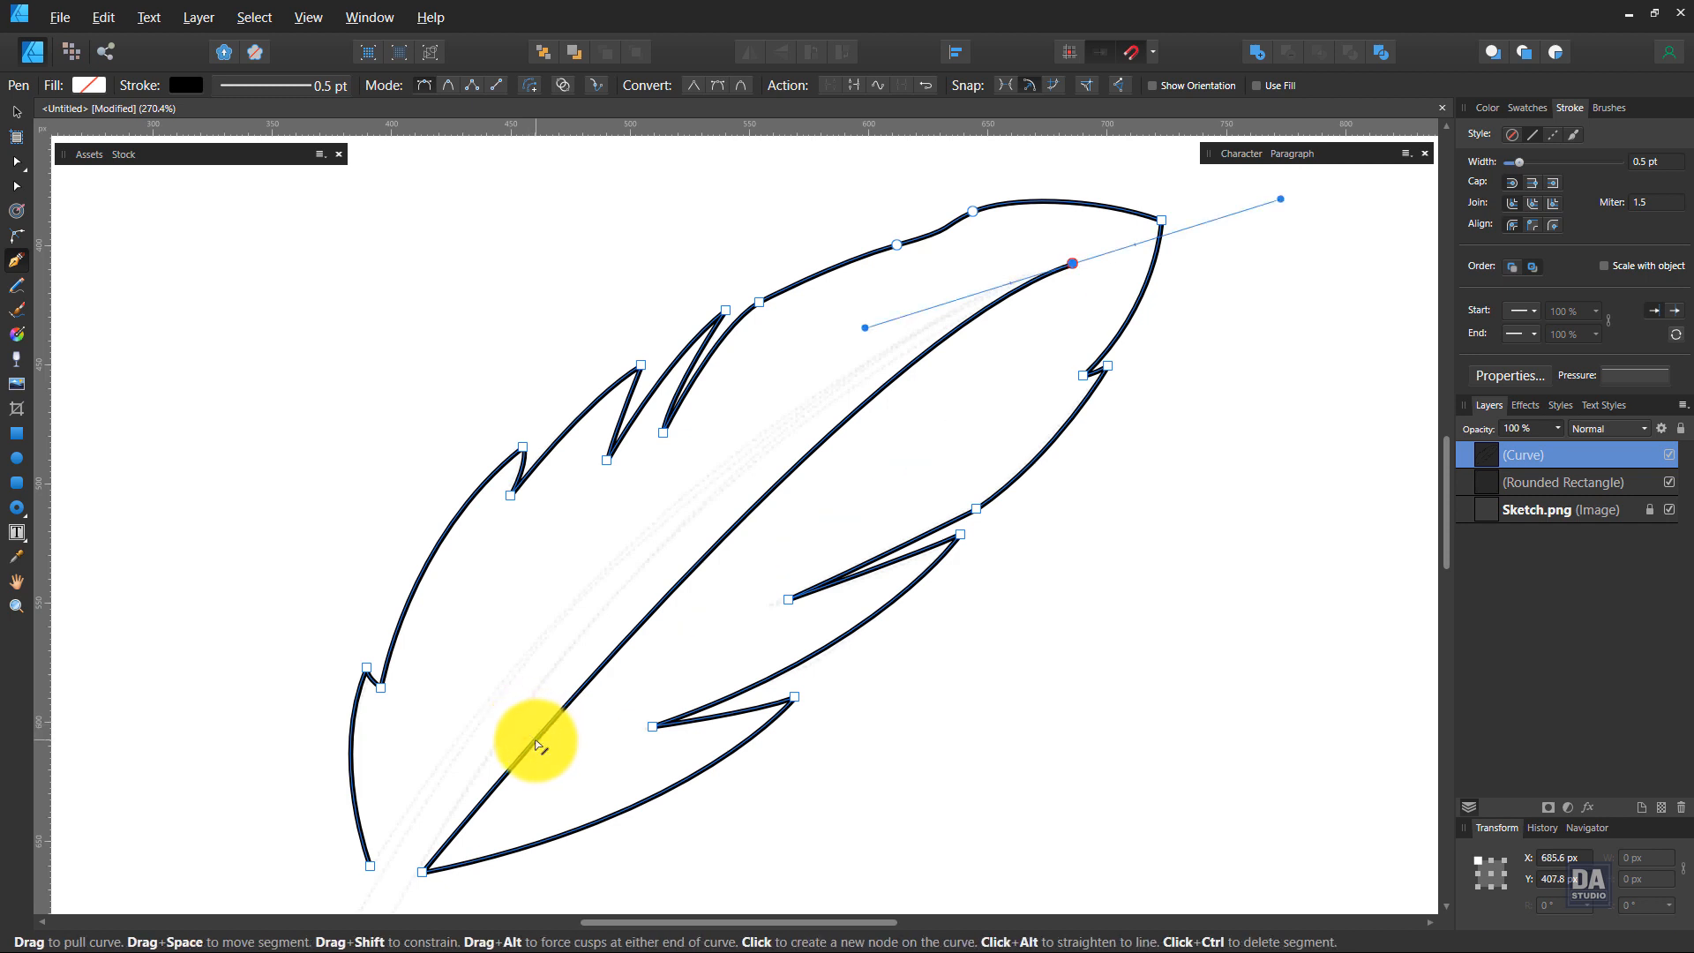
drag(538, 741, 523, 726)
drag(401, 825, 507, 662)
drag(855, 305, 838, 355)
drag(704, 554, 746, 501)
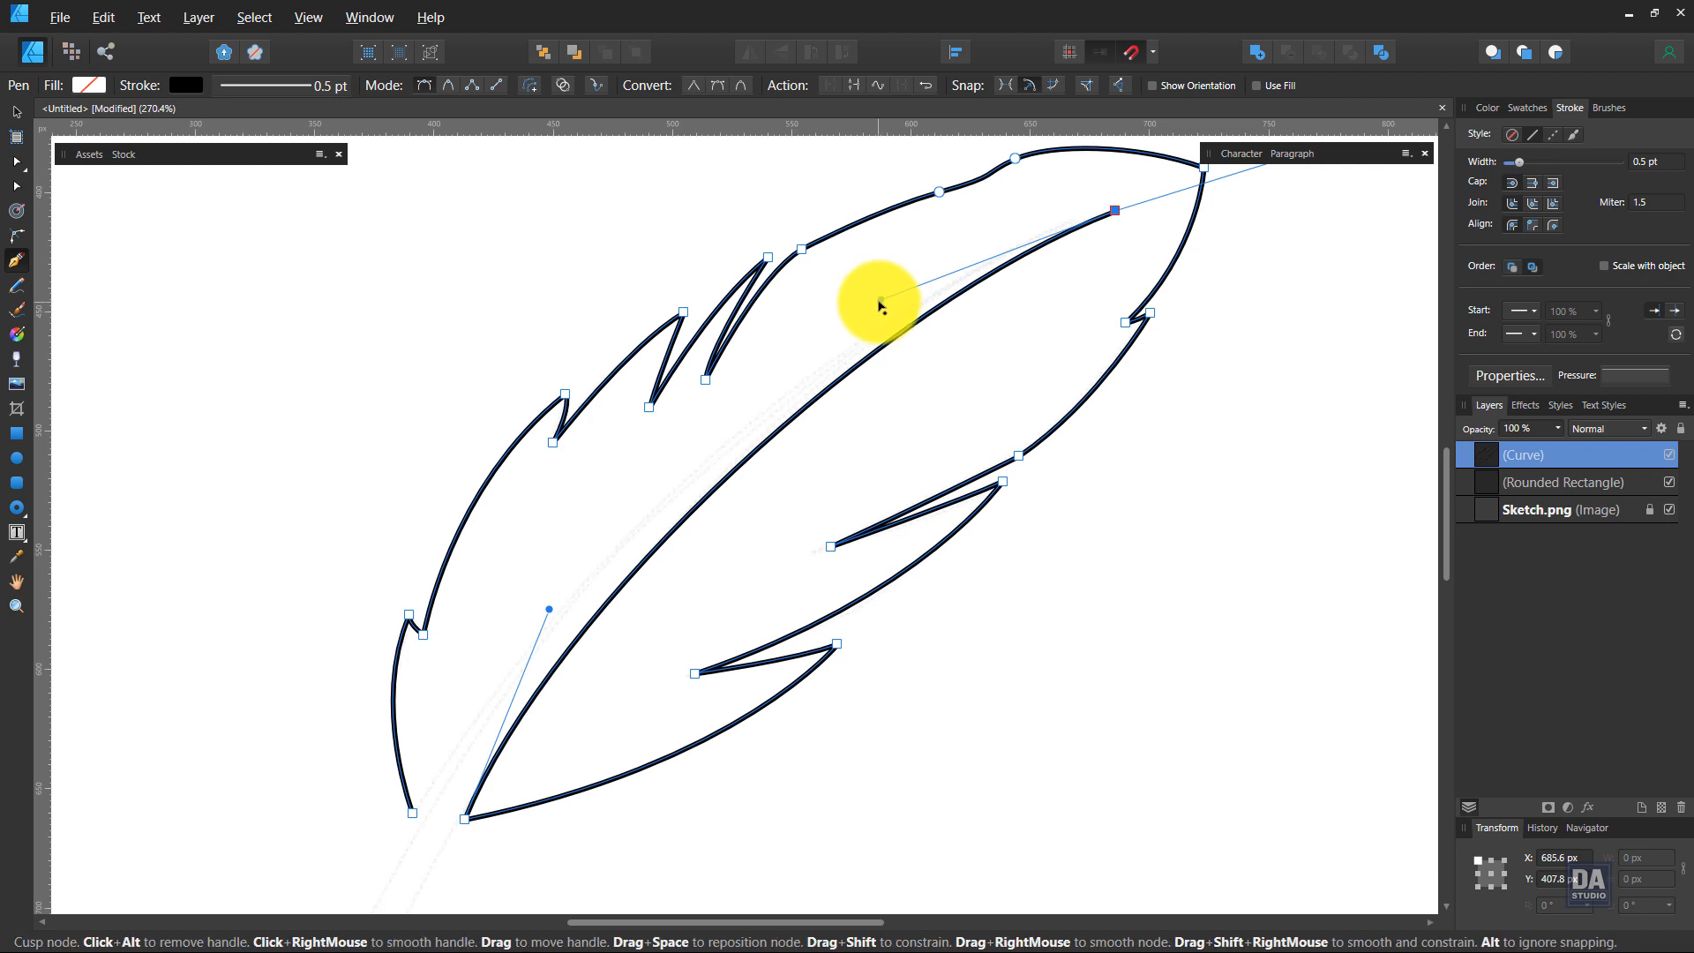
drag(848, 322, 789, 372)
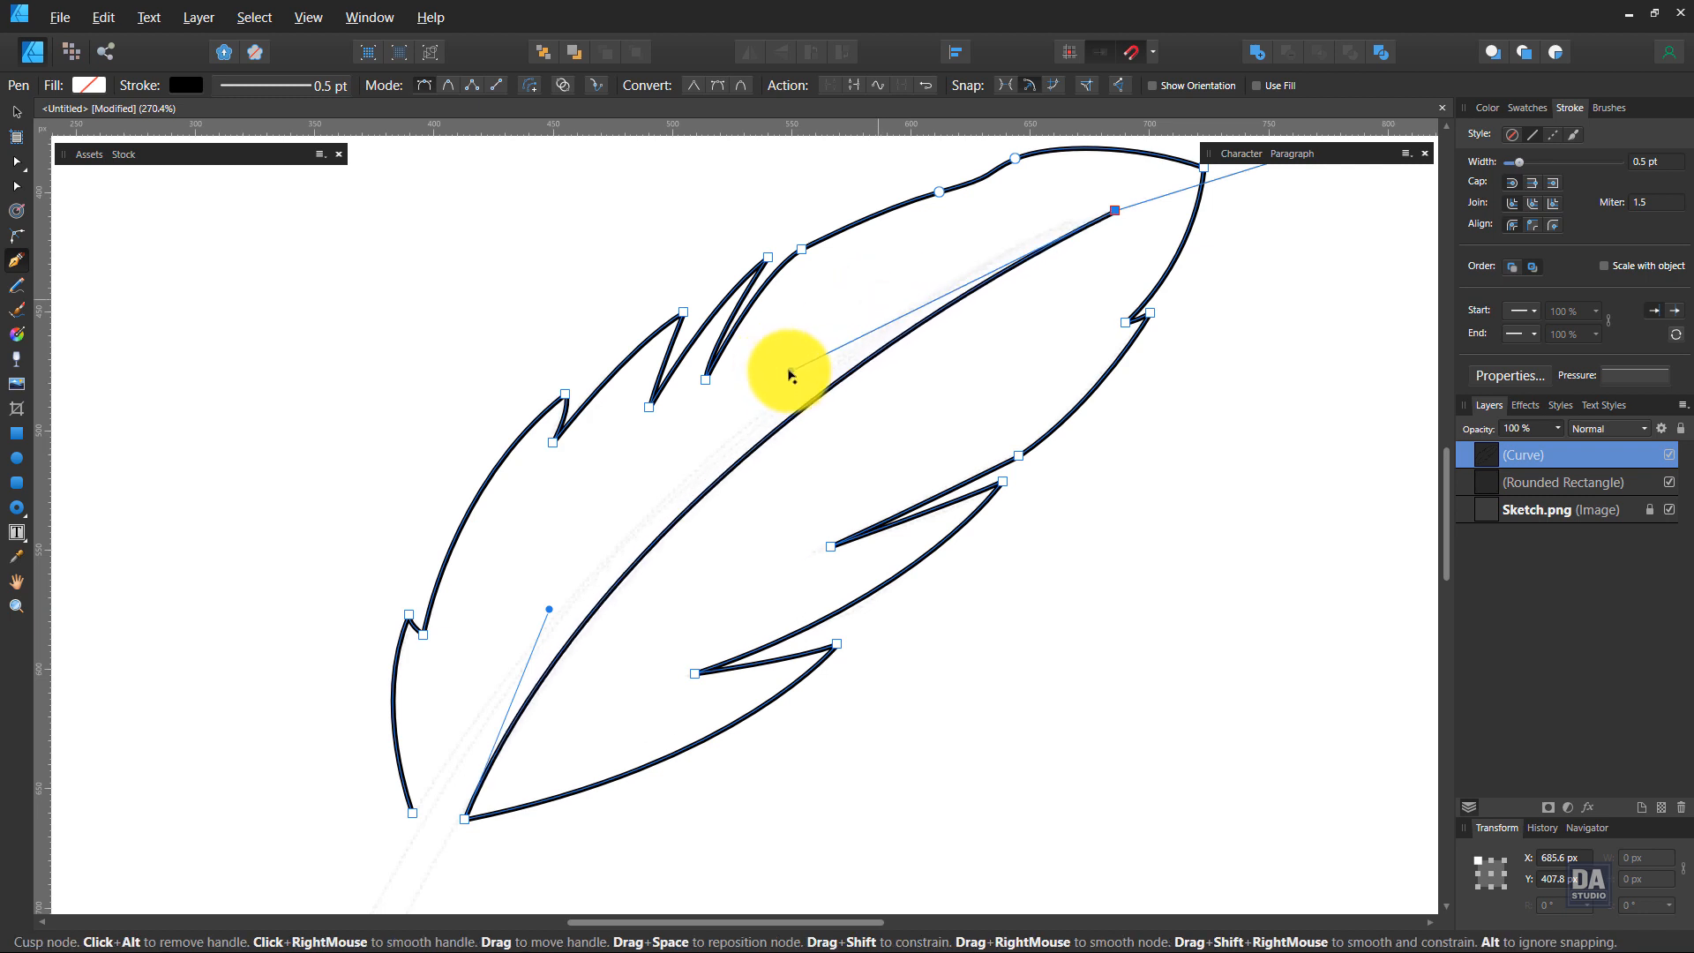
Close the outline at its starting node and curve the closing segment along the shaft's upper edge, leaving a narrow tapering gap
click(412, 813)
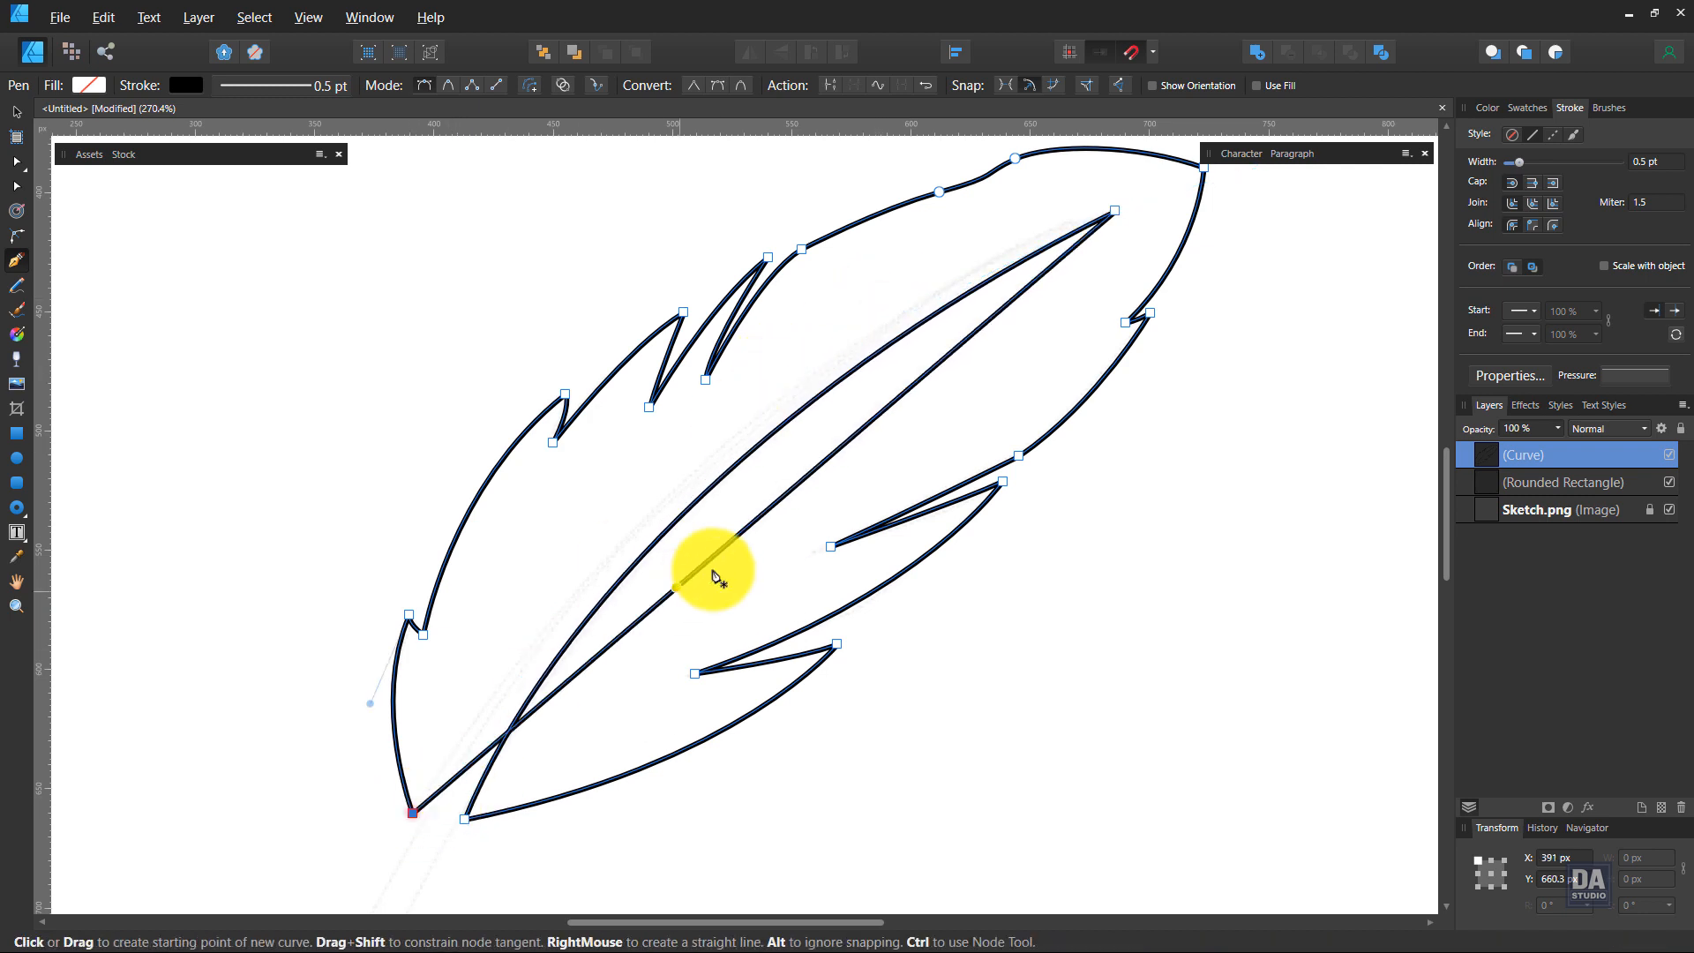
key(ctrl)
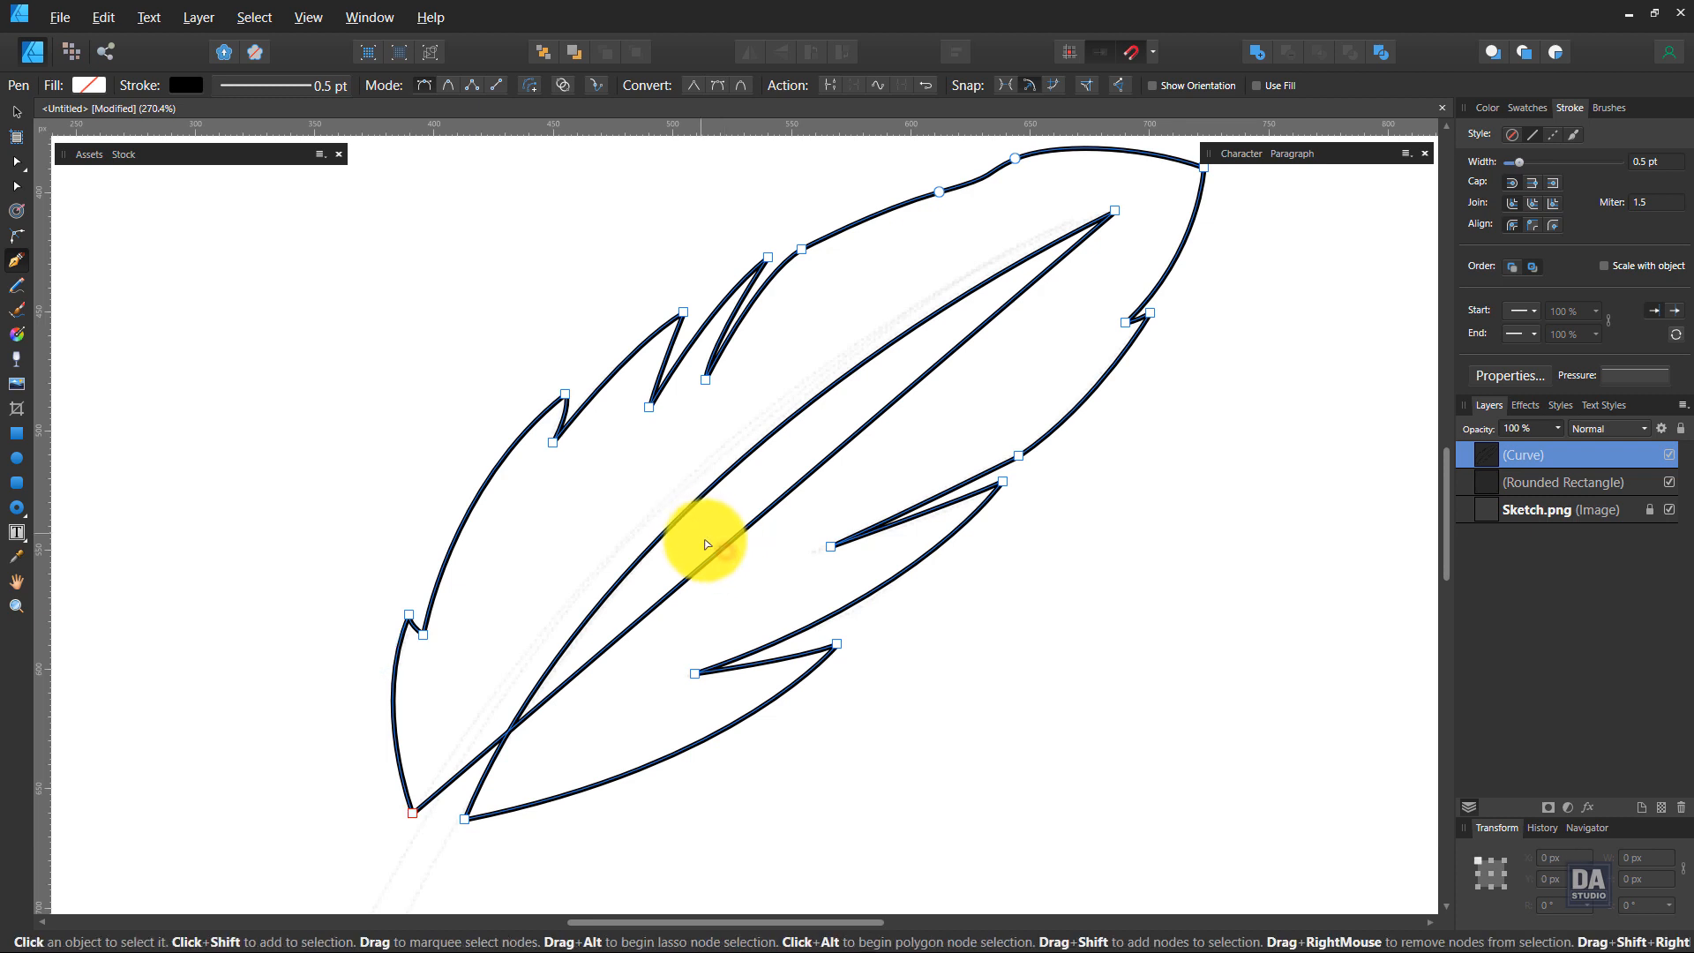
drag(717, 556, 657, 504)
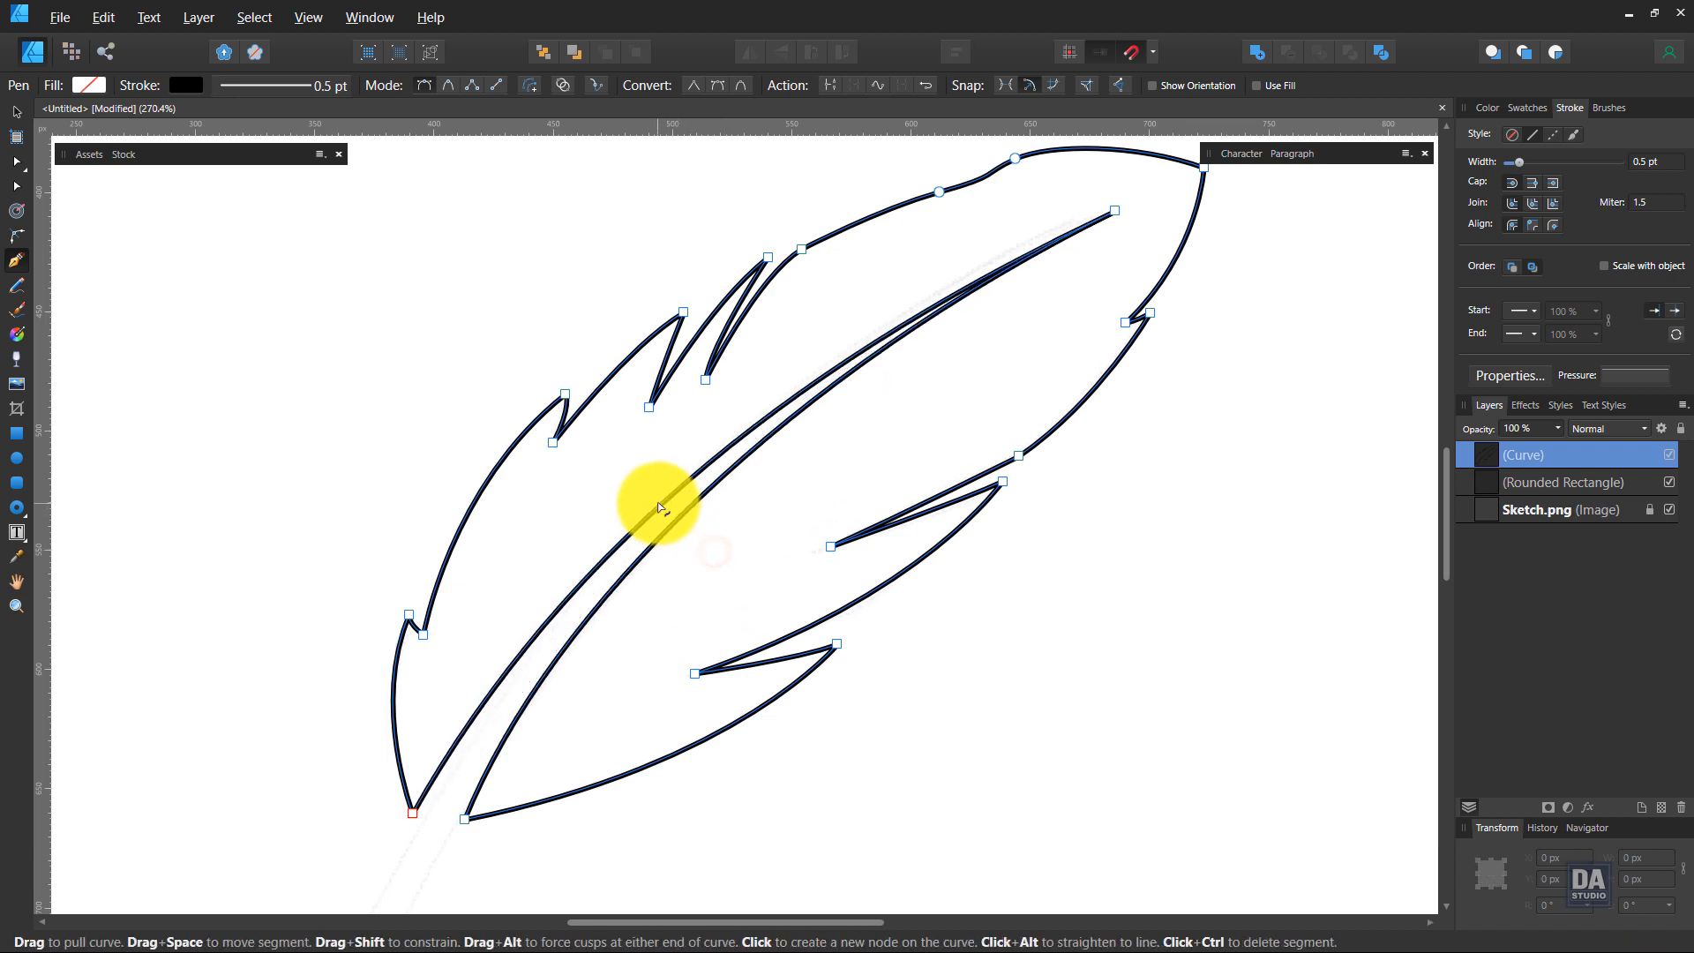
key(ctrl)
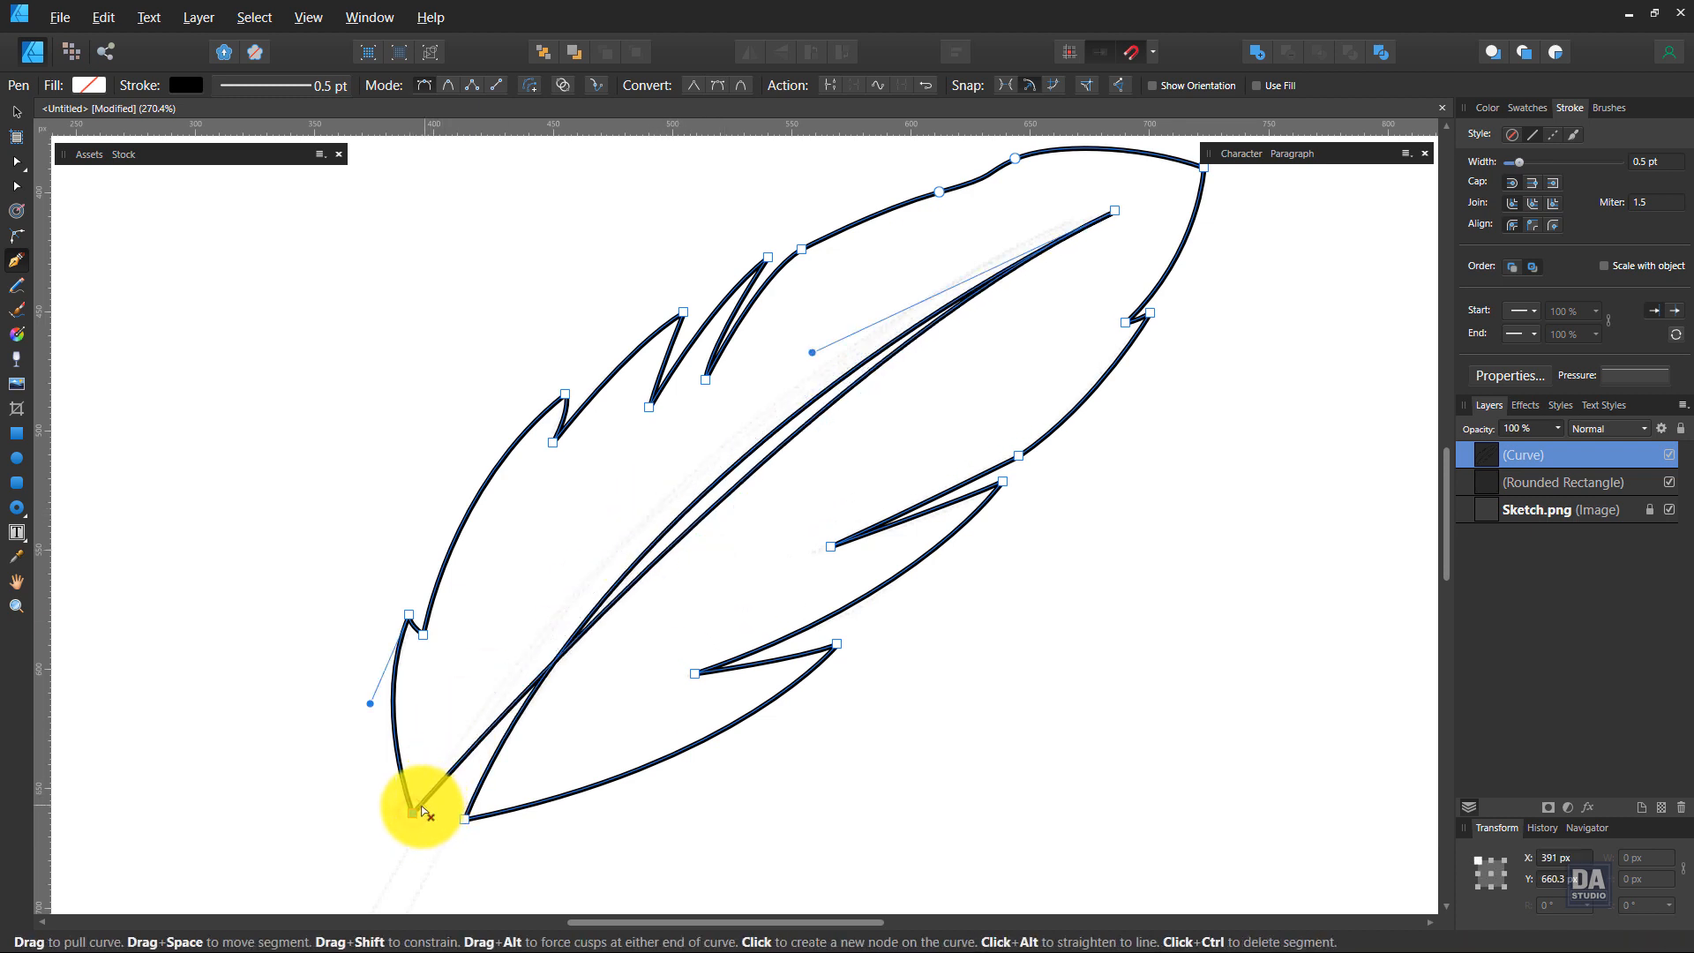
click(416, 816)
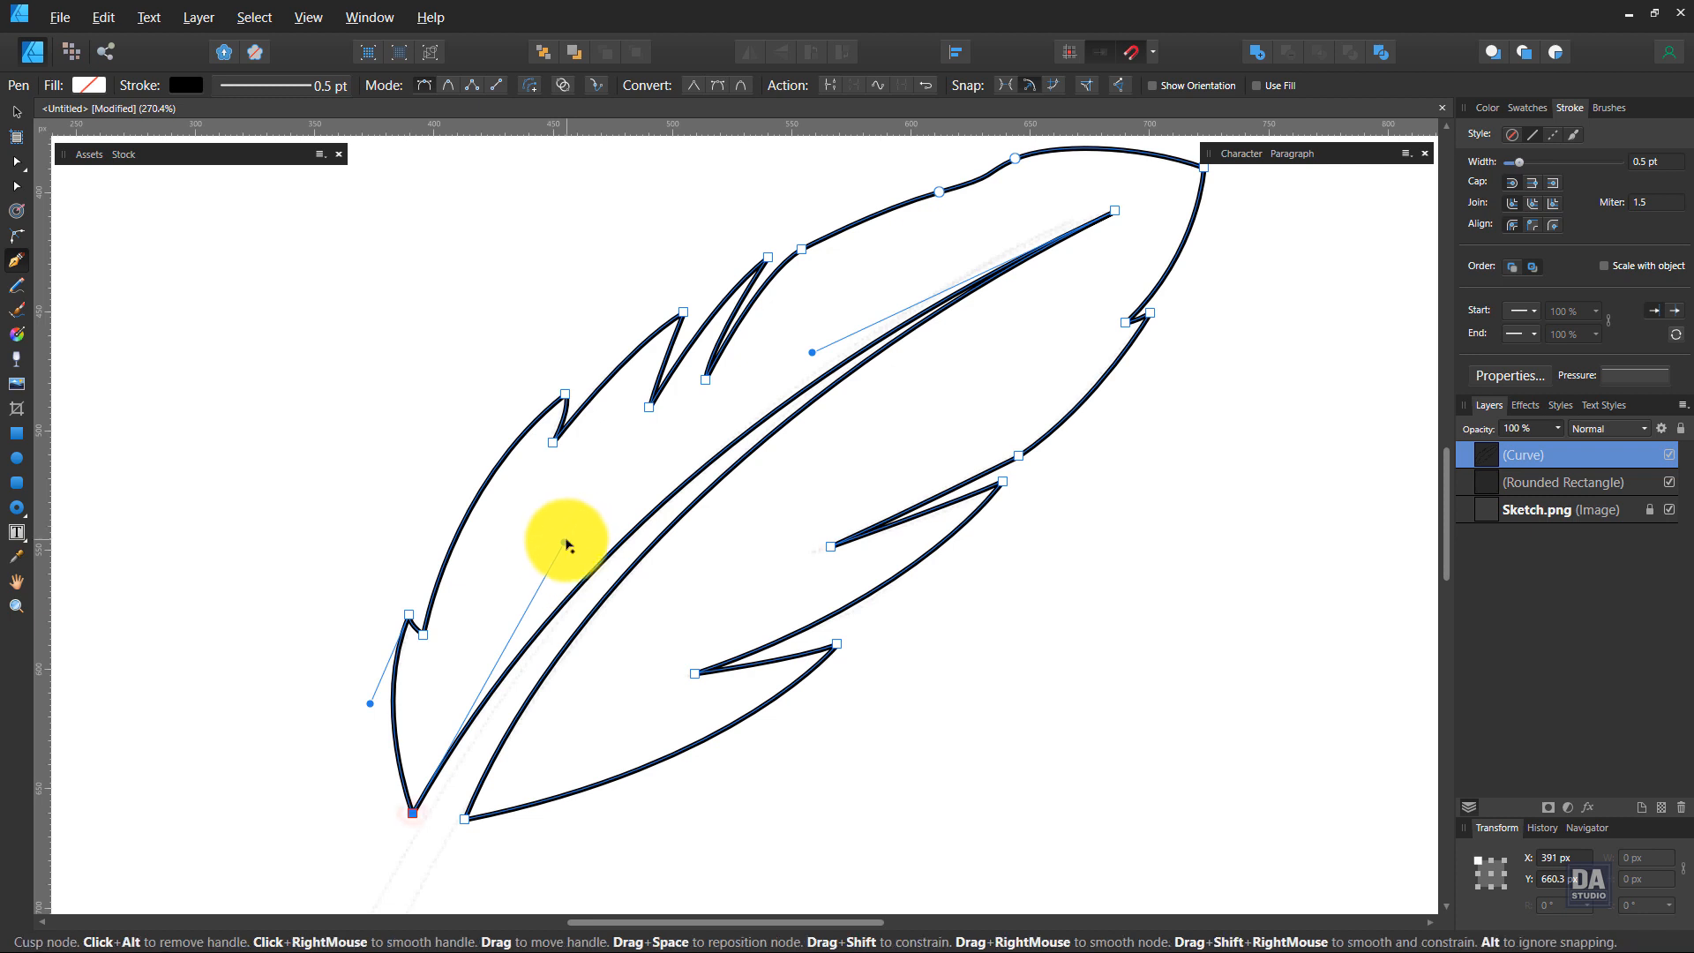
drag(565, 541, 598, 509)
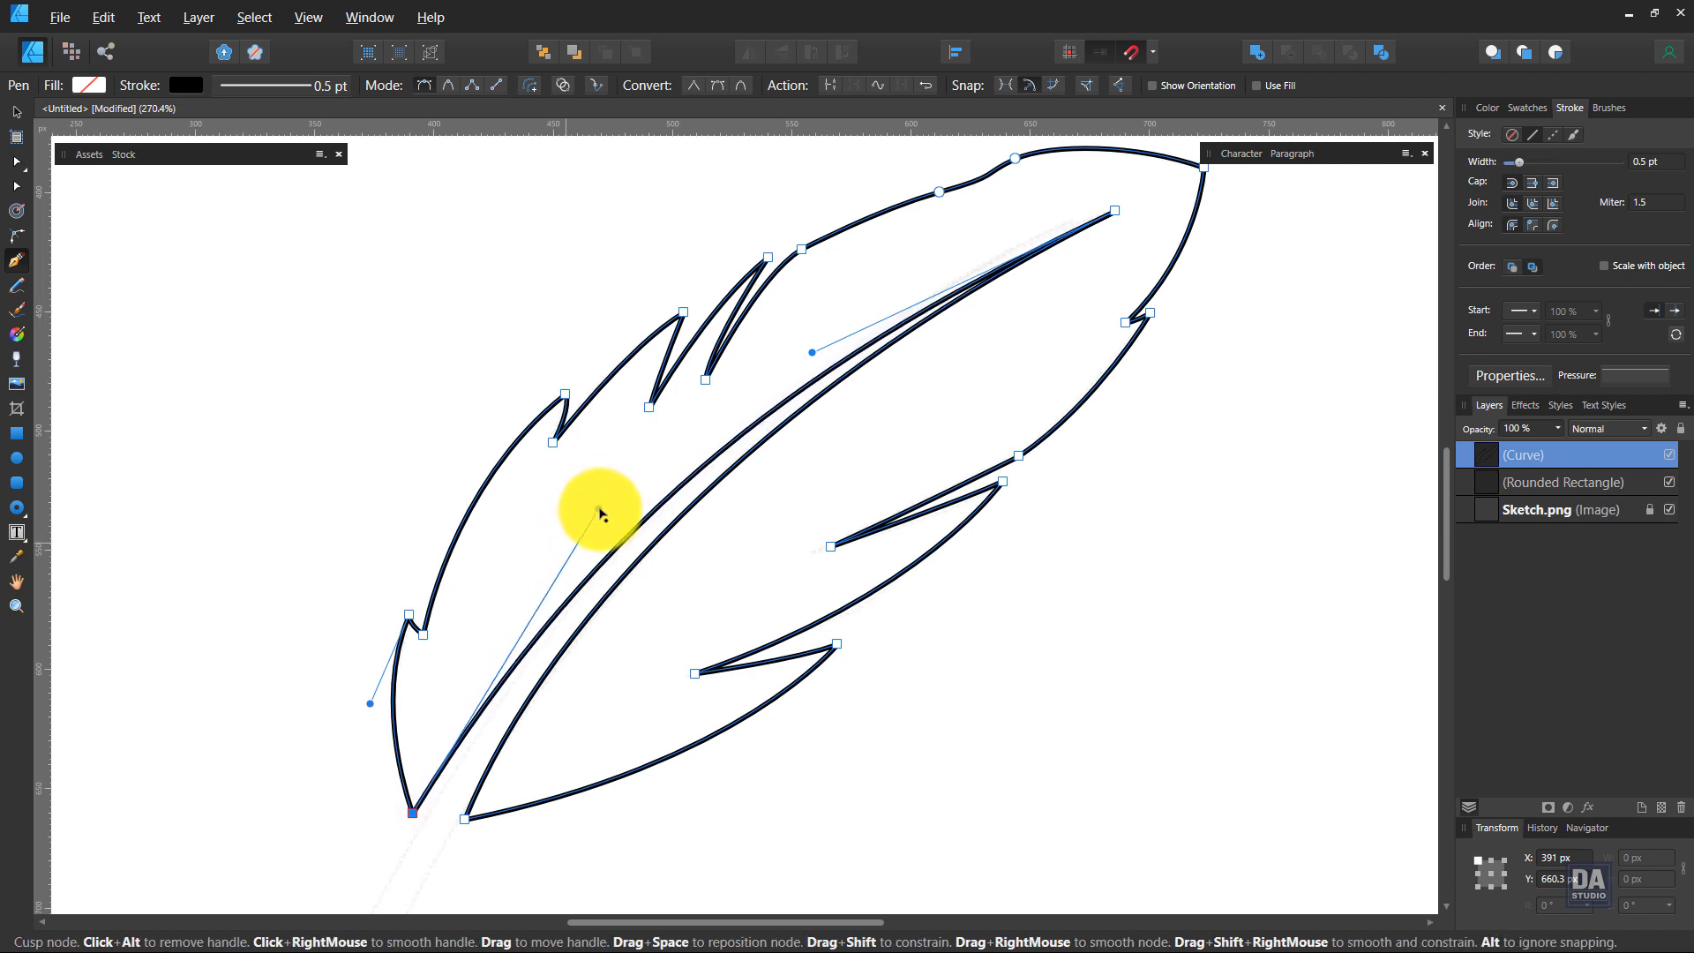
drag(809, 352, 791, 361)
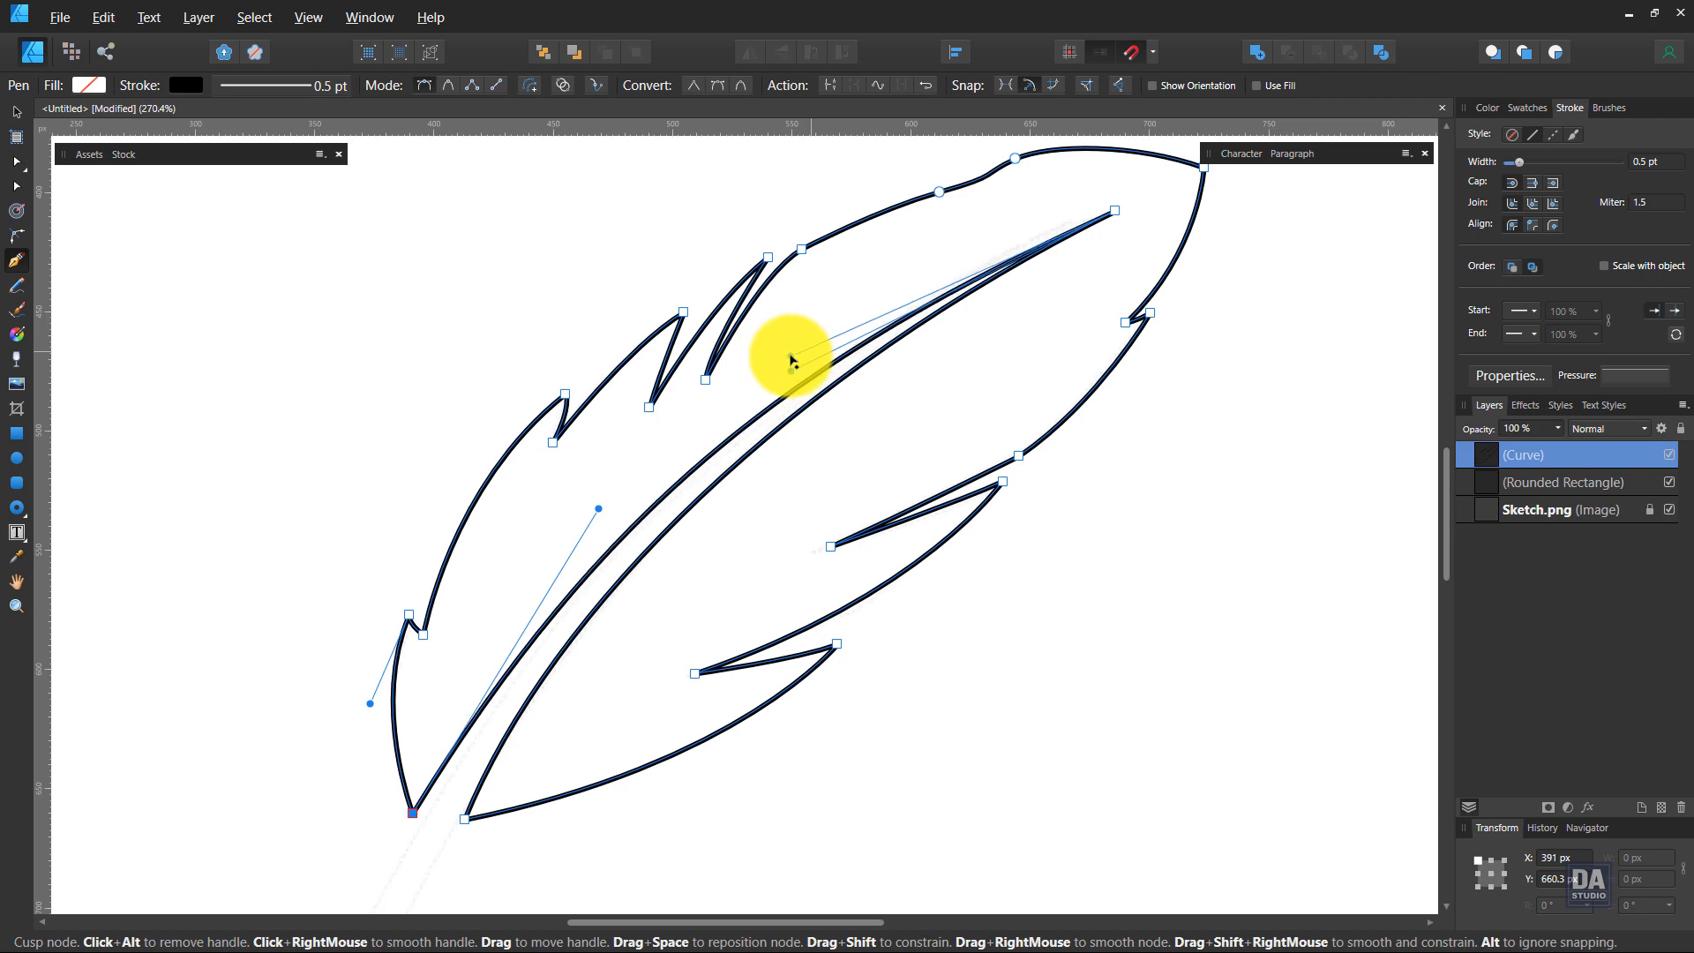
Deselect the finished feather outline and start a separate shaft curve running from the sketched quill's end to the shaft's upper end
ctrl+click(947, 397)
drag(888, 424, 334, 416)
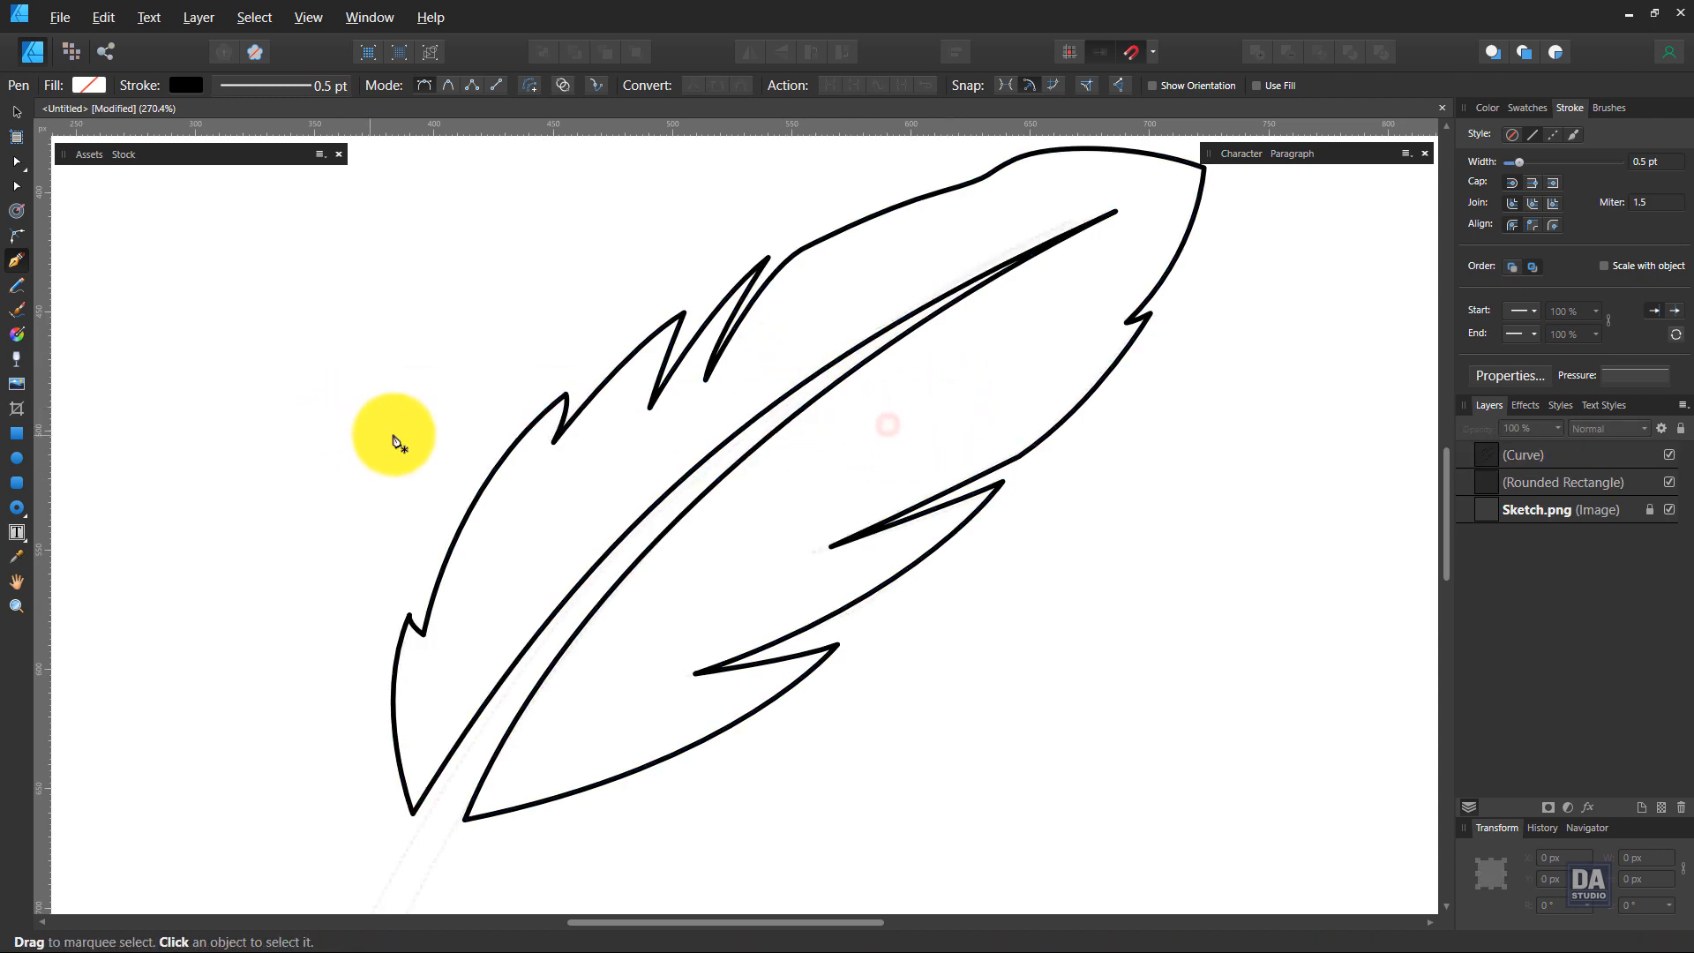
drag(790, 468, 412, 429)
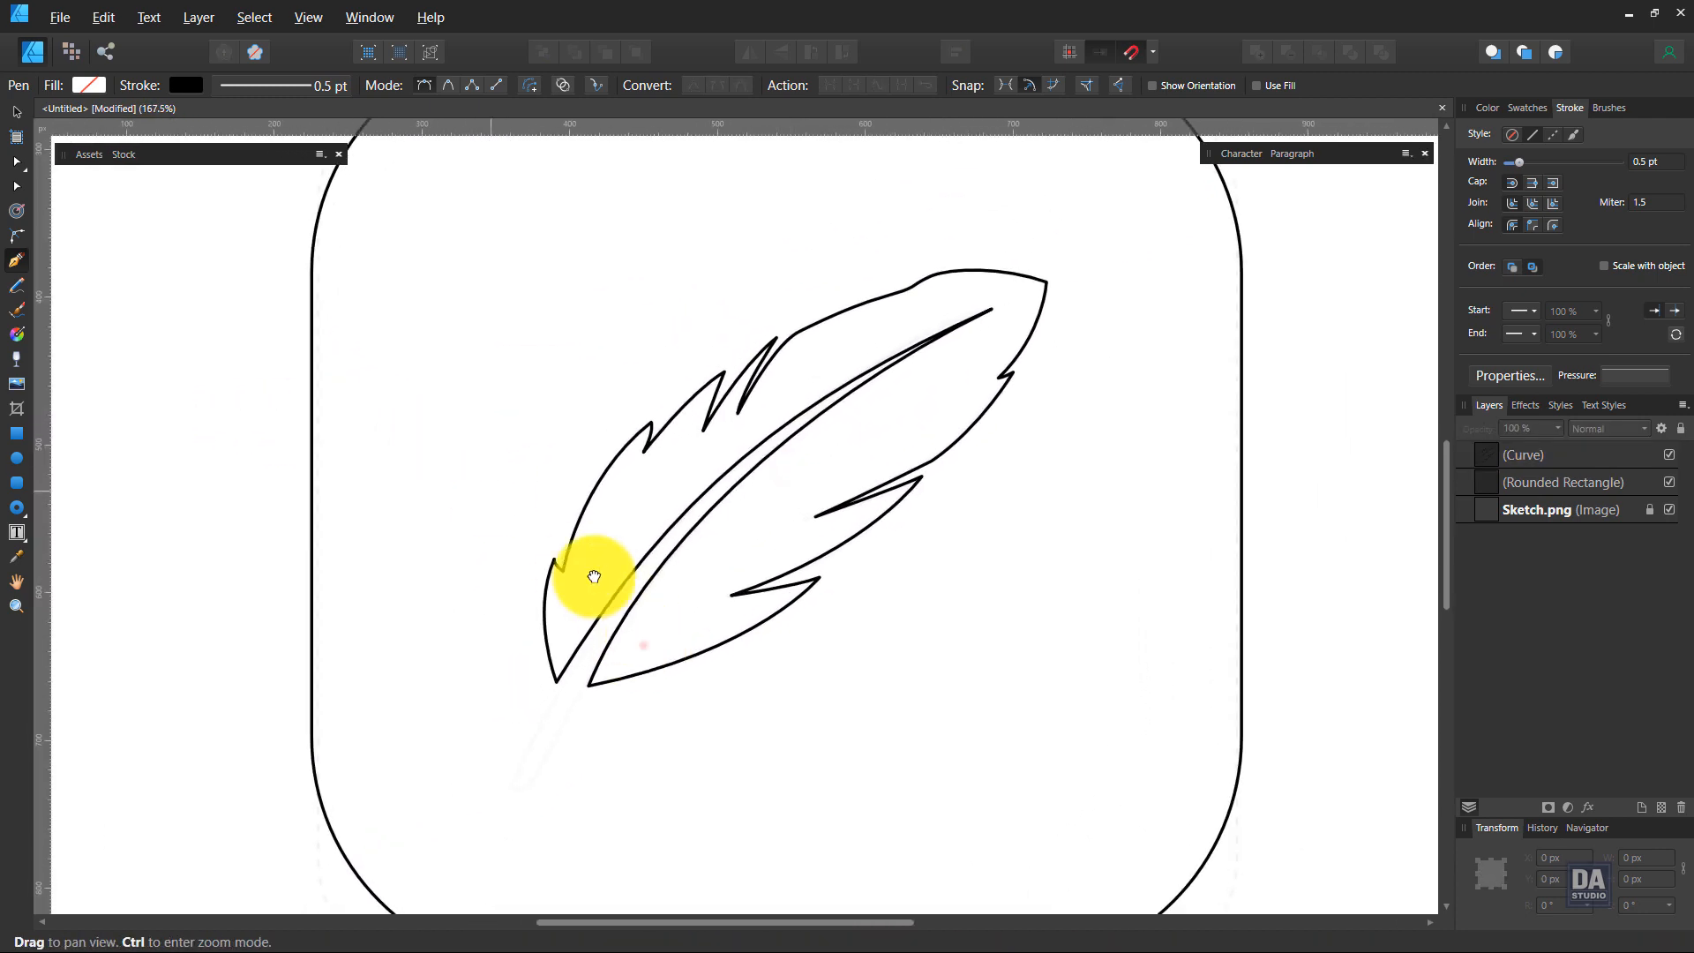
drag(593, 576, 528, 468)
drag(518, 575, 714, 573)
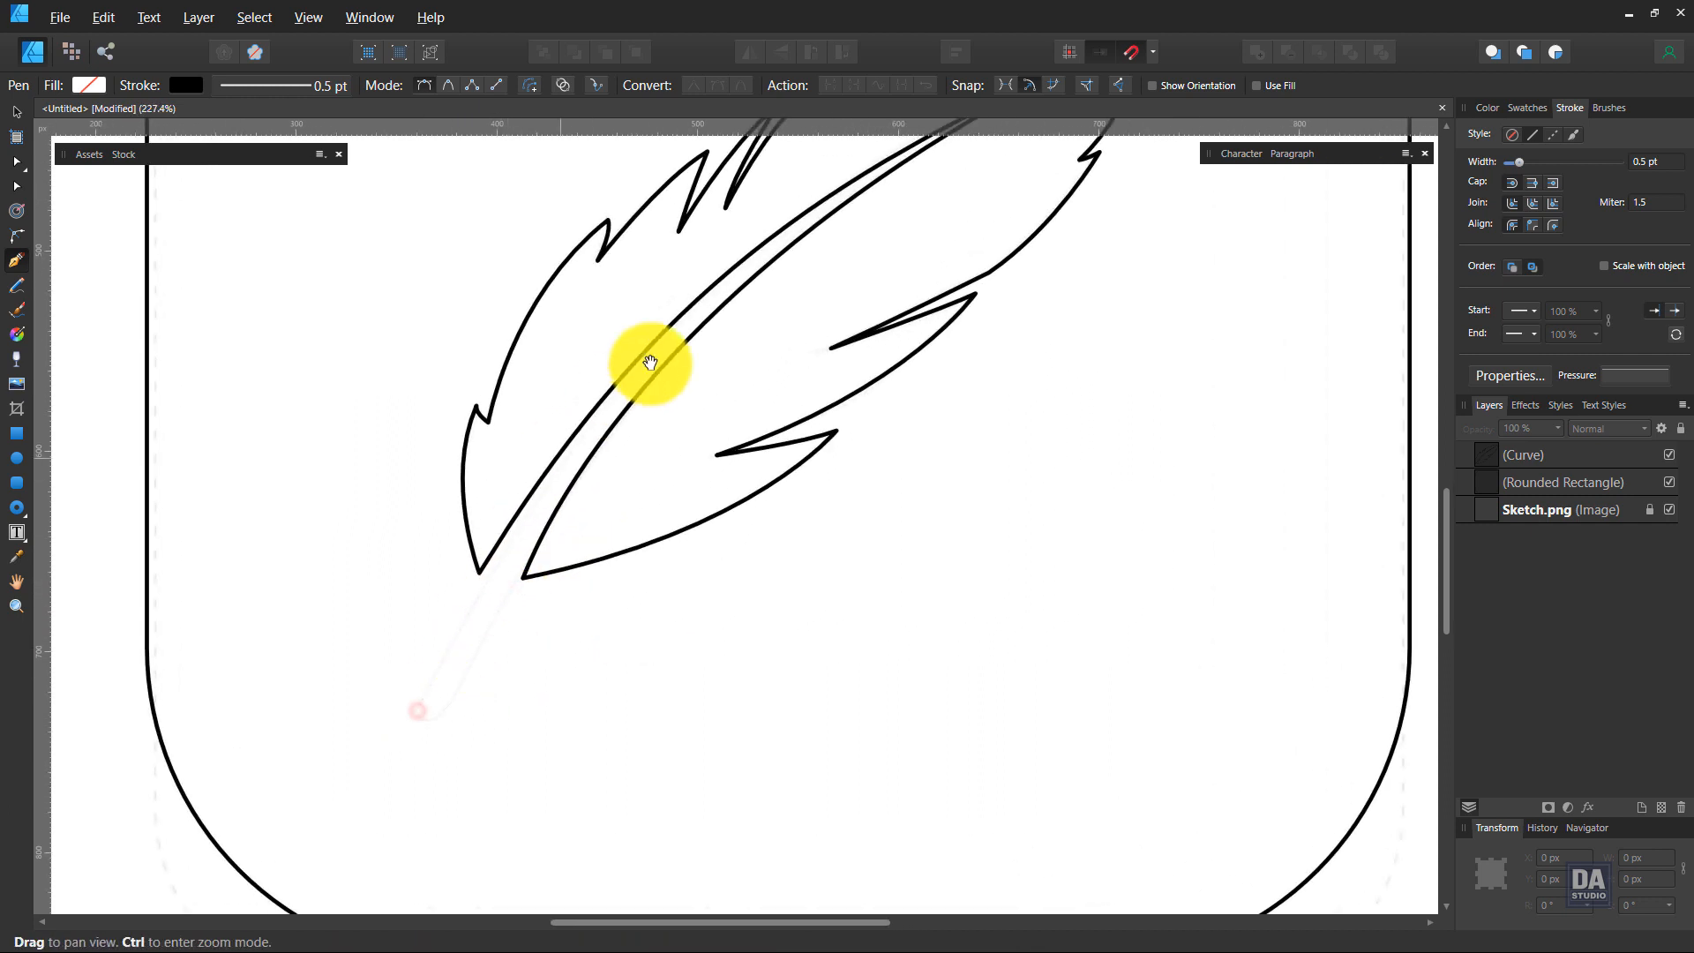
drag(650, 359, 541, 597)
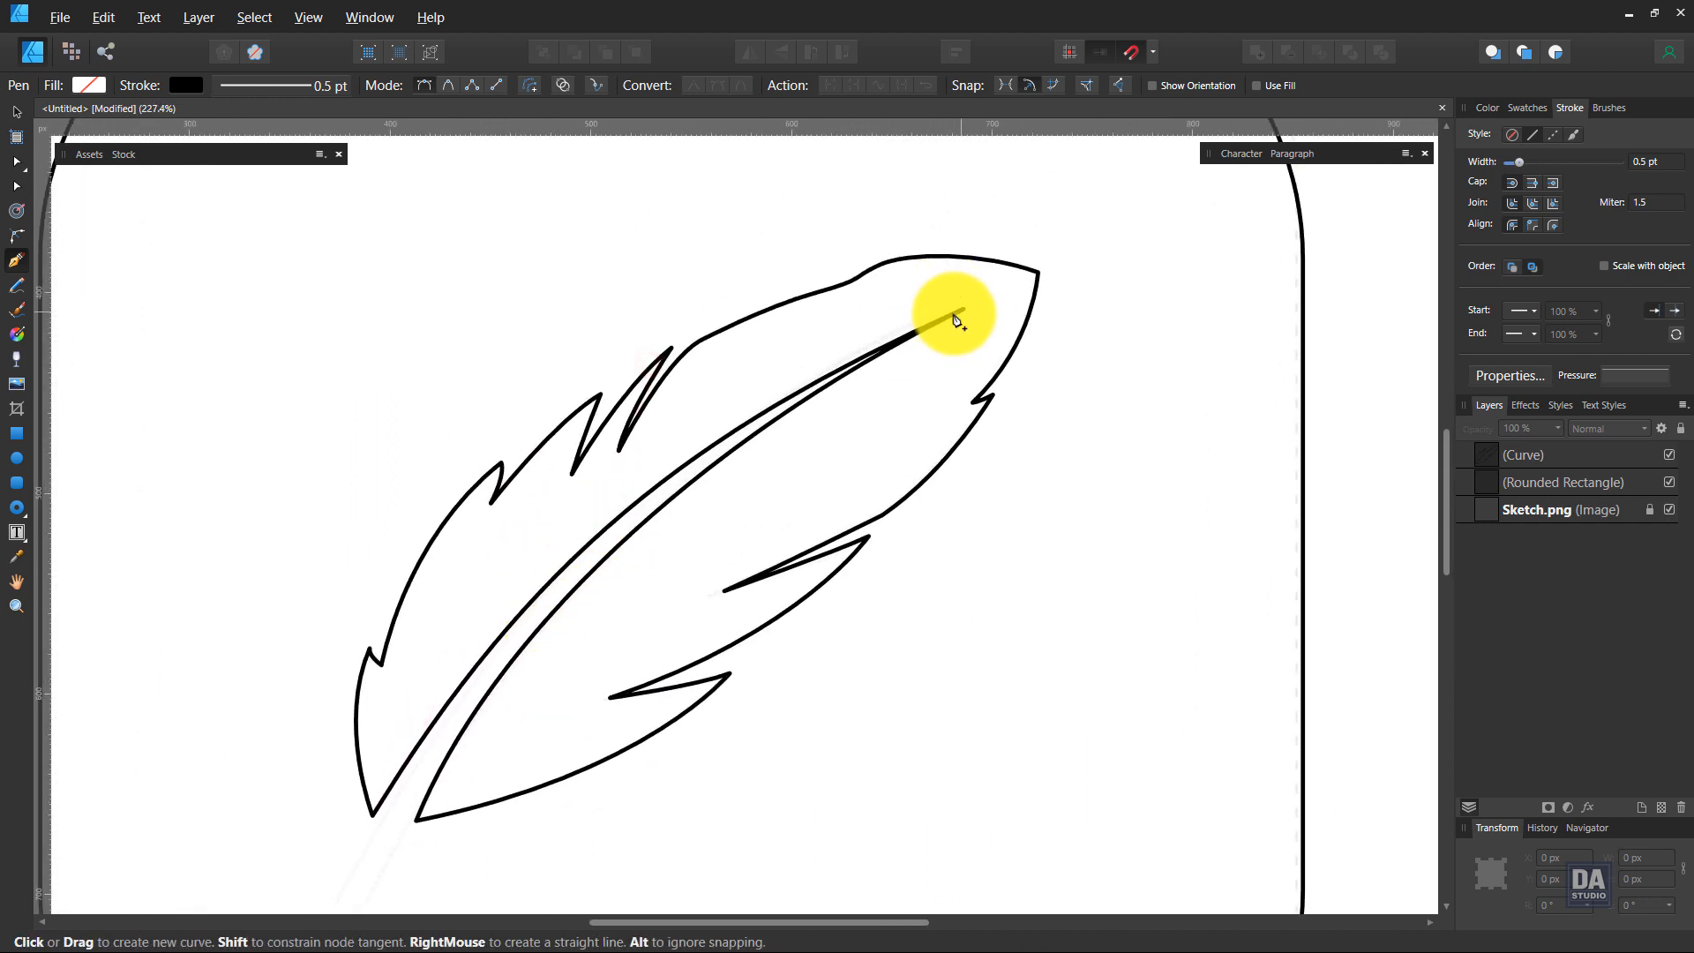
drag(955, 318, 1166, 235)
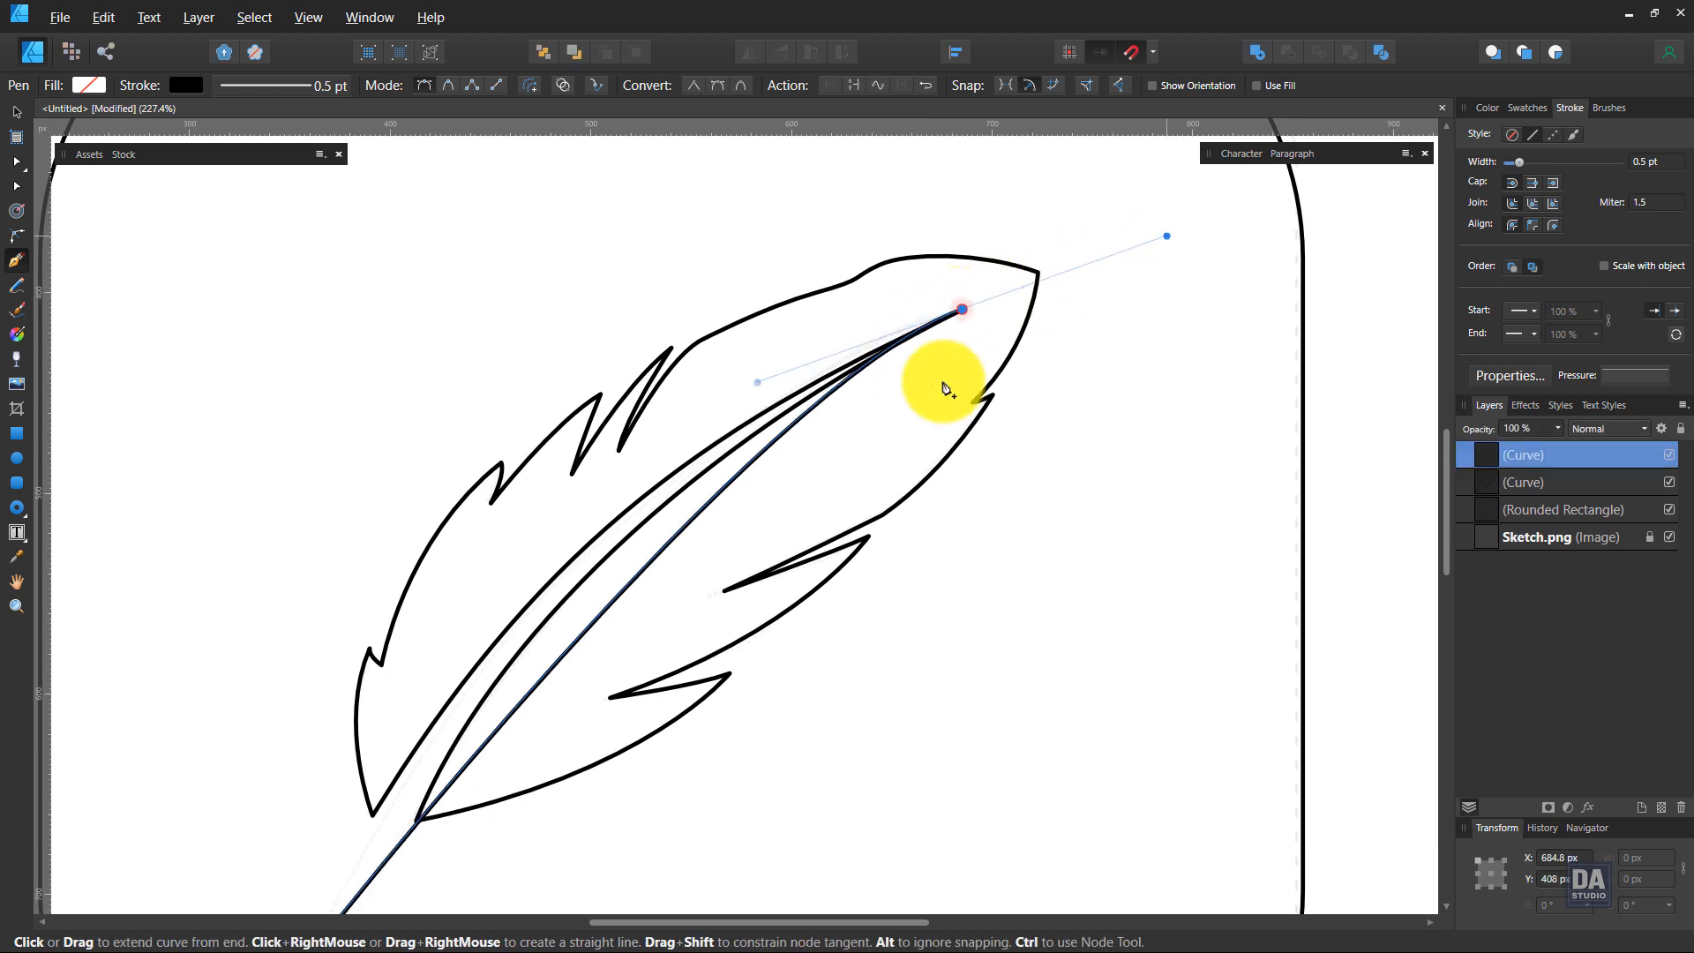
Bend the shaft curve and adjust both of its handles so it follows the upper edge of the feather's central gap
drag(582, 640, 567, 575)
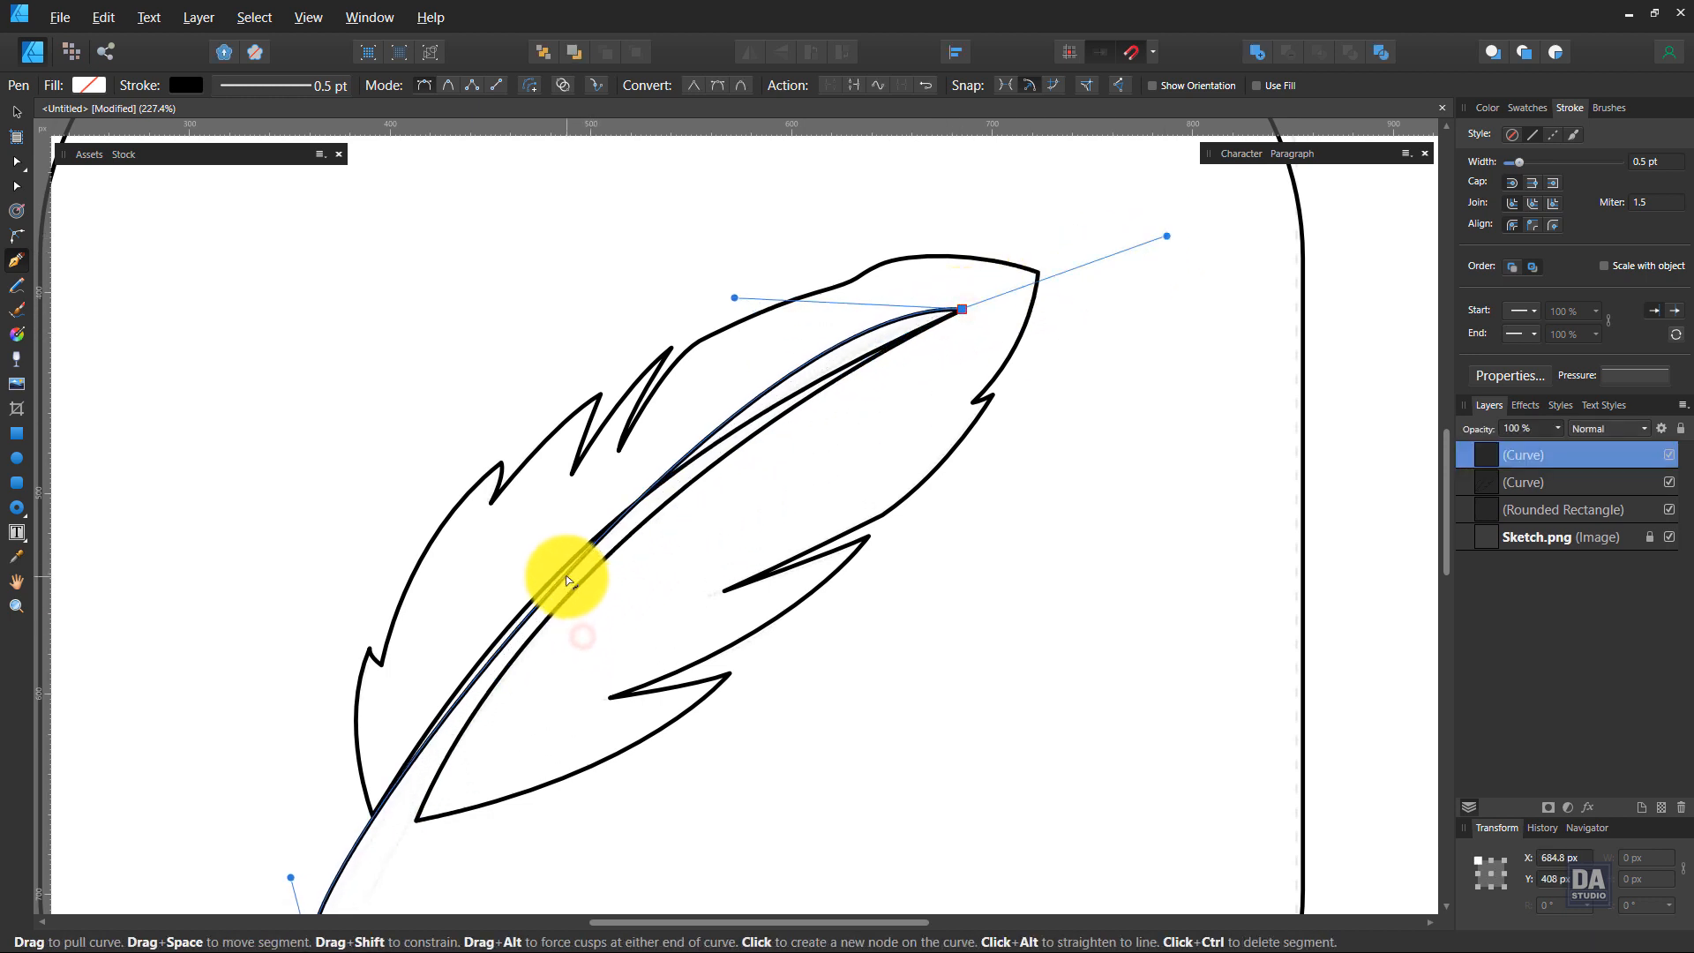
drag(291, 878, 408, 724)
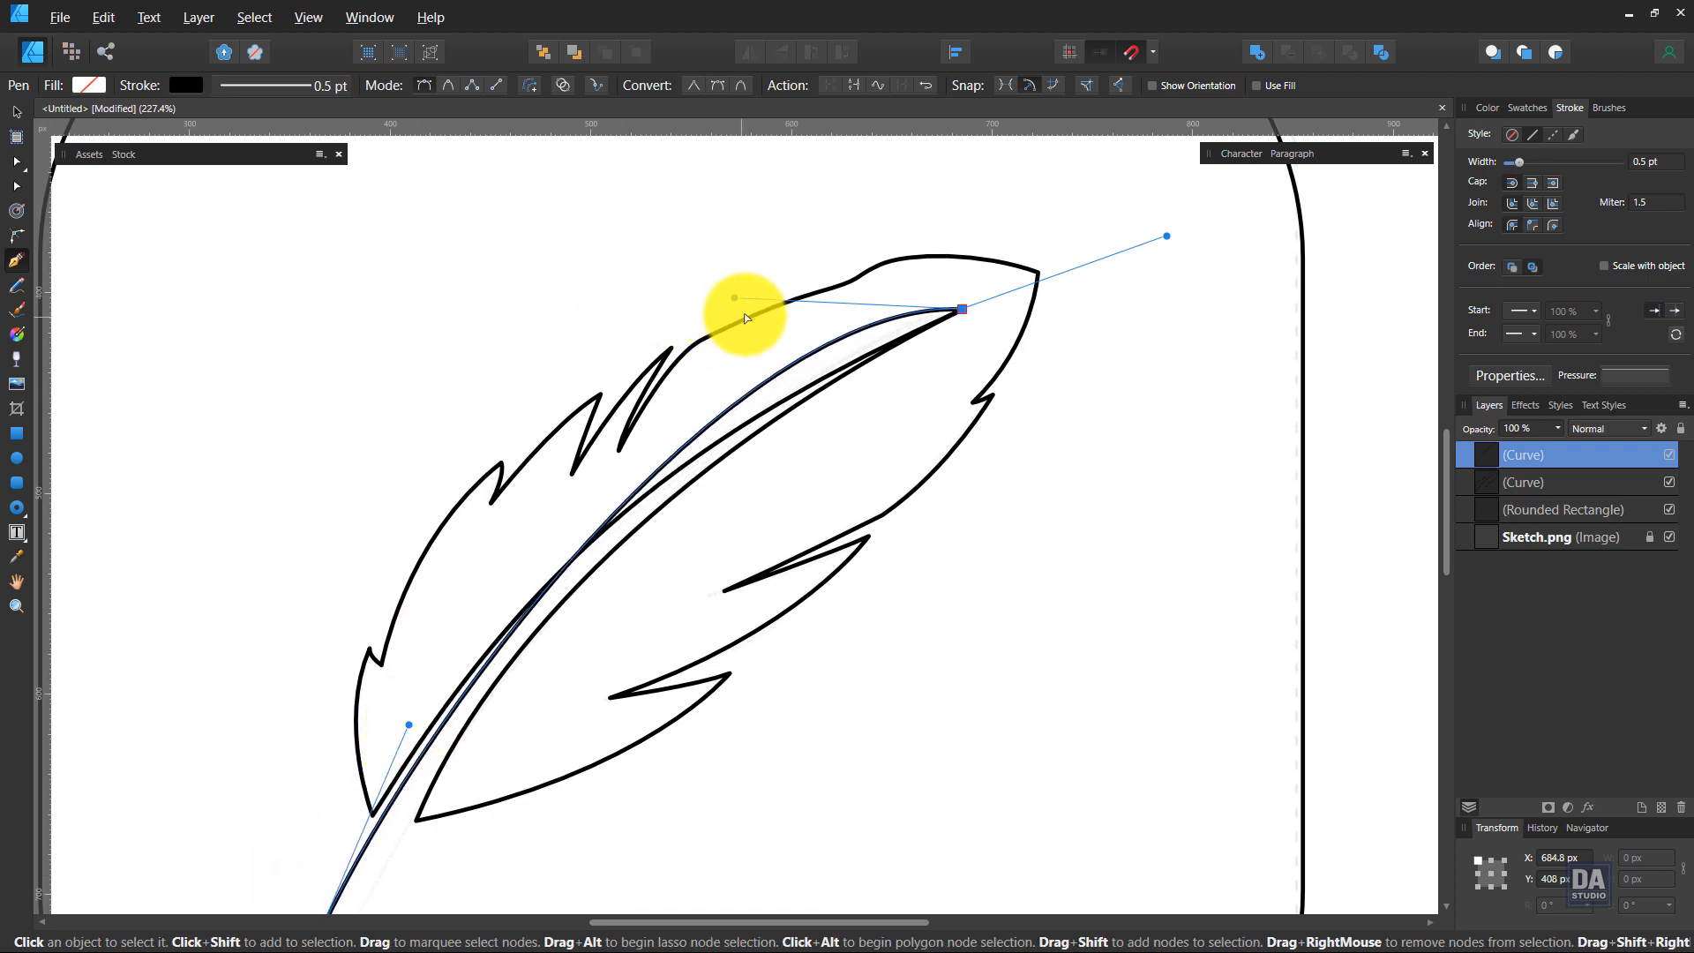
drag(732, 302, 596, 468)
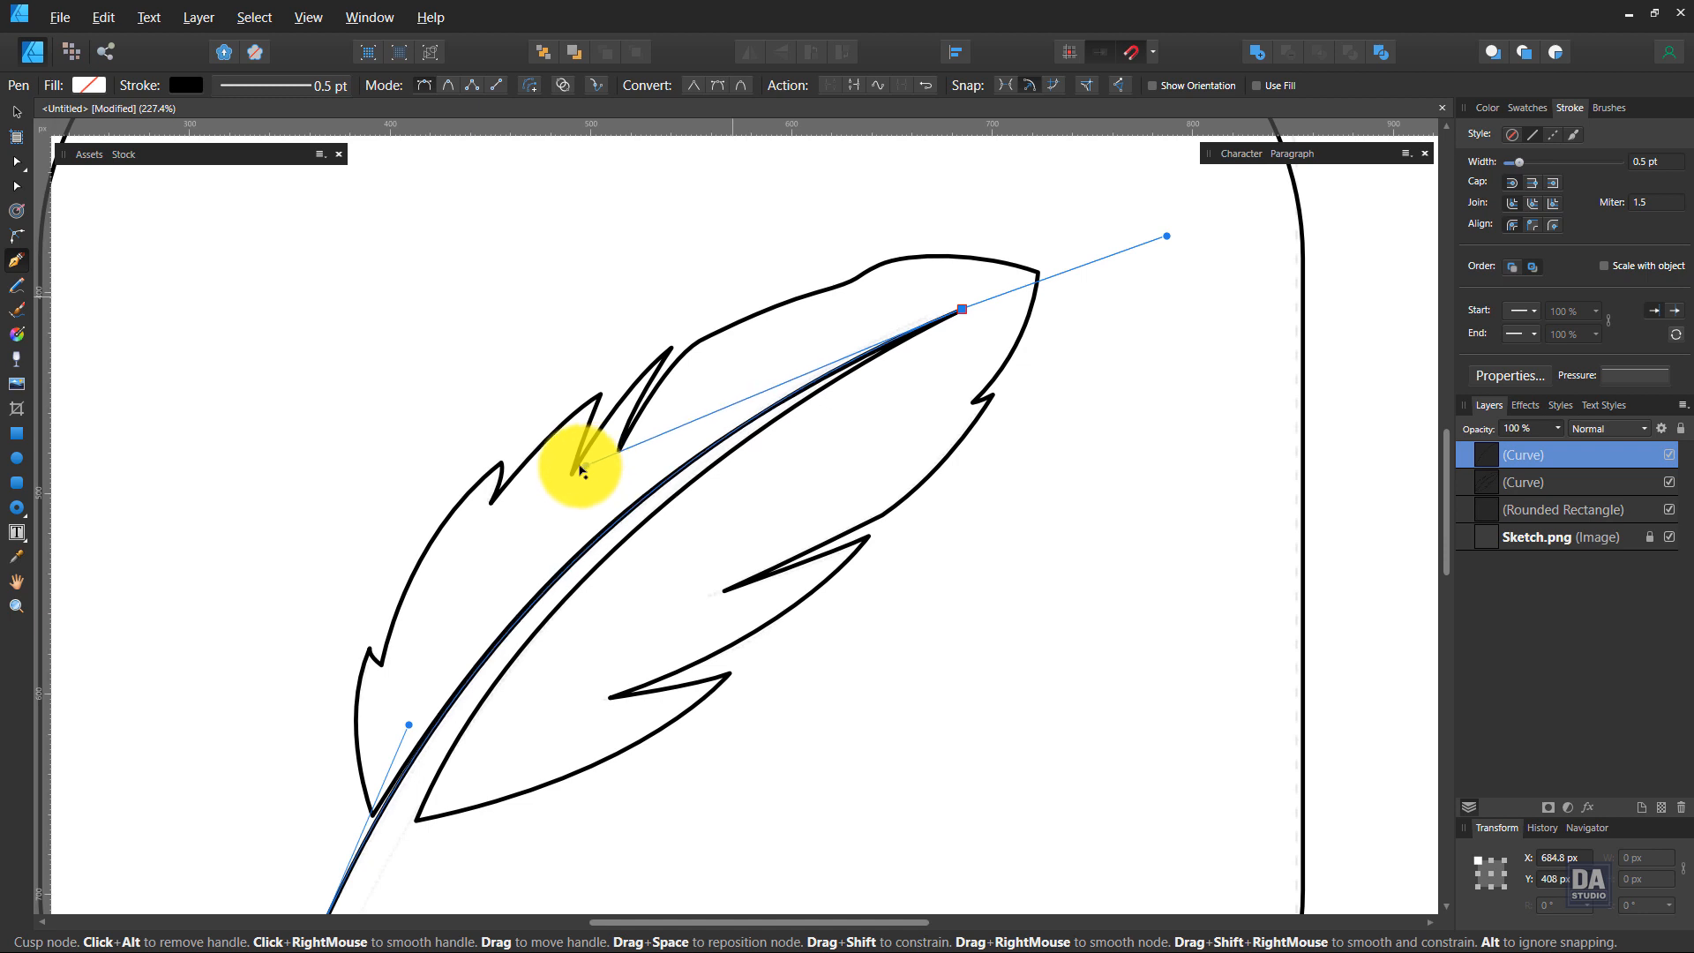
drag(582, 471, 574, 468)
drag(407, 722, 405, 720)
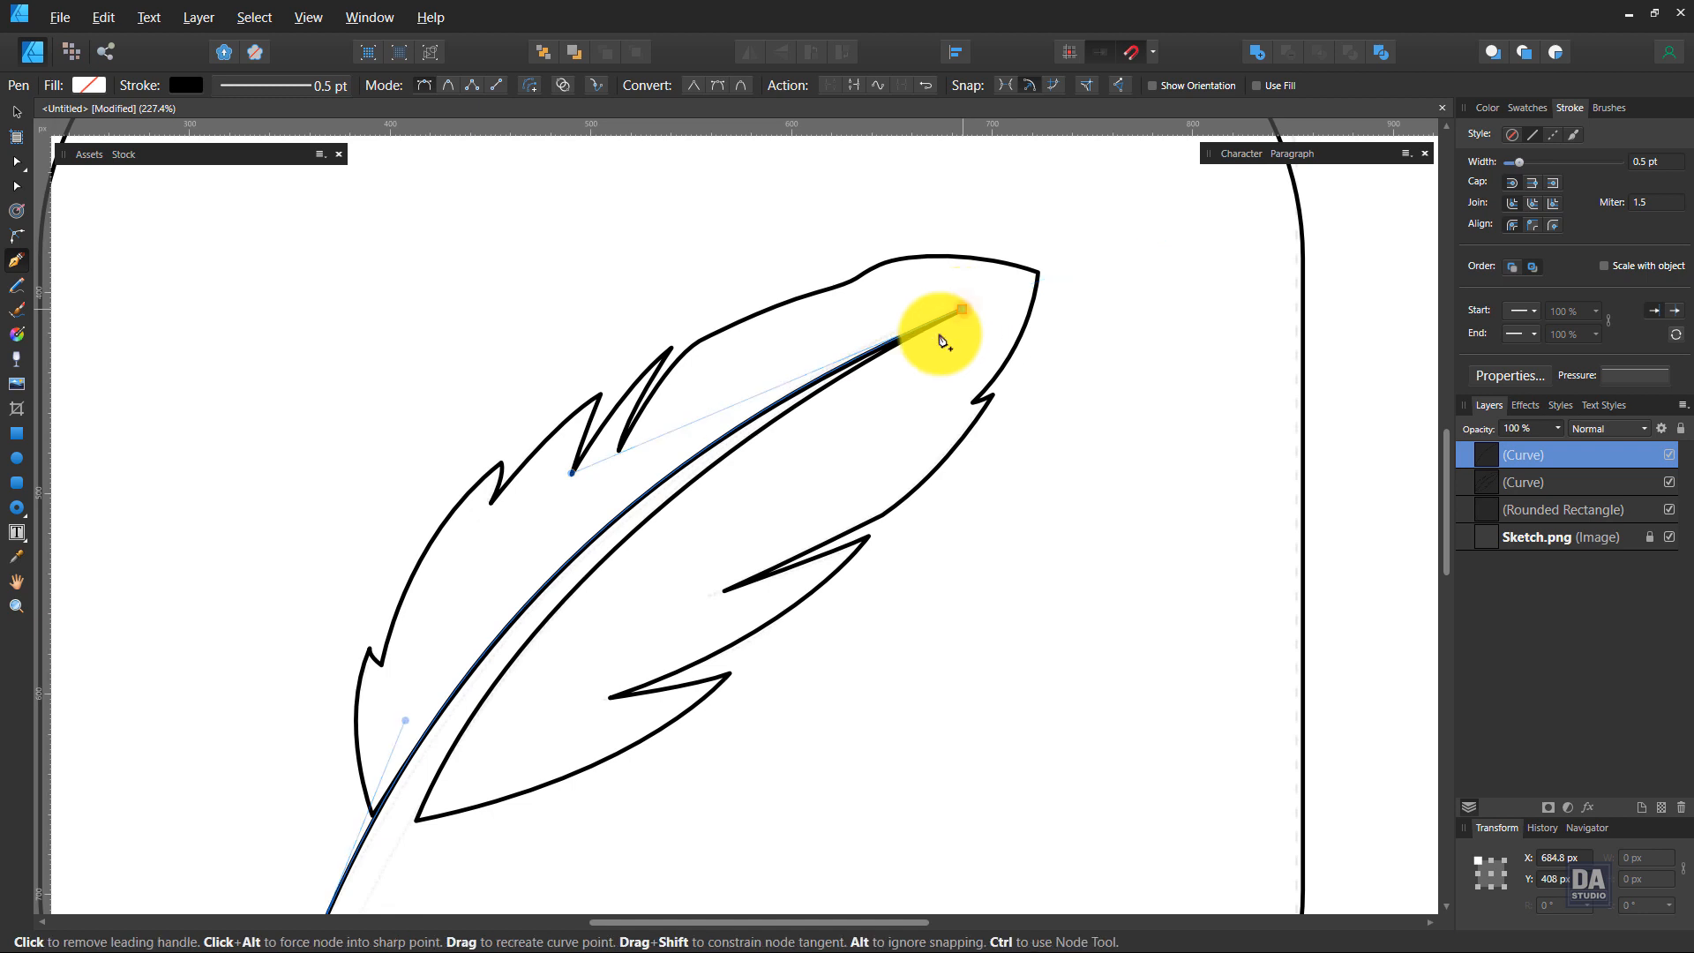
Extend the shaft curve back down to the other side of the quill's end and bend this second segment toward the gap's lower edge
drag(748, 521, 807, 320)
drag(495, 515, 229, 573)
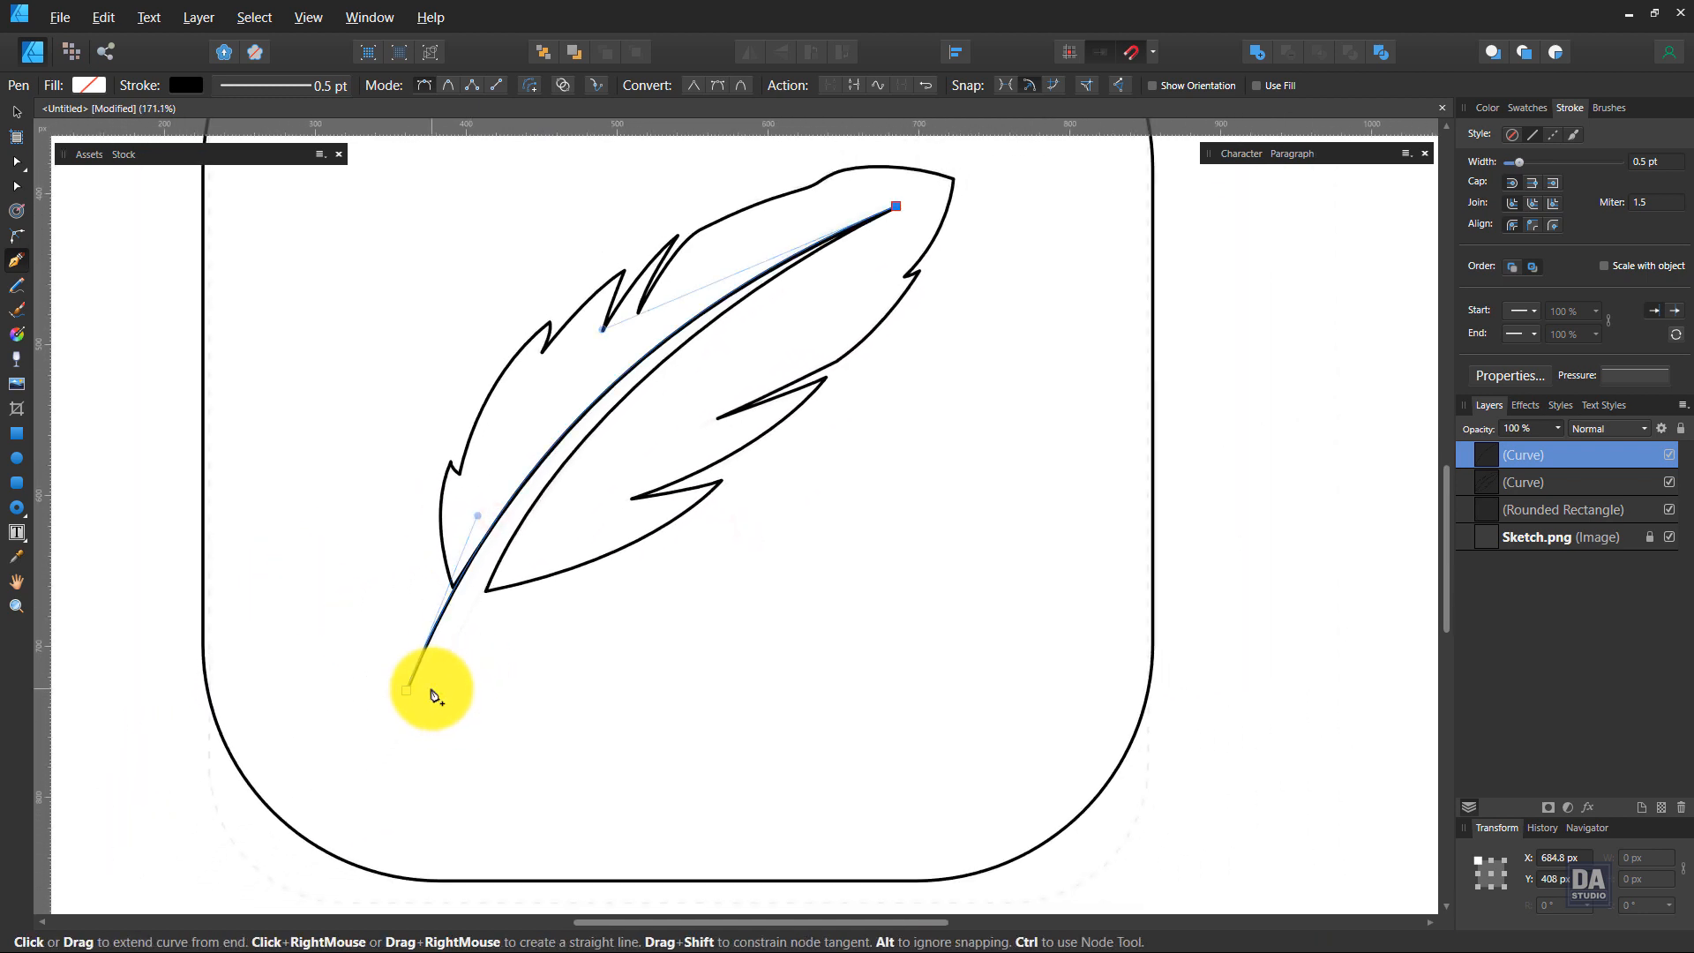
click(431, 689)
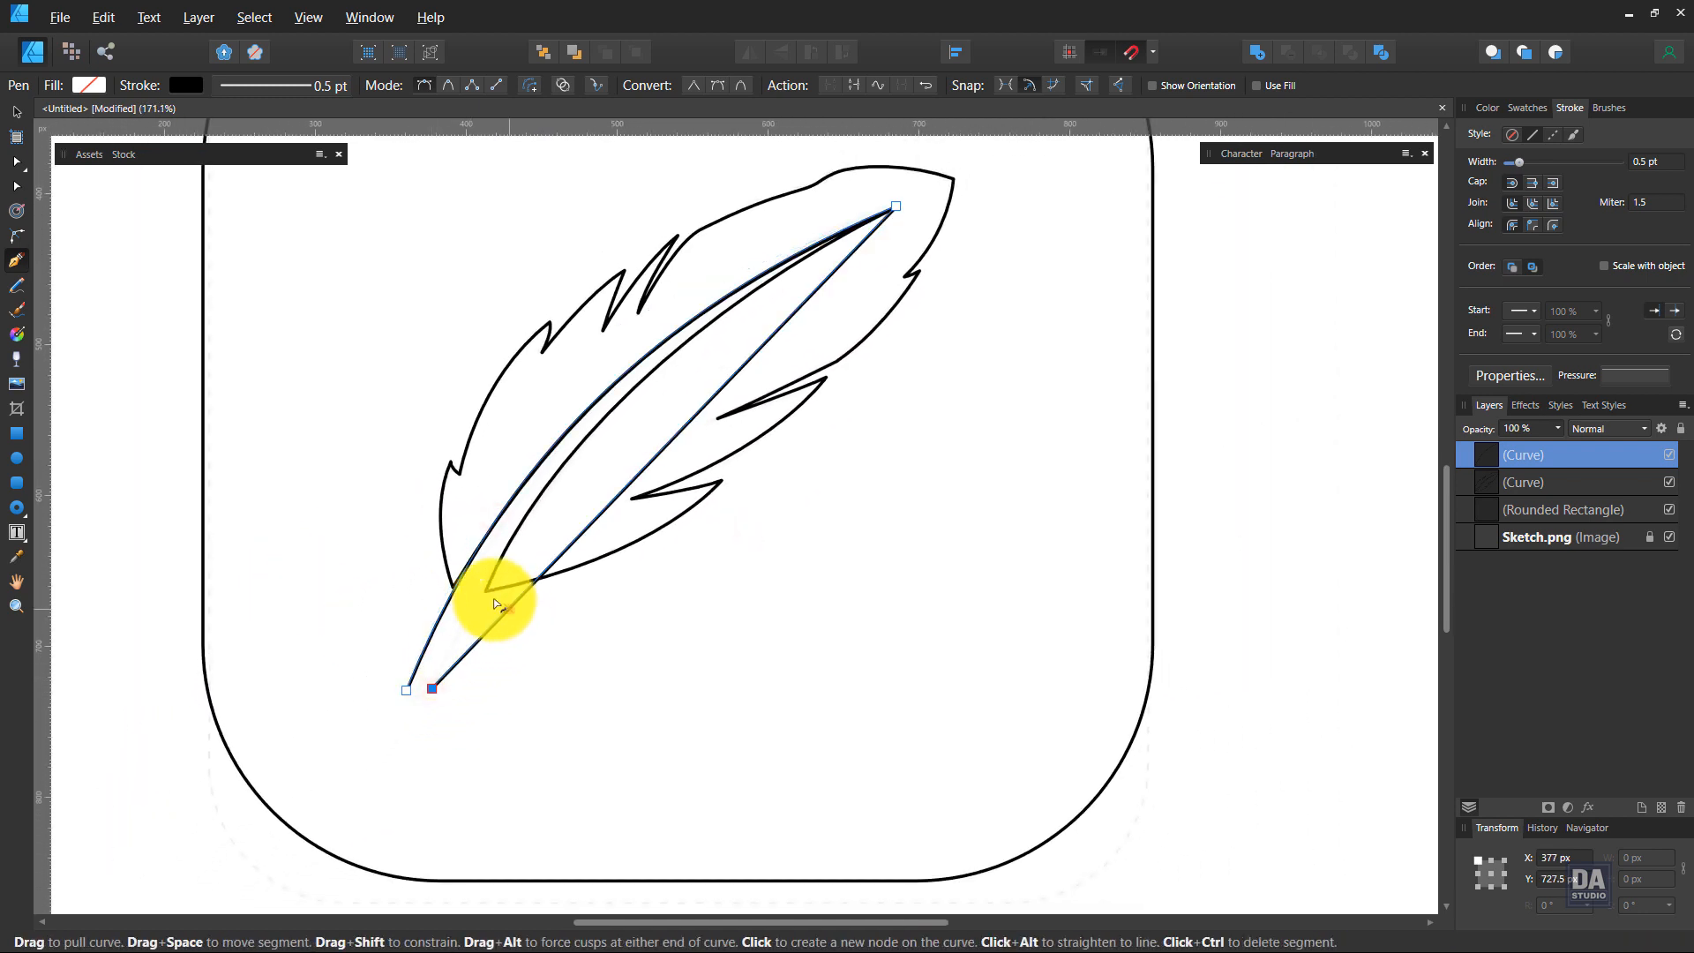
drag(510, 609, 480, 575)
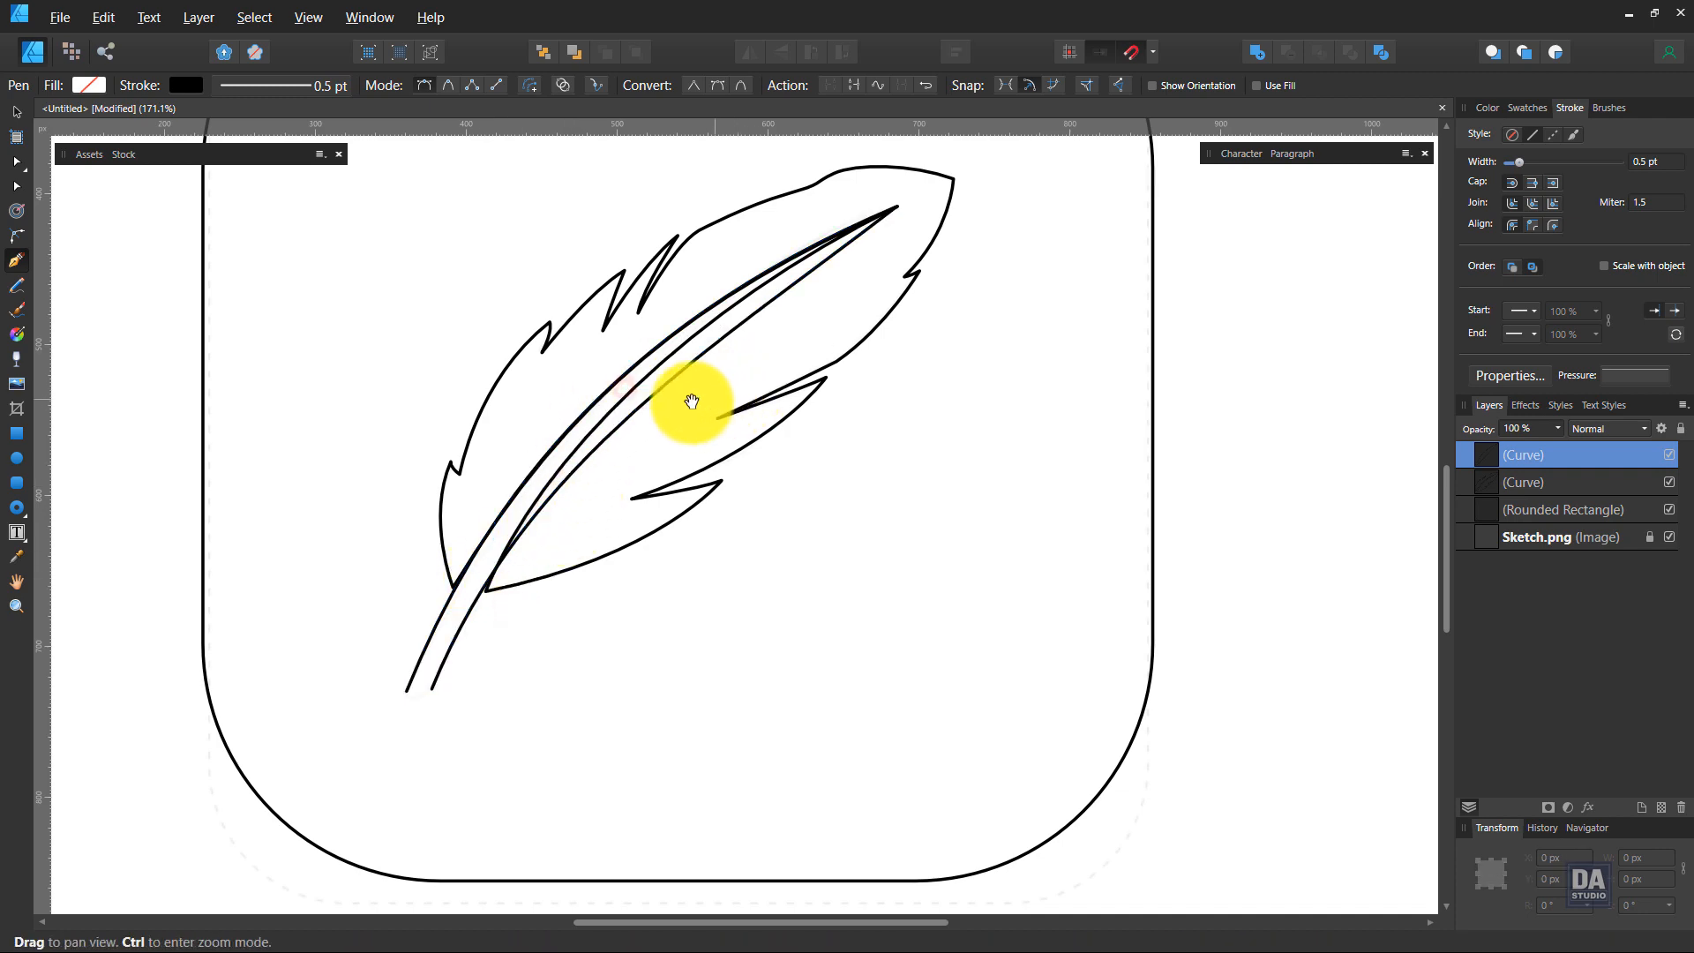
Fine-tune the second shaft segment's handles so it matches the lower edge of the feather's central gap
drag(671, 359, 779, 360)
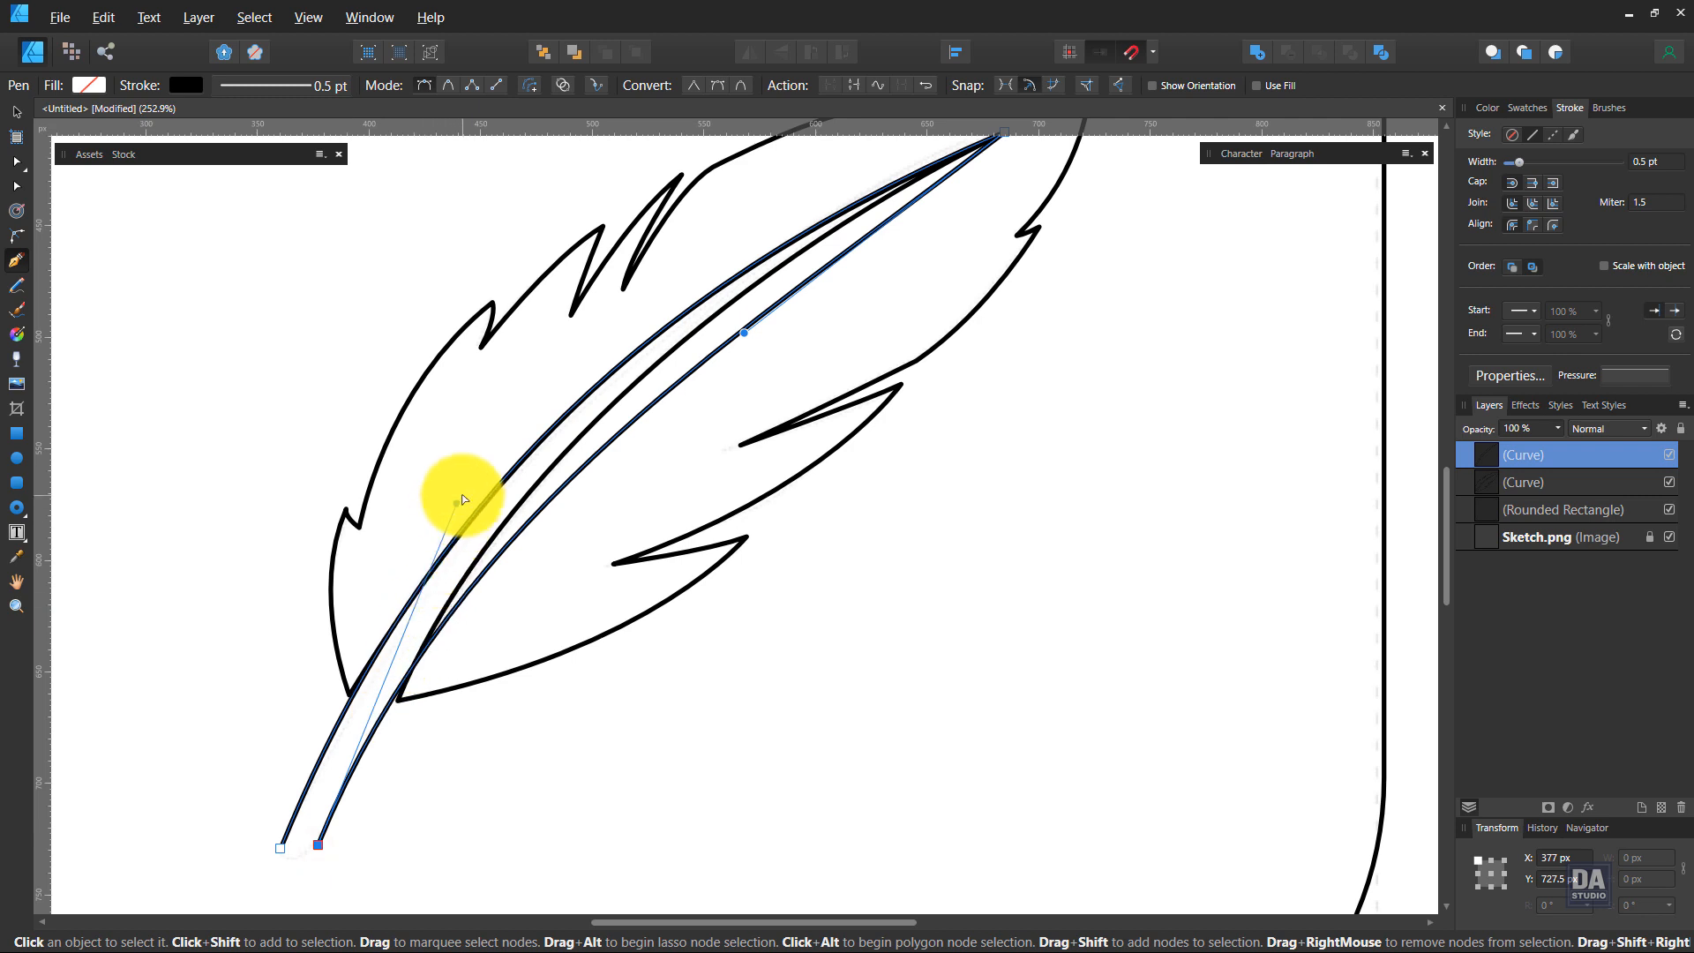
drag(457, 506, 502, 384)
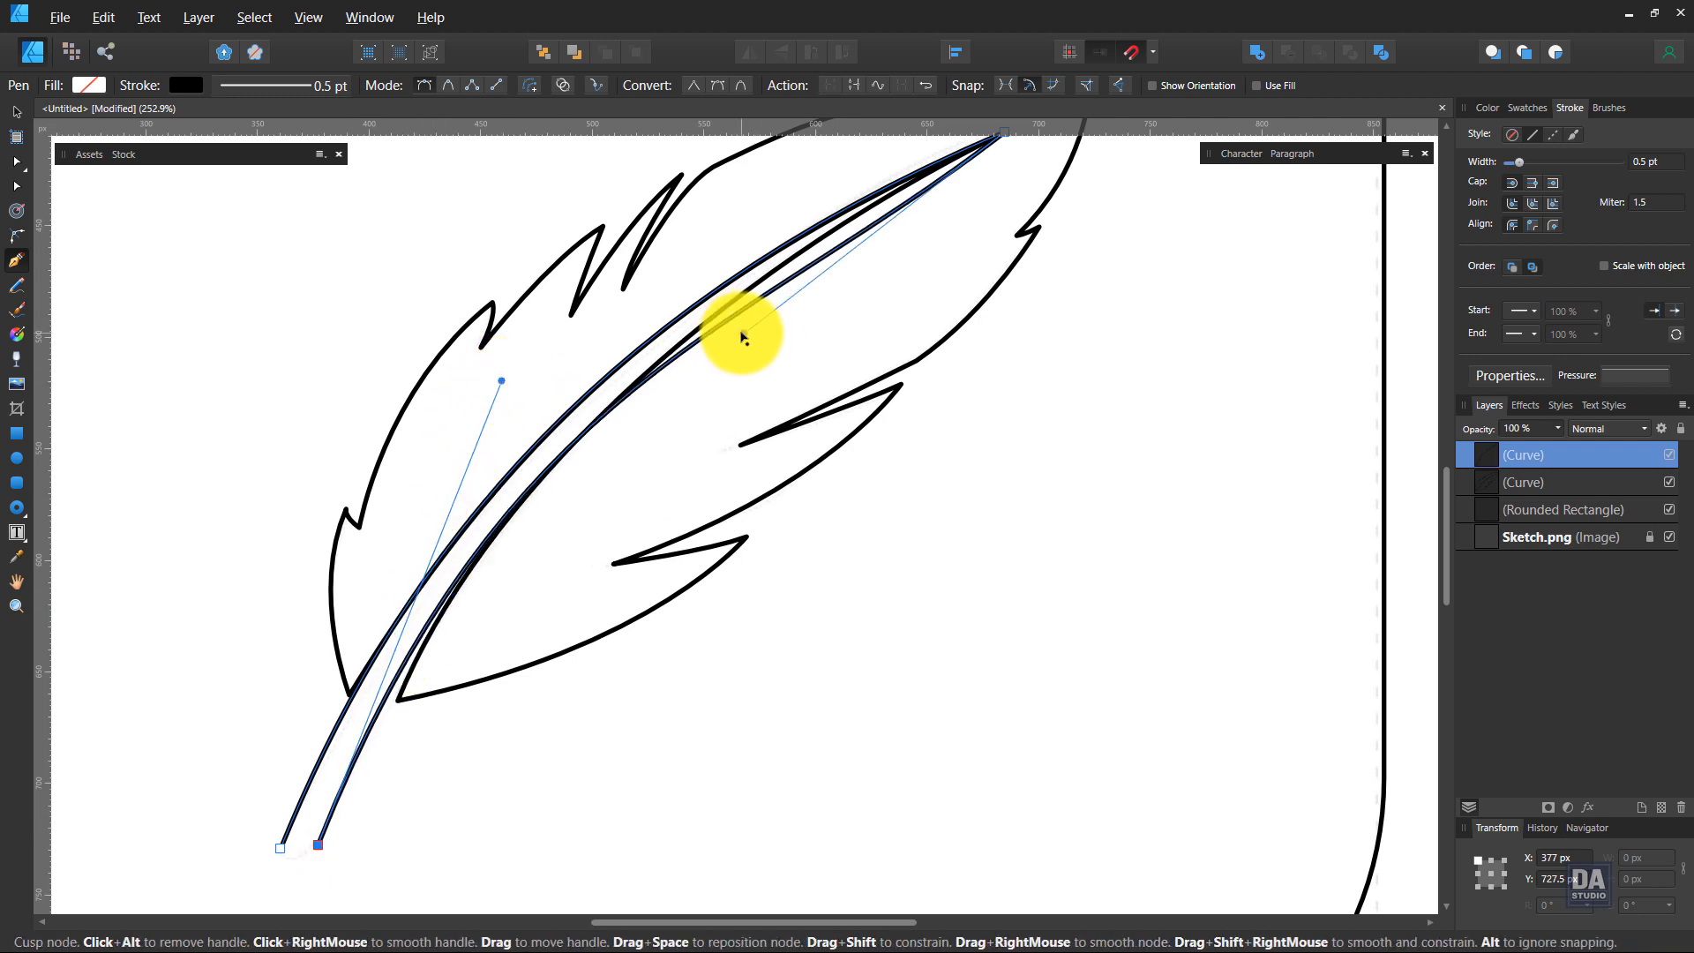
drag(742, 337, 705, 304)
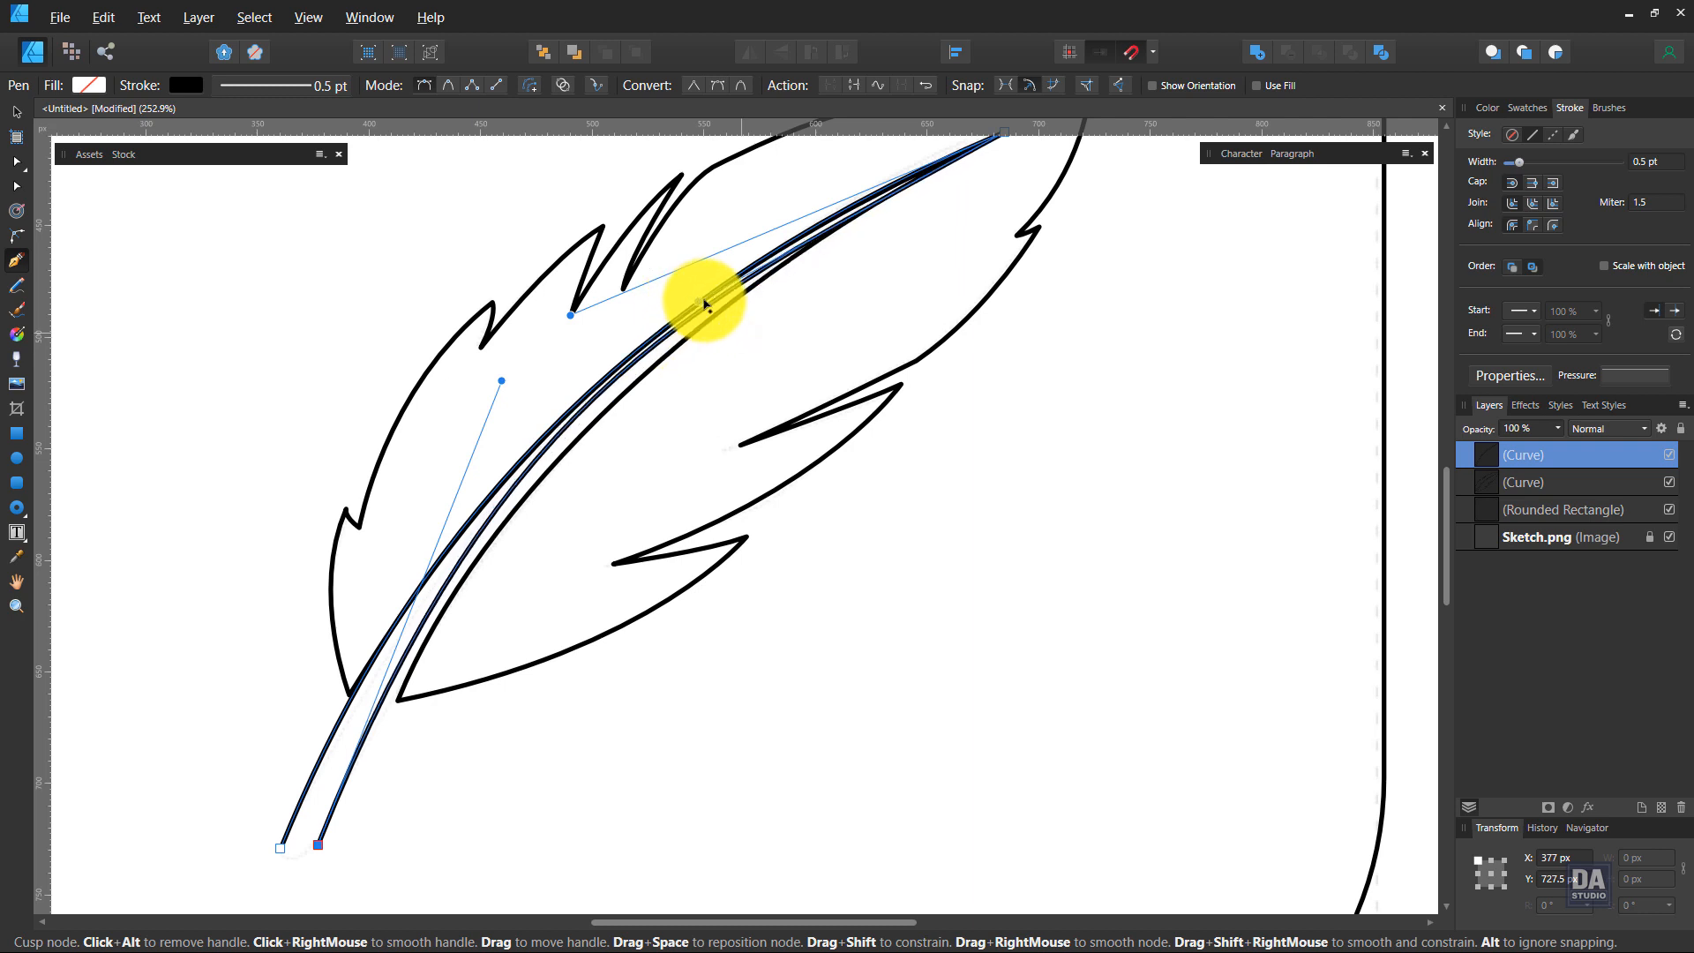
drag(502, 380, 515, 429)
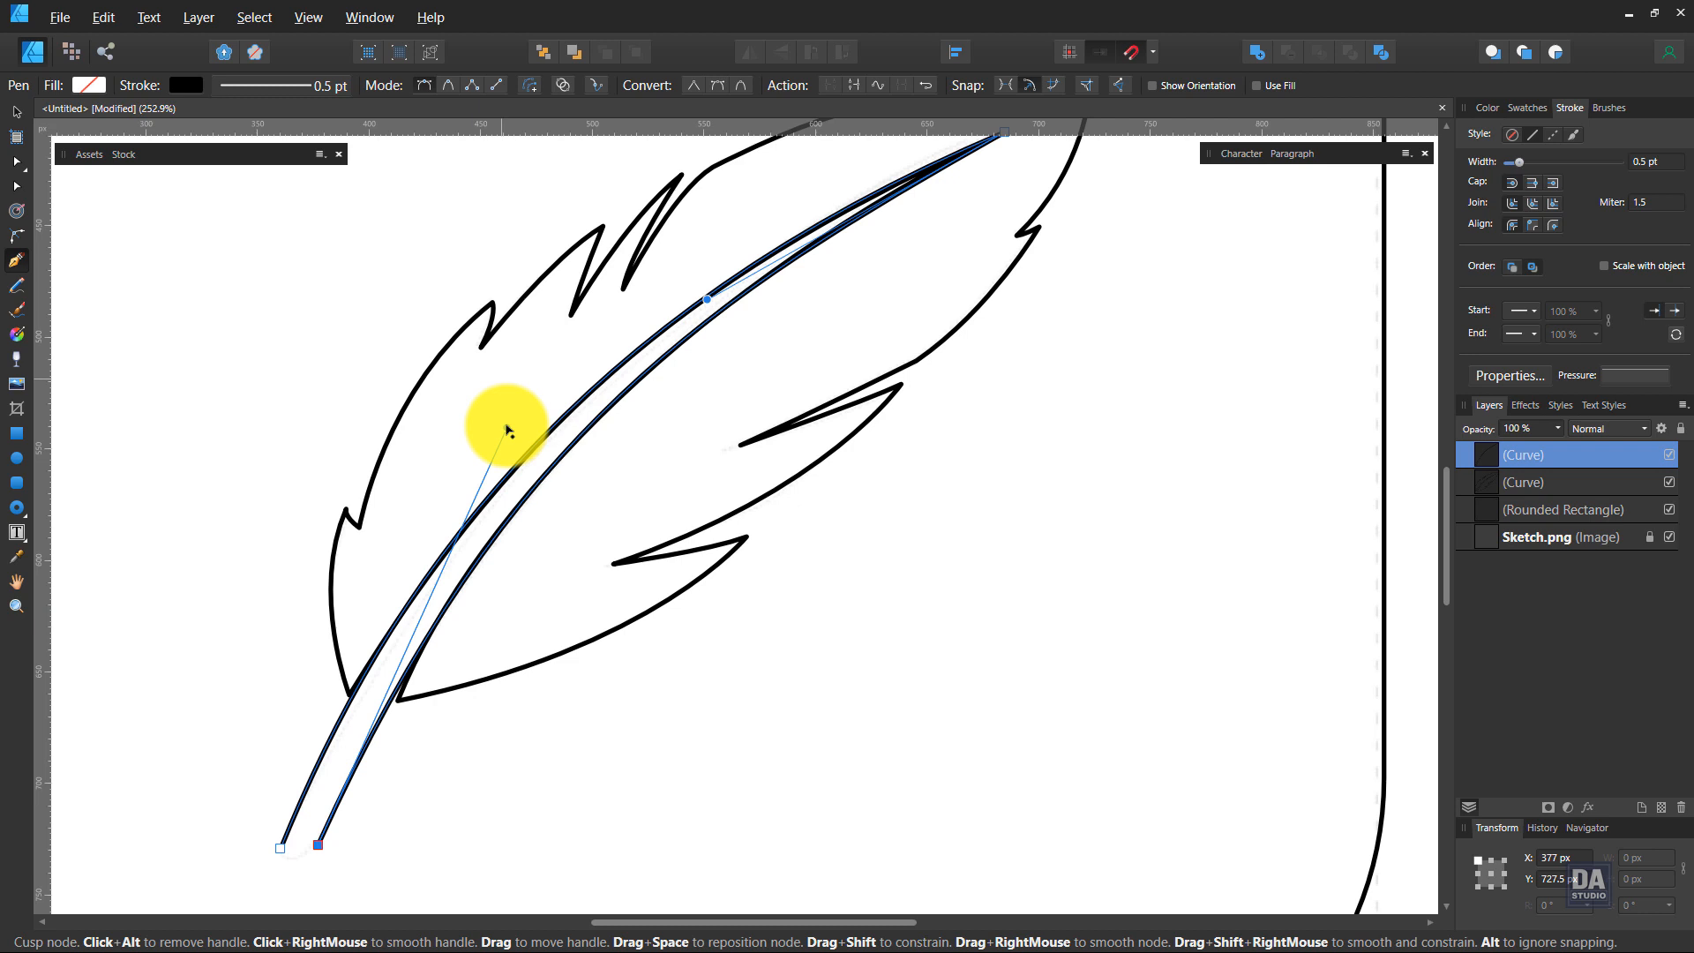
mouse_move(507, 430)
mouse_down()
mouse_move(465, 434)
mouse_move(506, 435)
mouse_up()
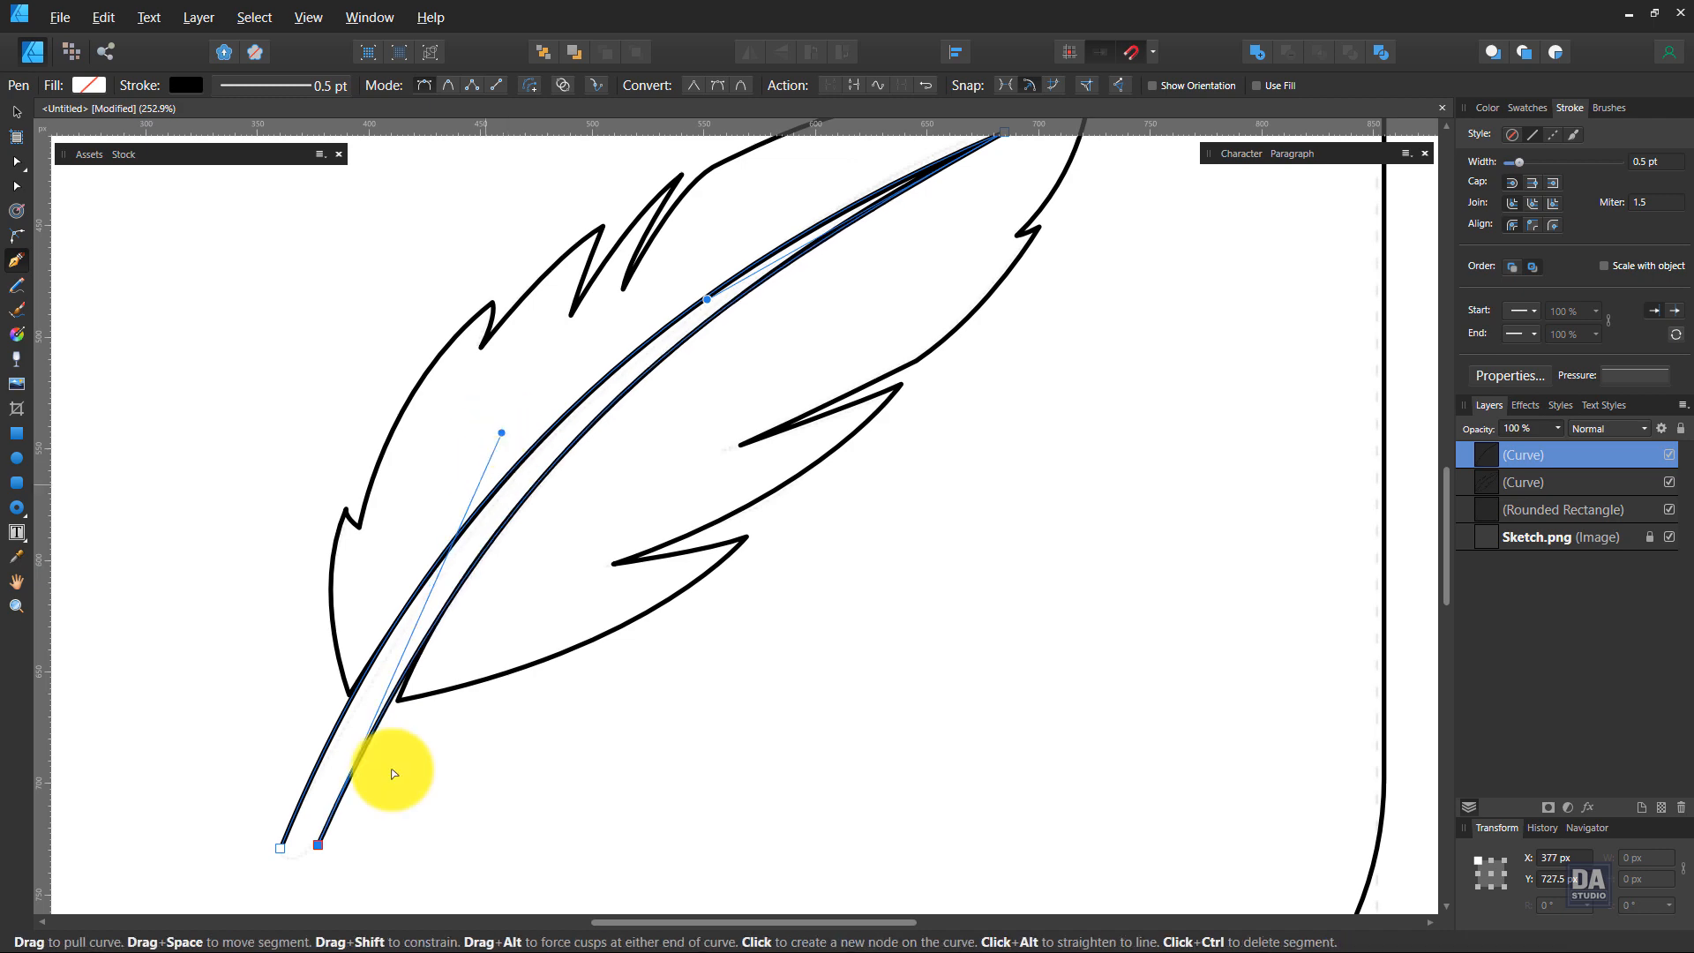
Close the shaft curve across the quill's end and pull the short closing segment into a rounded tip
key(ctrl+space)
drag(252, 868, 822, 495)
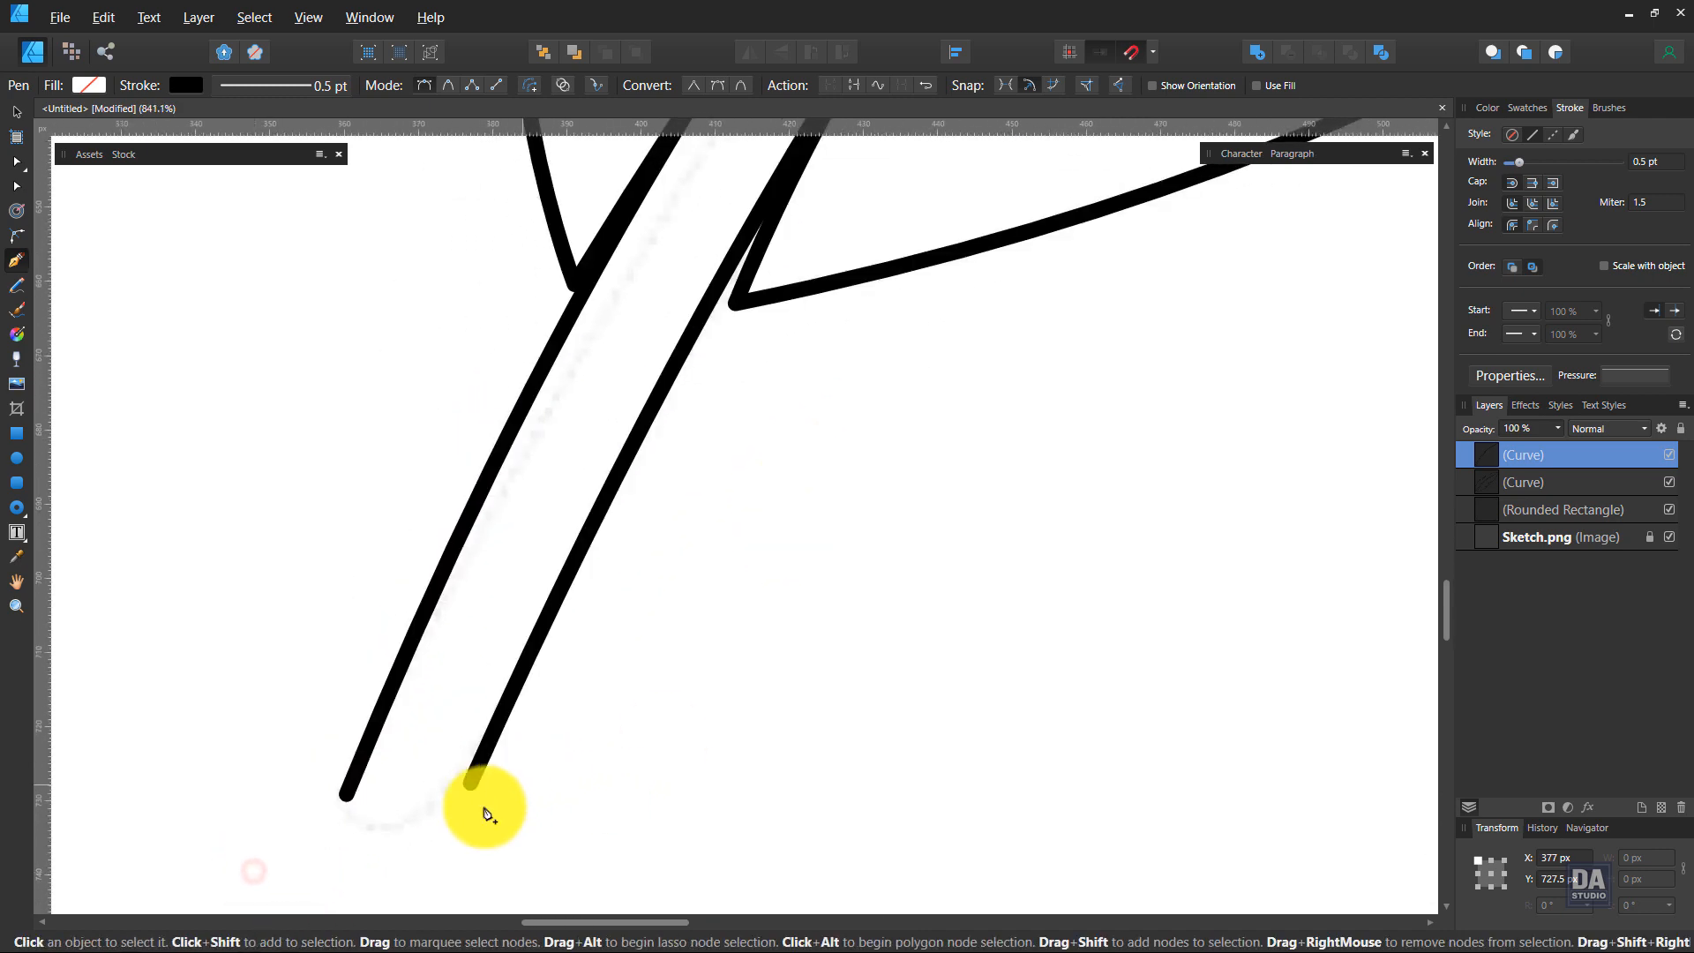
click(471, 784)
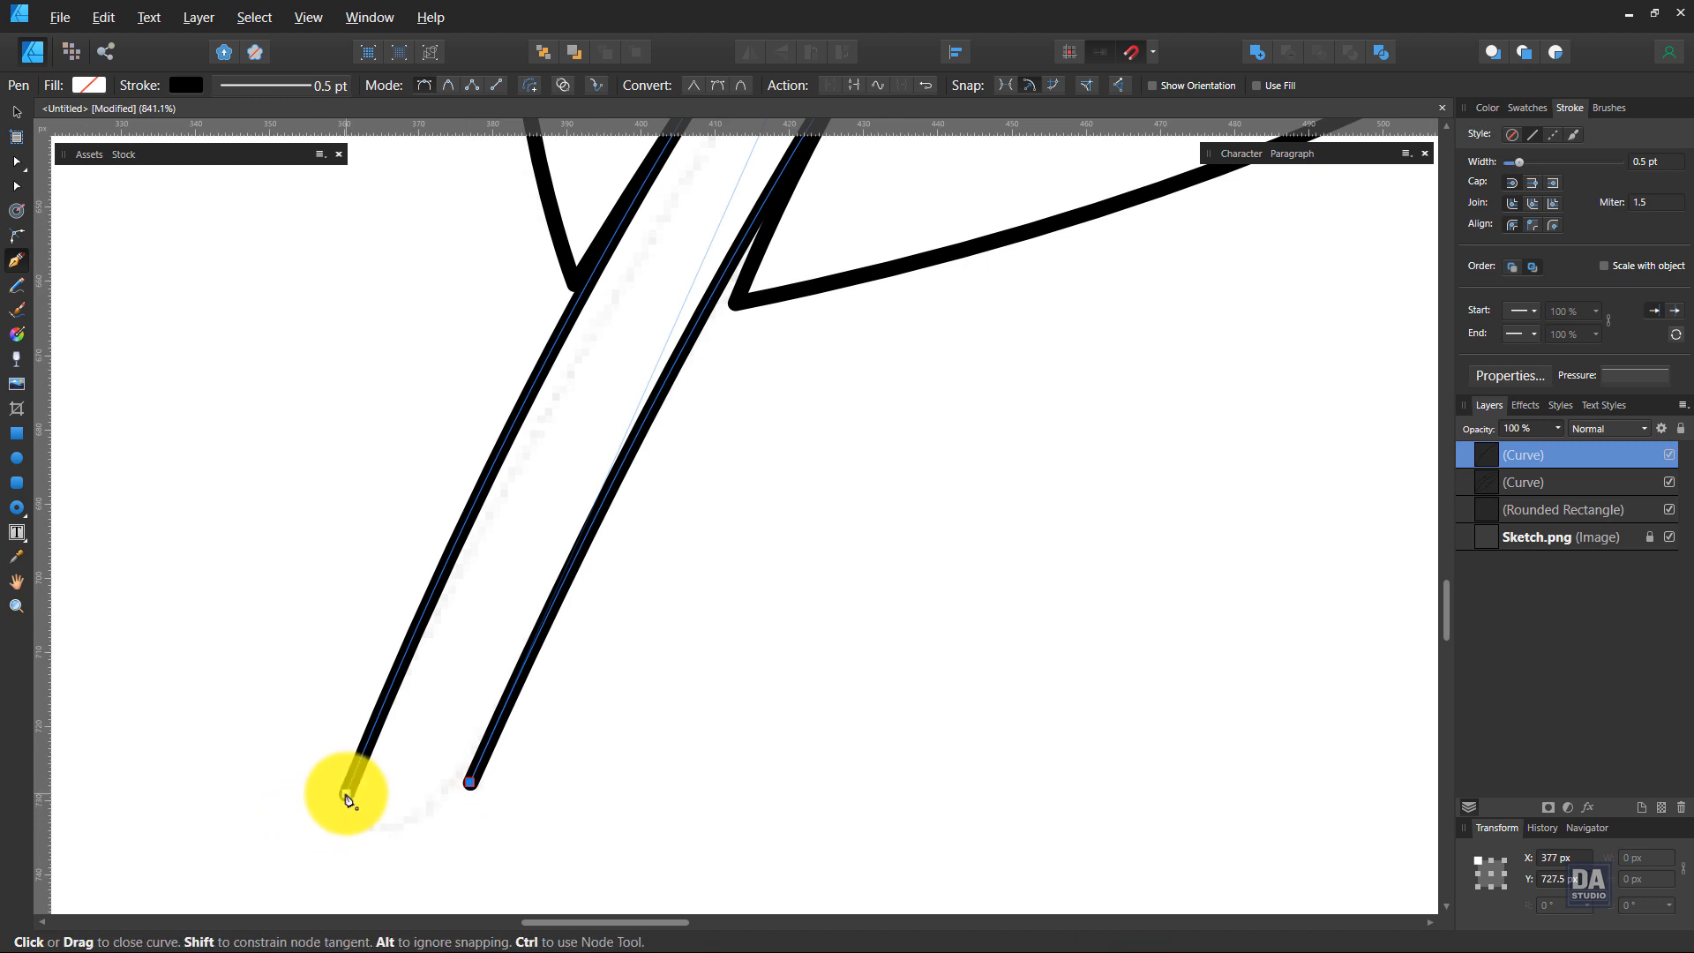
click(346, 797)
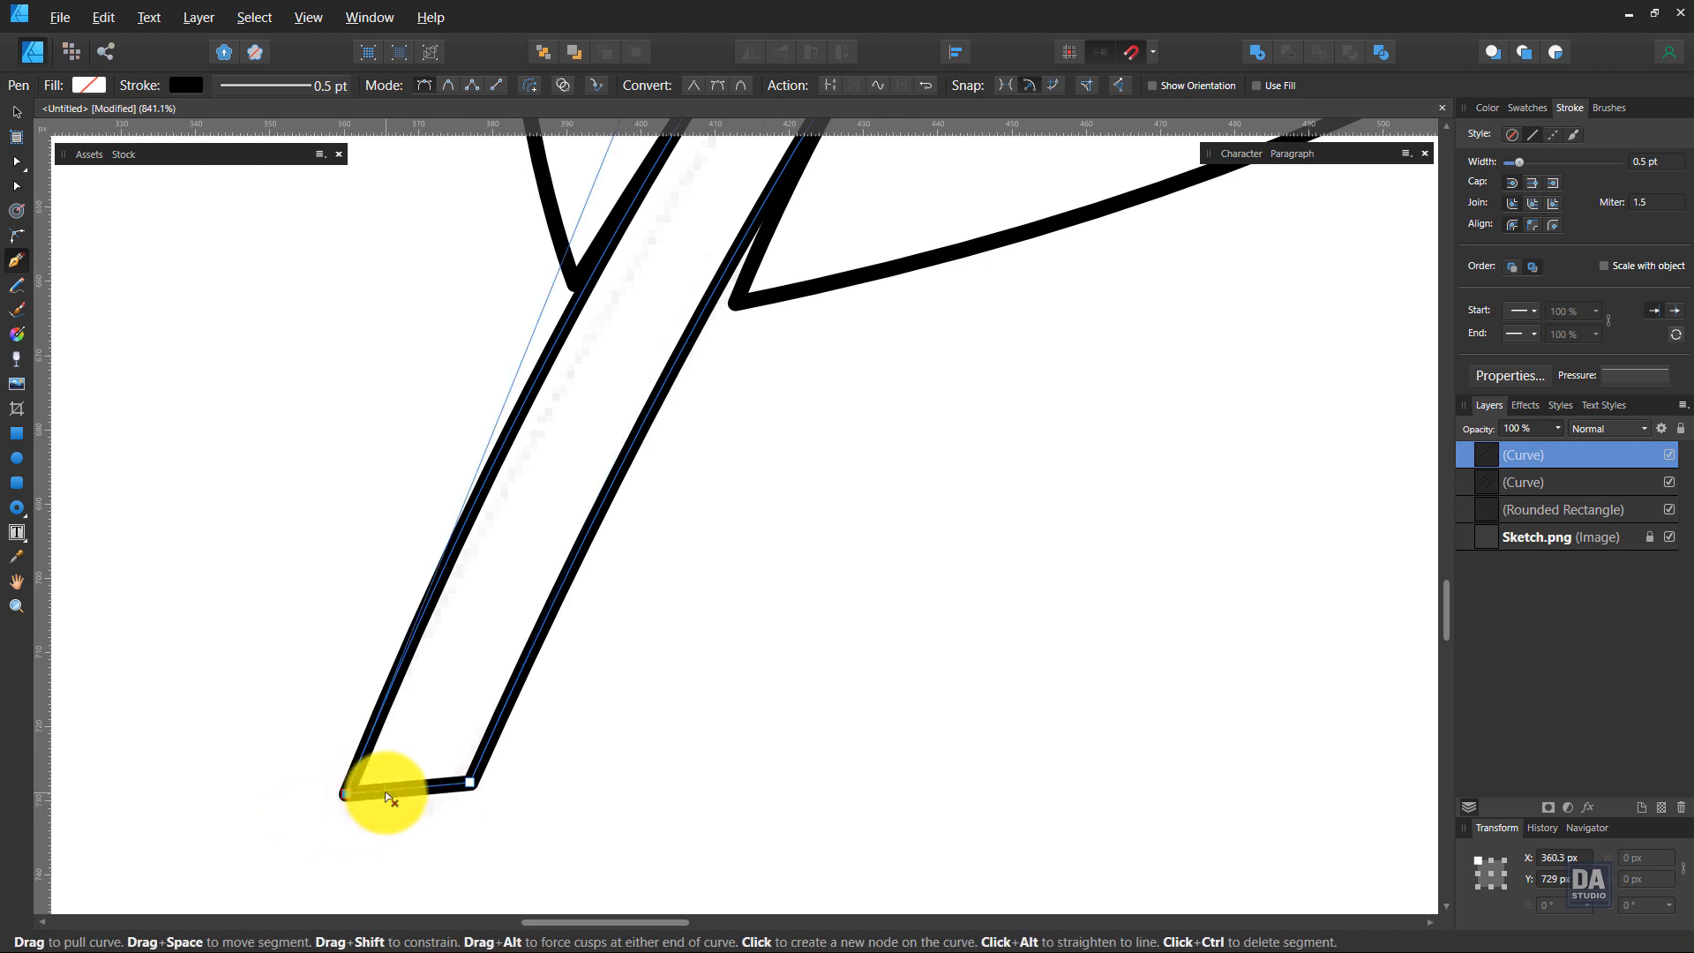
drag(386, 798, 317, 869)
drag(427, 839, 423, 873)
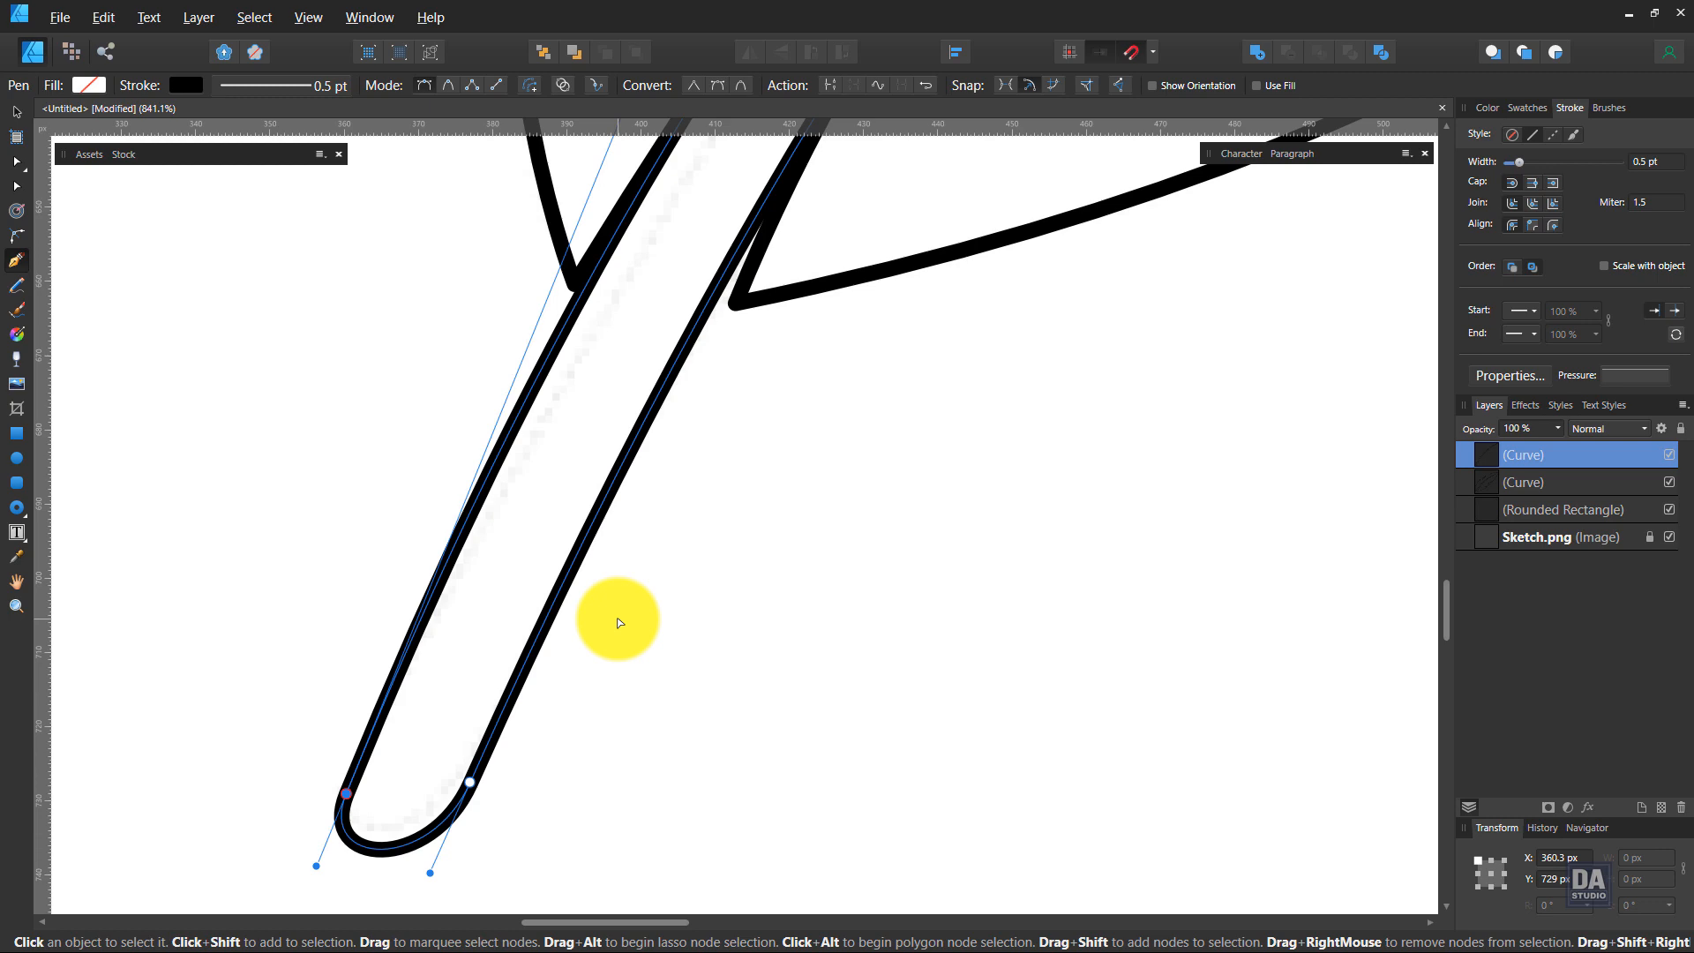
Switch to the Move tool, deselect the shaft curve and hide the Sketch.png image layer
drag(743, 616, 430, 582)
drag(658, 566, 494, 564)
drag(764, 560, 620, 533)
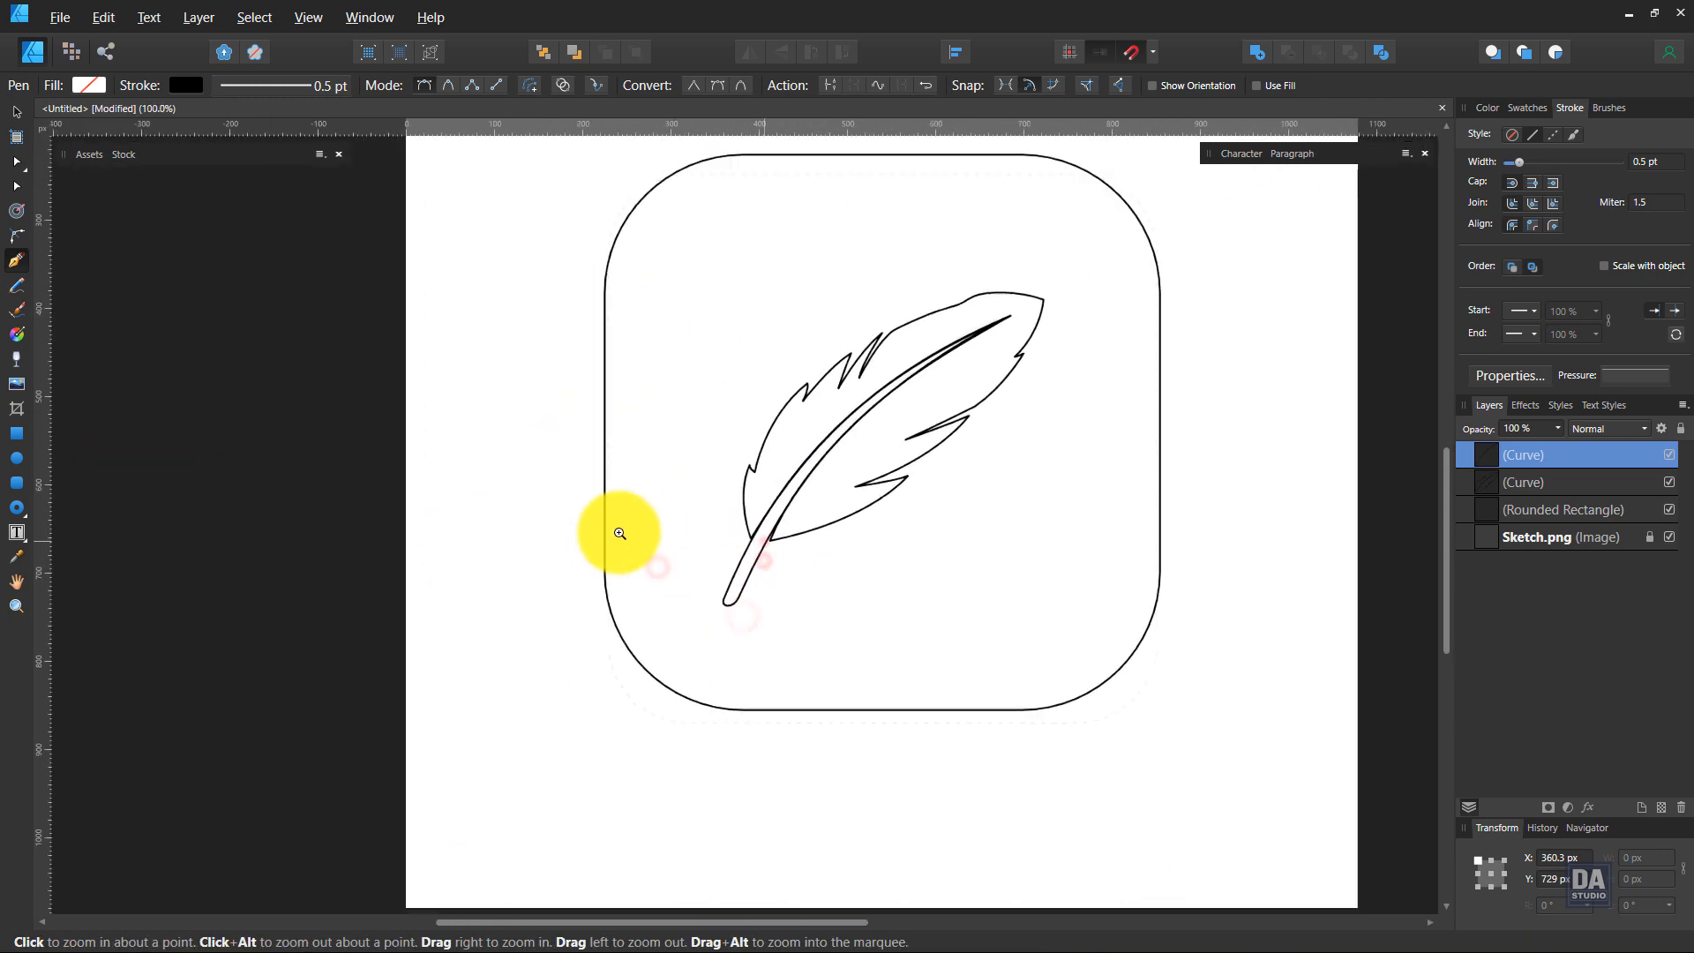
drag(876, 520, 632, 650)
click(18, 112)
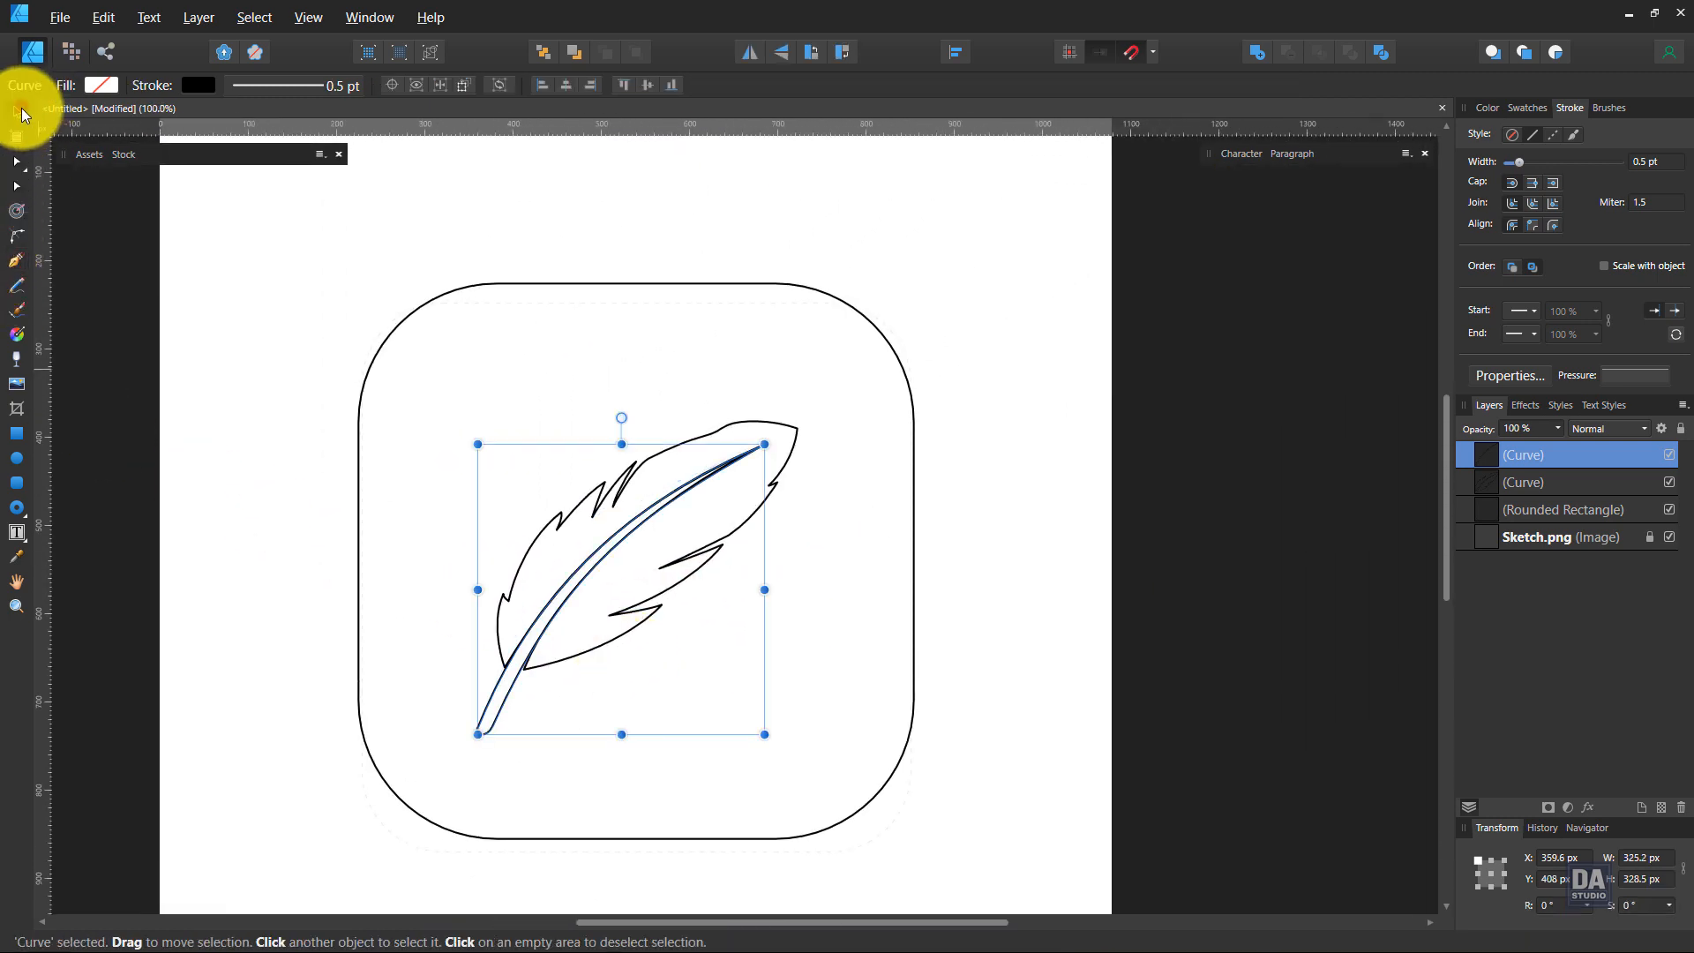
drag(756, 348, 283, 302)
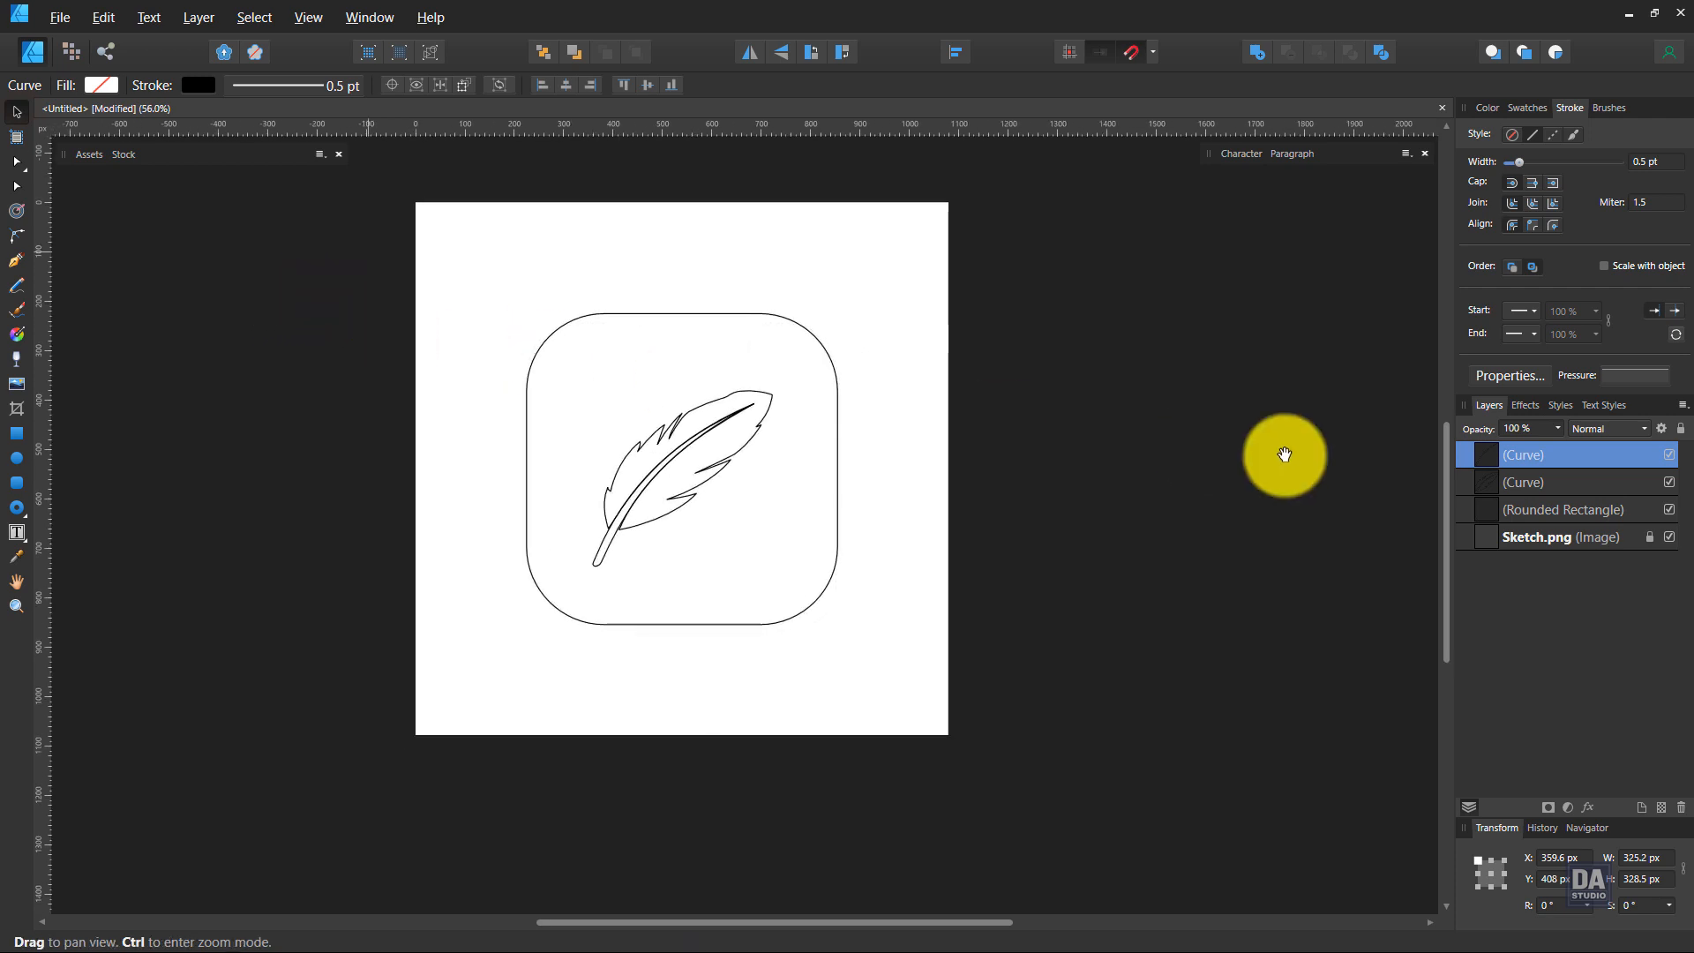
click(1416, 530)
click(1669, 537)
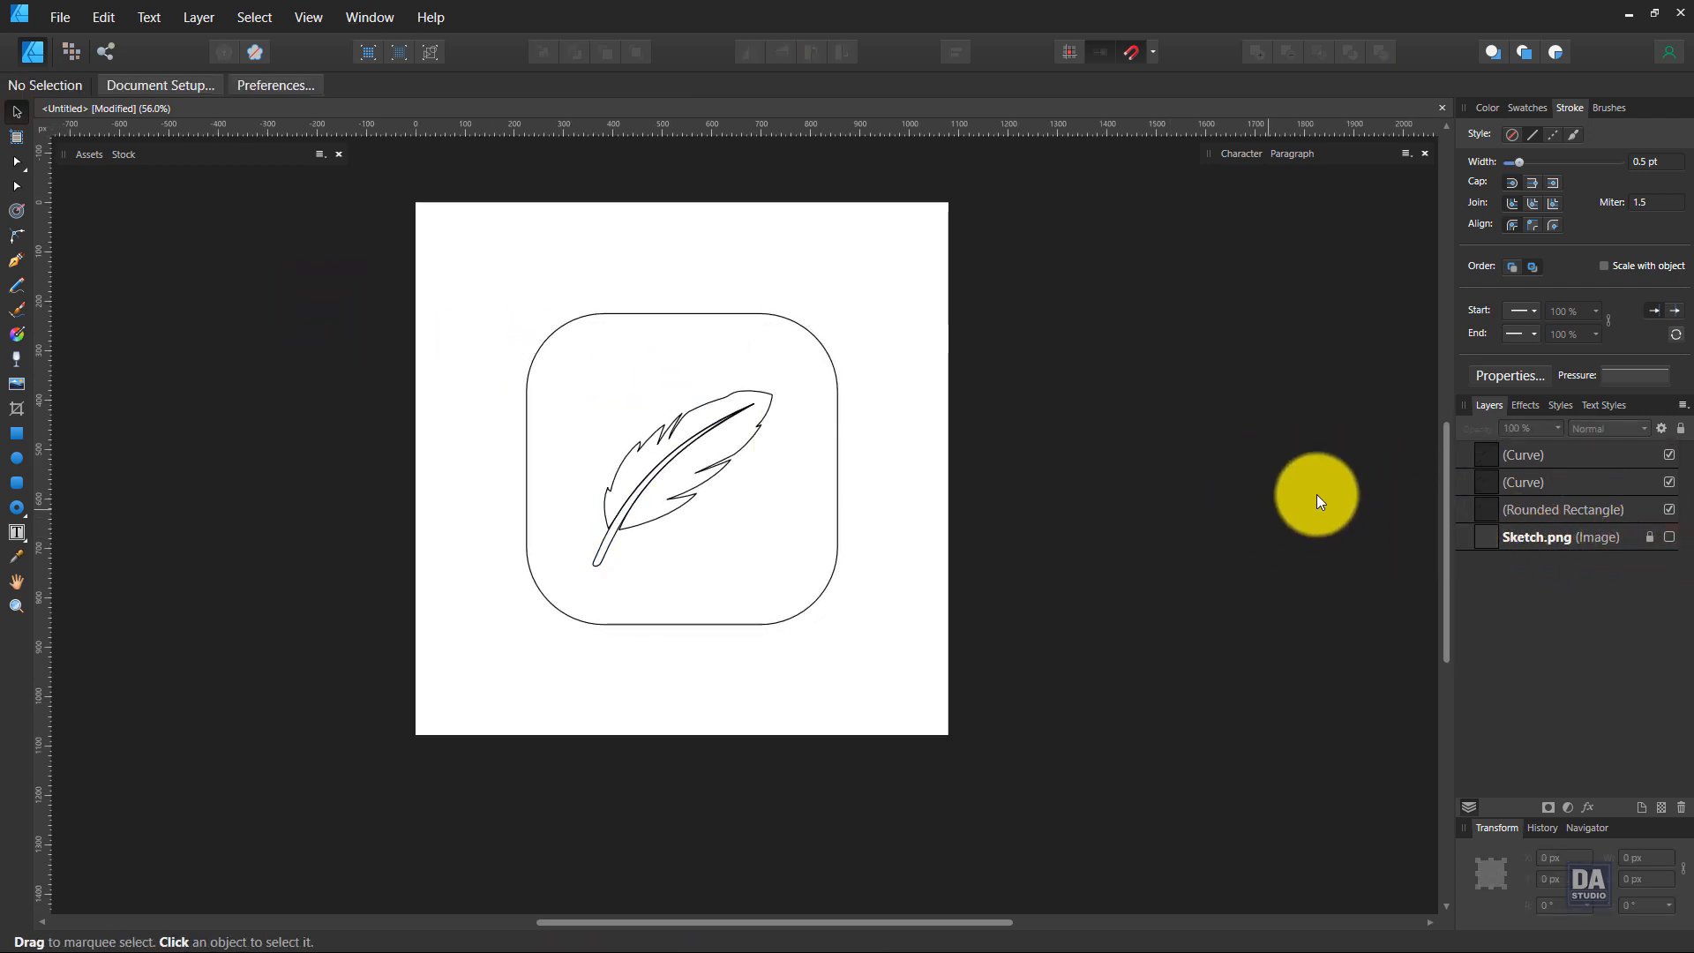
Group the feather outline and shaft curves, centre the group on the page horizontally and vertically, and deselect it
click(1531, 483)
shift+click(1542, 457)
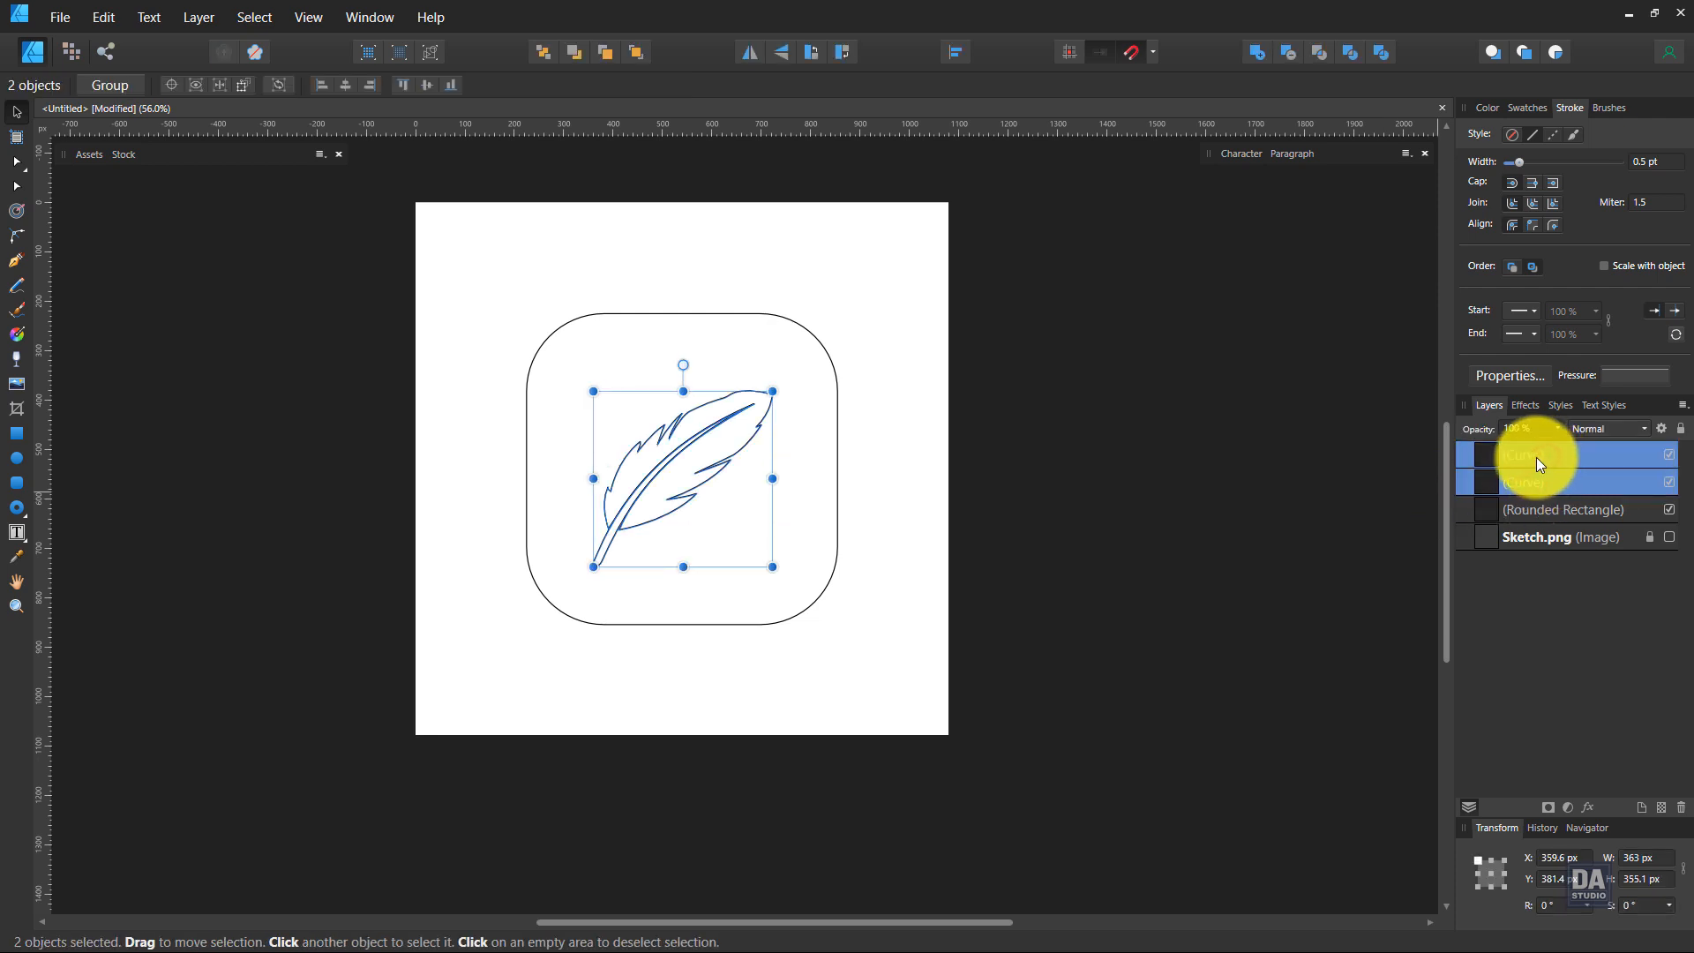
right_click(1537, 457)
click(1469, 677)
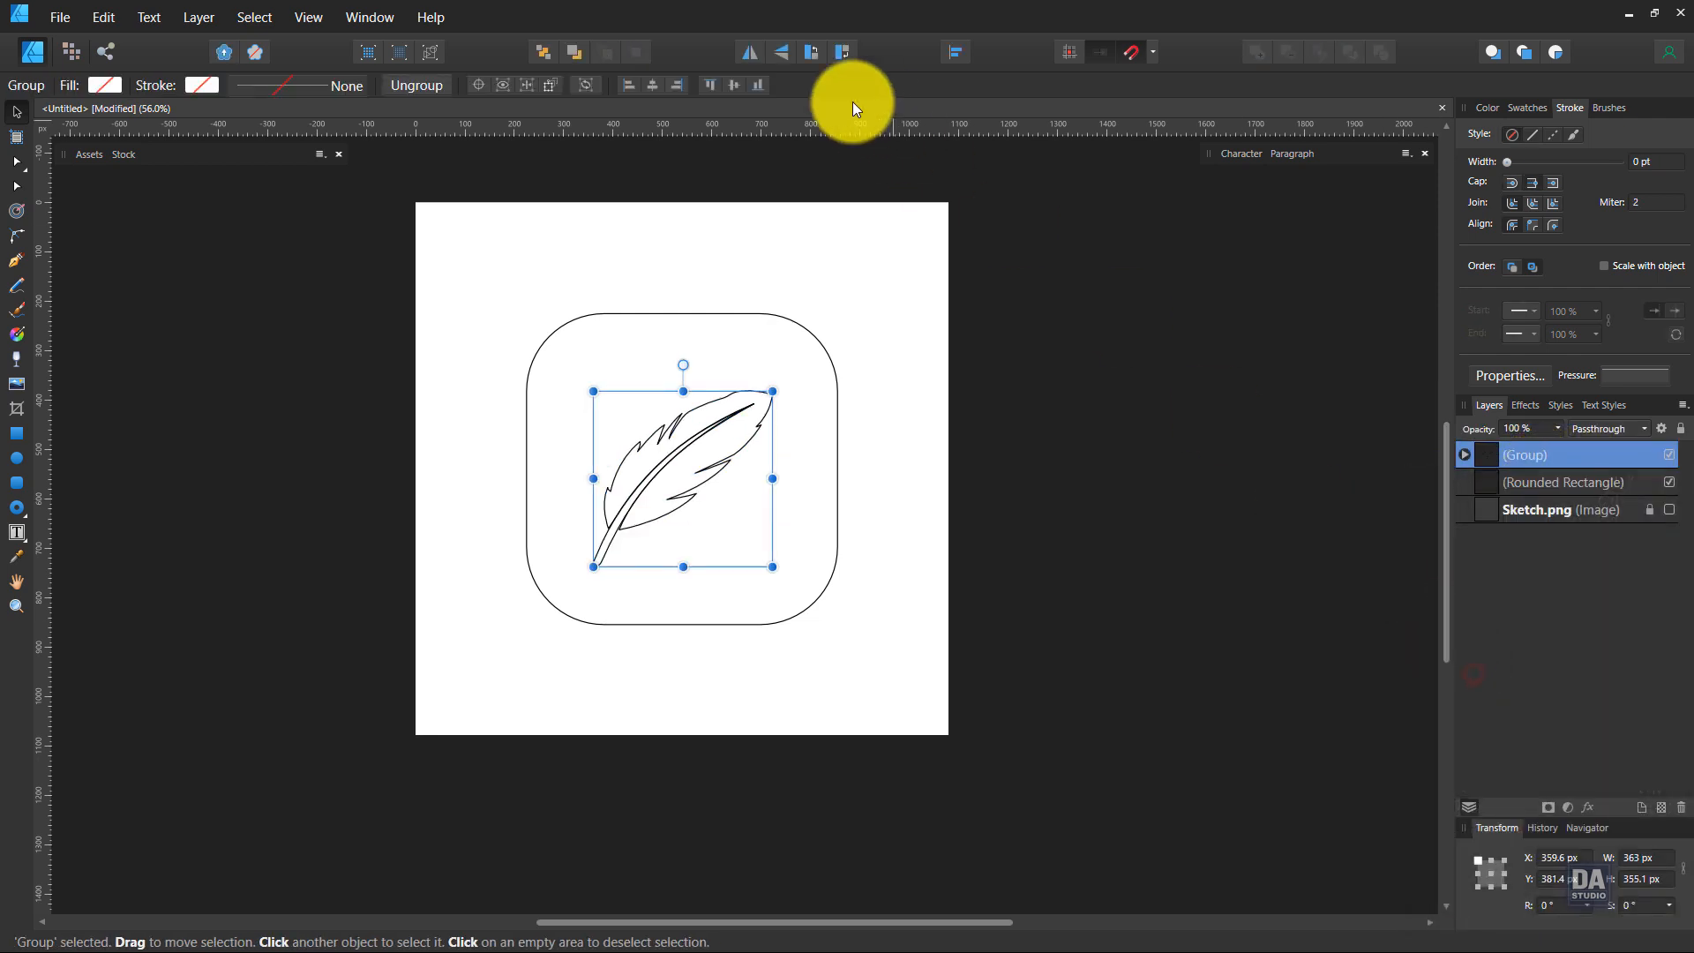
click(983, 468)
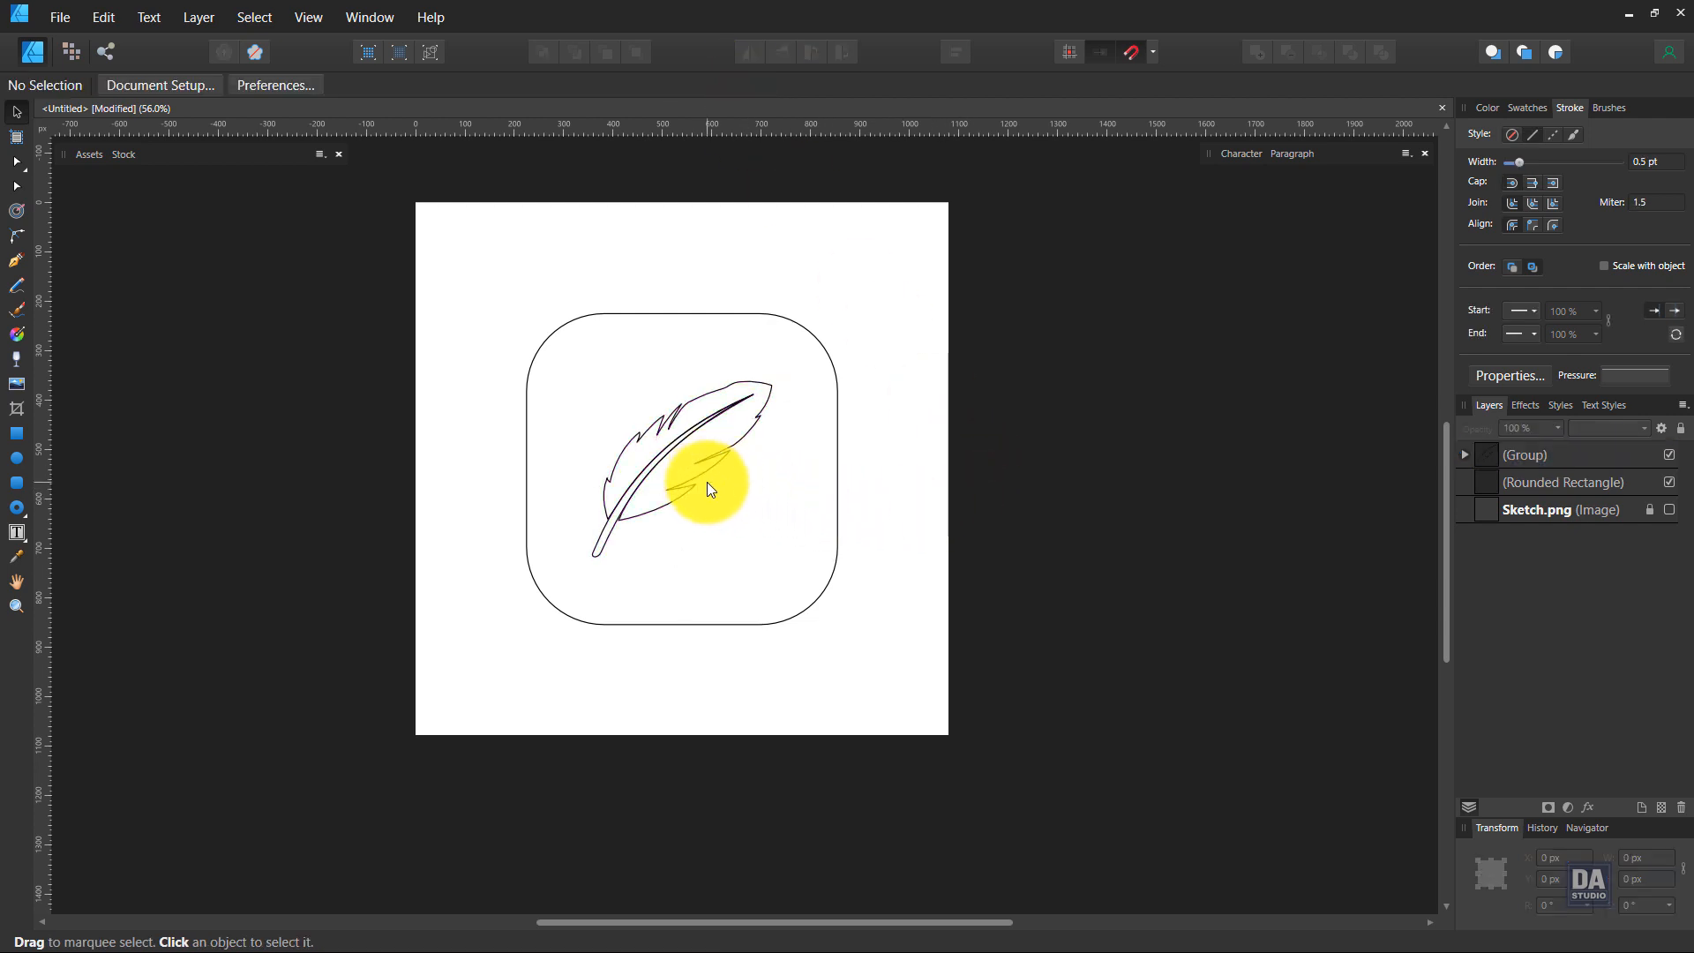
Swap the rounded rectangle's stroke and fill colours so it has no outline, and set its fill to a near-black swatch
key(ctrl+space)
drag(655, 447, 867, 456)
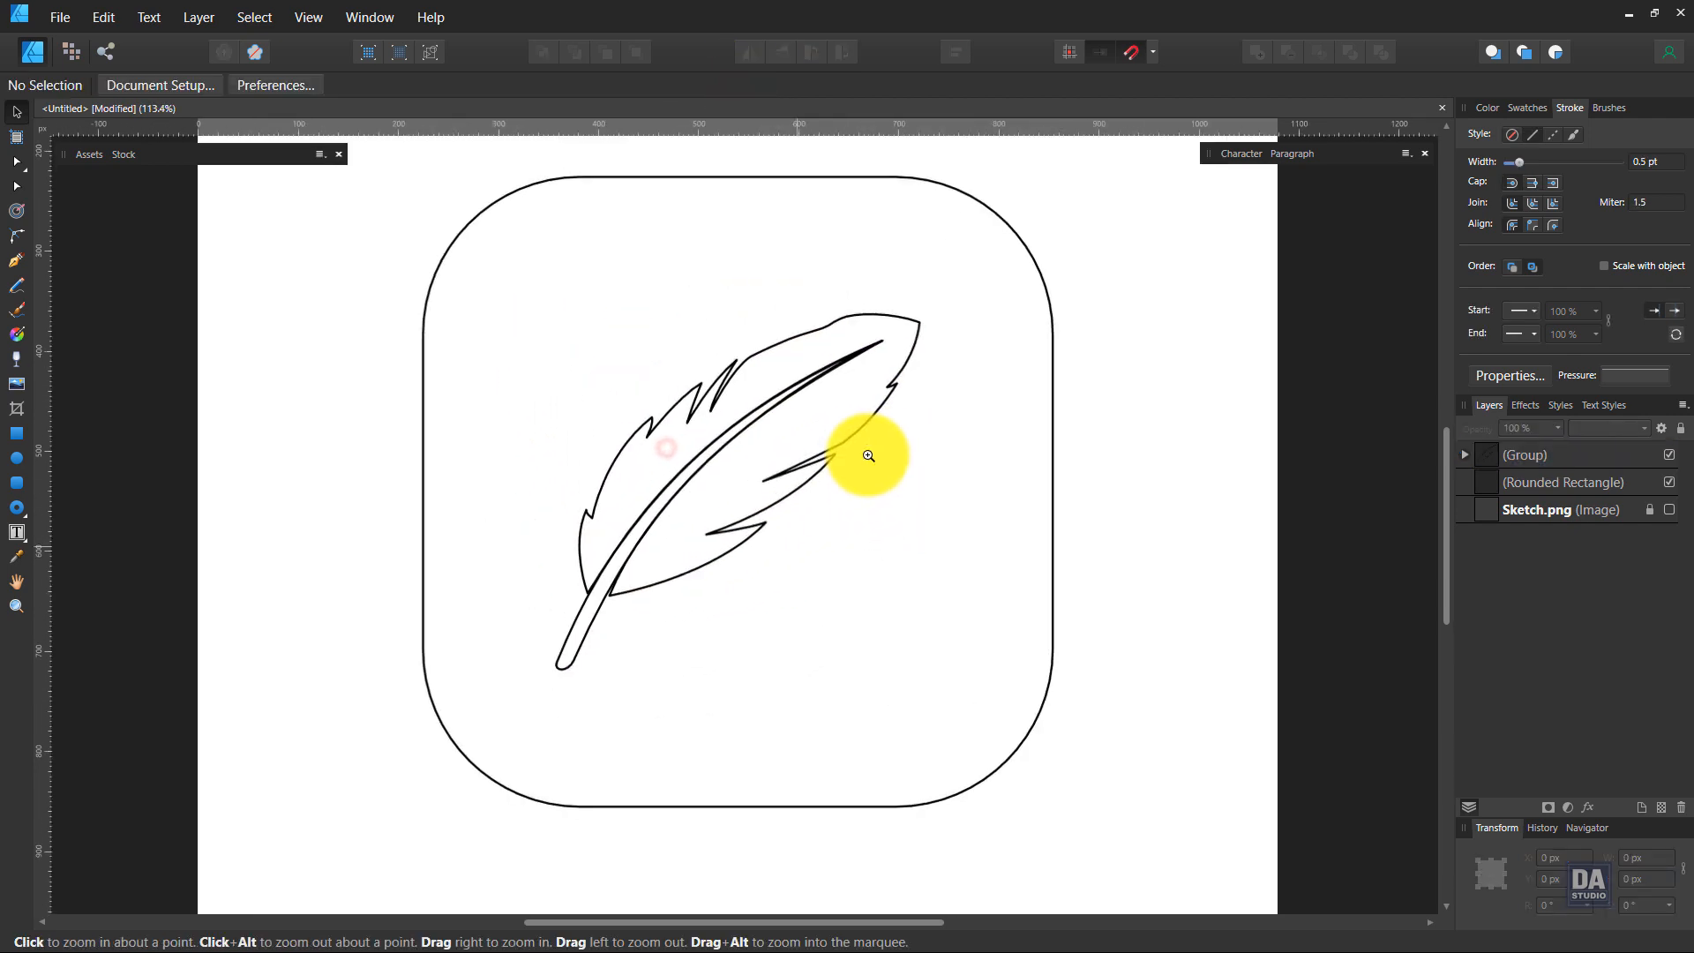
click(1050, 469)
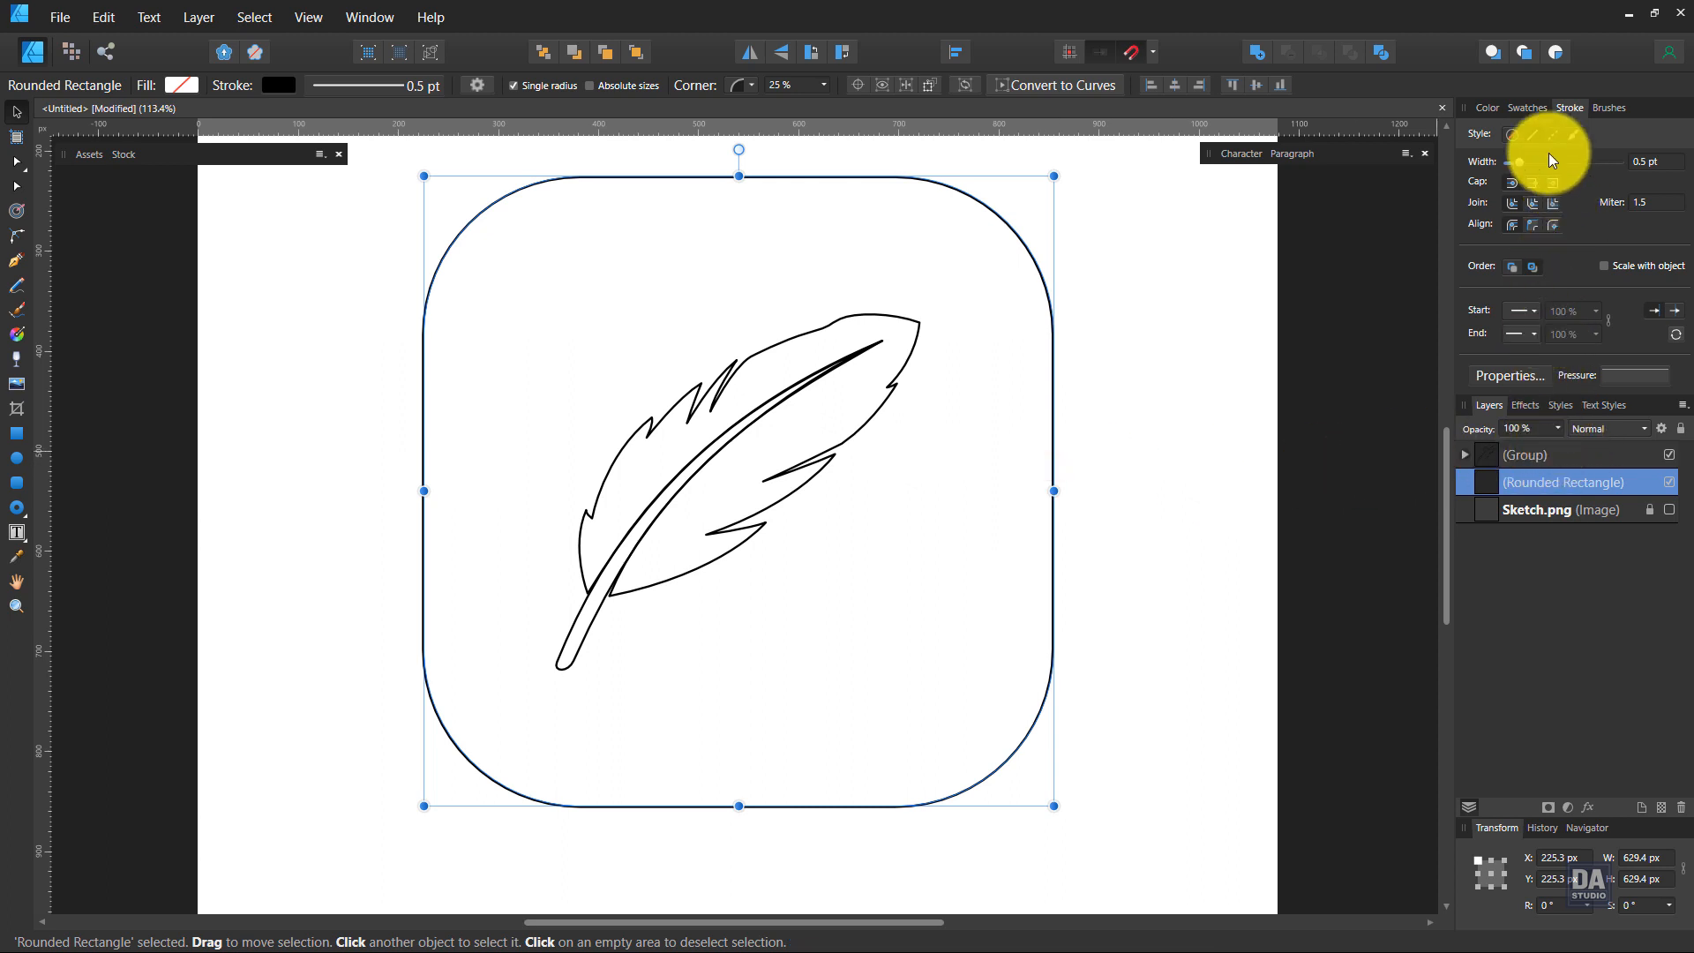
click(1527, 107)
click(1499, 141)
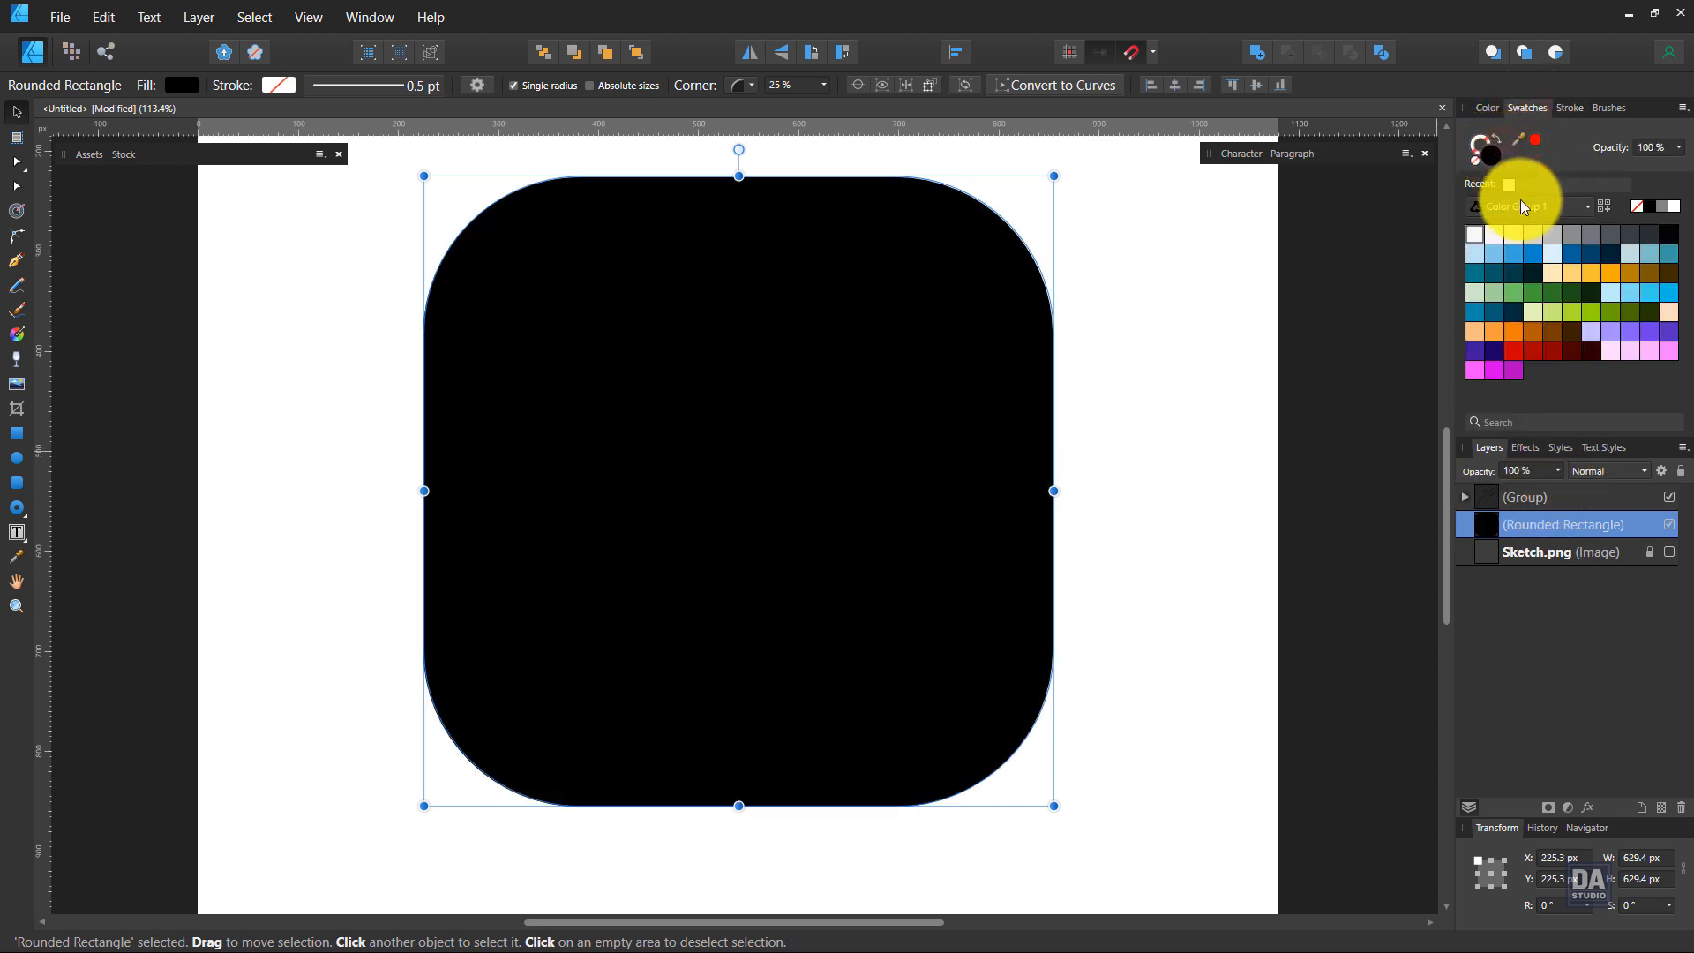
click(1626, 236)
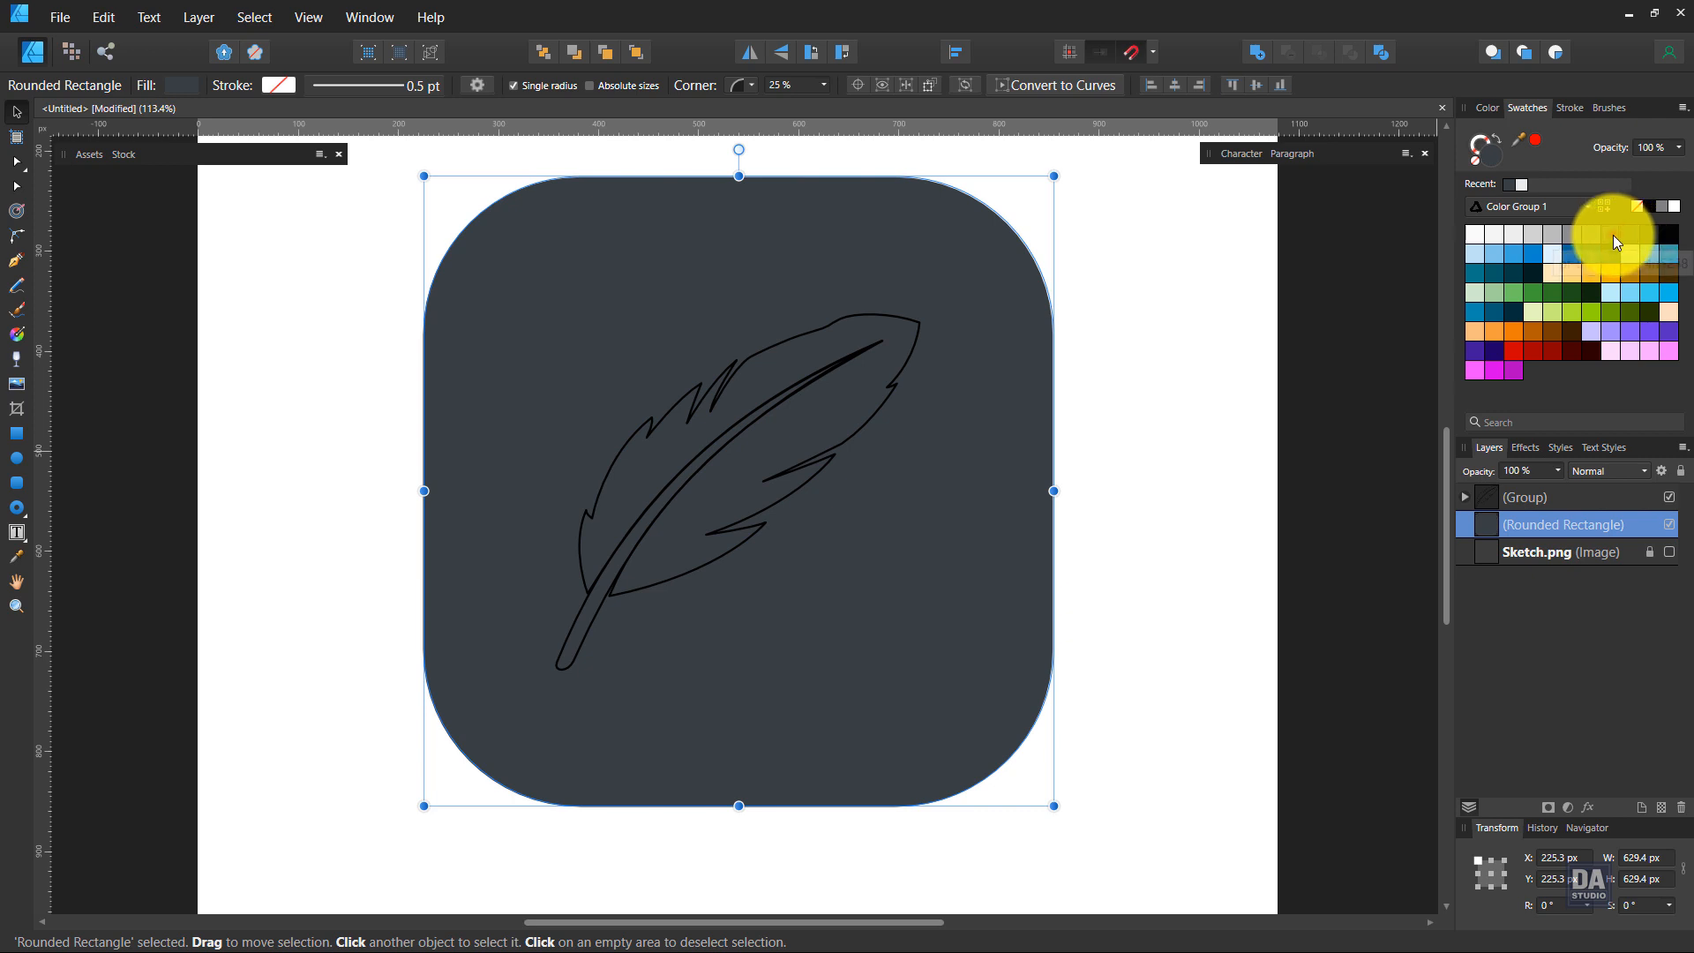
click(1613, 235)
click(1622, 234)
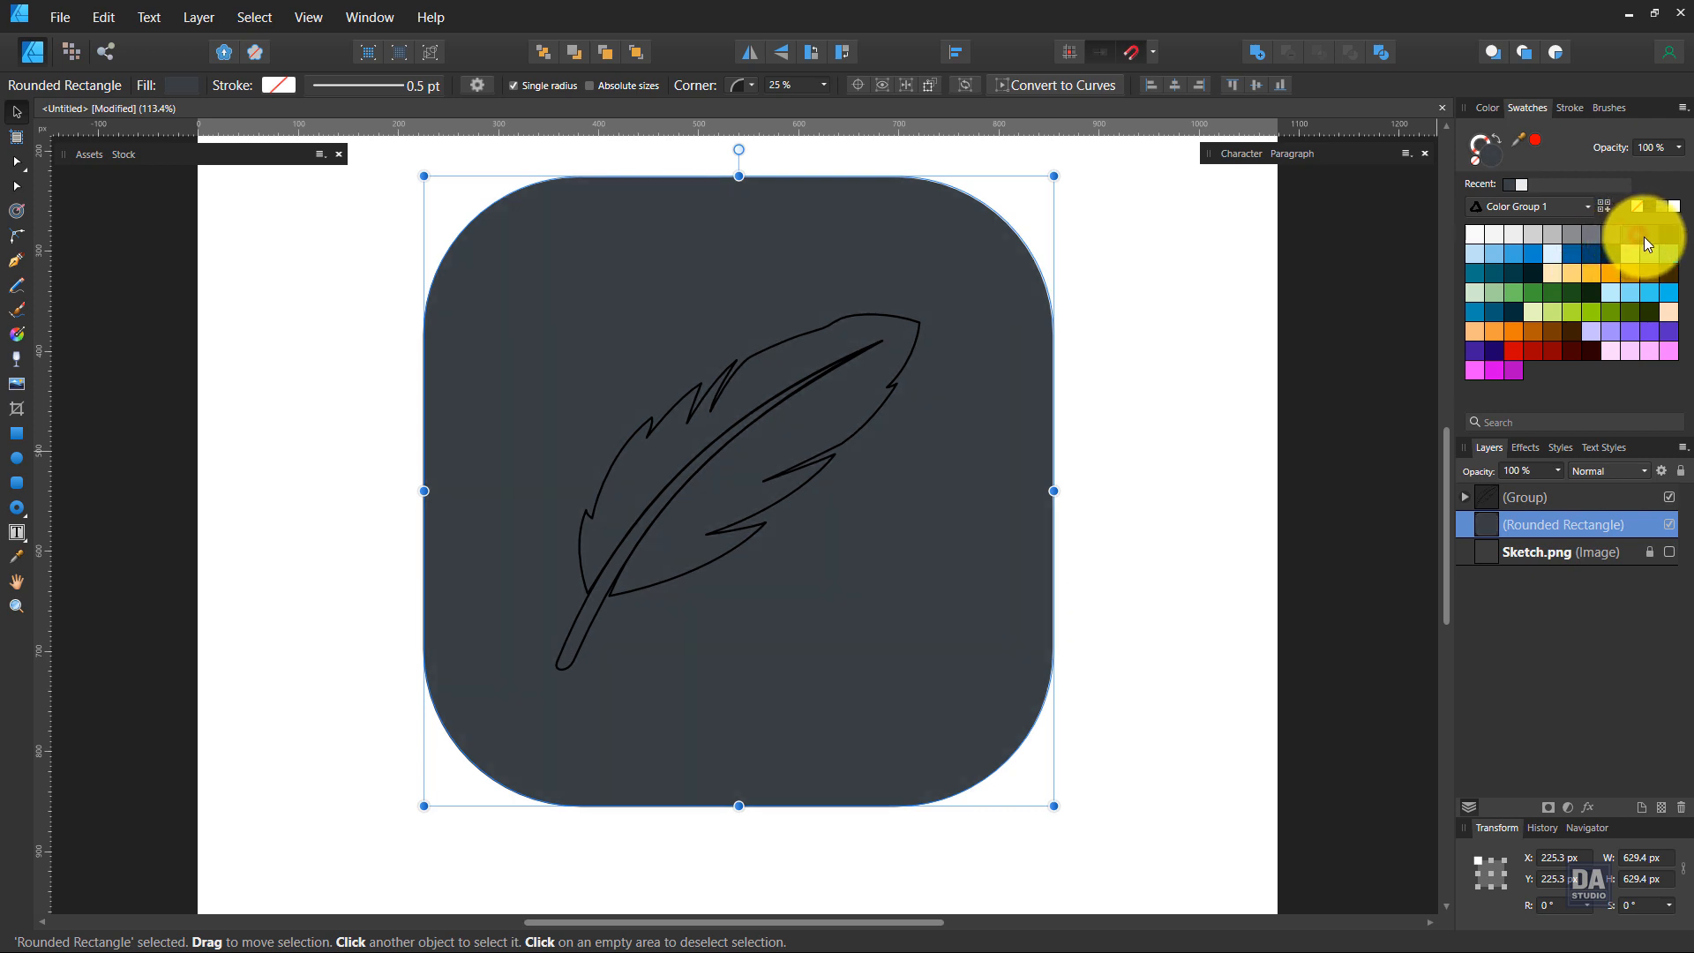
click(1654, 235)
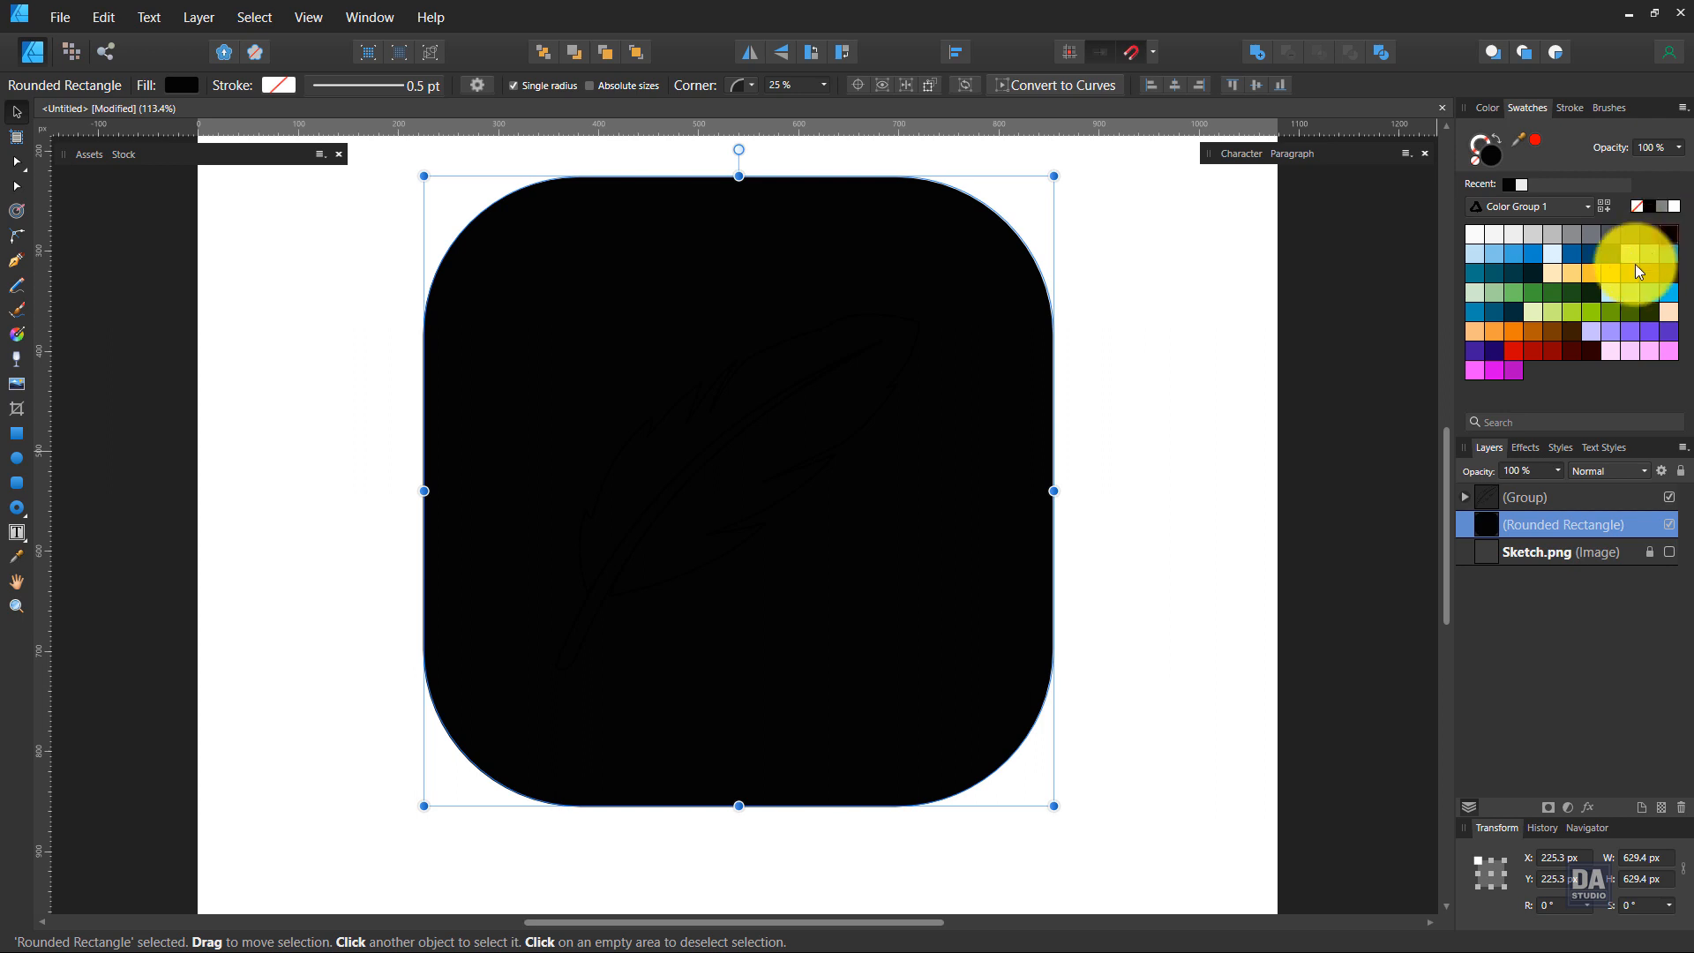
Expand the feather group and fill both the shaft curve and the feather outline with the off-white swatch
click(1460, 497)
click(1464, 497)
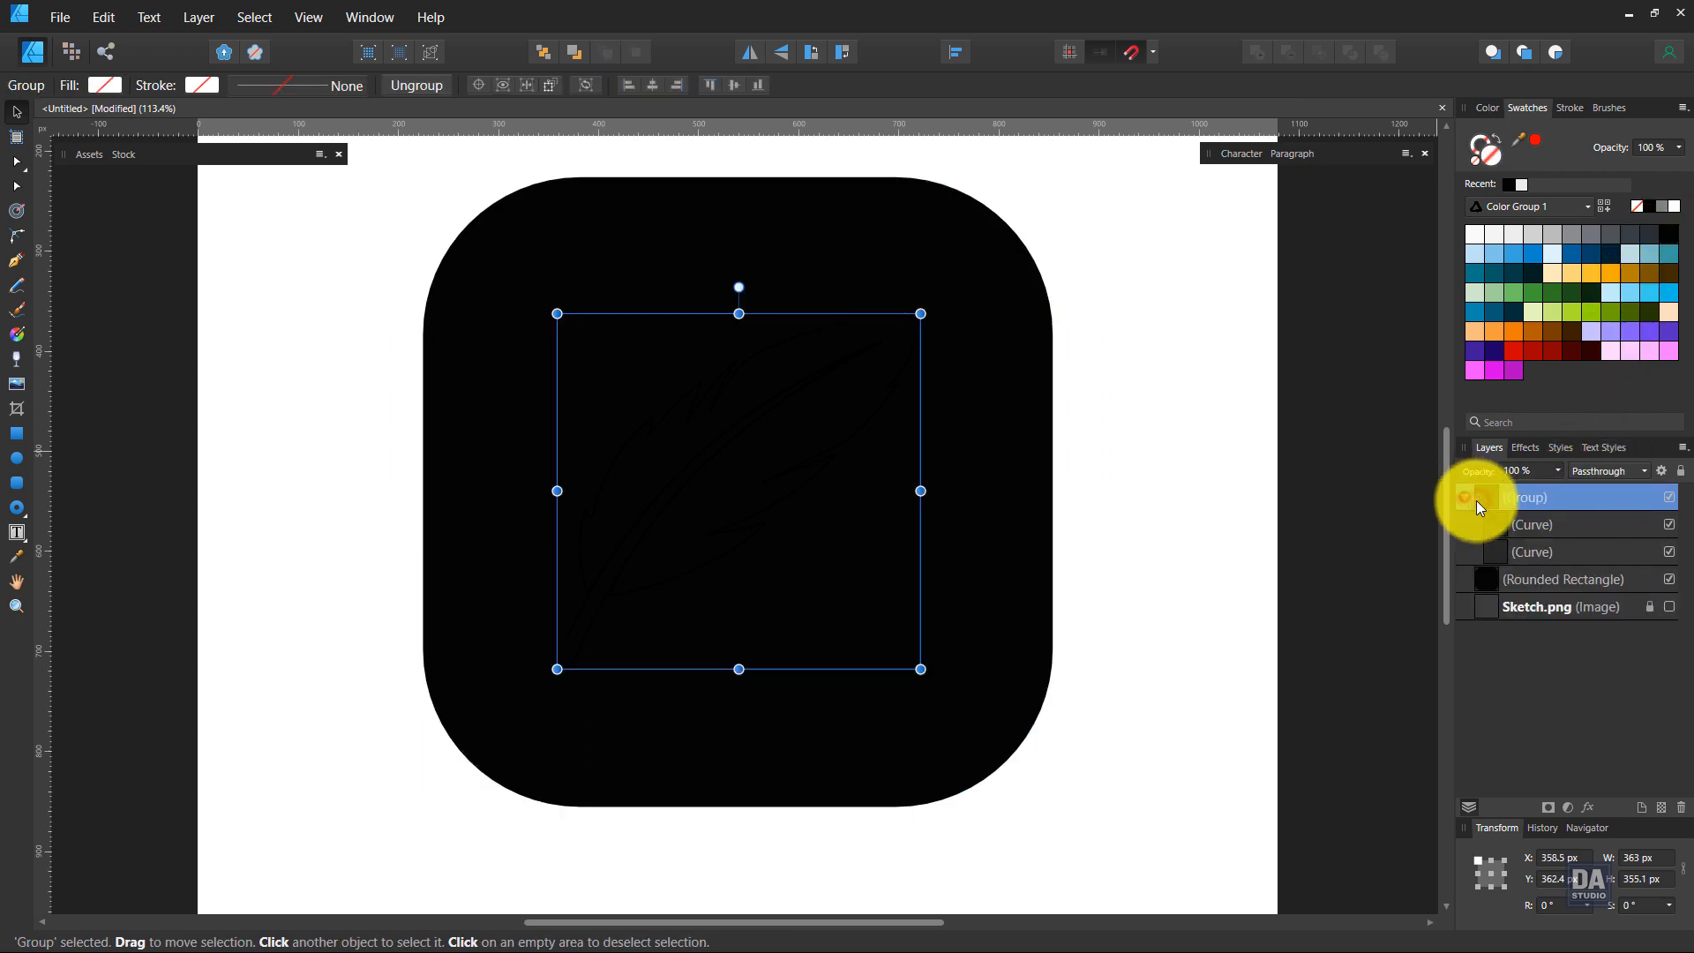
click(1560, 526)
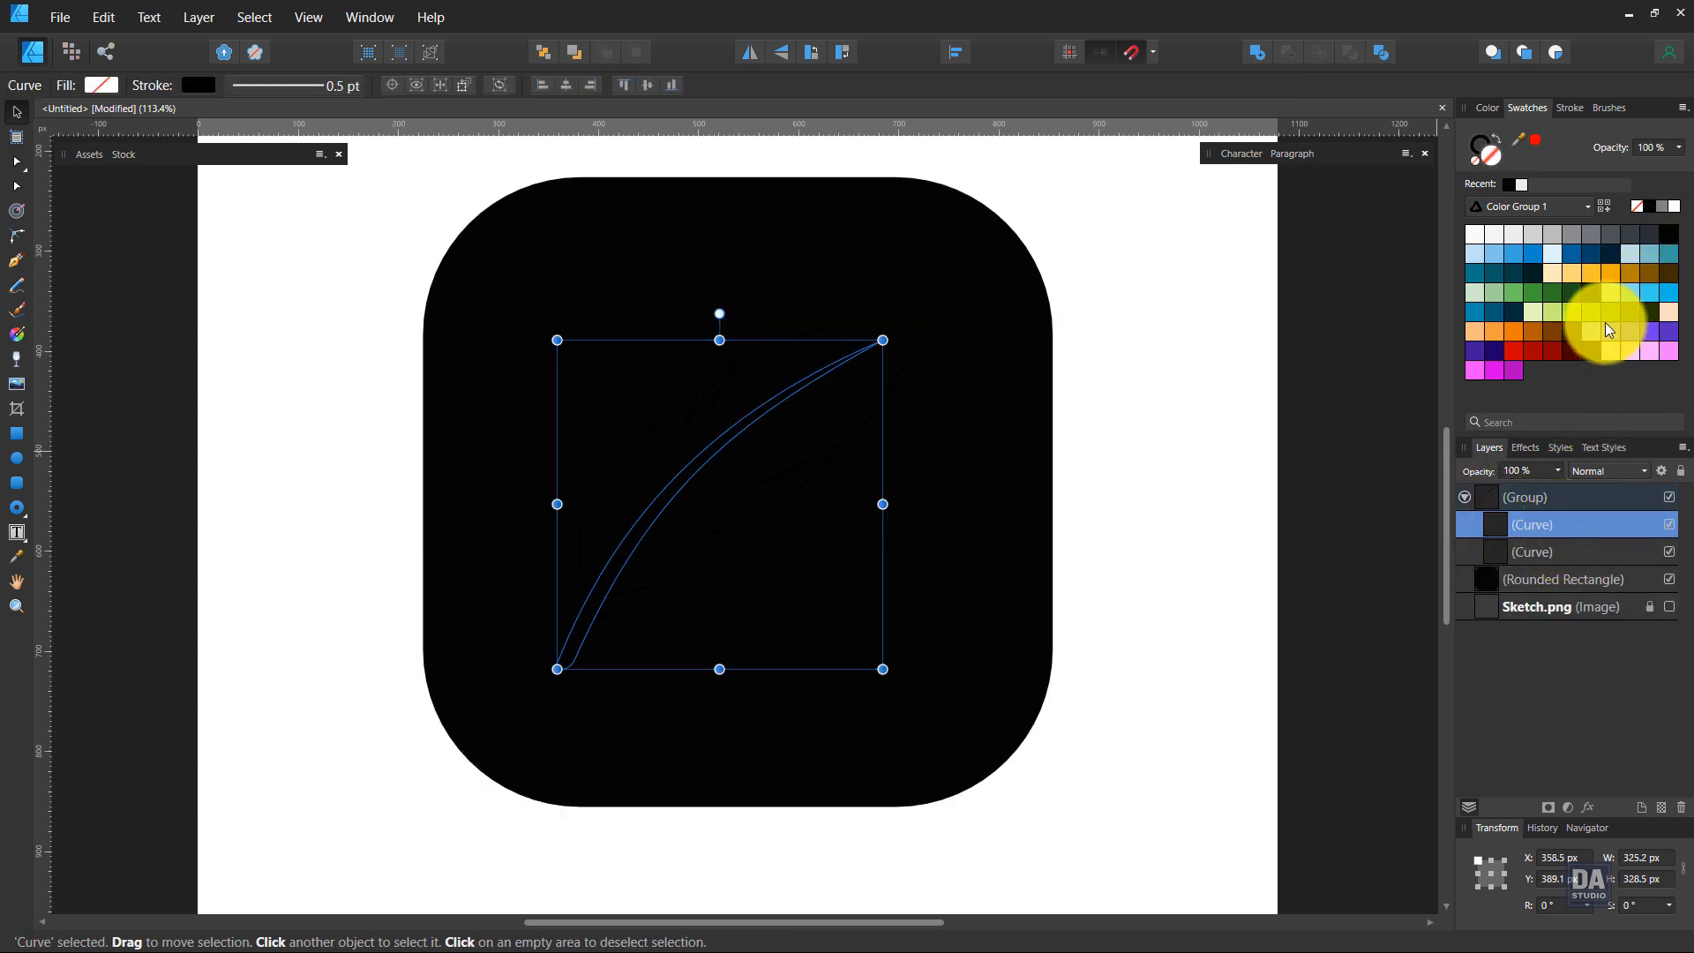
click(1474, 235)
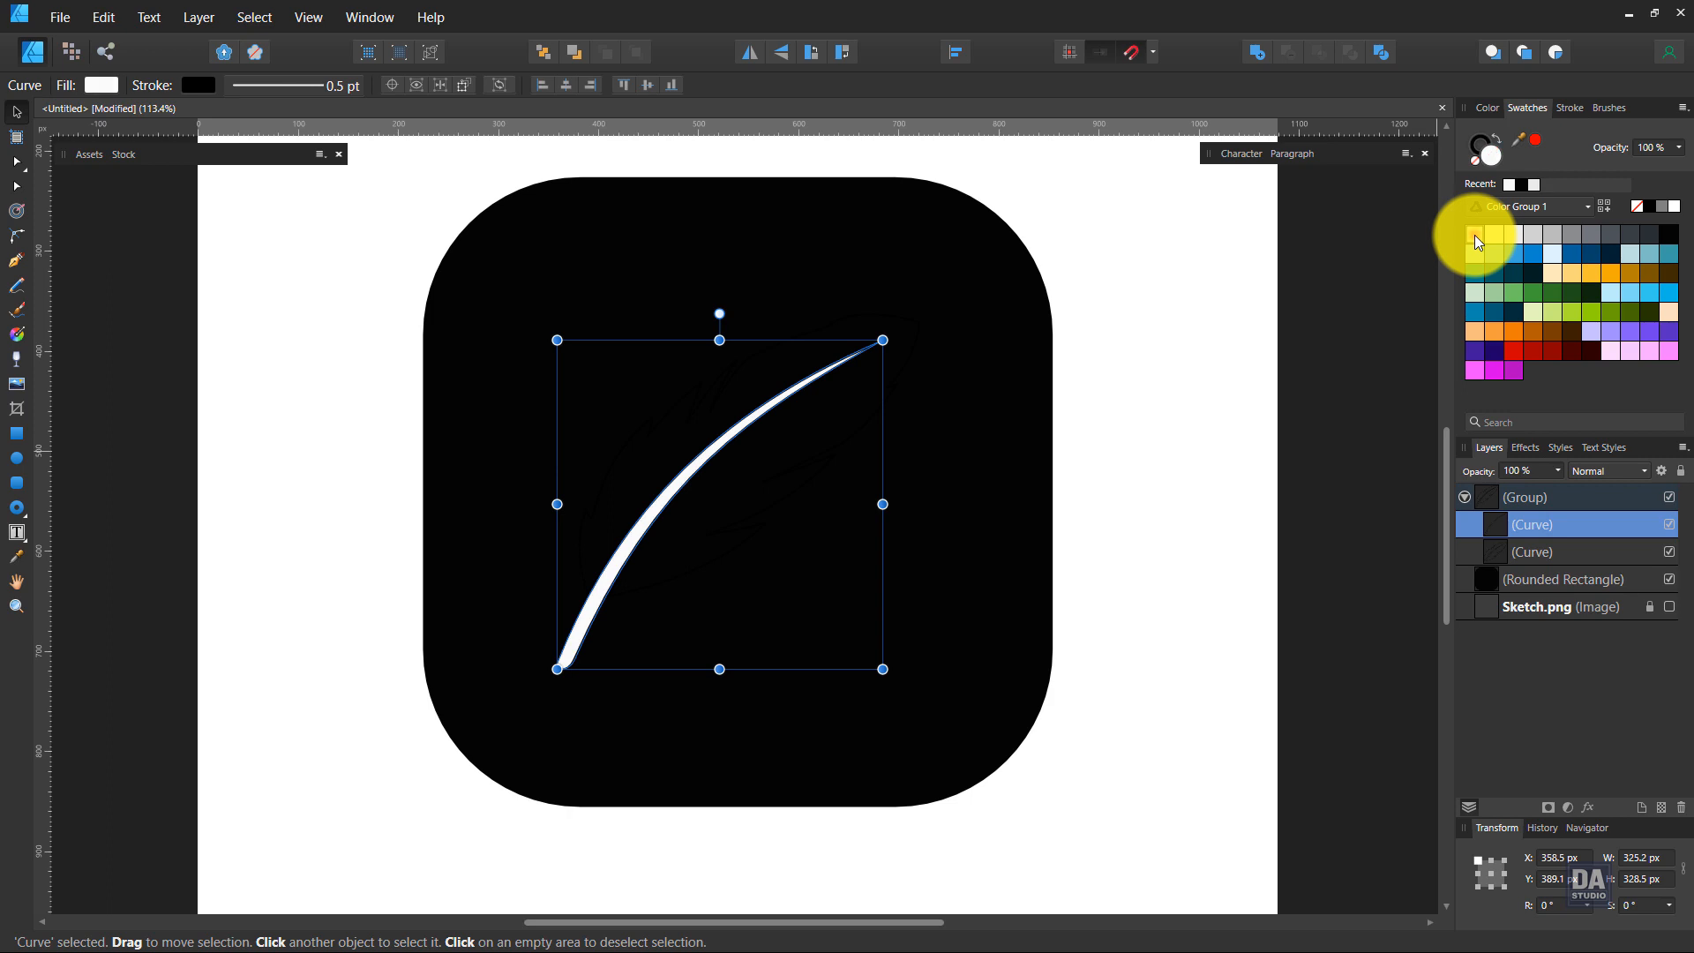
click(1545, 539)
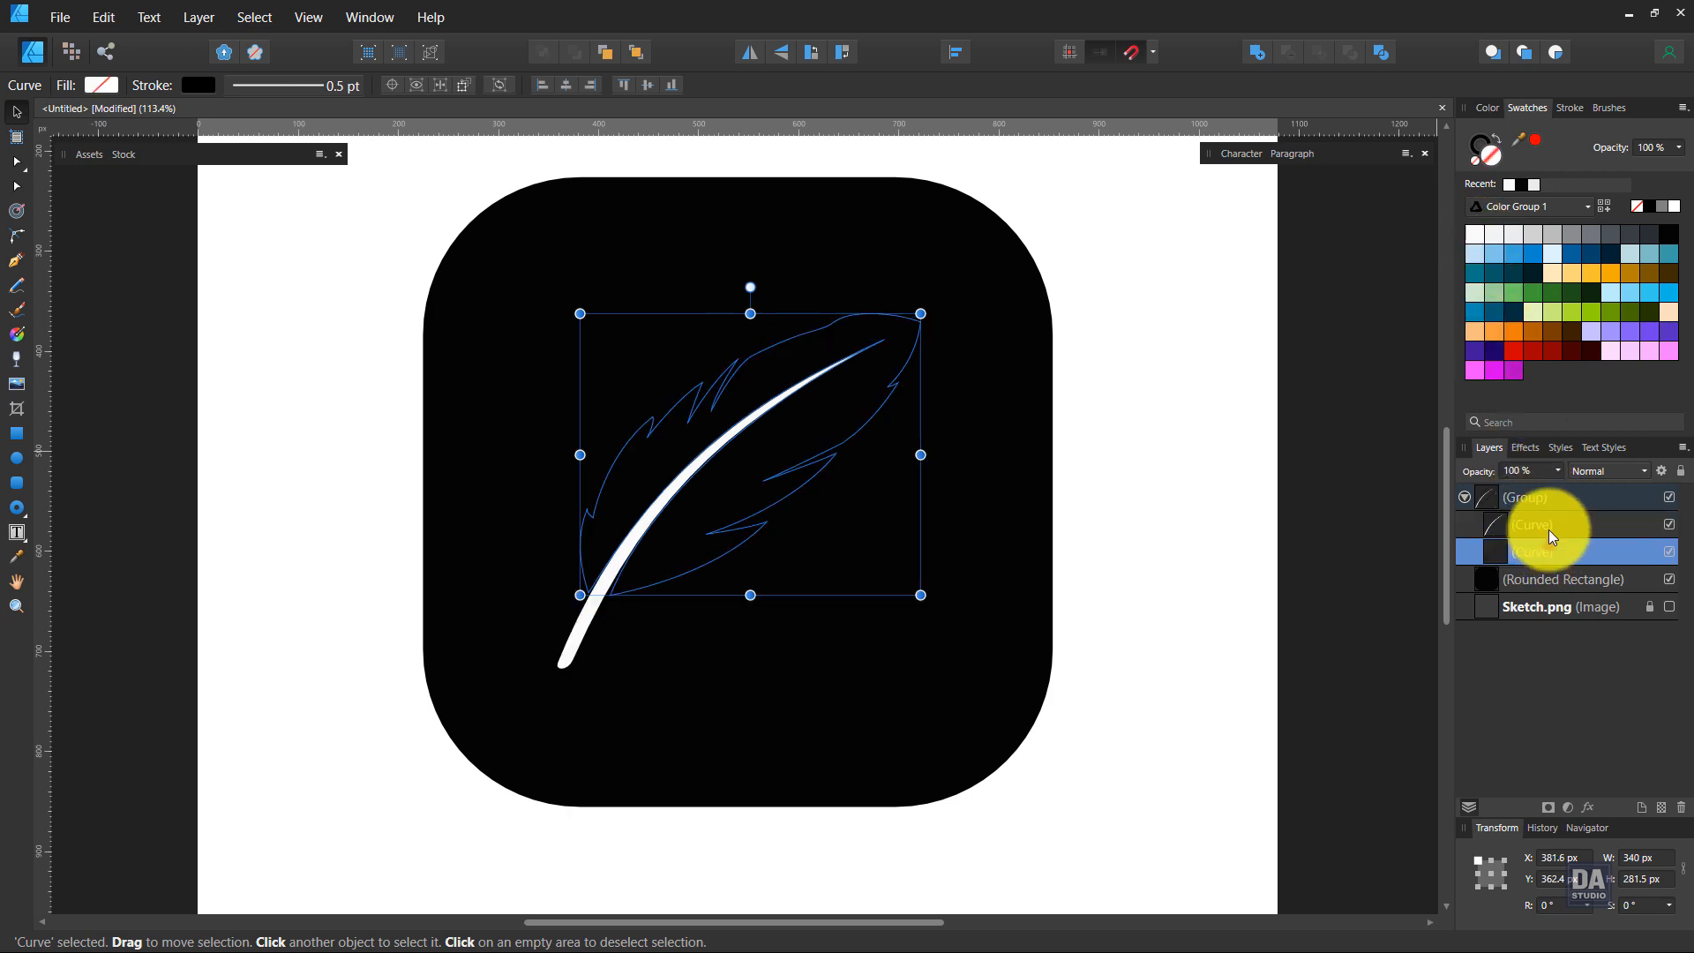
click(1475, 232)
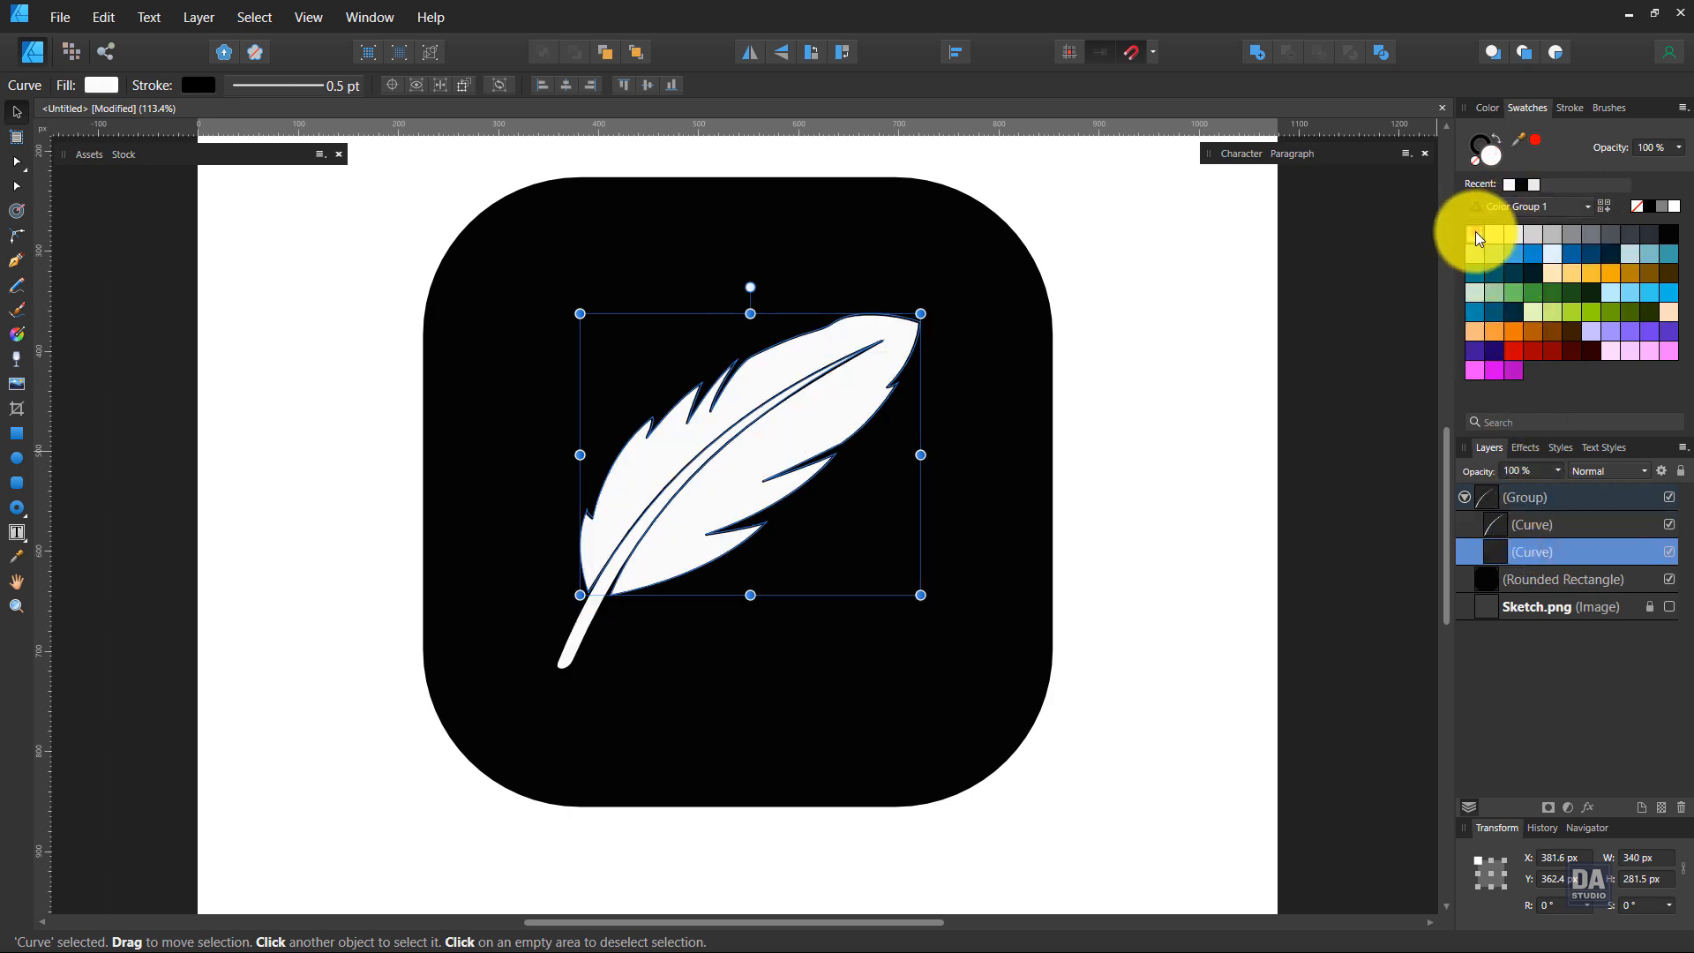
Remove the stroke from the shaft and feather curves together, and deselect them
shift+click(1539, 526)
click(1477, 160)
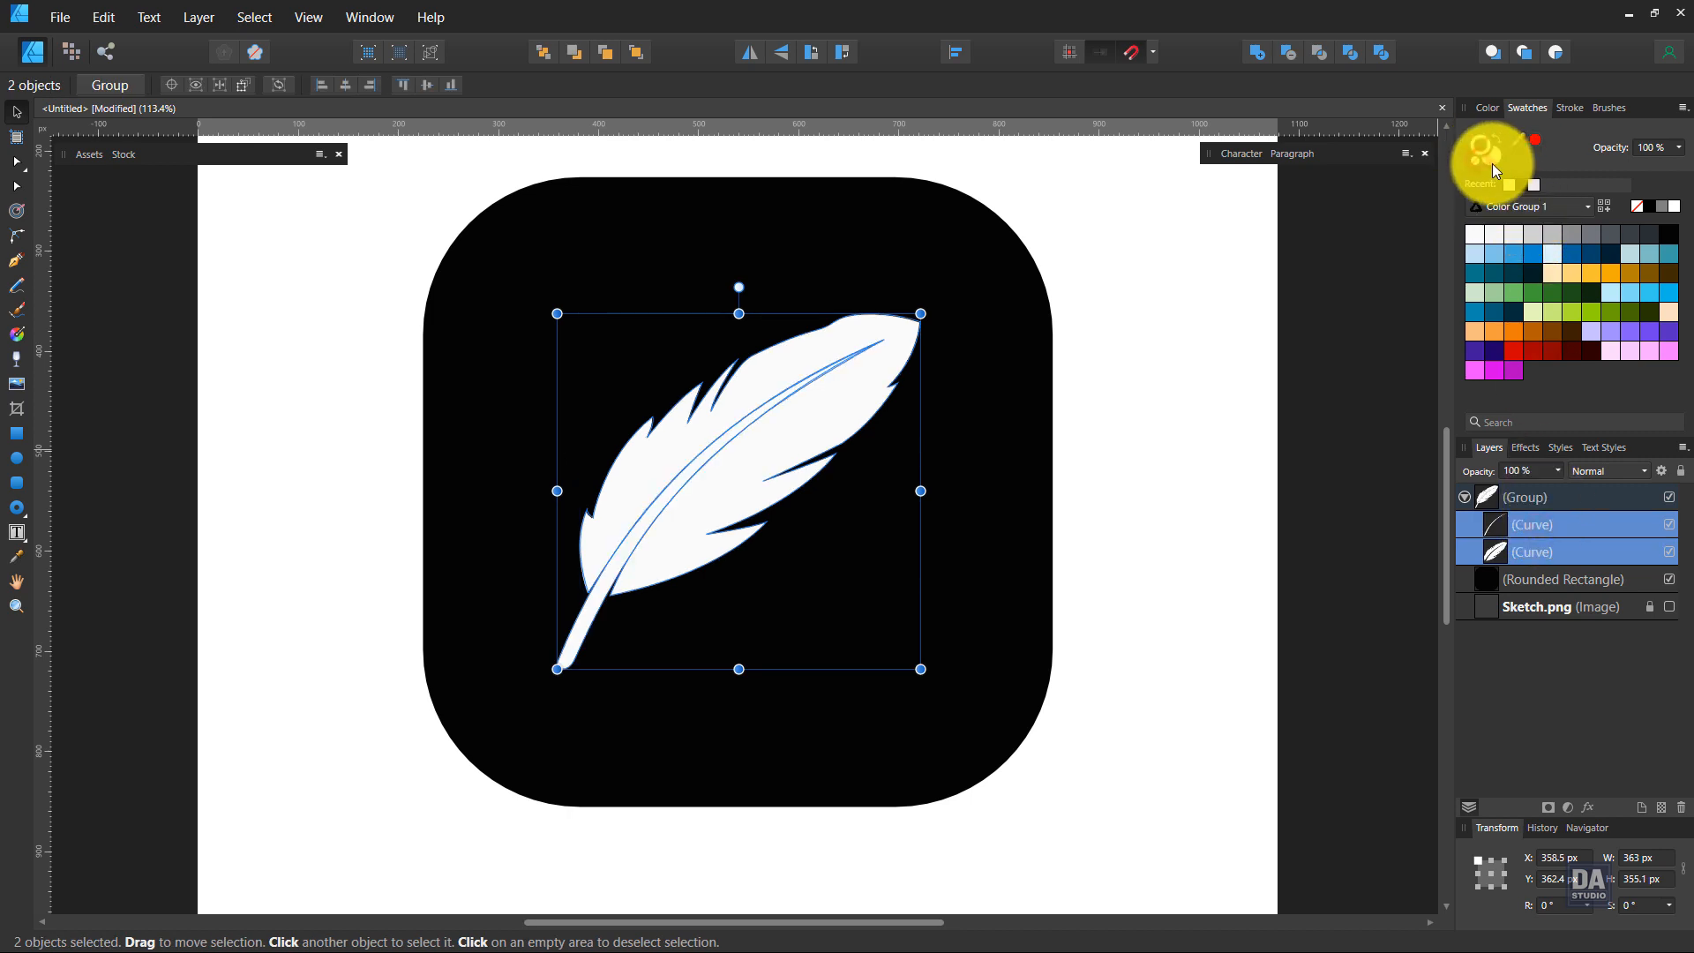
click(1331, 399)
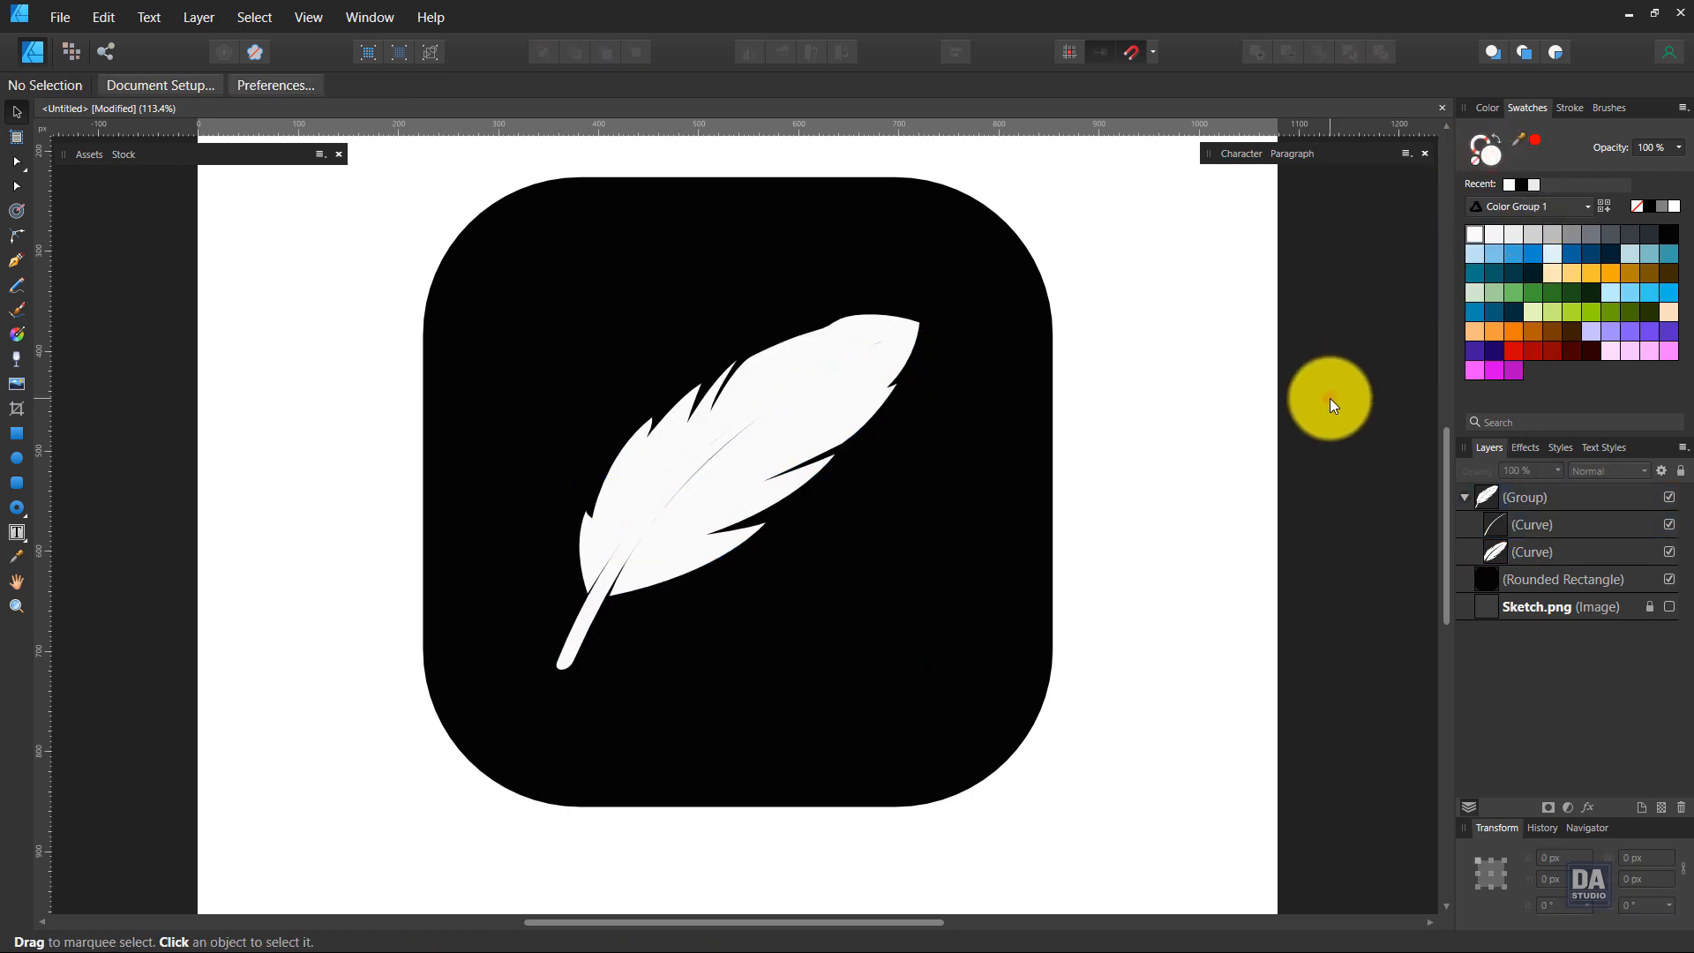
Try darker swatches on the shaft curve, settle on a slate-grey fill, and deselect it
click(578, 628)
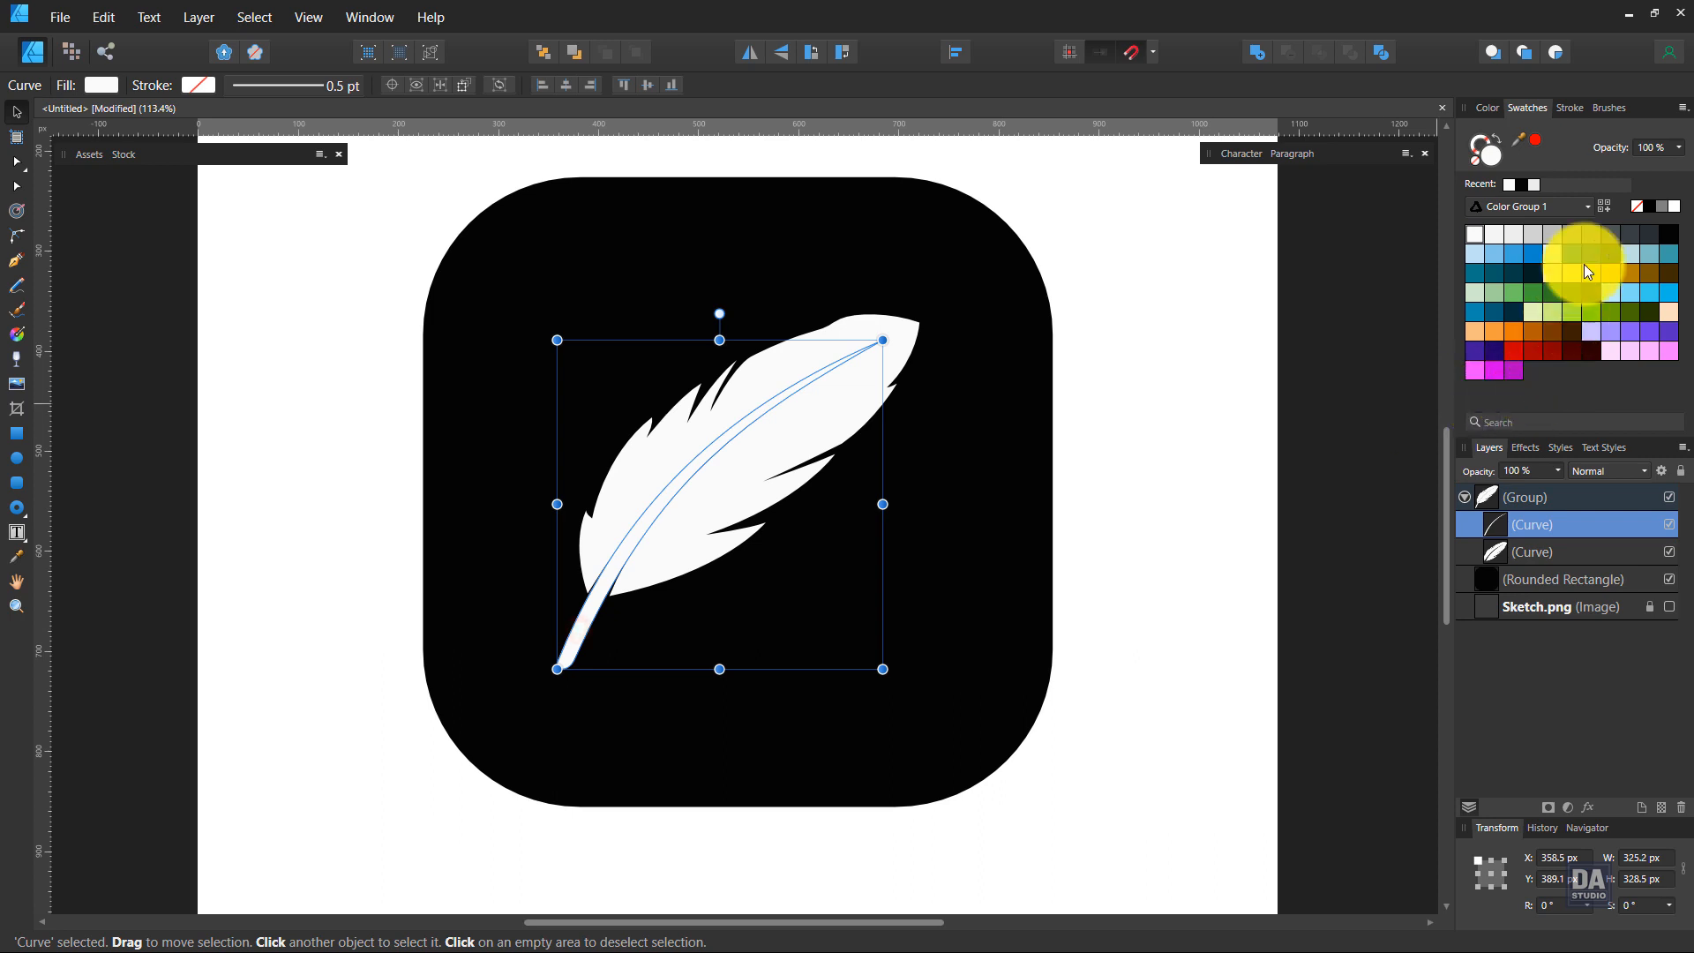
click(1645, 235)
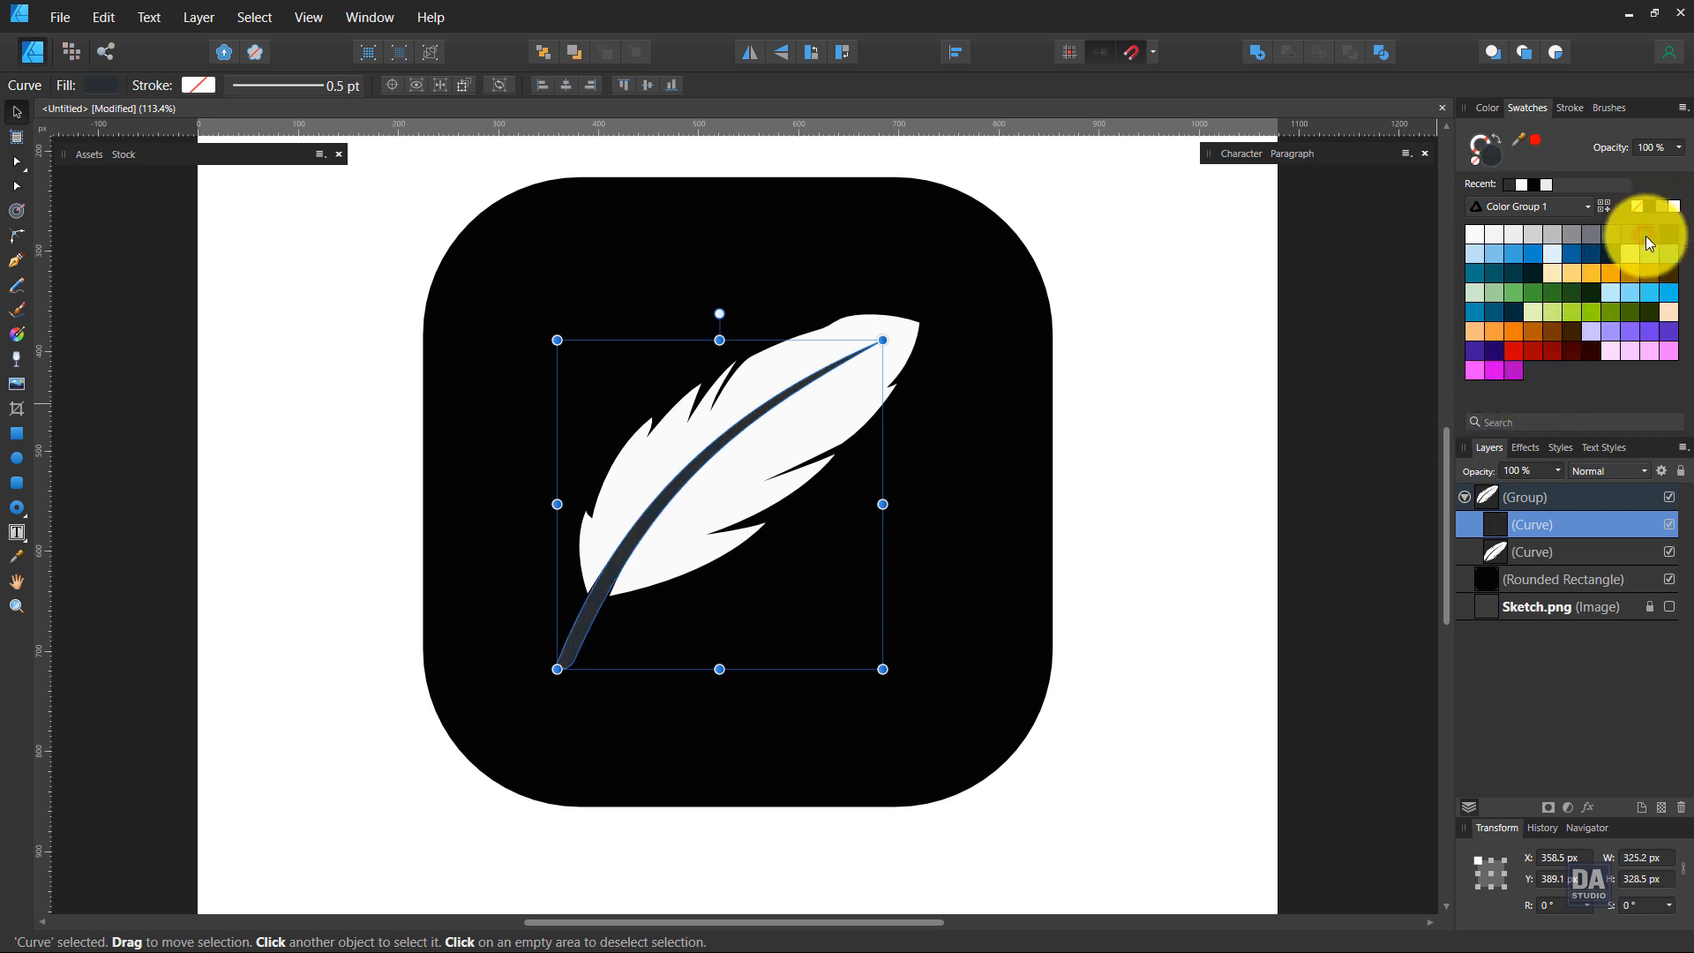
click(1662, 233)
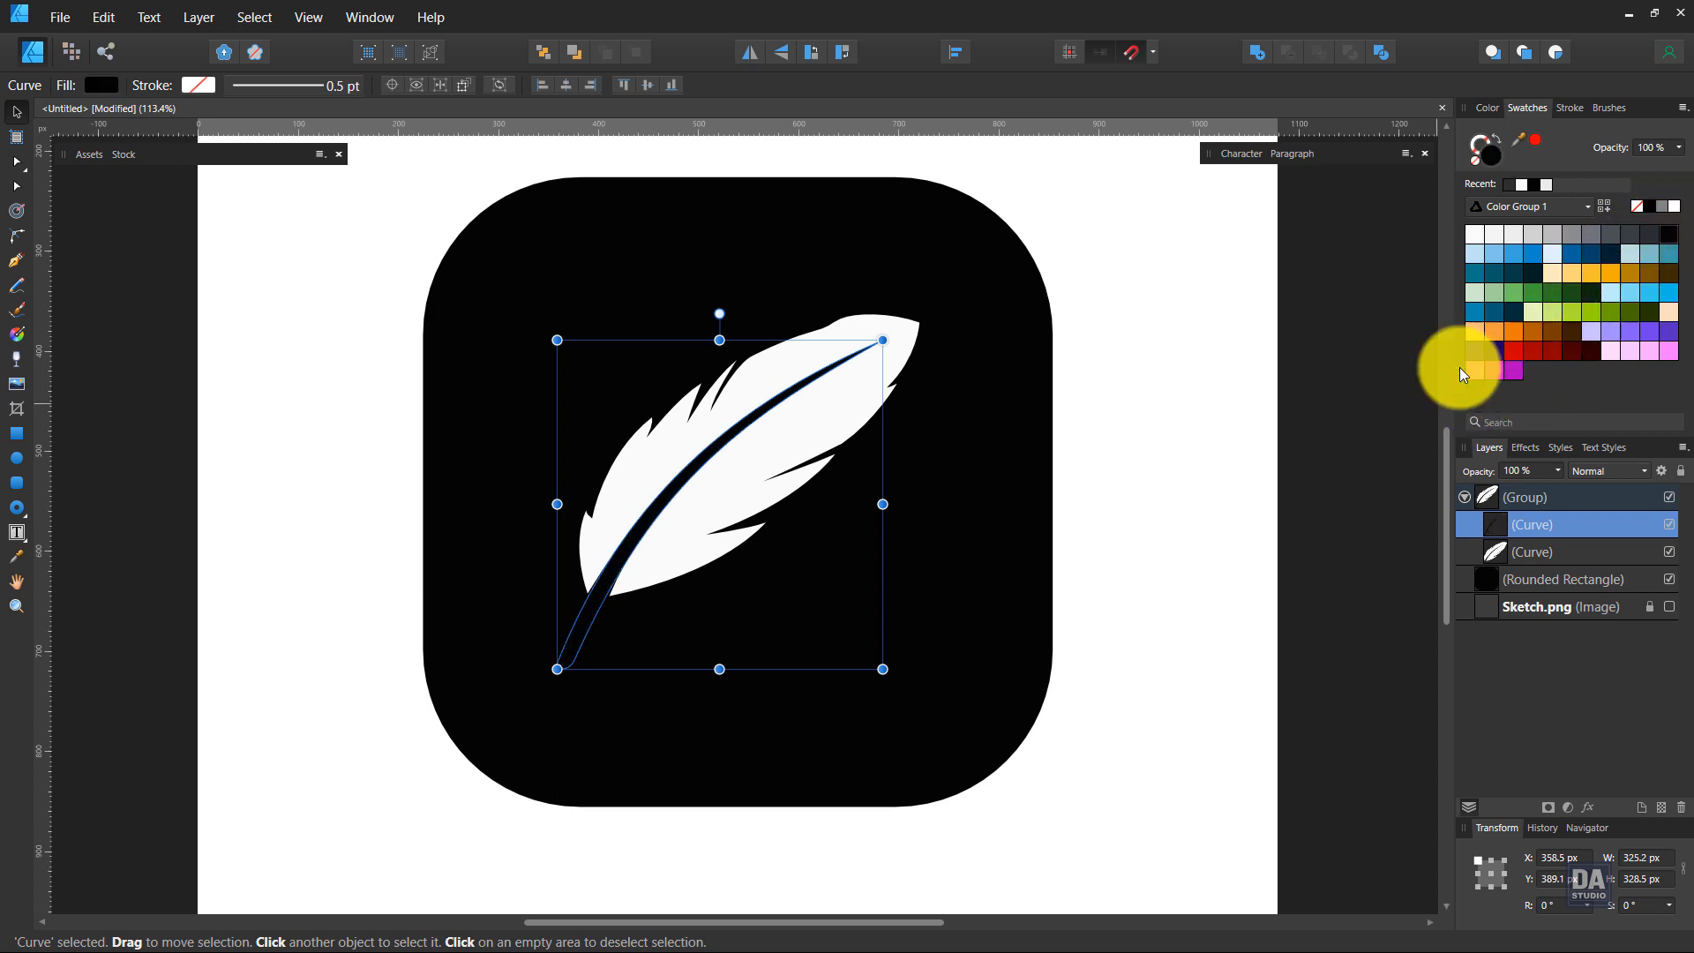
click(1322, 457)
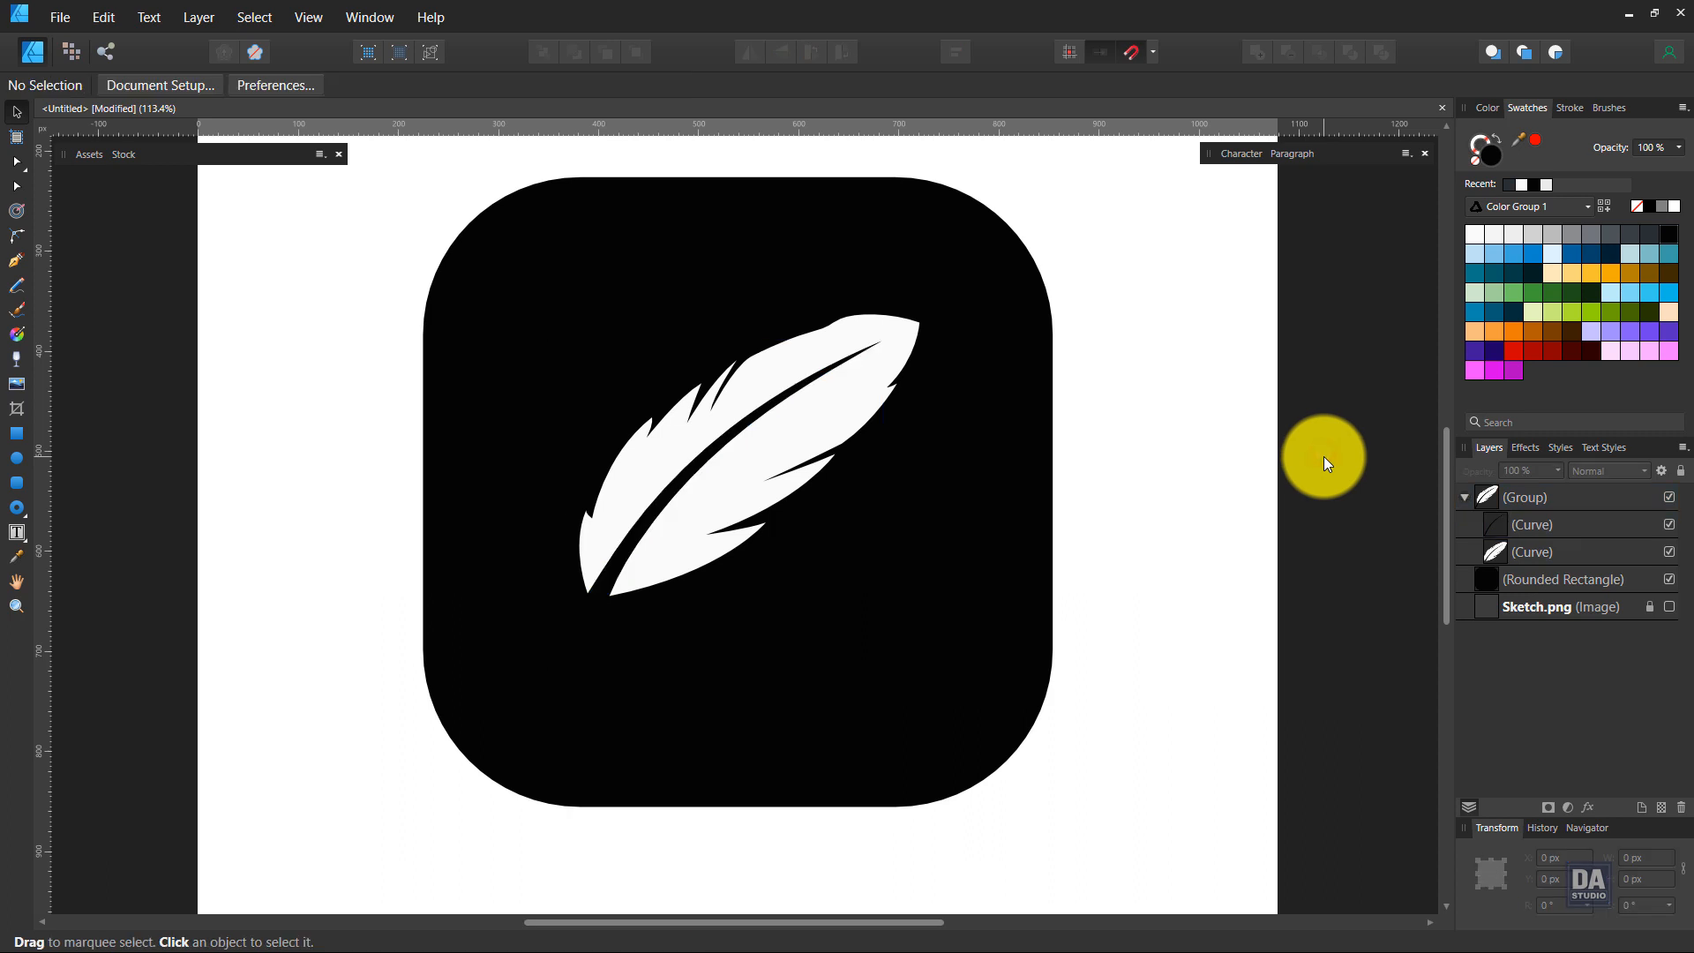
key(ctrl+z)
click(1627, 240)
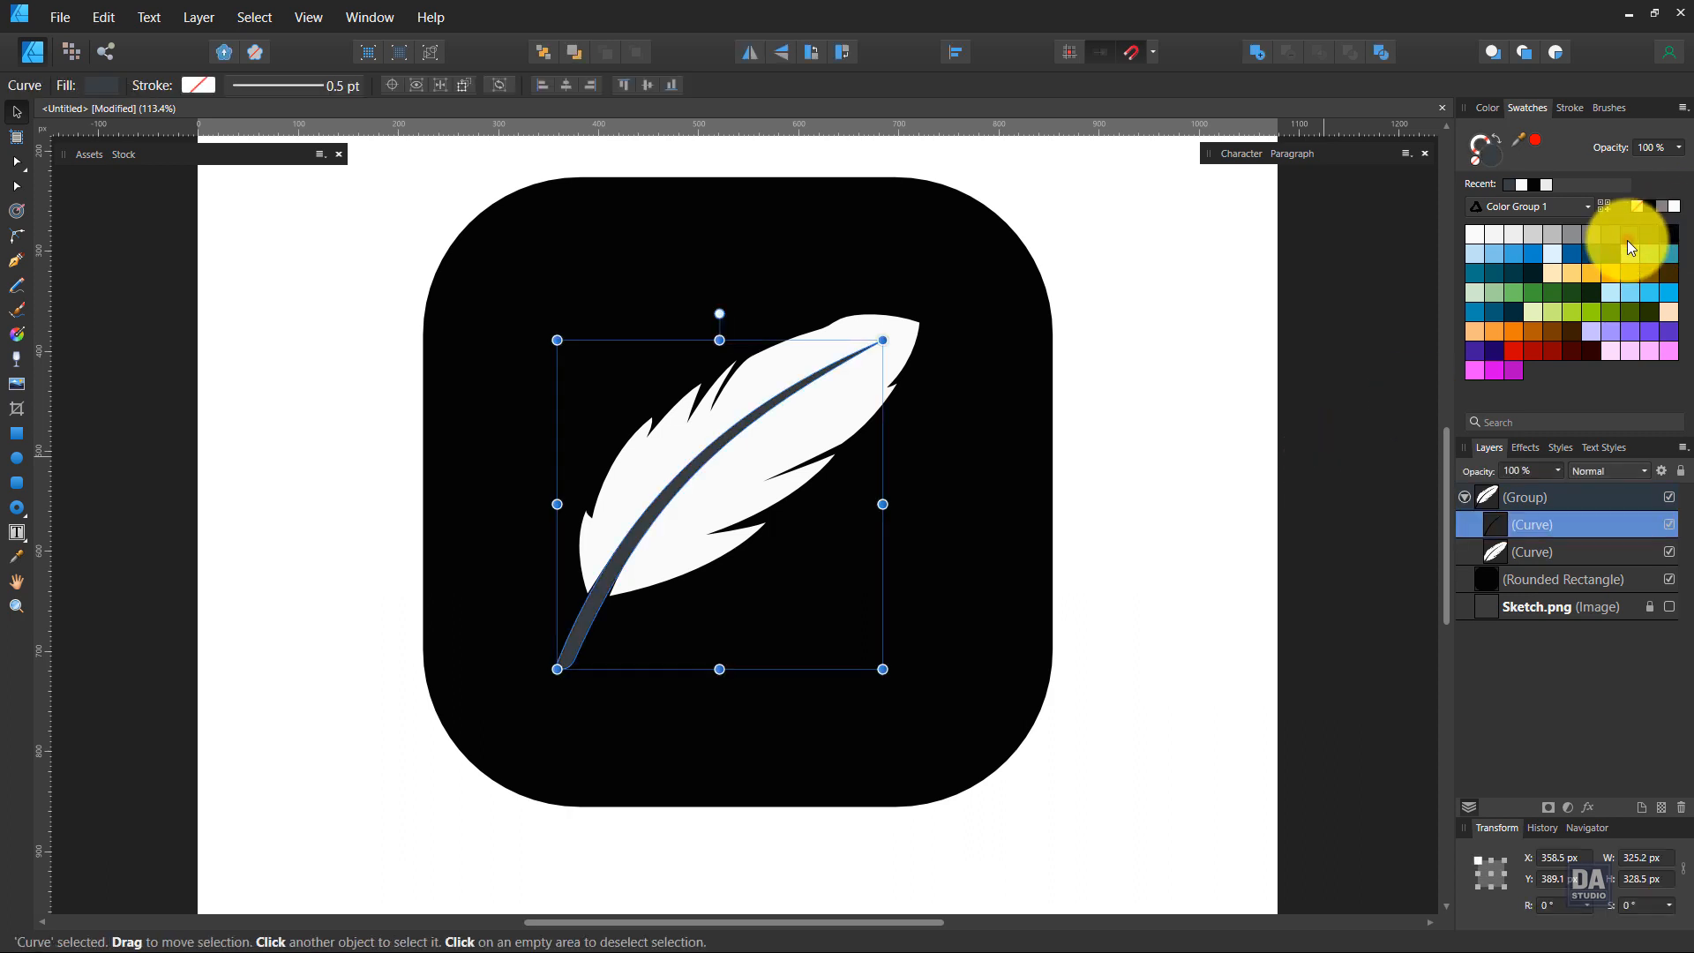
click(1618, 238)
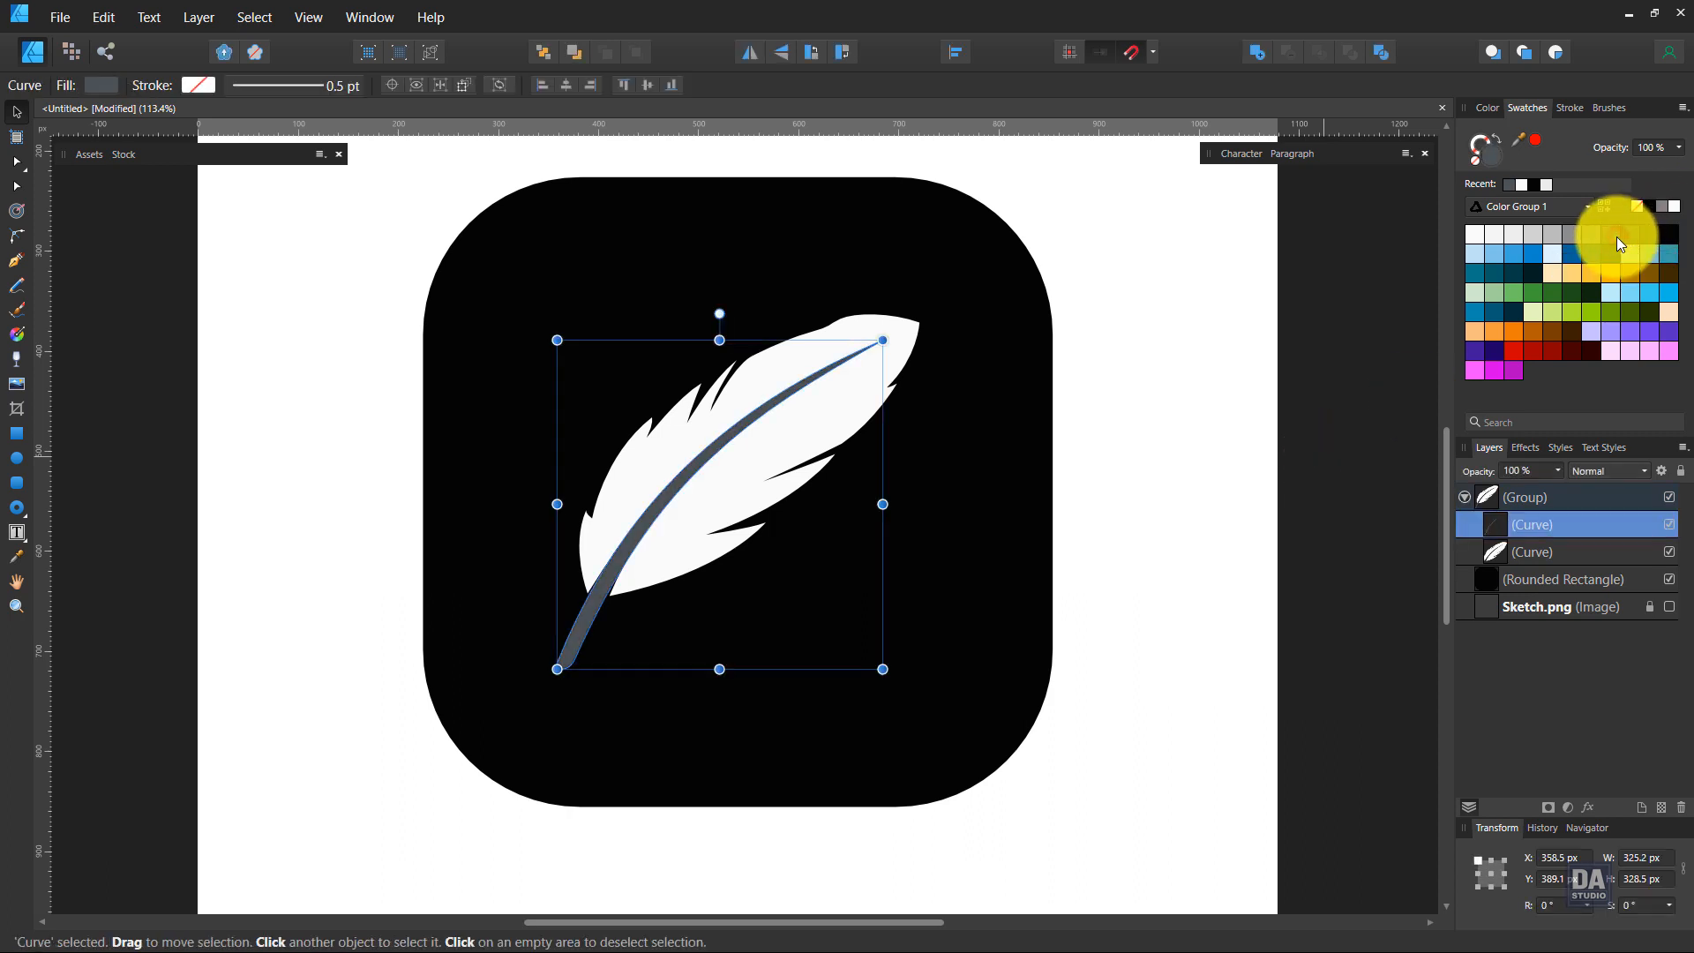
click(1373, 400)
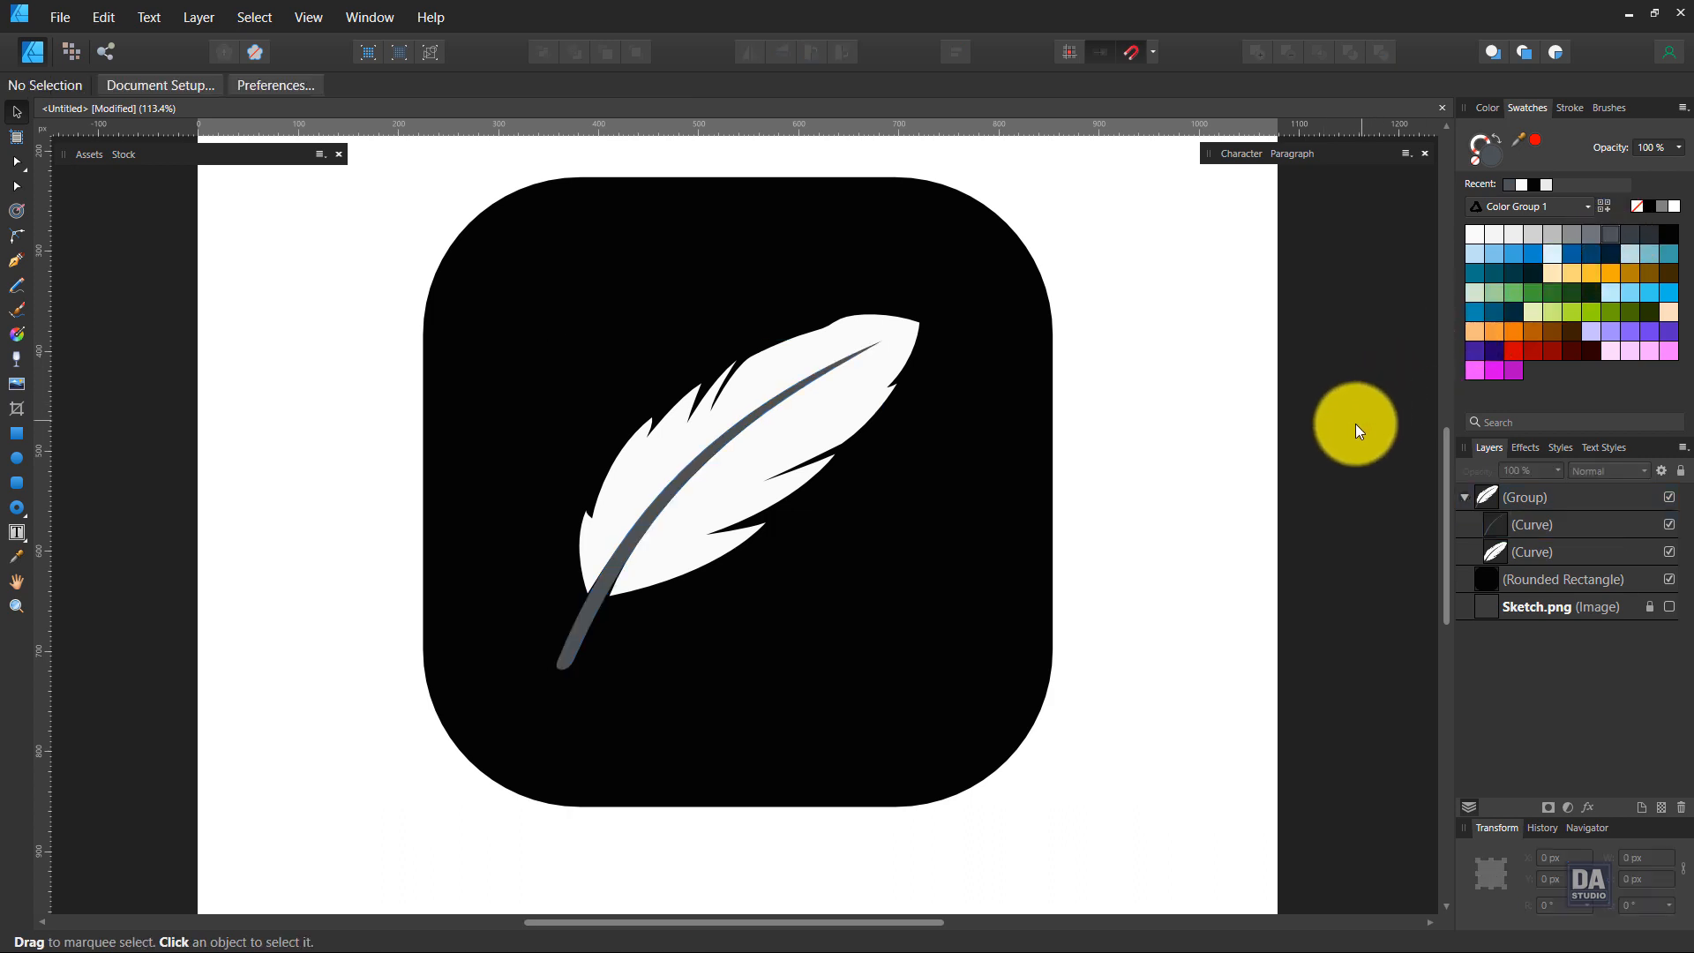
Change the rounded rectangle's fill to a very dark blue-grey swatch and deselect it
click(1559, 527)
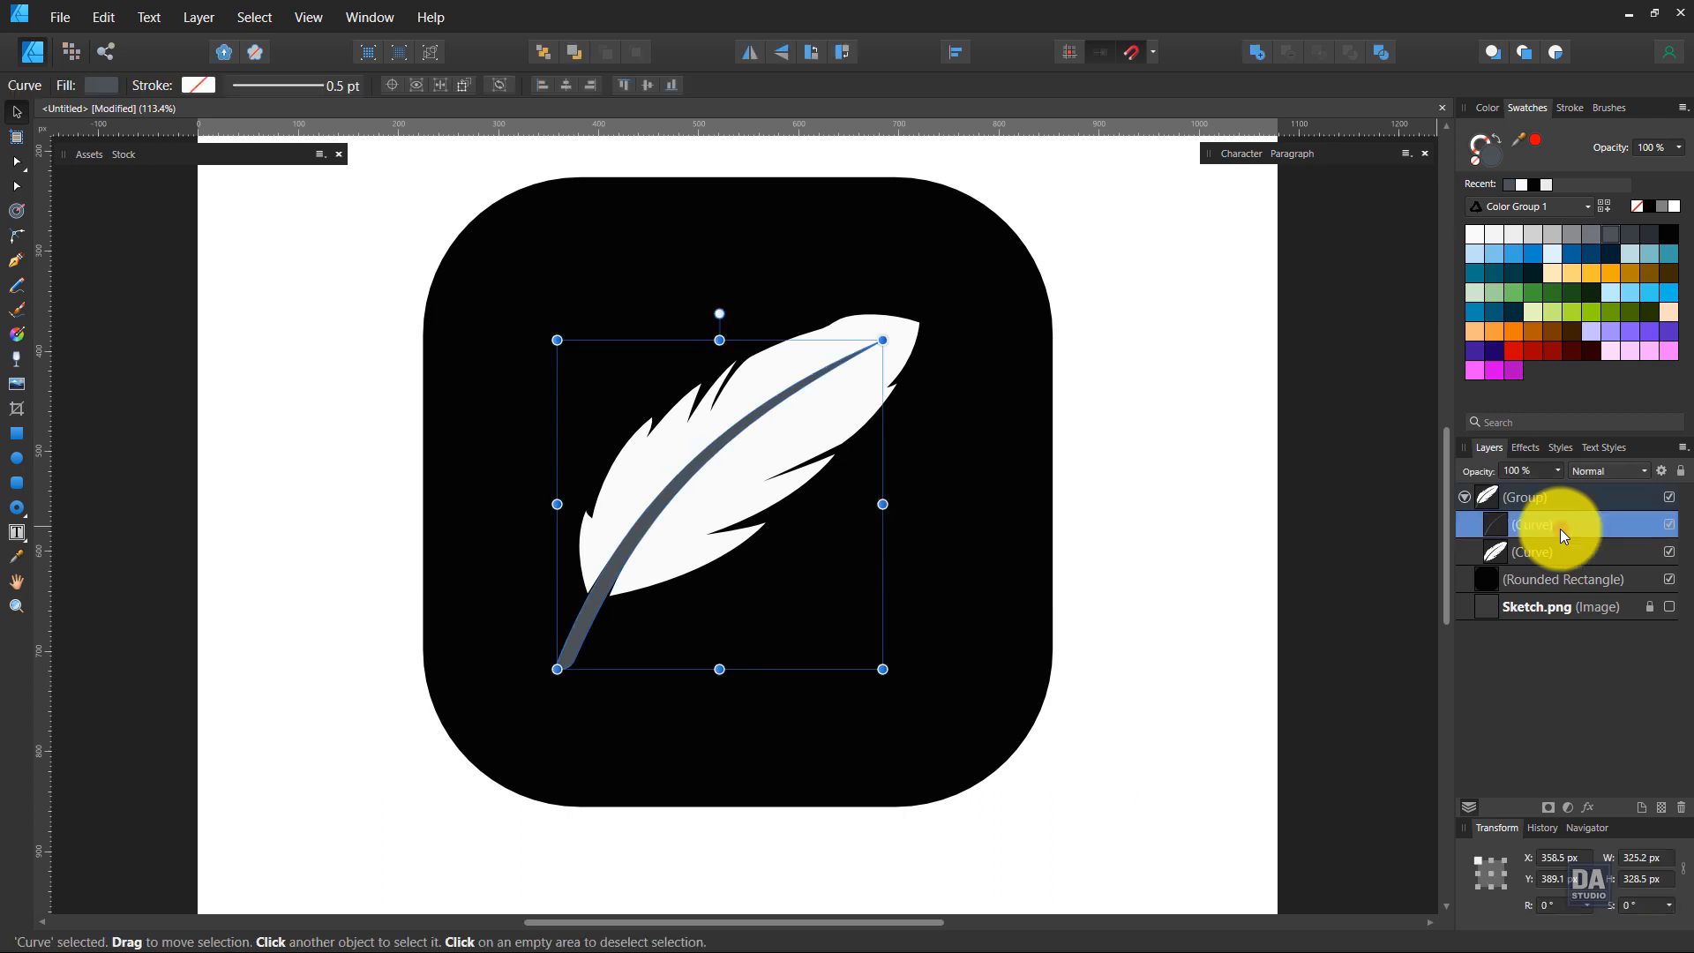
click(1320, 580)
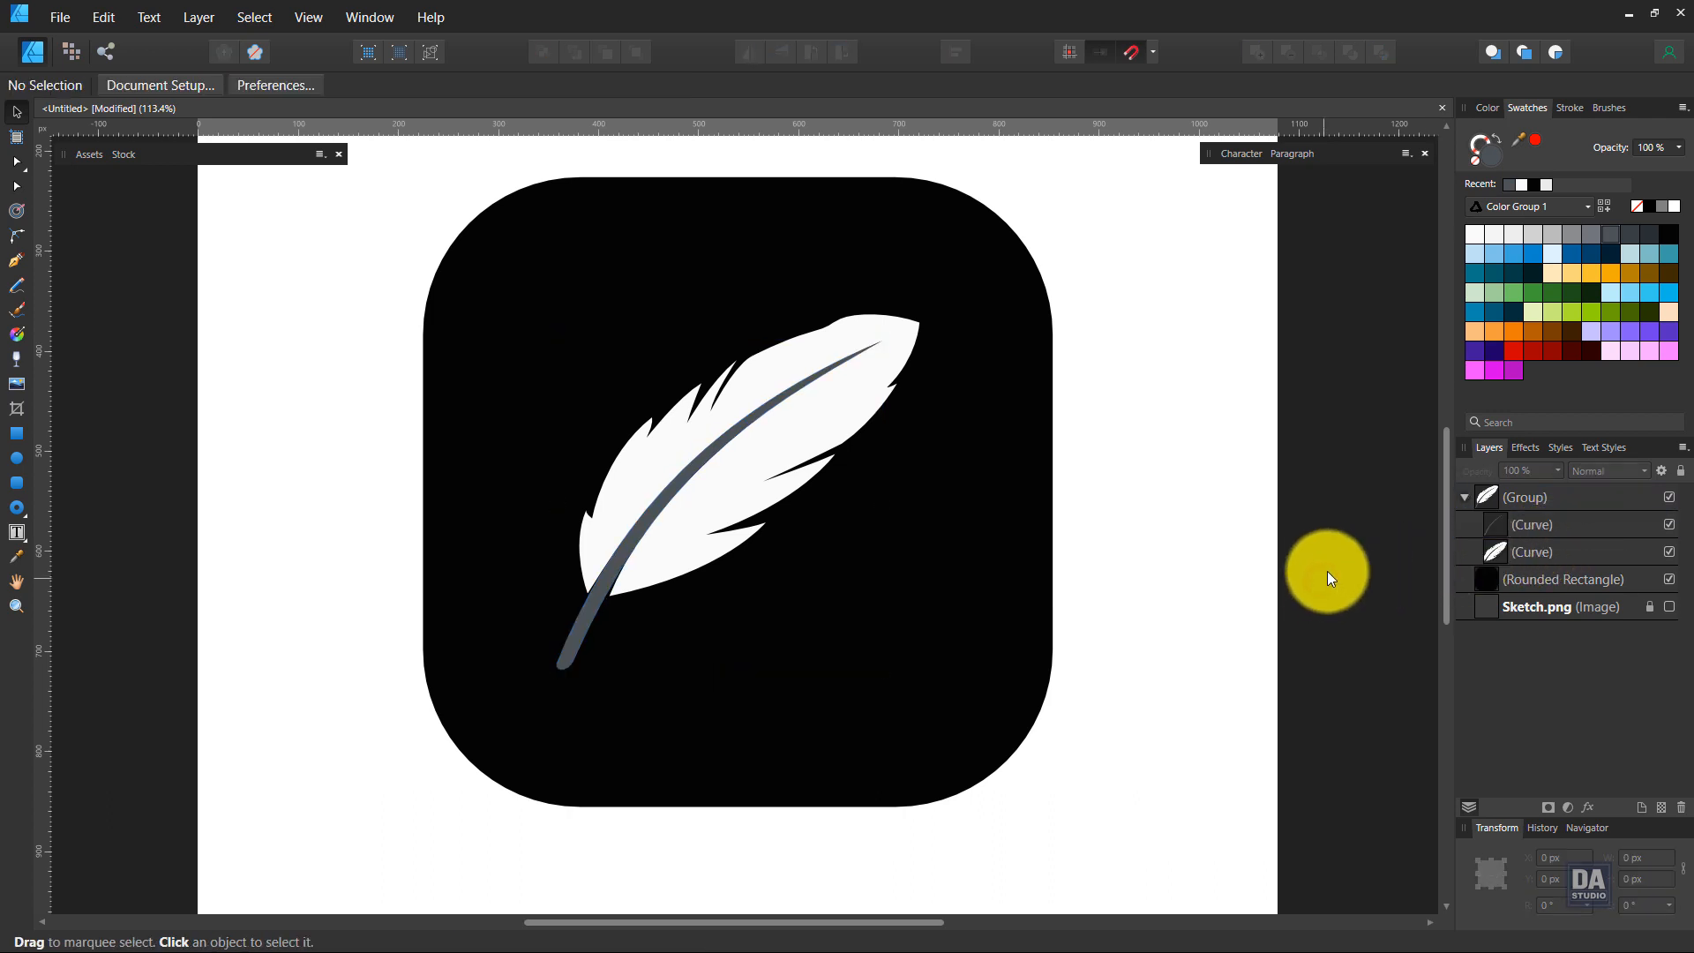
key(ctrl+z)
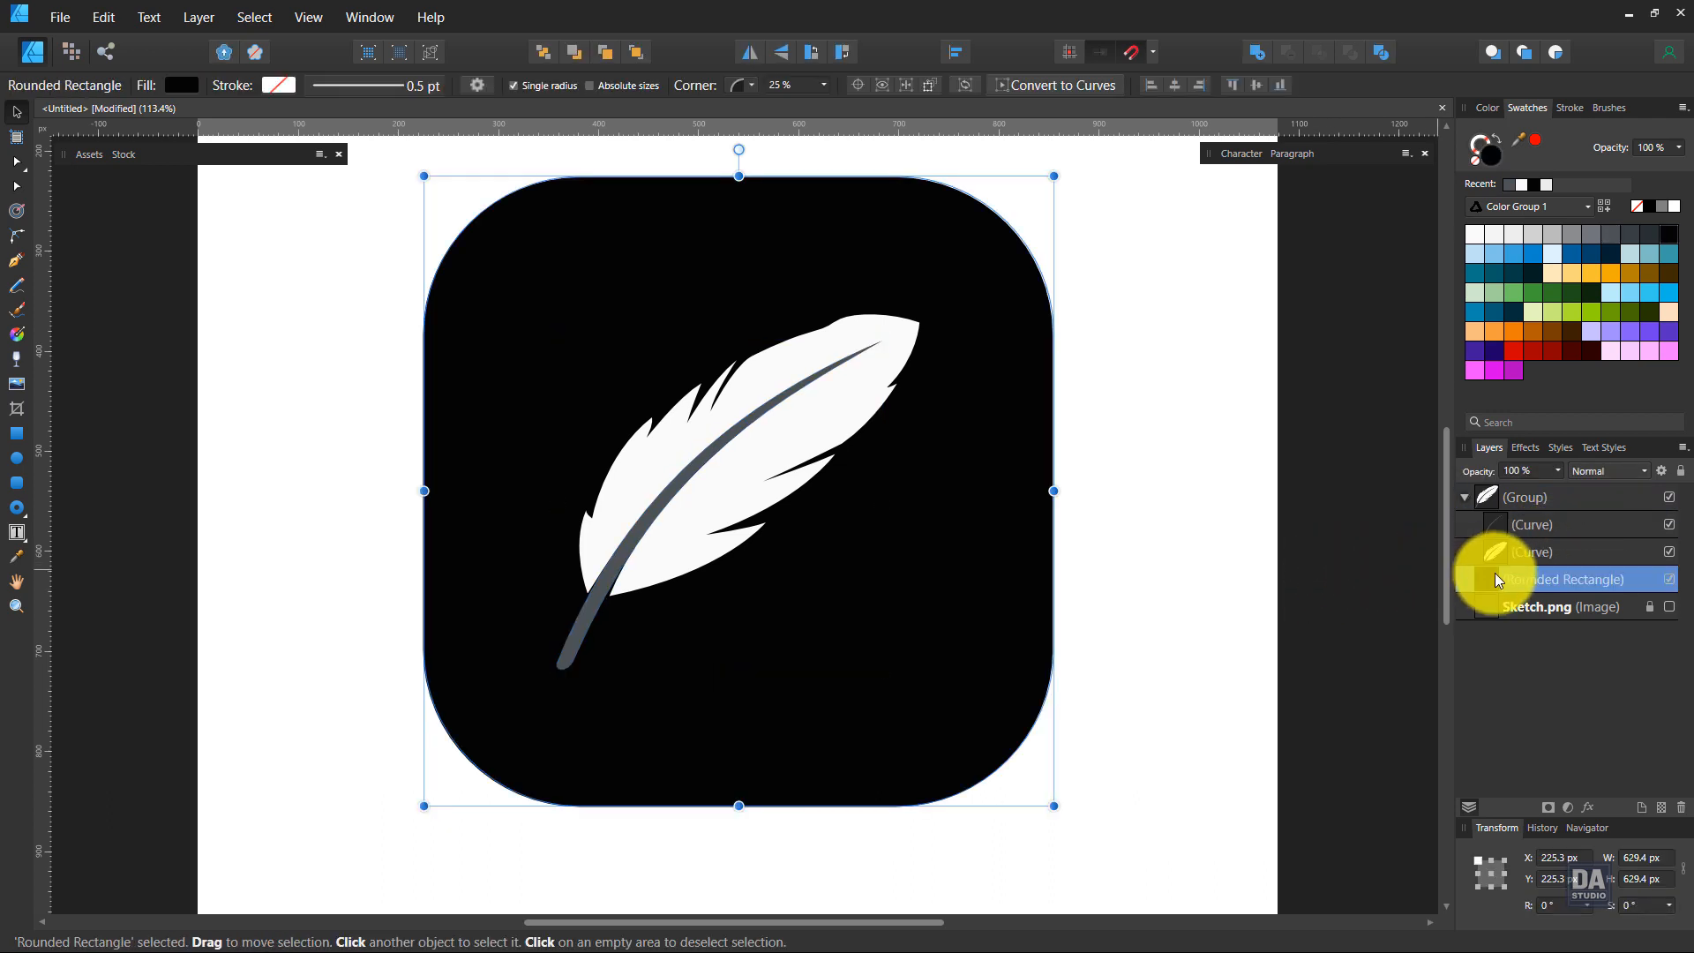
click(1654, 236)
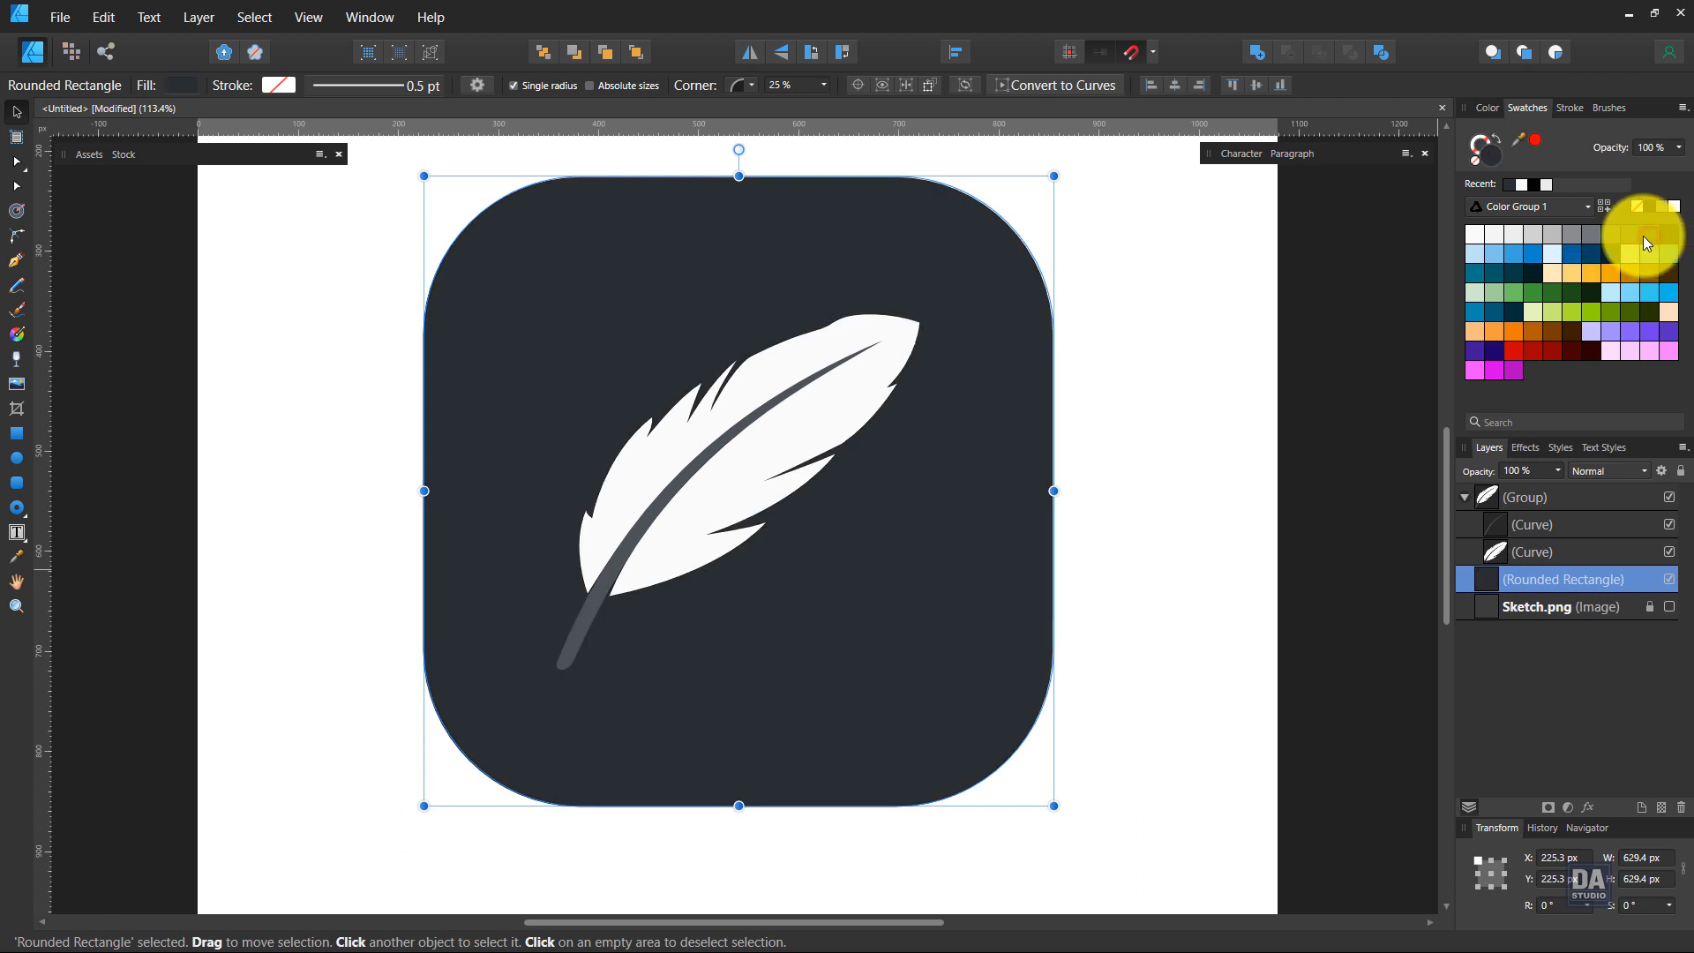
click(1626, 234)
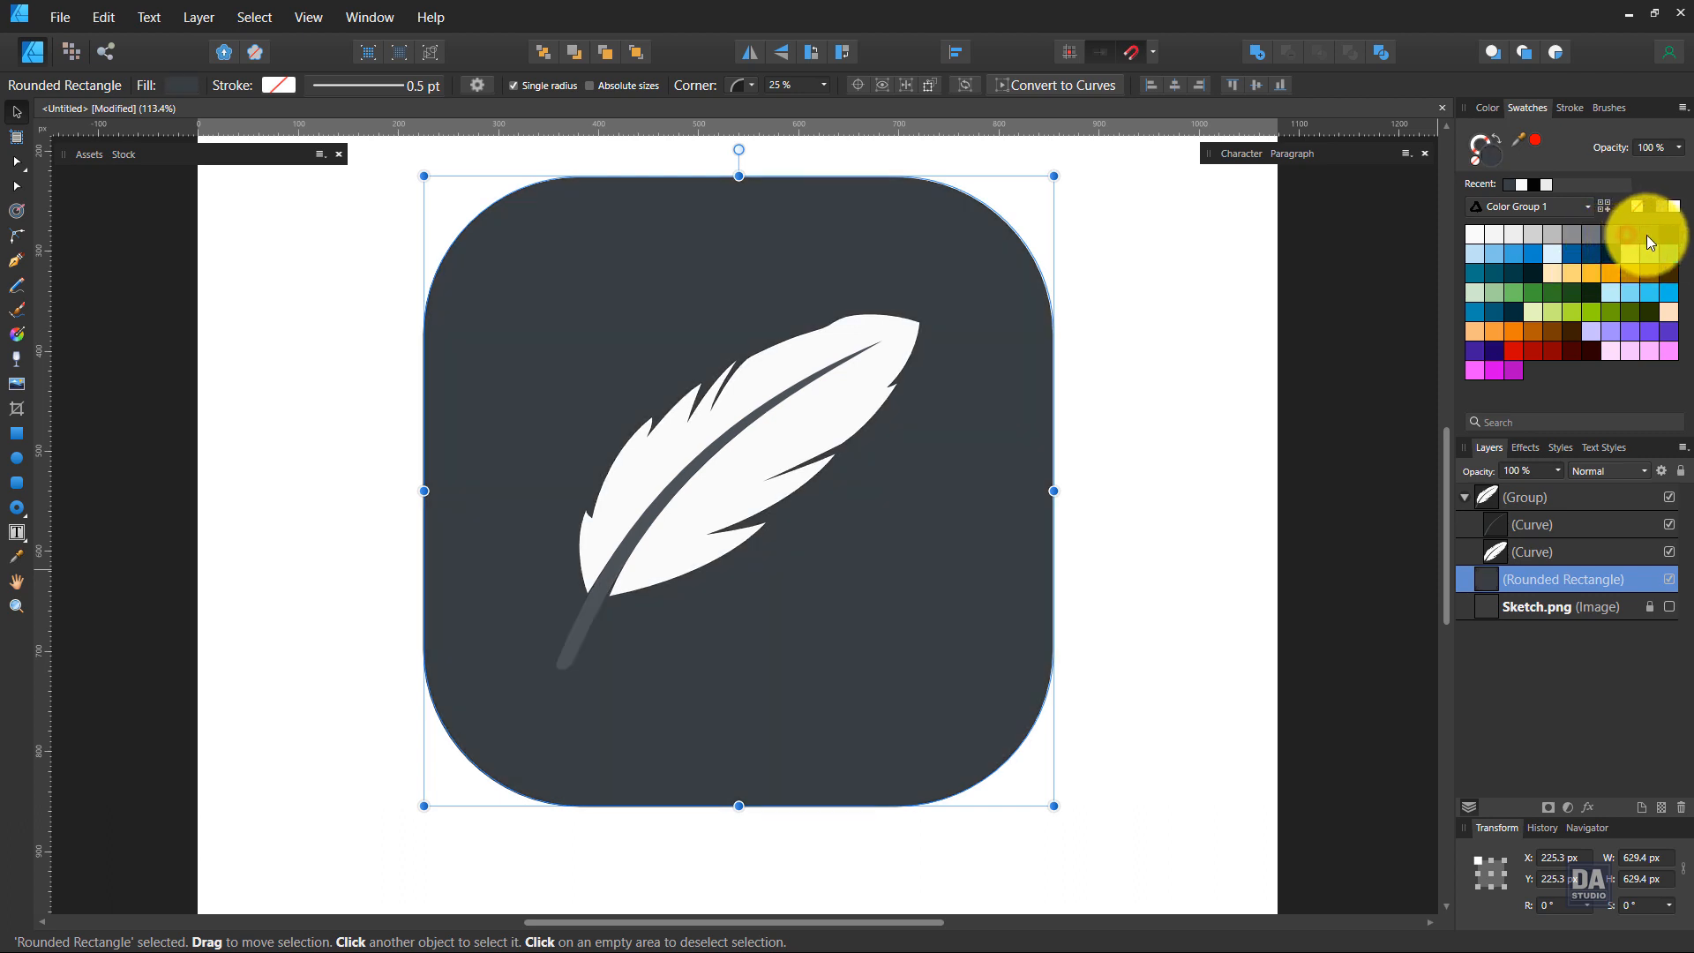
click(1646, 235)
click(1346, 487)
Give the rounded rectangle an outer shadow layer effect with 61% opacity, 34.1 px radius and 17 px offset
drag(783, 623, 462, 552)
drag(694, 634, 612, 605)
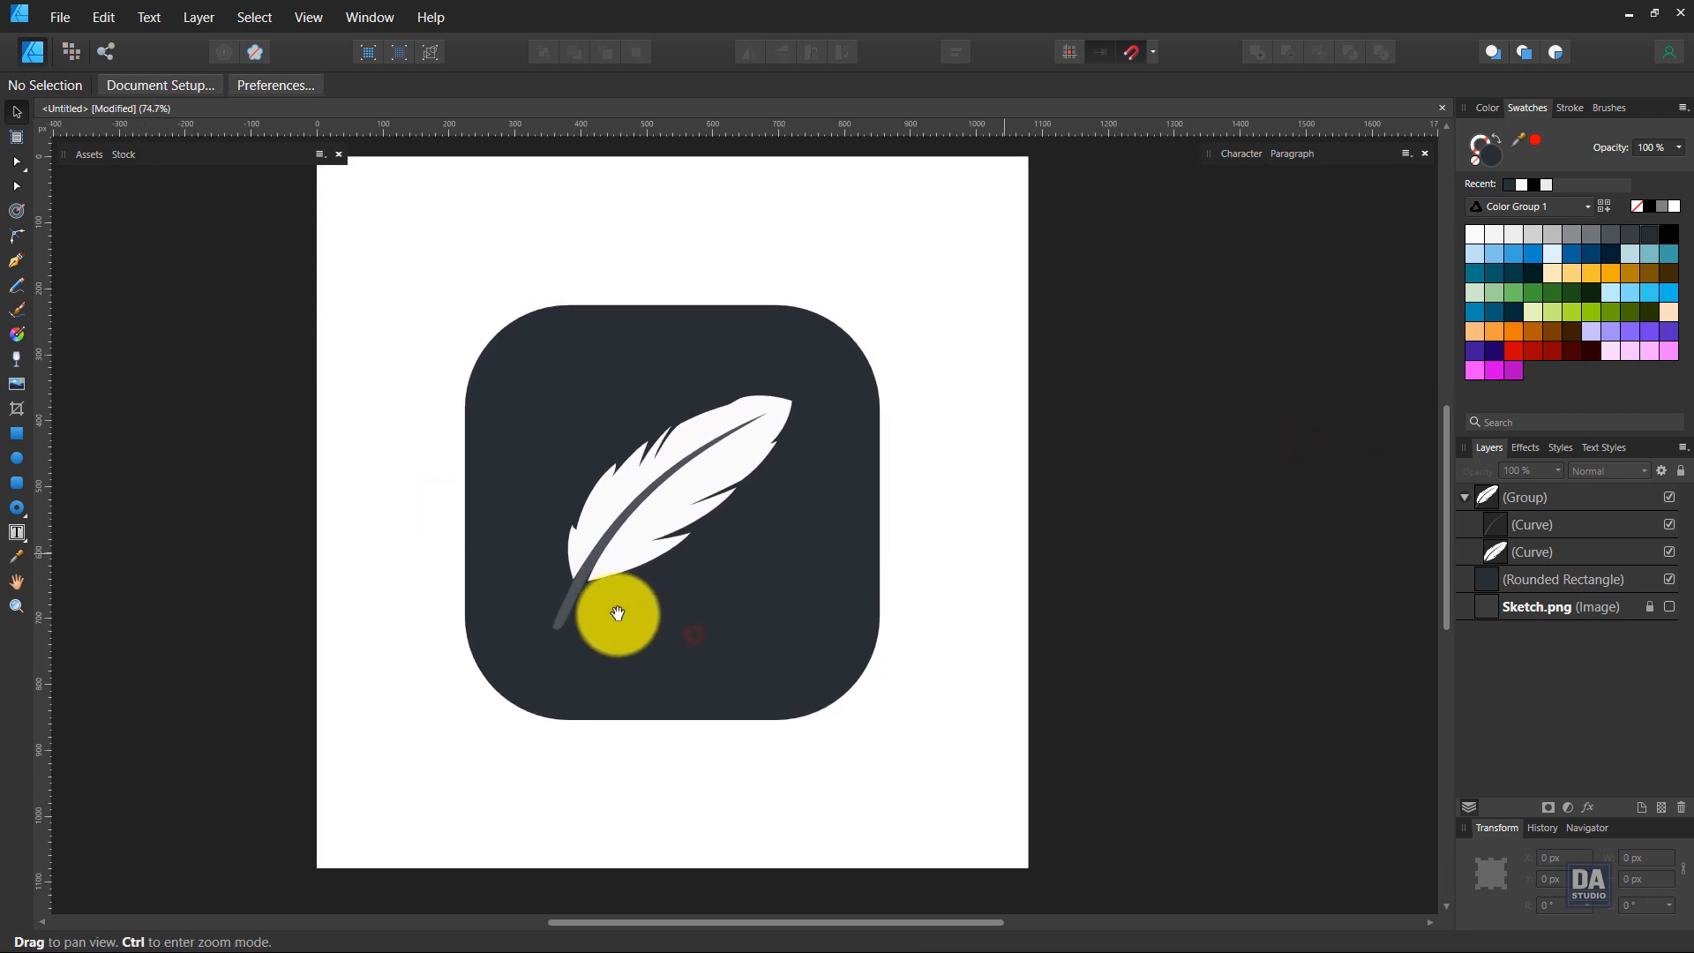
click(674, 638)
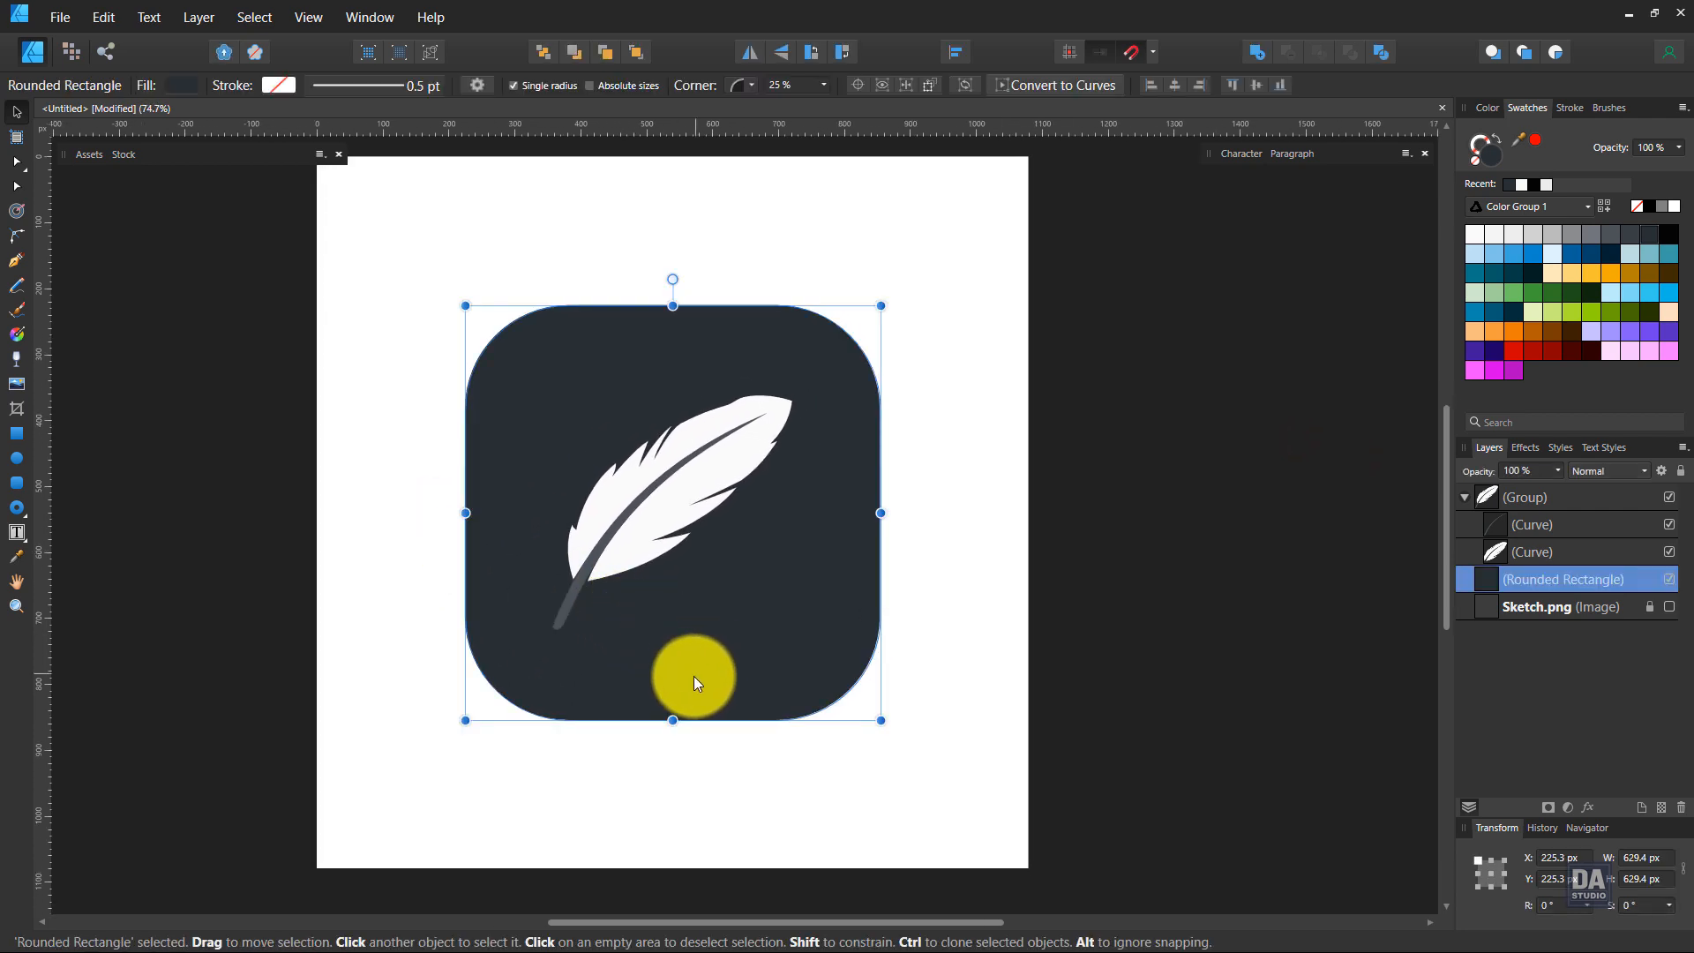
click(1588, 807)
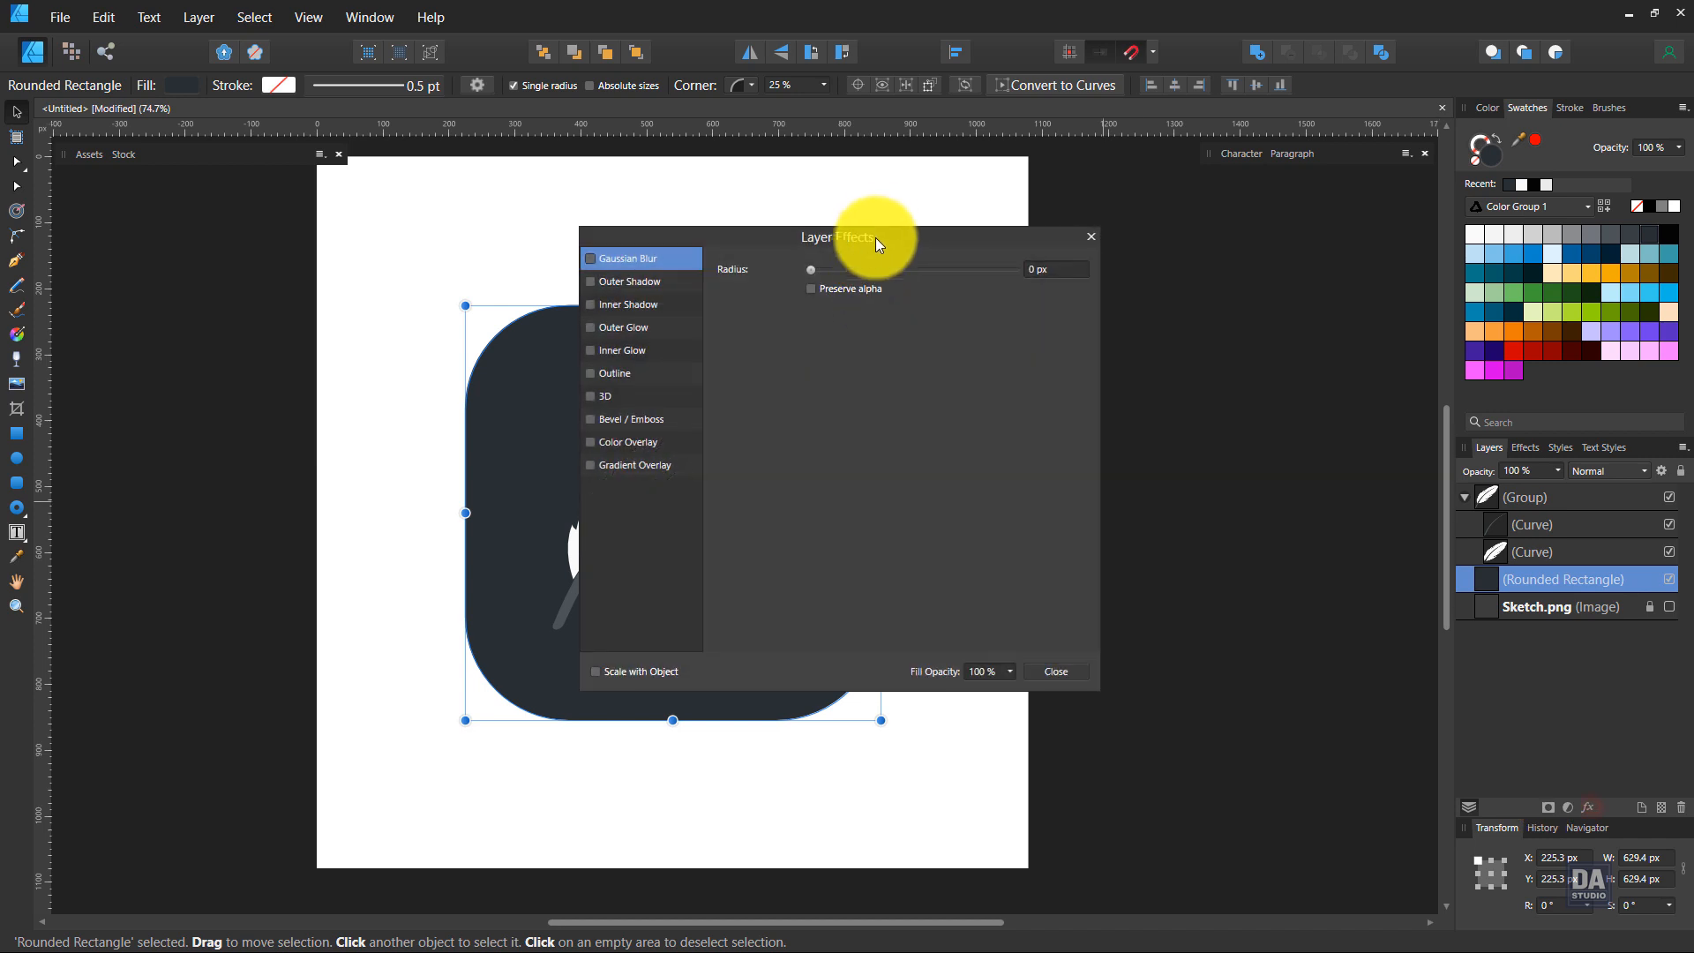
drag(875, 237, 1364, 311)
key(ctrl+space)
drag(735, 458, 814, 458)
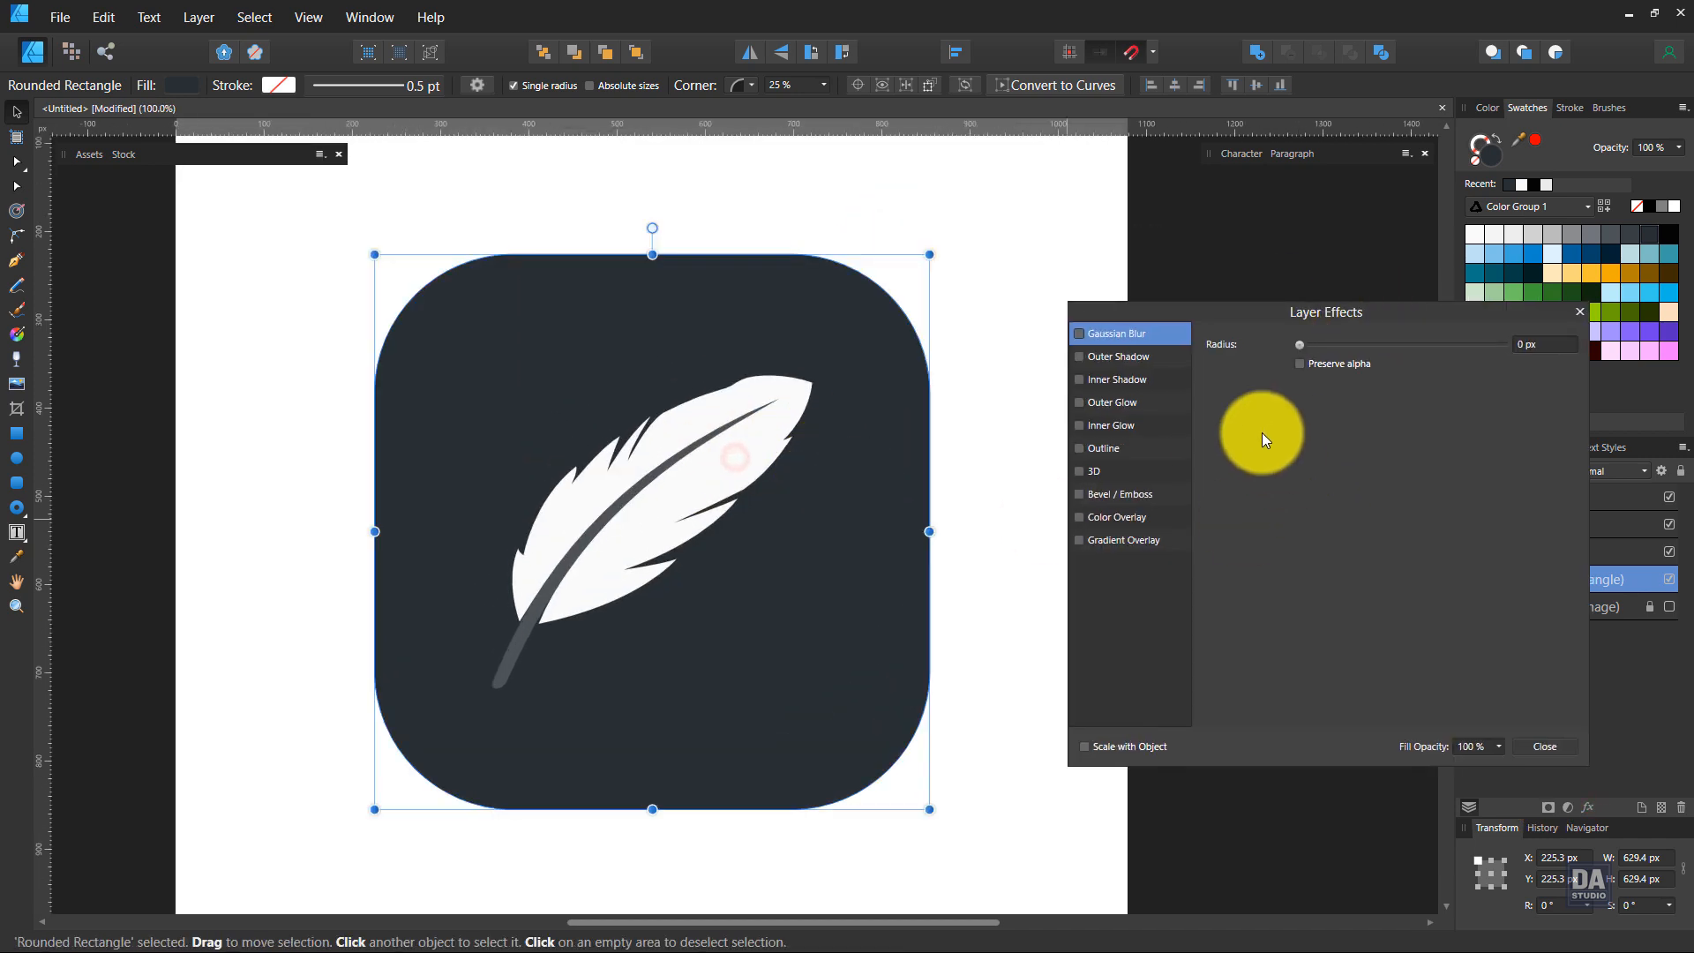
click(1155, 355)
drag(1299, 386, 1469, 389)
drag(1299, 406, 1421, 366)
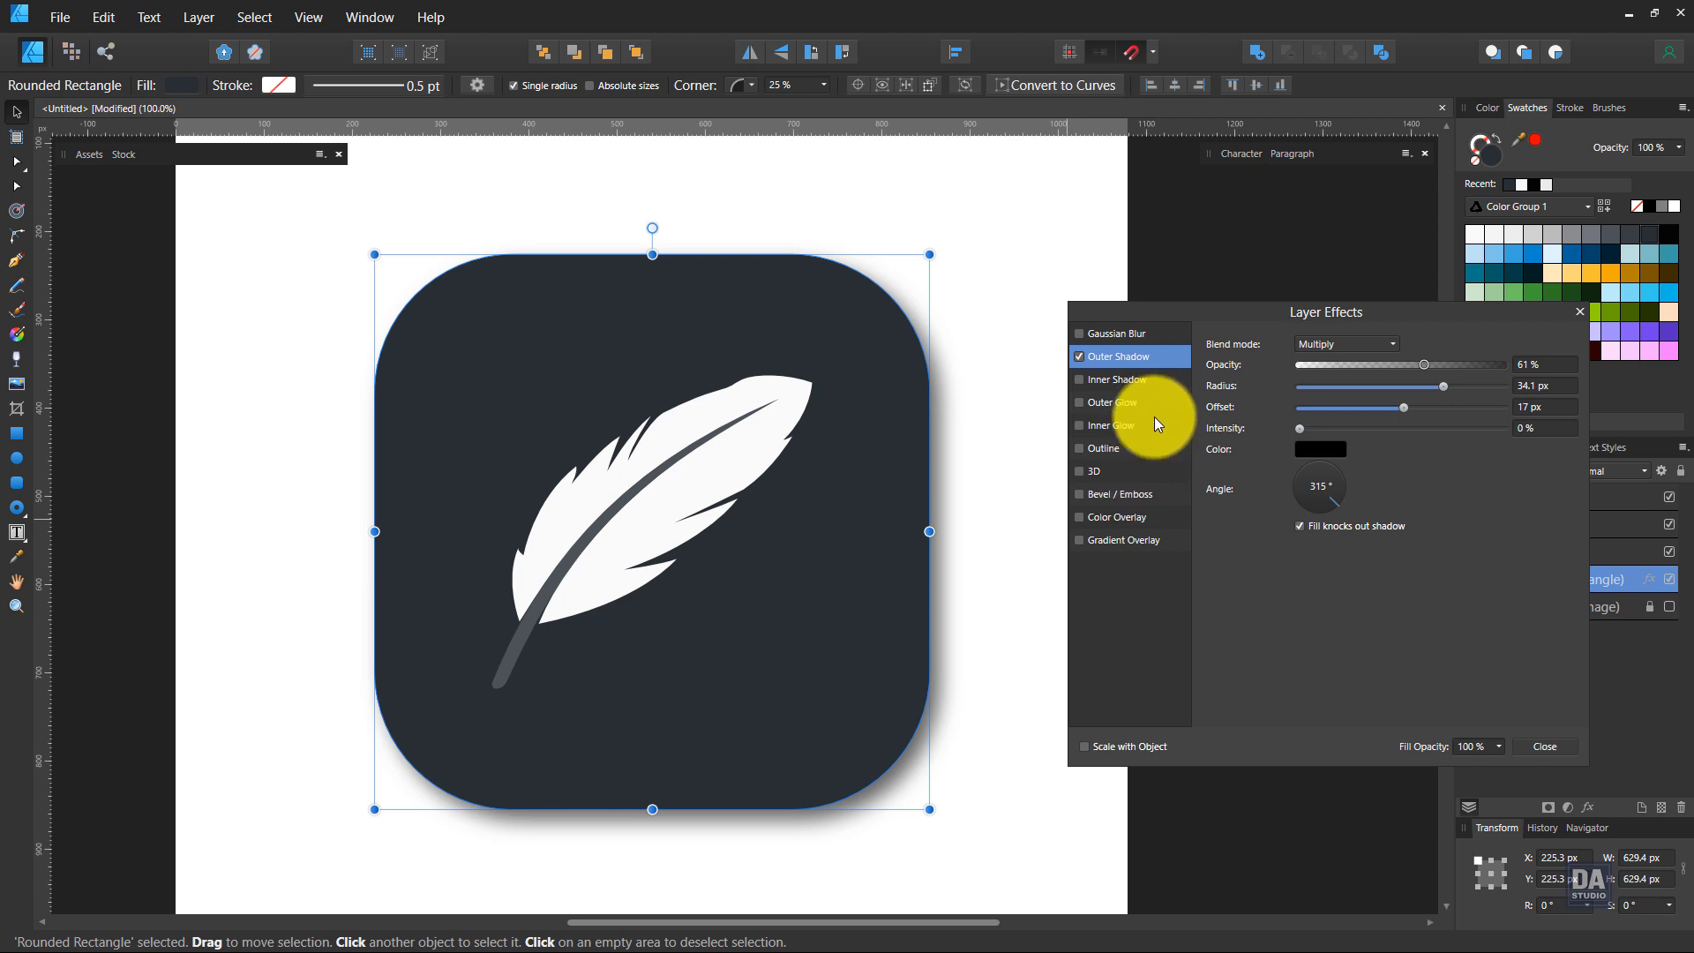
Add an inner shadow to the rounded rectangle with 27% opacity and 84.8 px radius, close the effects and deselect
click(1168, 380)
drag(1300, 385, 1497, 389)
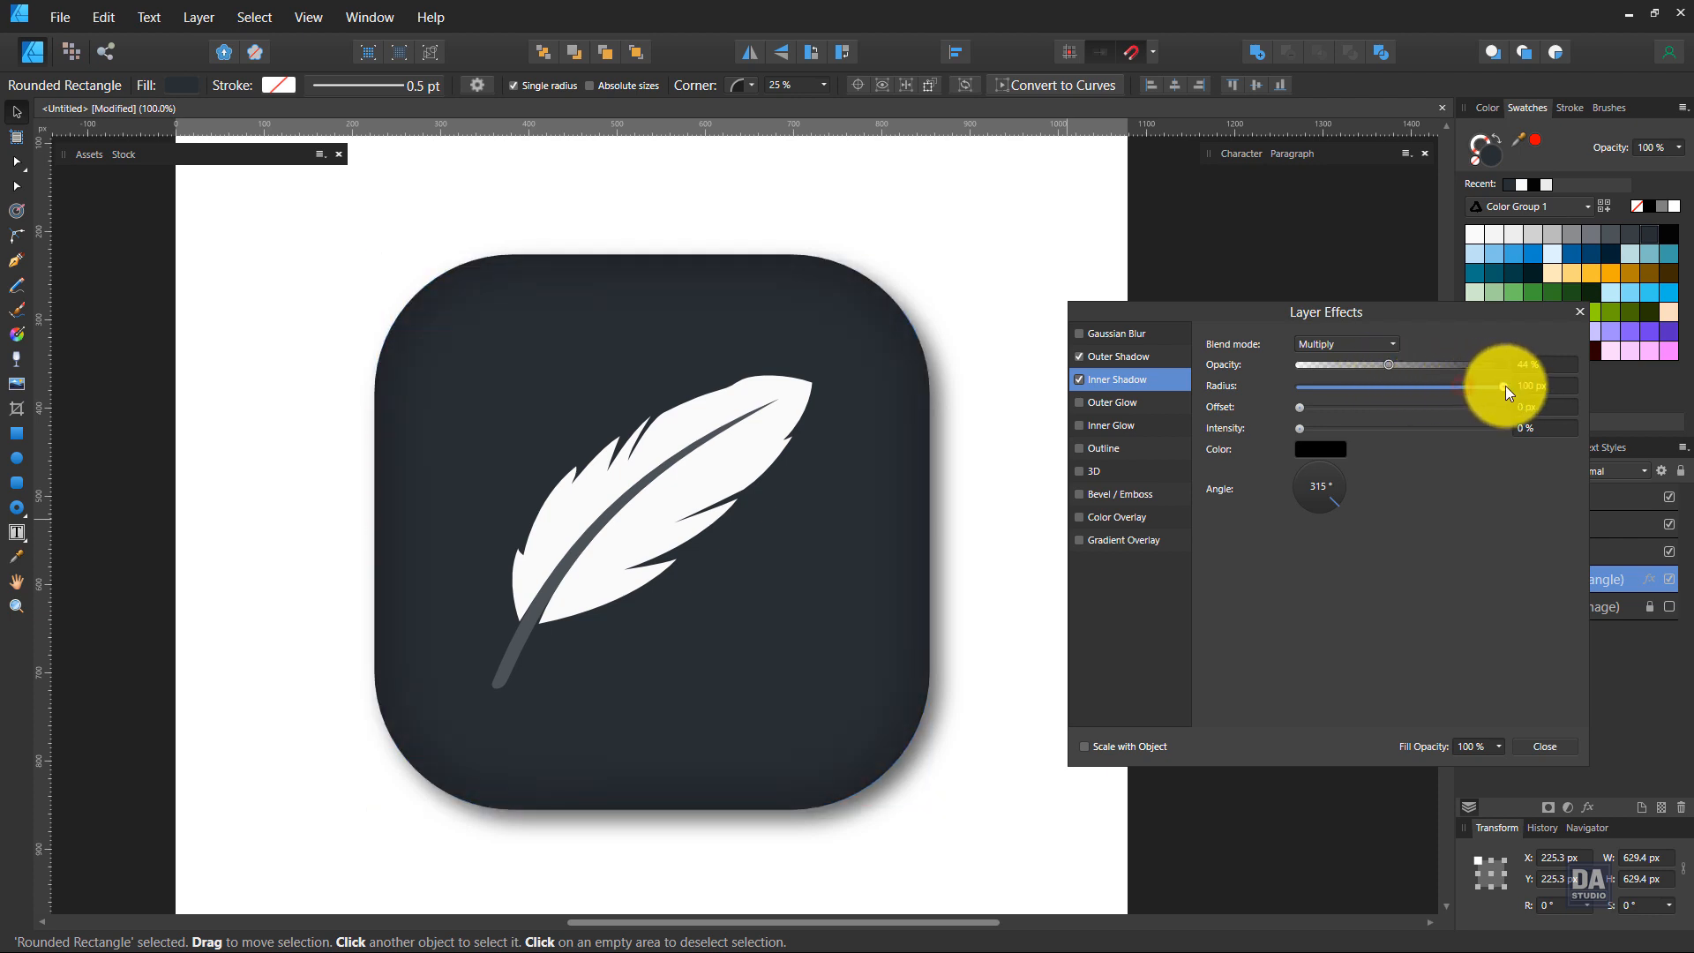
drag(1389, 364, 1371, 366)
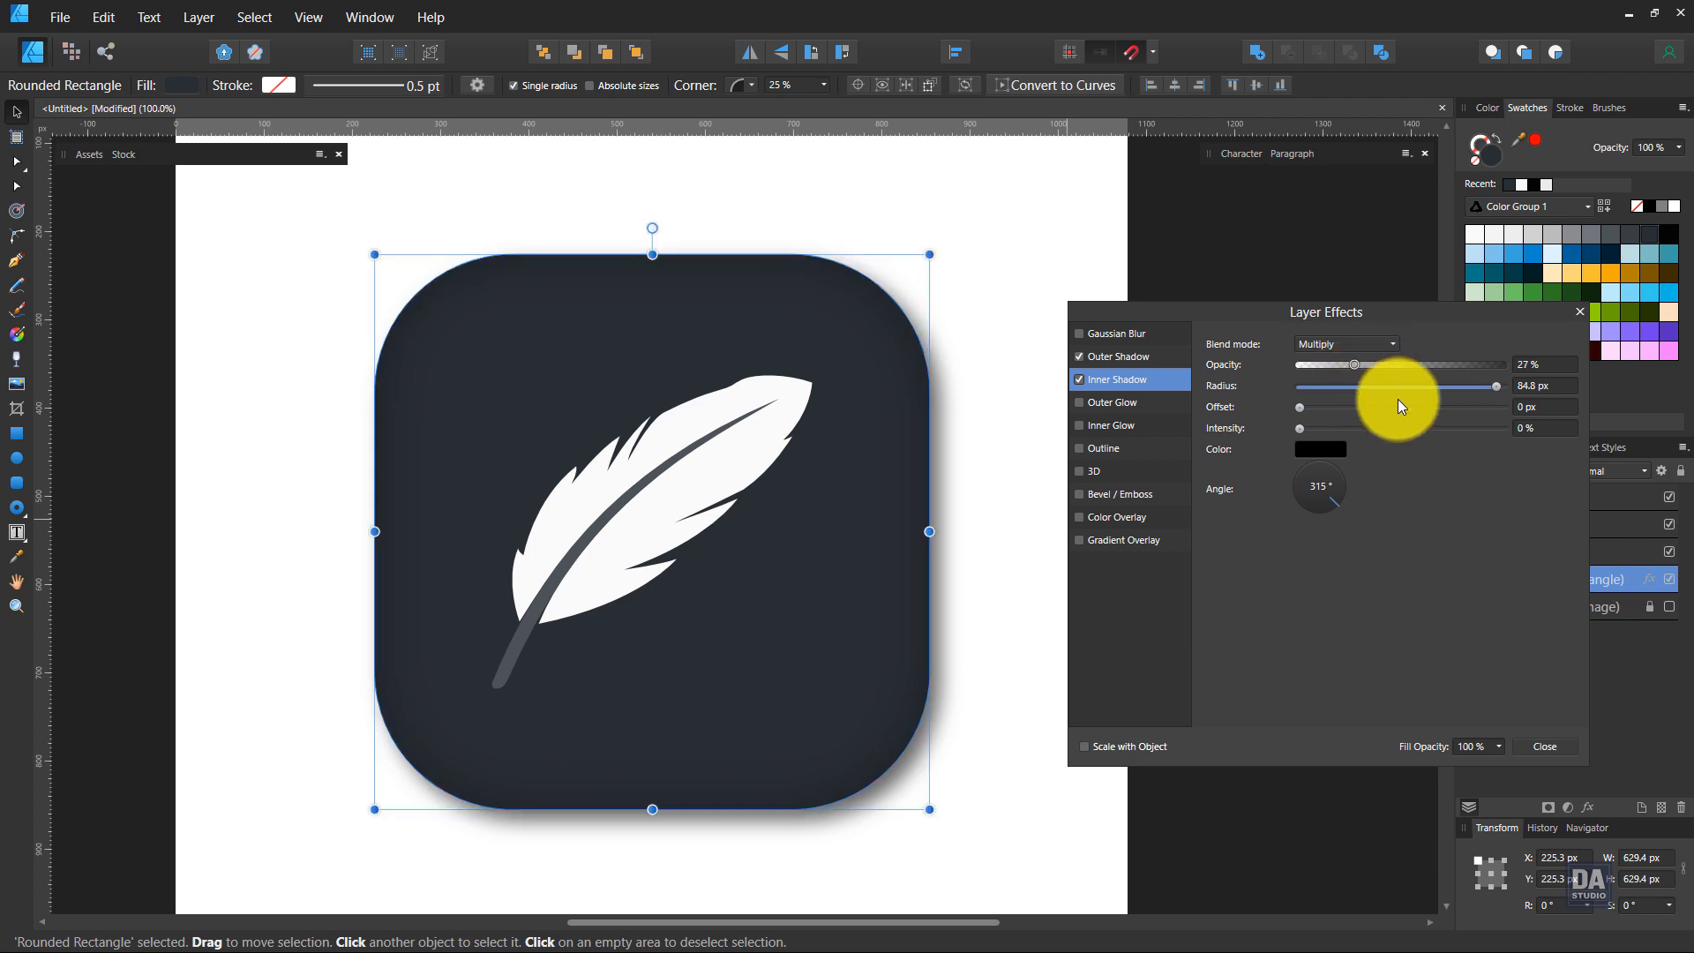
click(1537, 748)
click(1259, 665)
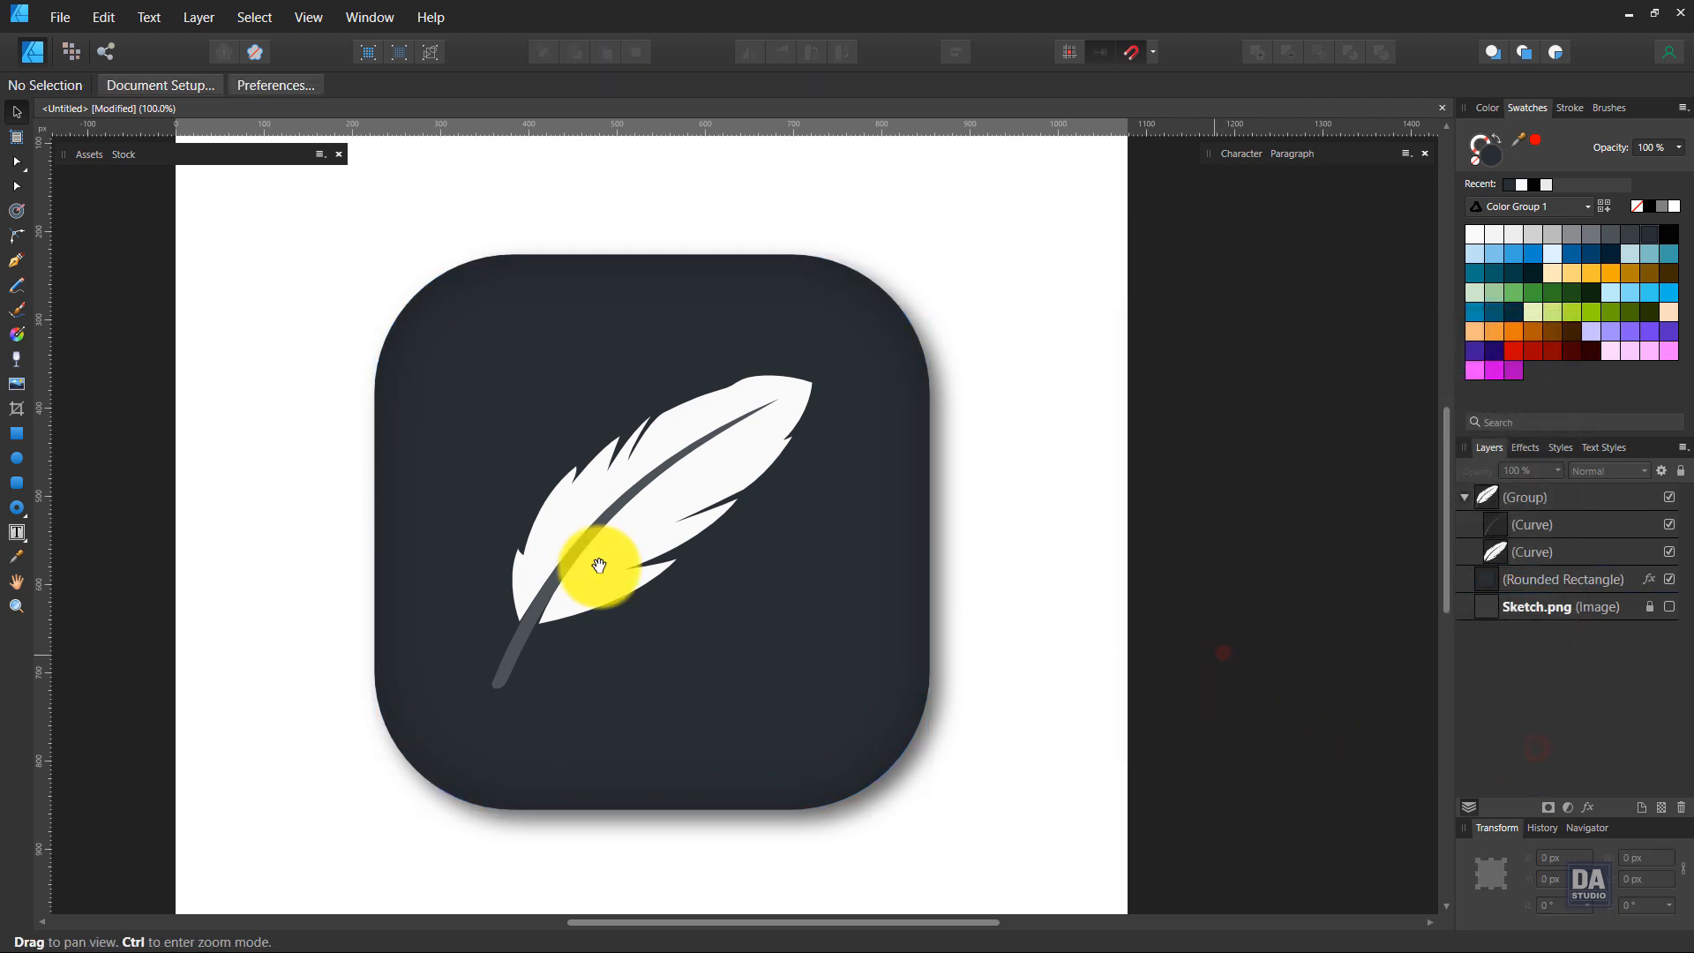
Add an outer shadow layer effect to the feather group, adjusting its radius, offset and opacity, and deselect the group
key(z)
drag(654, 518, 269, 433)
drag(737, 641, 749, 607)
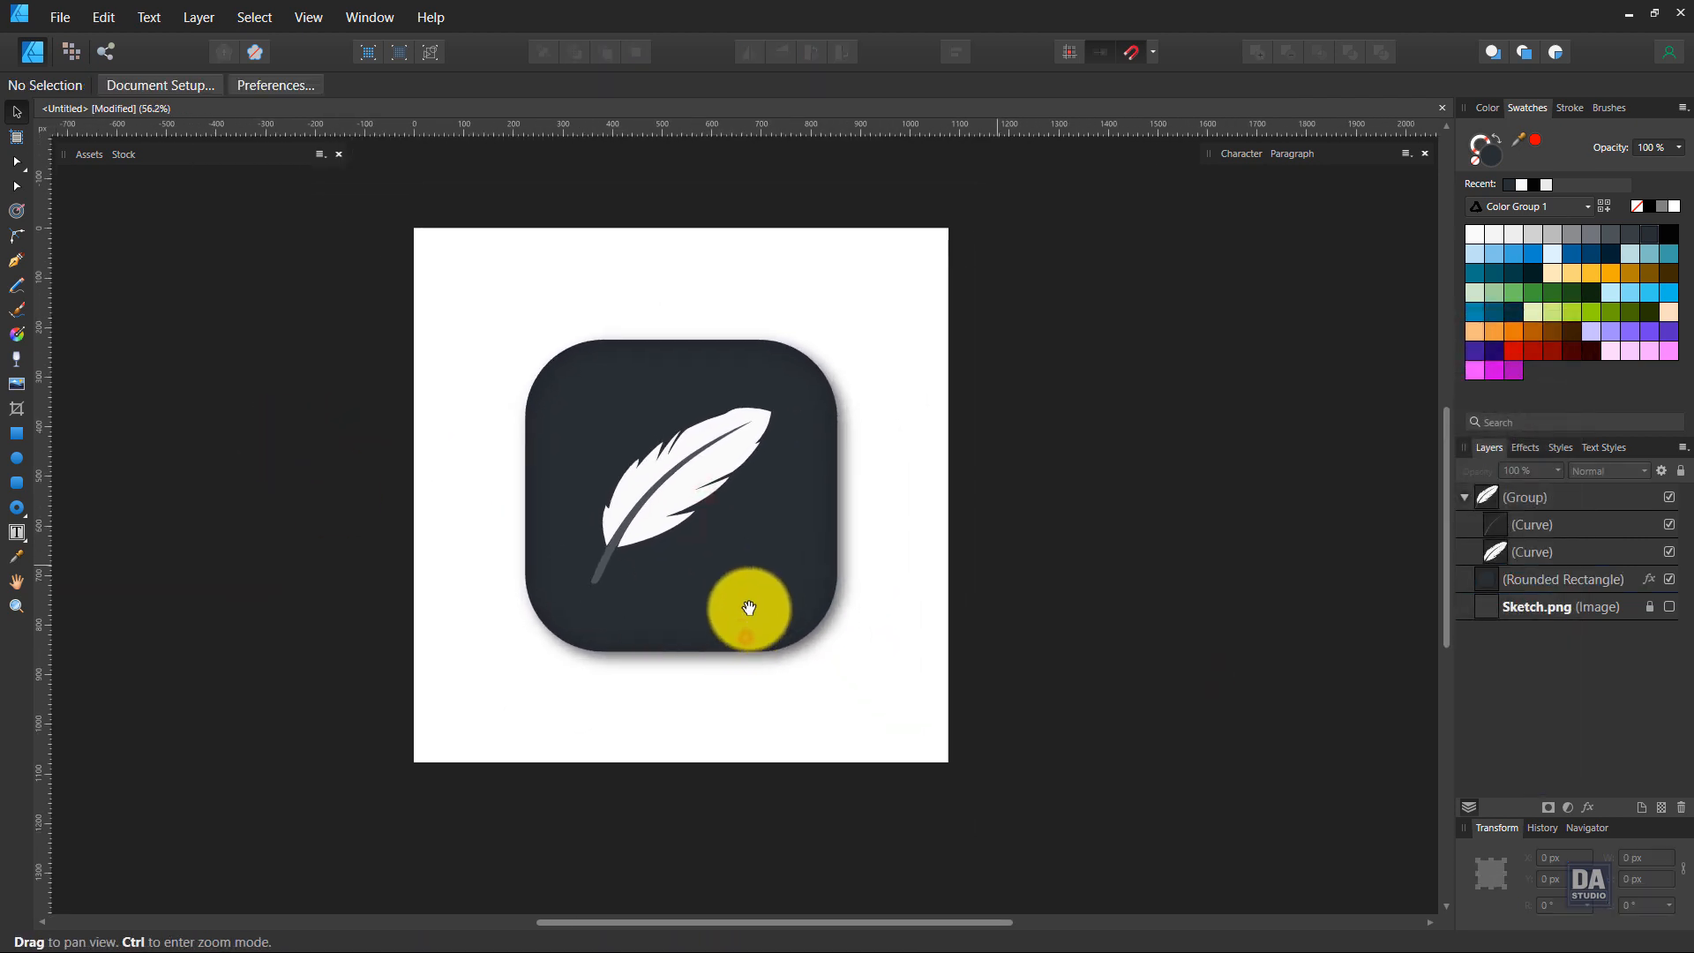
drag(548, 468, 598, 464)
drag(786, 461, 701, 499)
drag(746, 568, 764, 565)
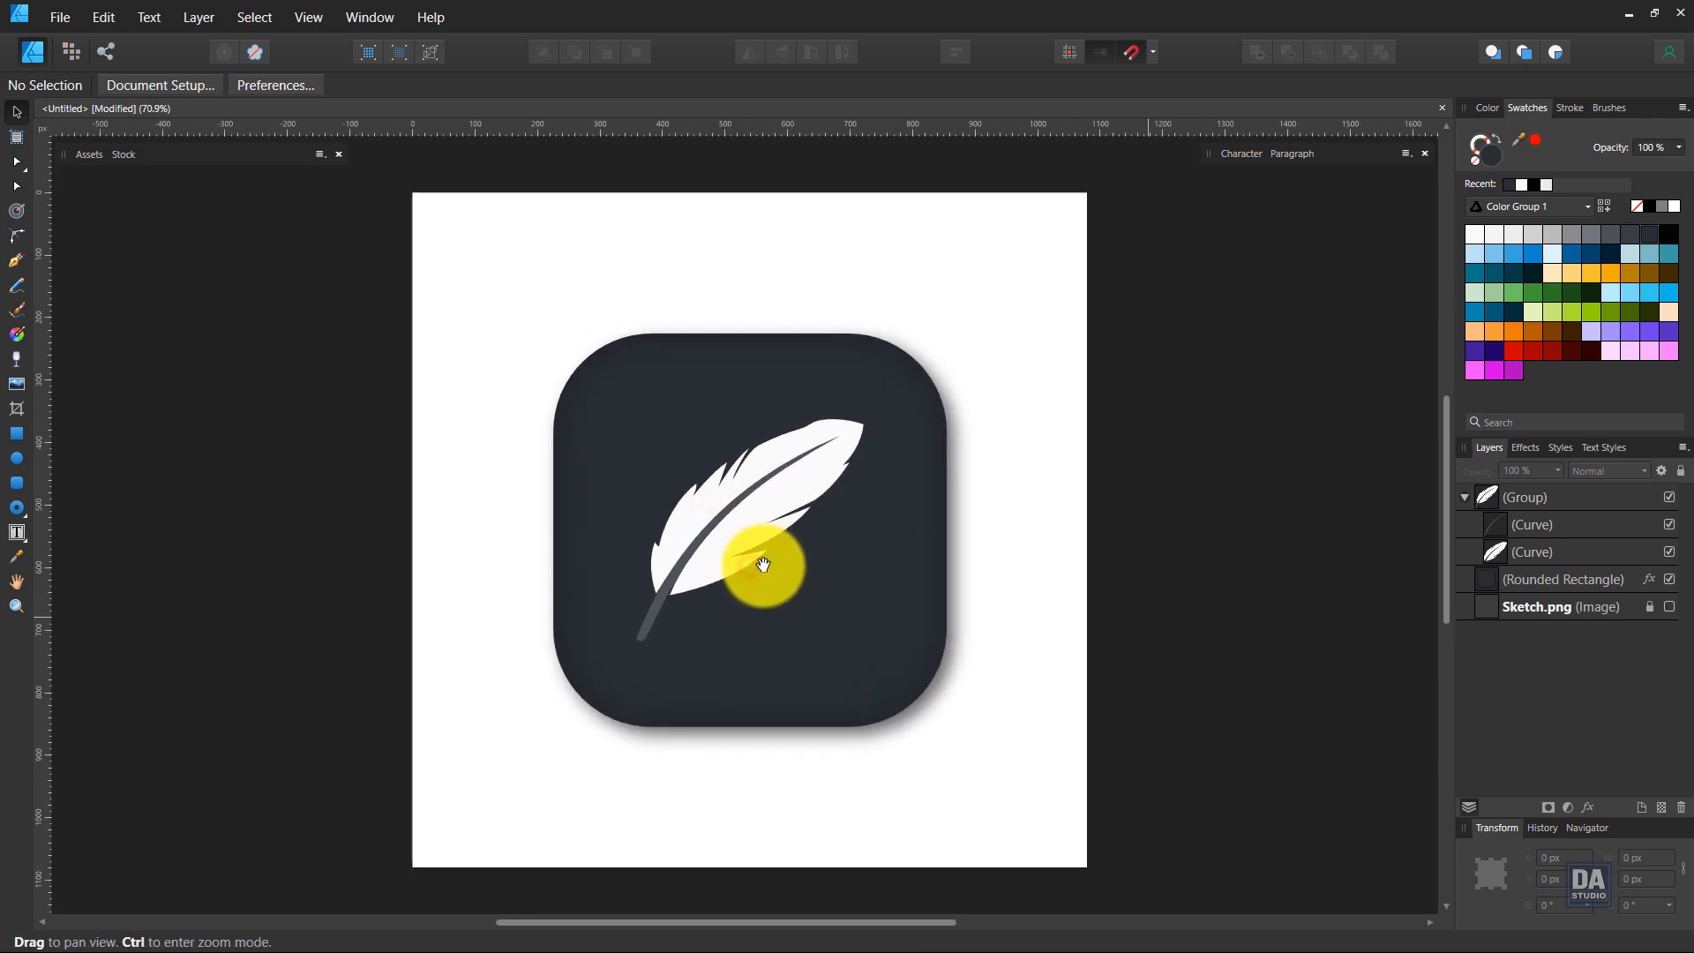
click(731, 564)
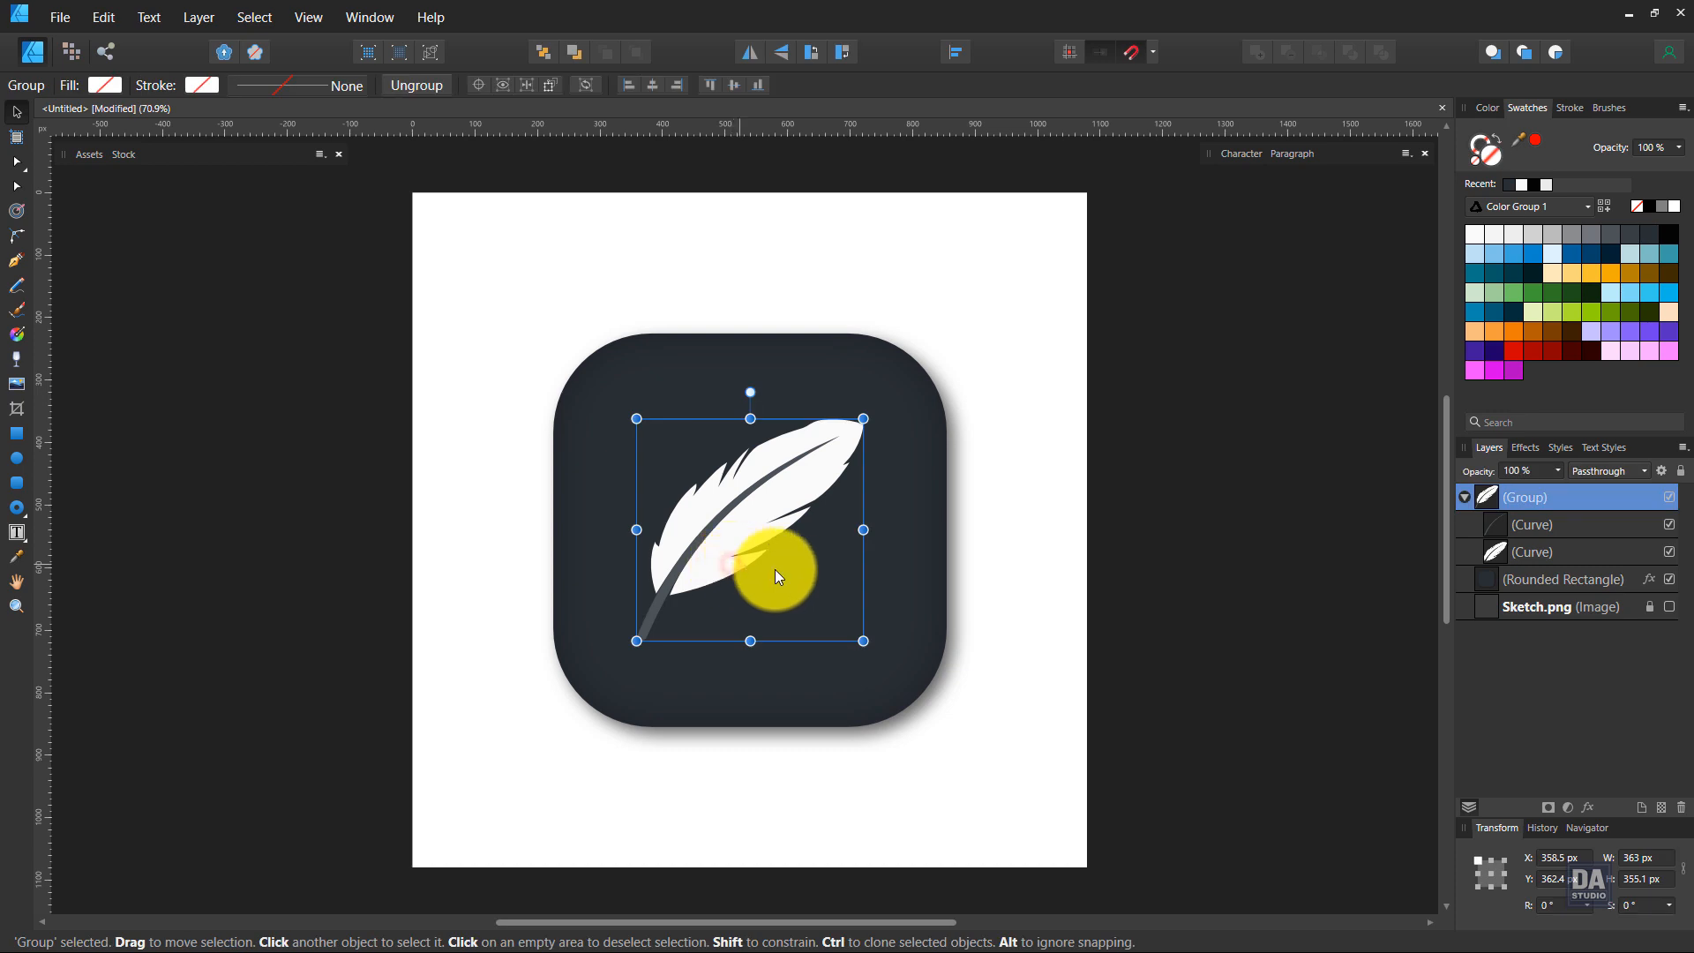
click(1591, 808)
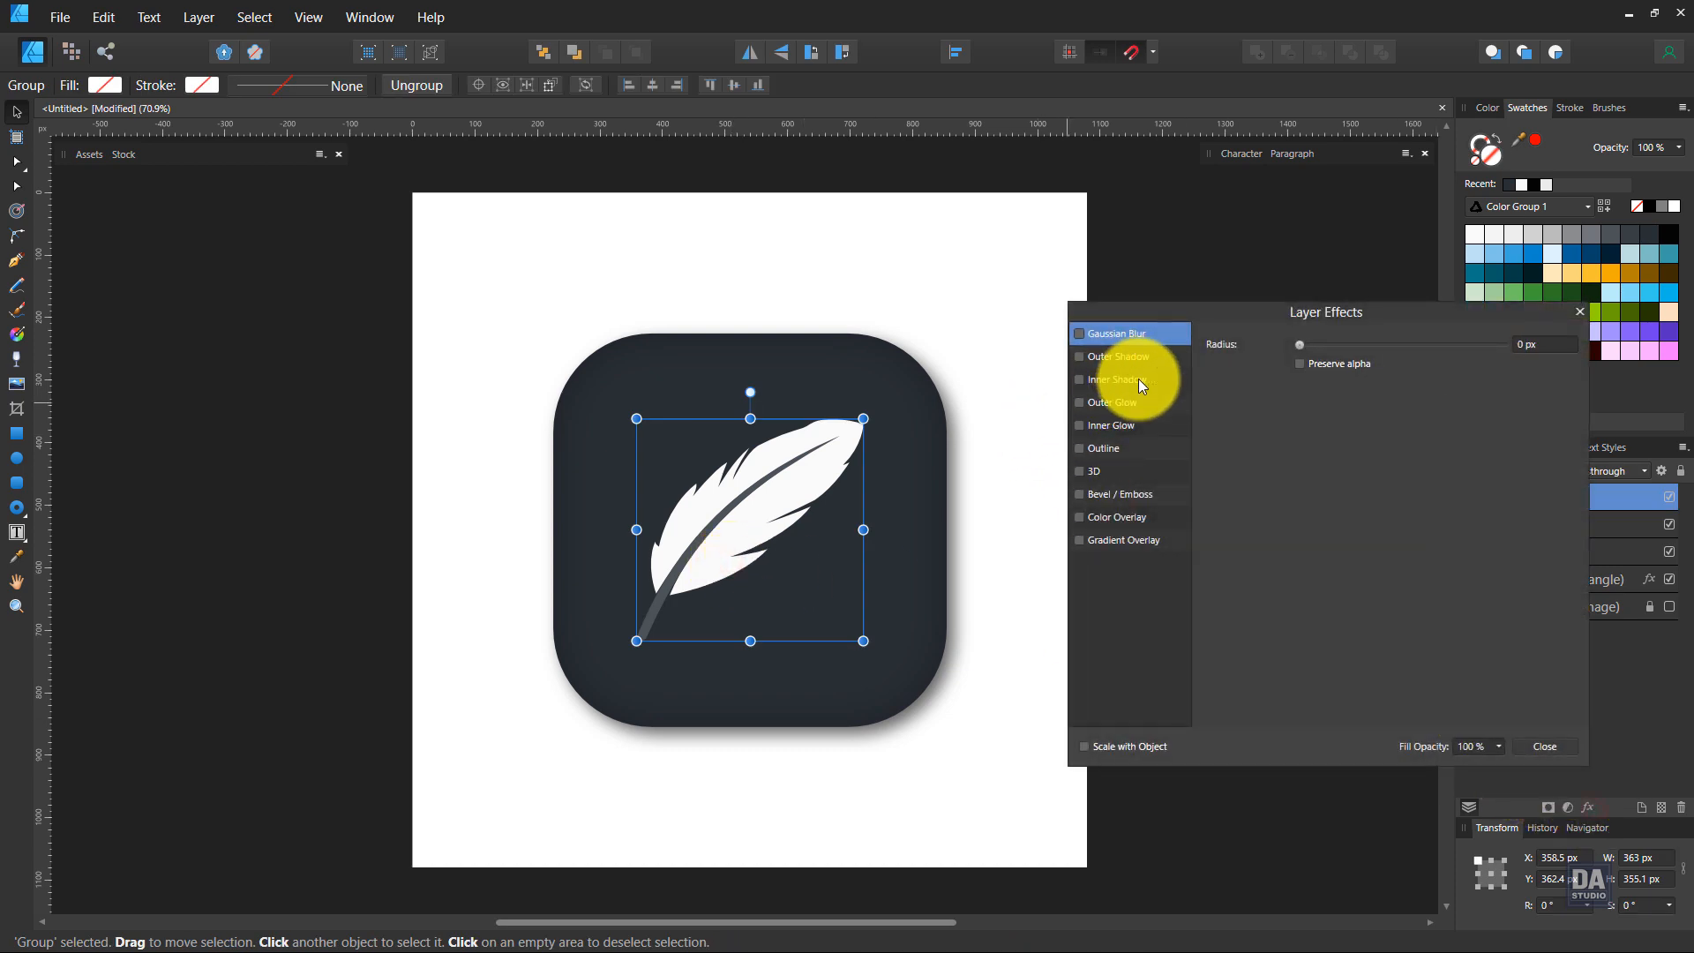
click(1161, 361)
drag(1306, 388, 1409, 386)
drag(1300, 408, 1390, 367)
click(1556, 750)
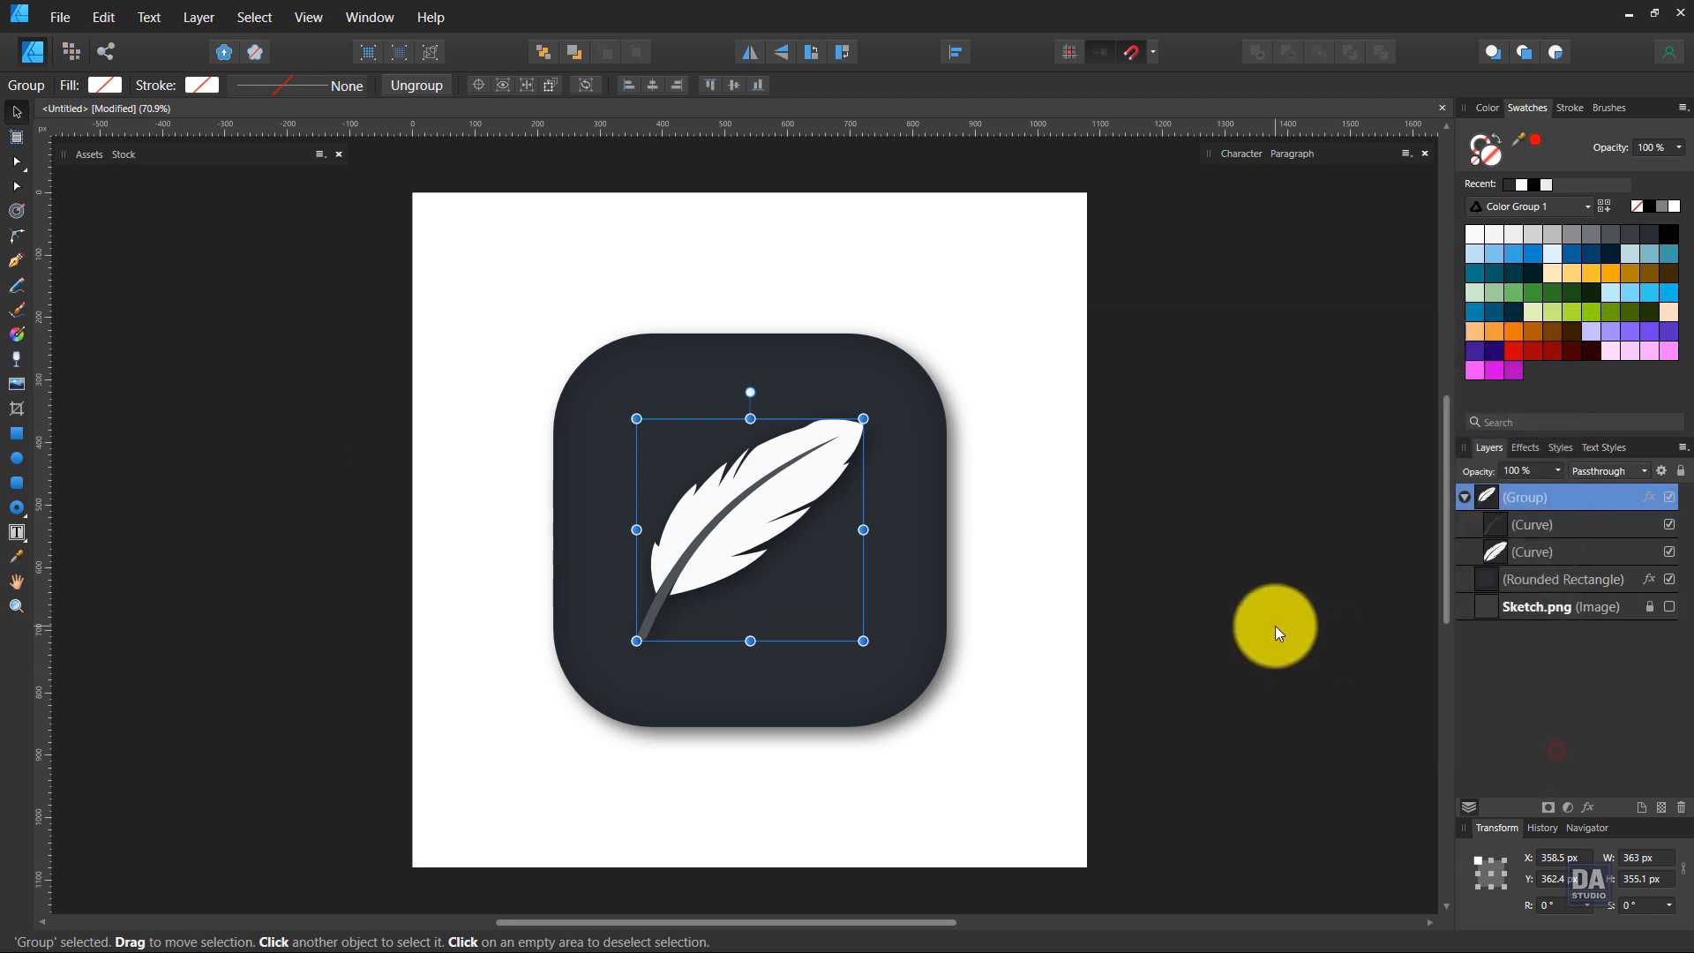
click(1236, 616)
Add 18% noise to the dark rounded rectangle's fill colour and deselect it
key(z)
mouse_move(803, 636)
mouse_down()
mouse_move(824, 632)
mouse_move(845, 674)
mouse_move(804, 665)
mouse_up()
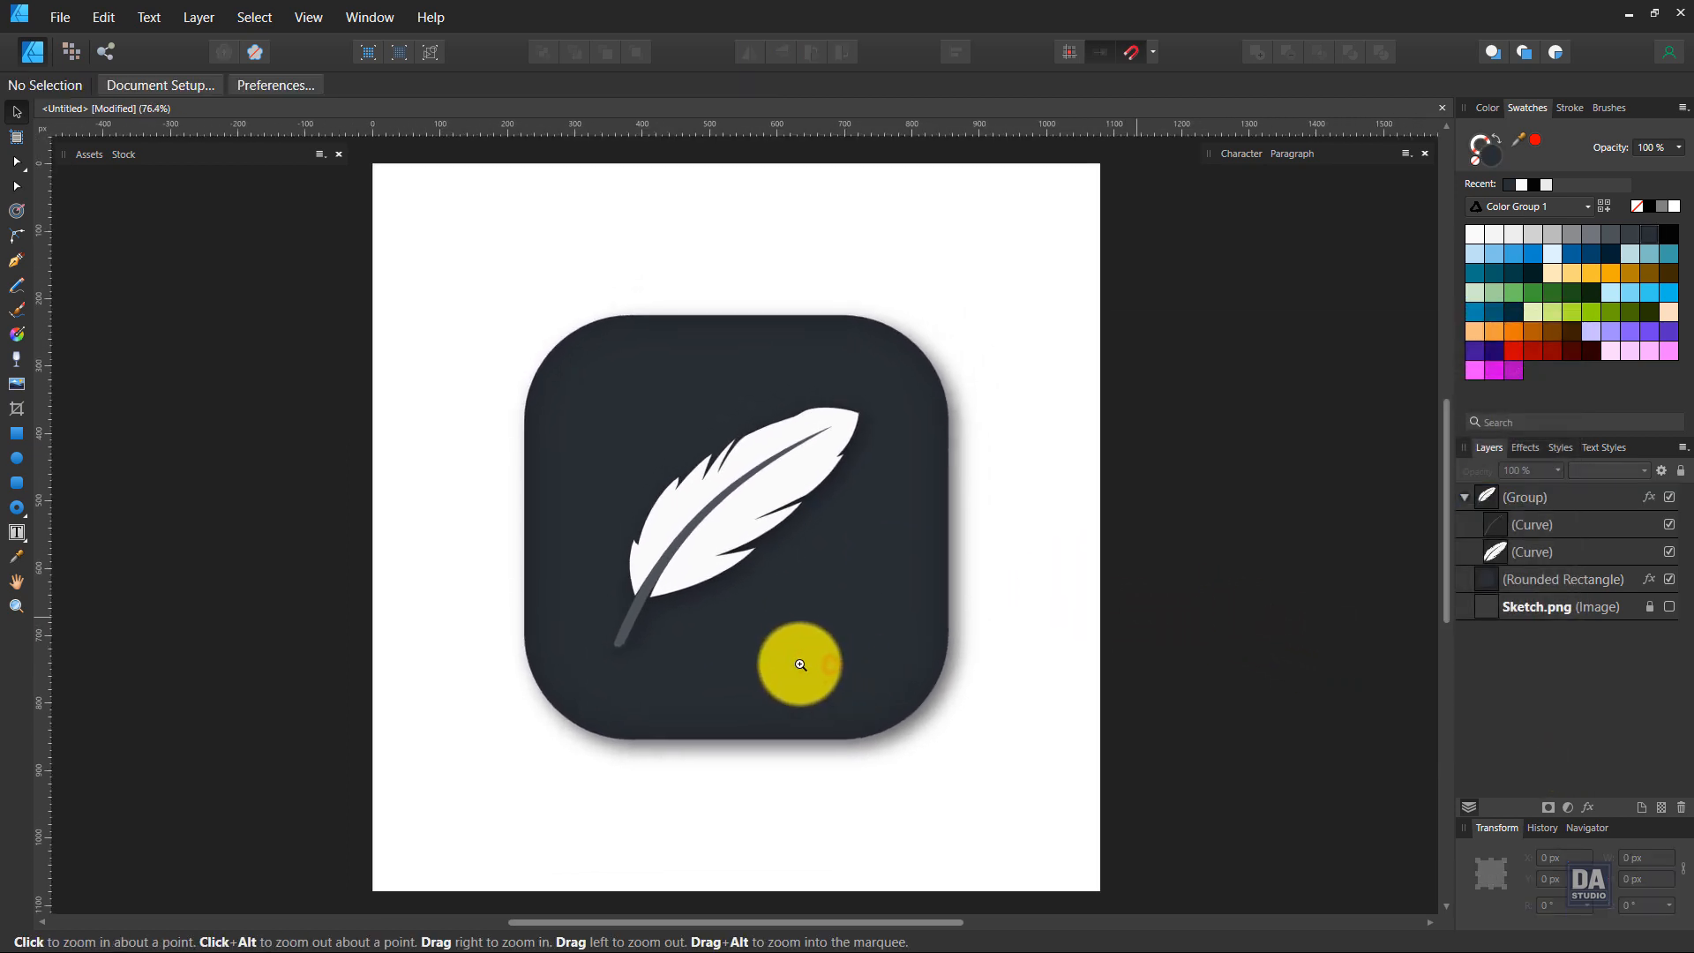
key(v)
click(831, 665)
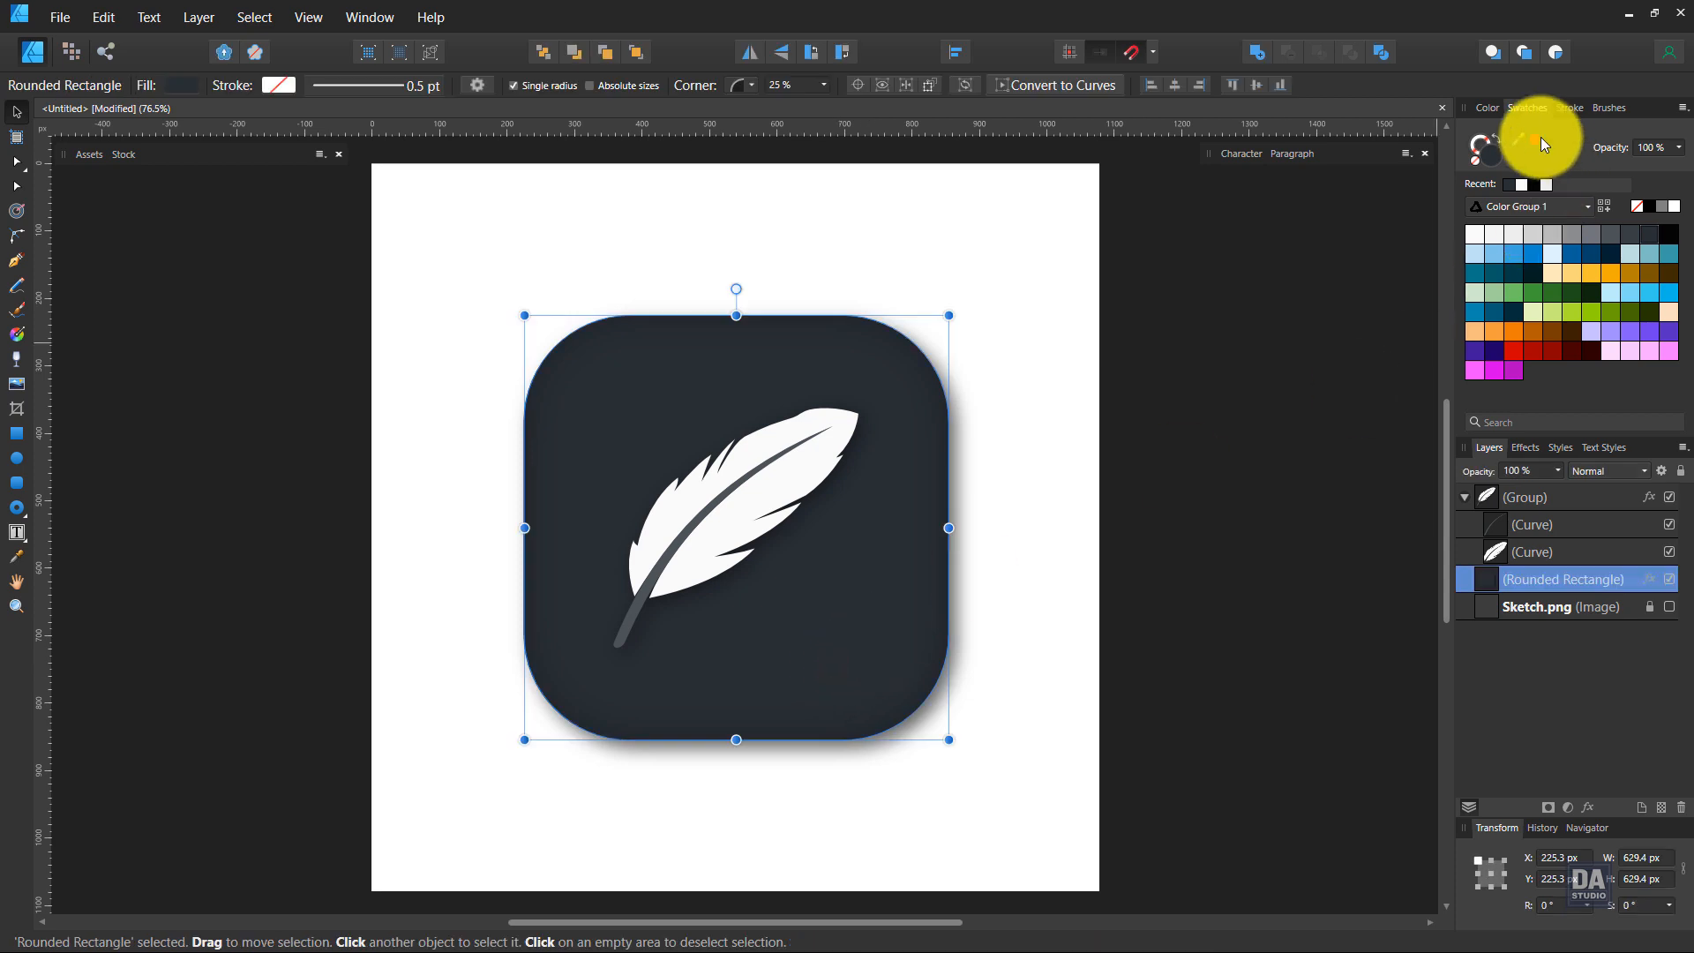
click(1488, 109)
click(1480, 309)
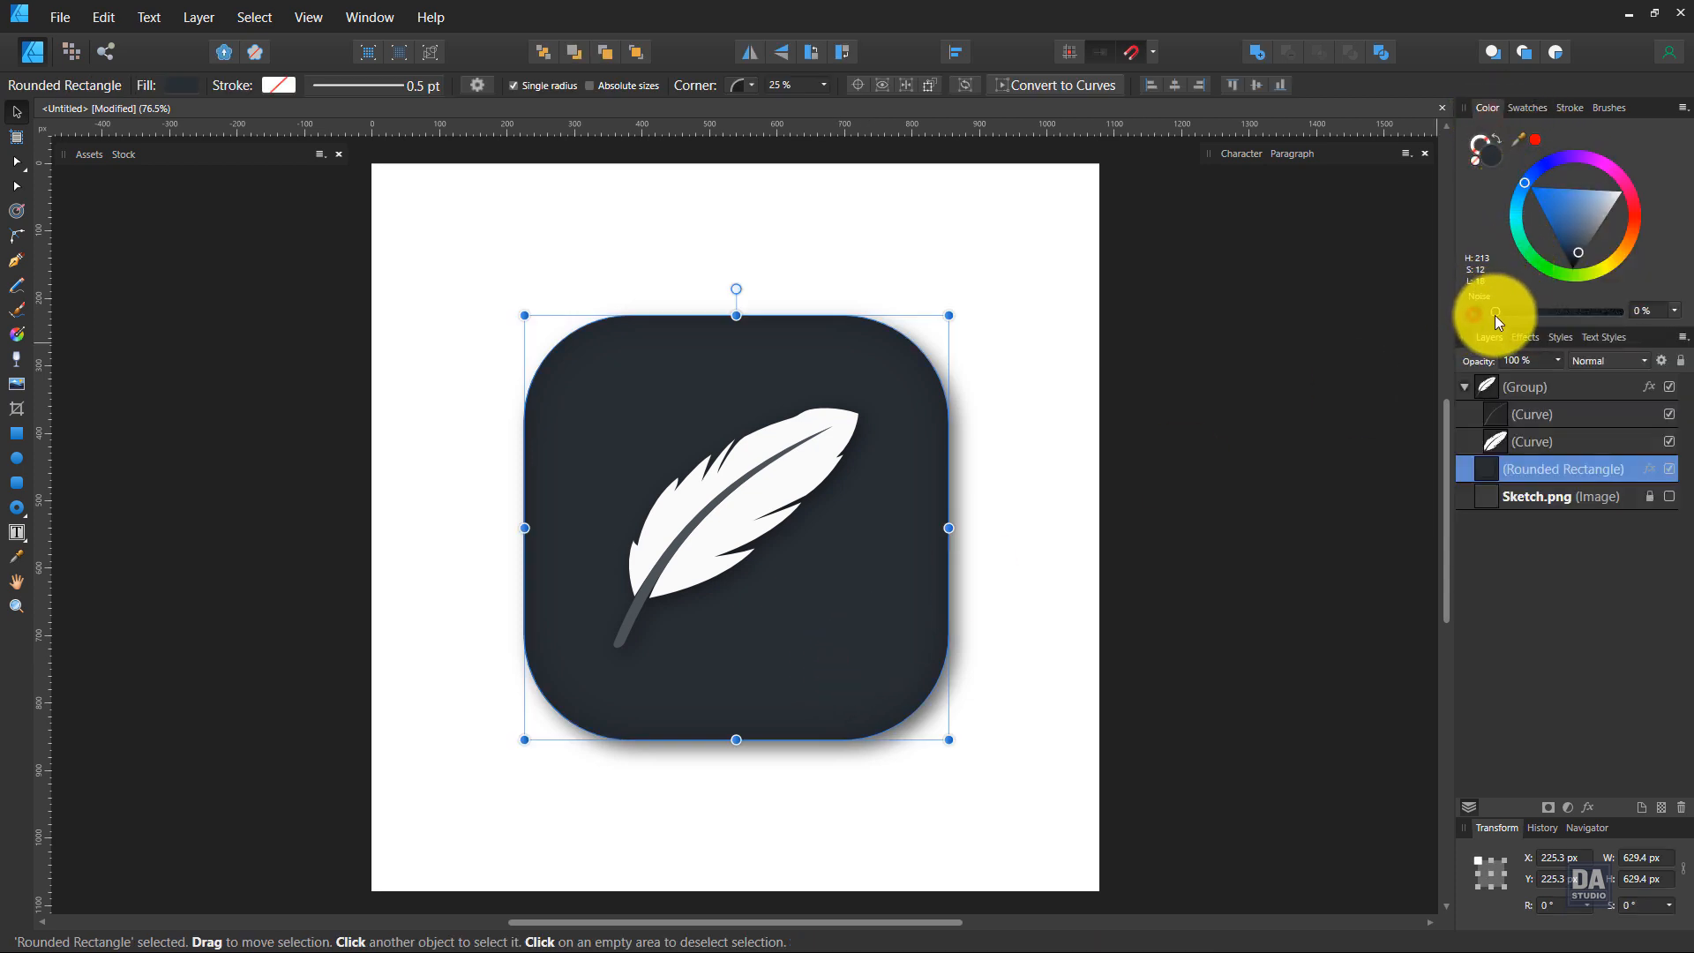
drag(1495, 315, 1538, 311)
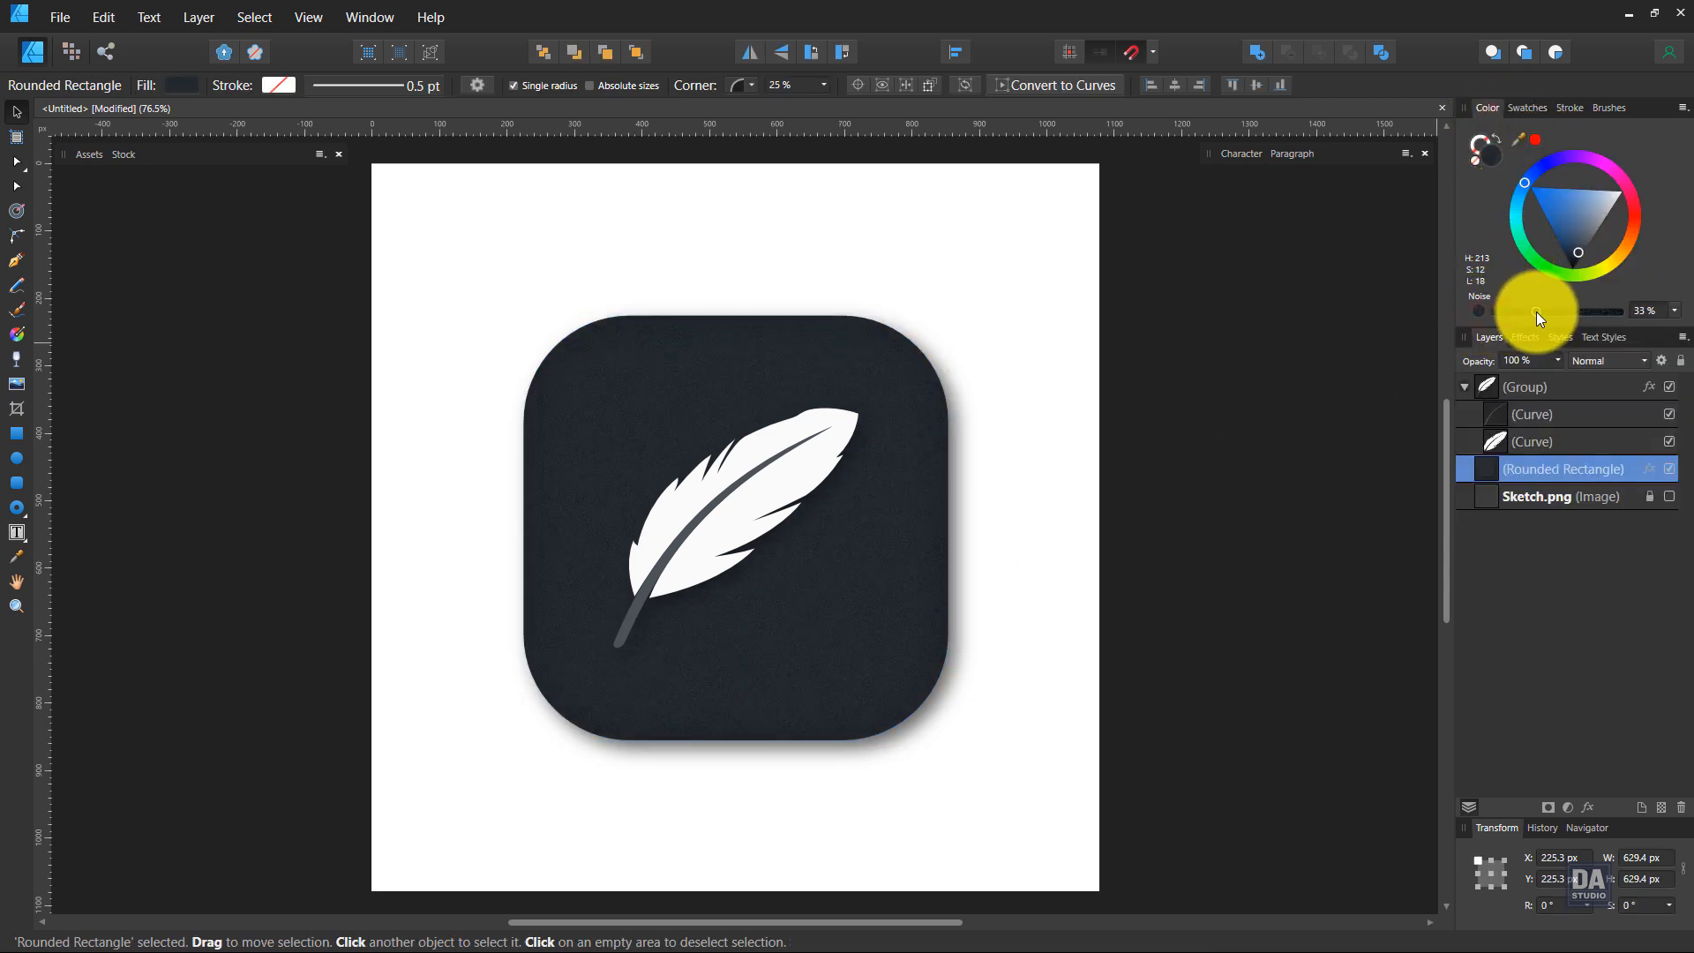
drag(1539, 313, 1526, 310)
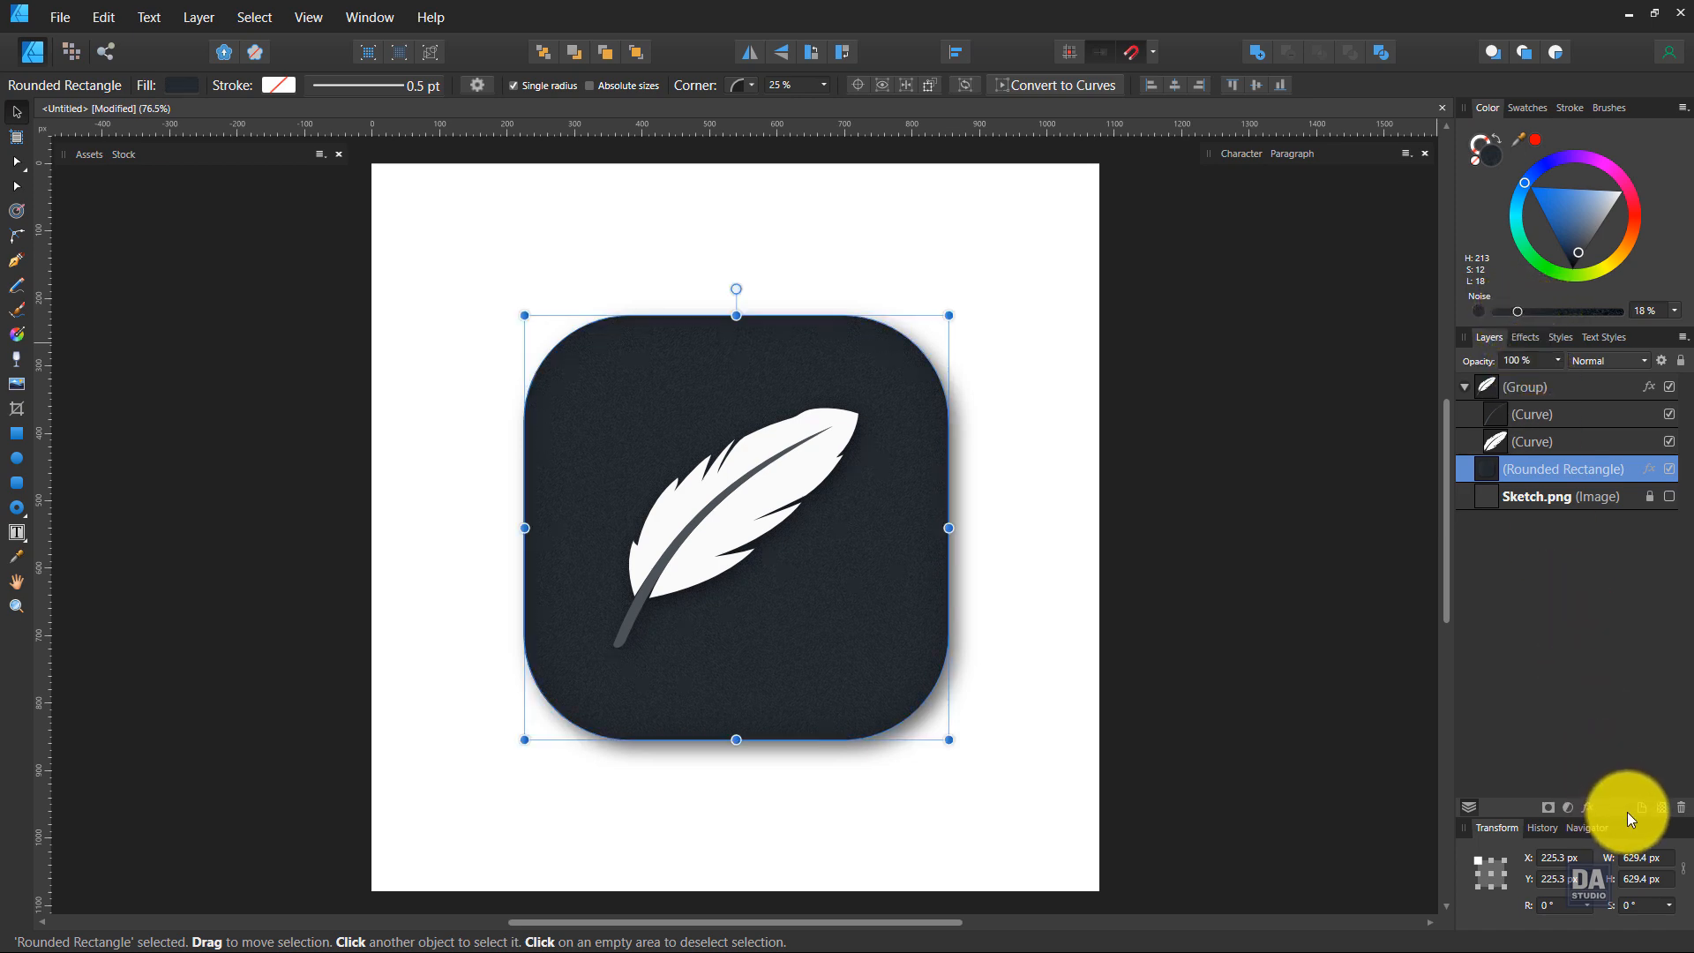
click(1156, 651)
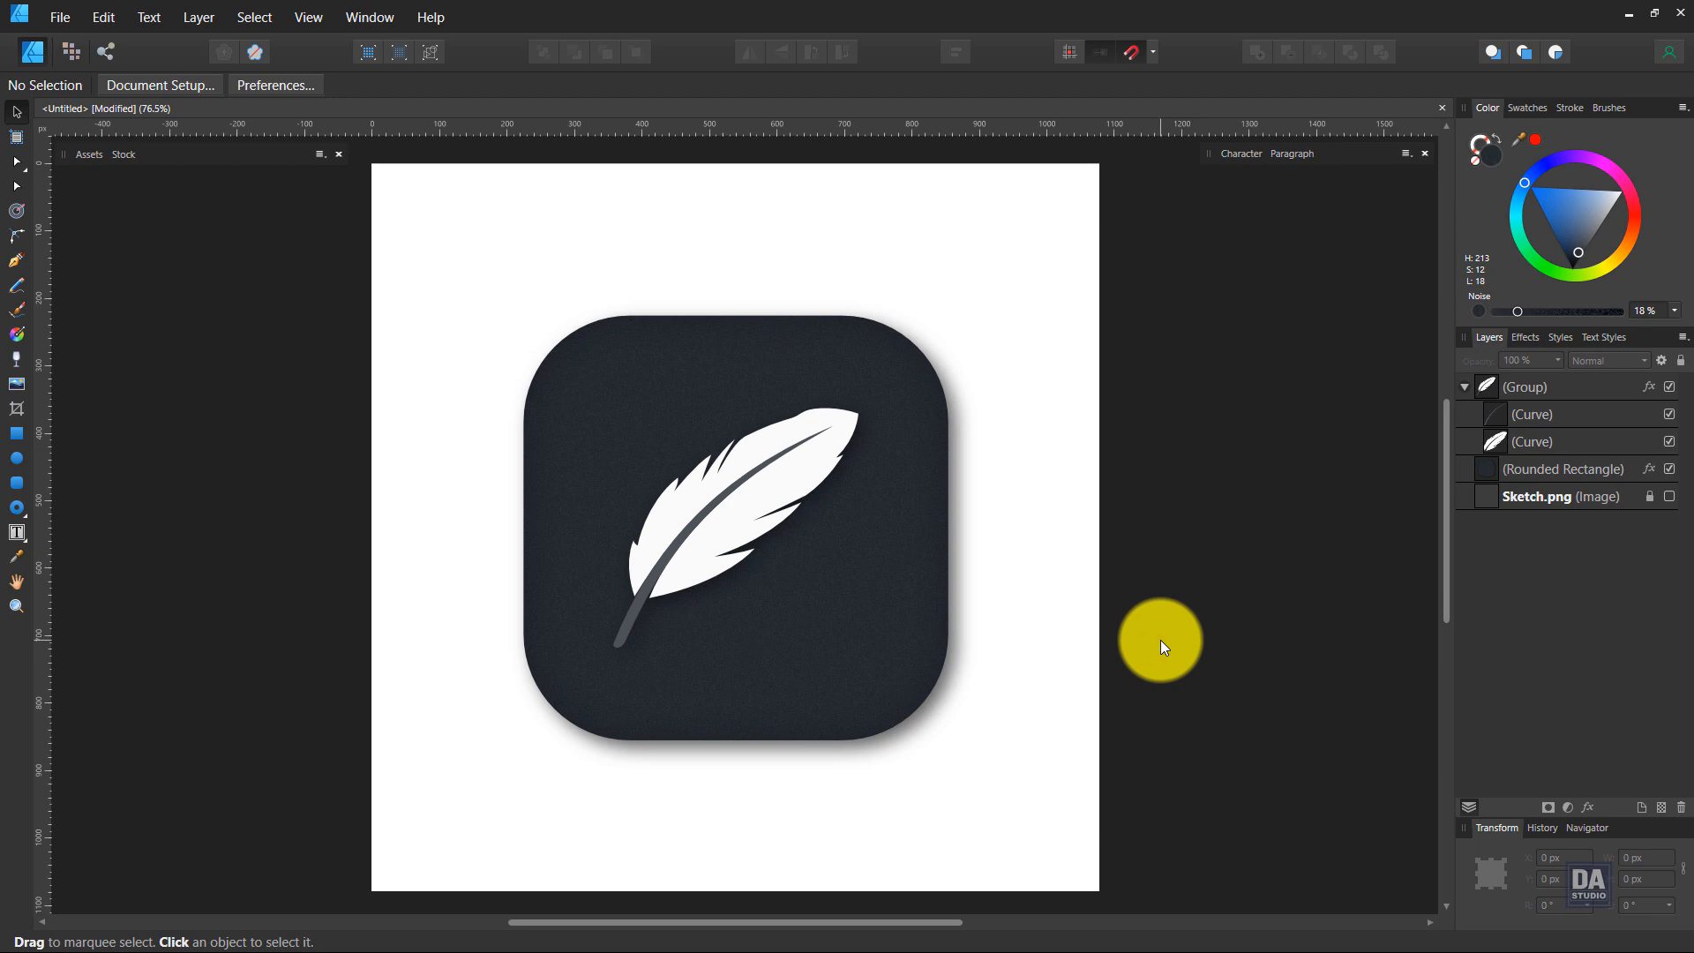
Fill the white feather body with the blue-to-cyan gradient from the Fancy Gradient palette and deselect it
click(781, 532)
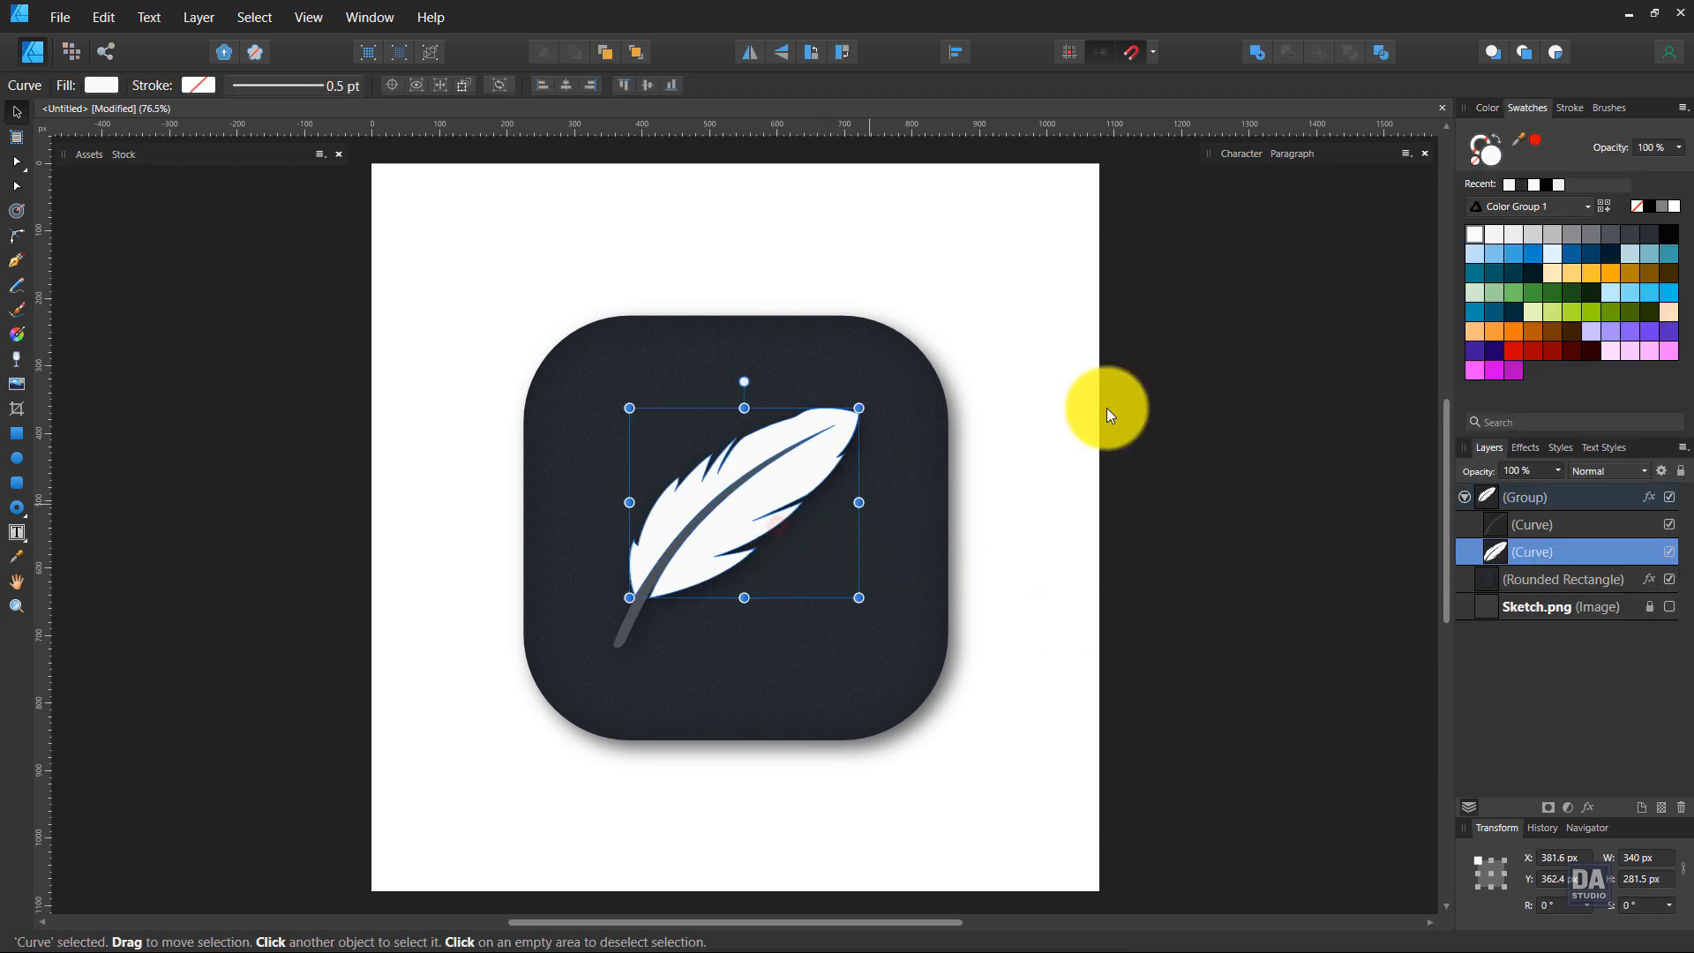
click(1519, 205)
scroll(1542, 309, up, 1)
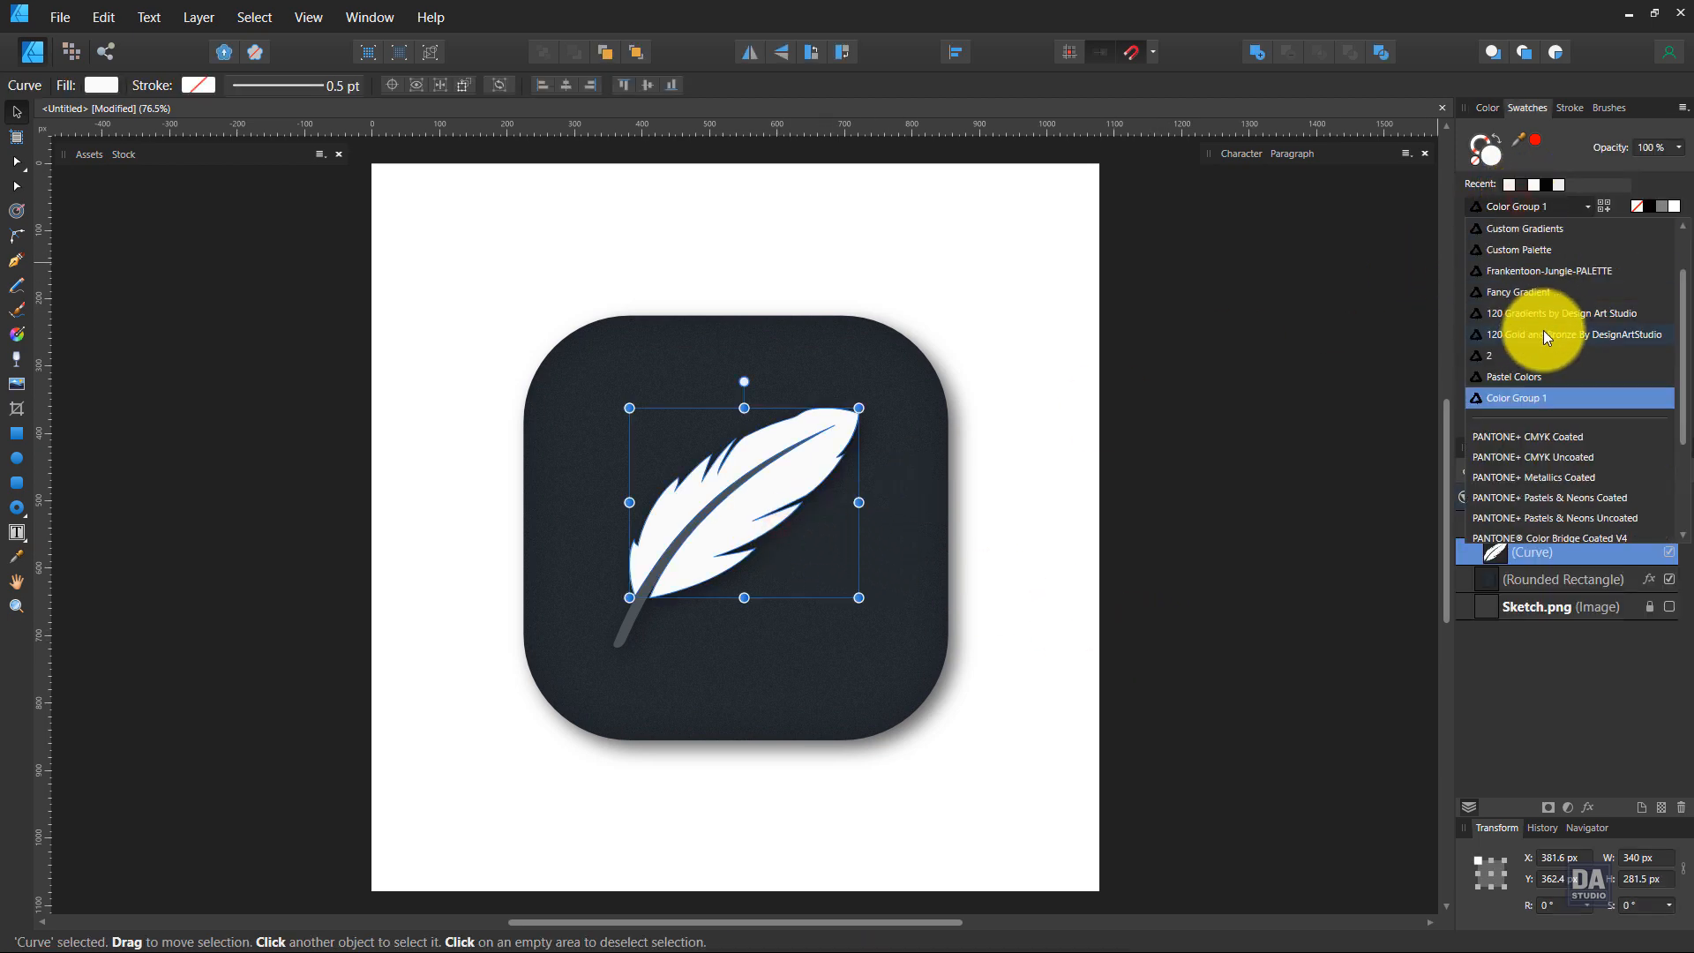
click(1544, 319)
click(1548, 209)
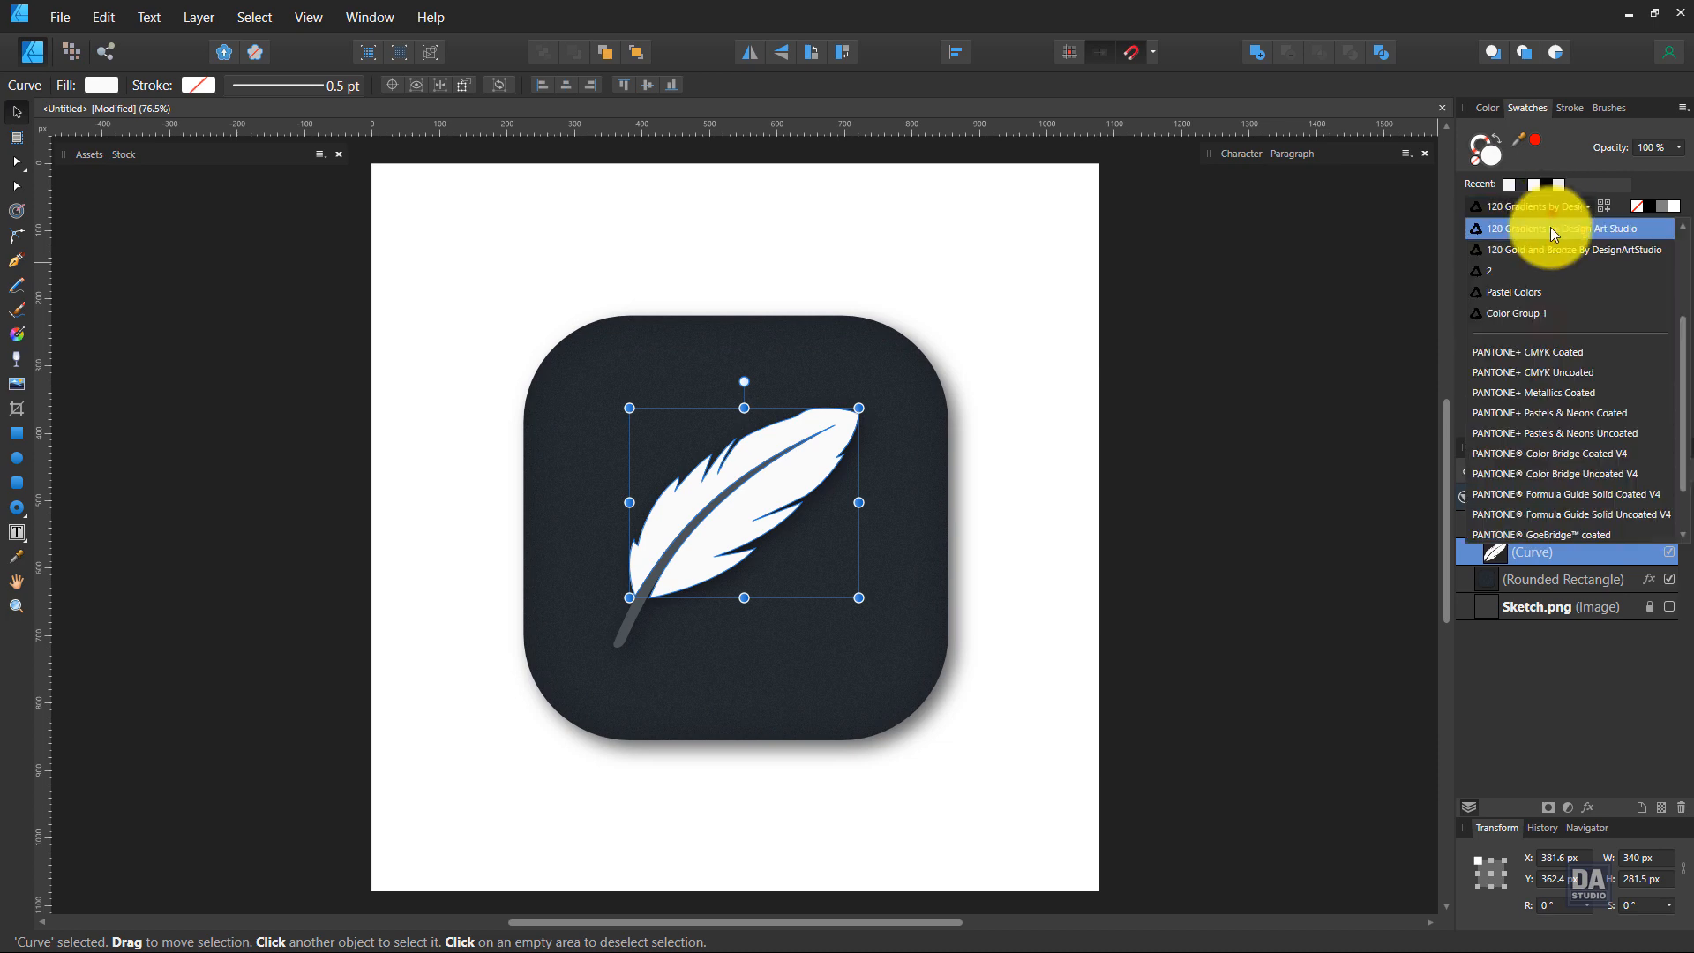
scroll(1548, 265, up, 2)
click(1533, 335)
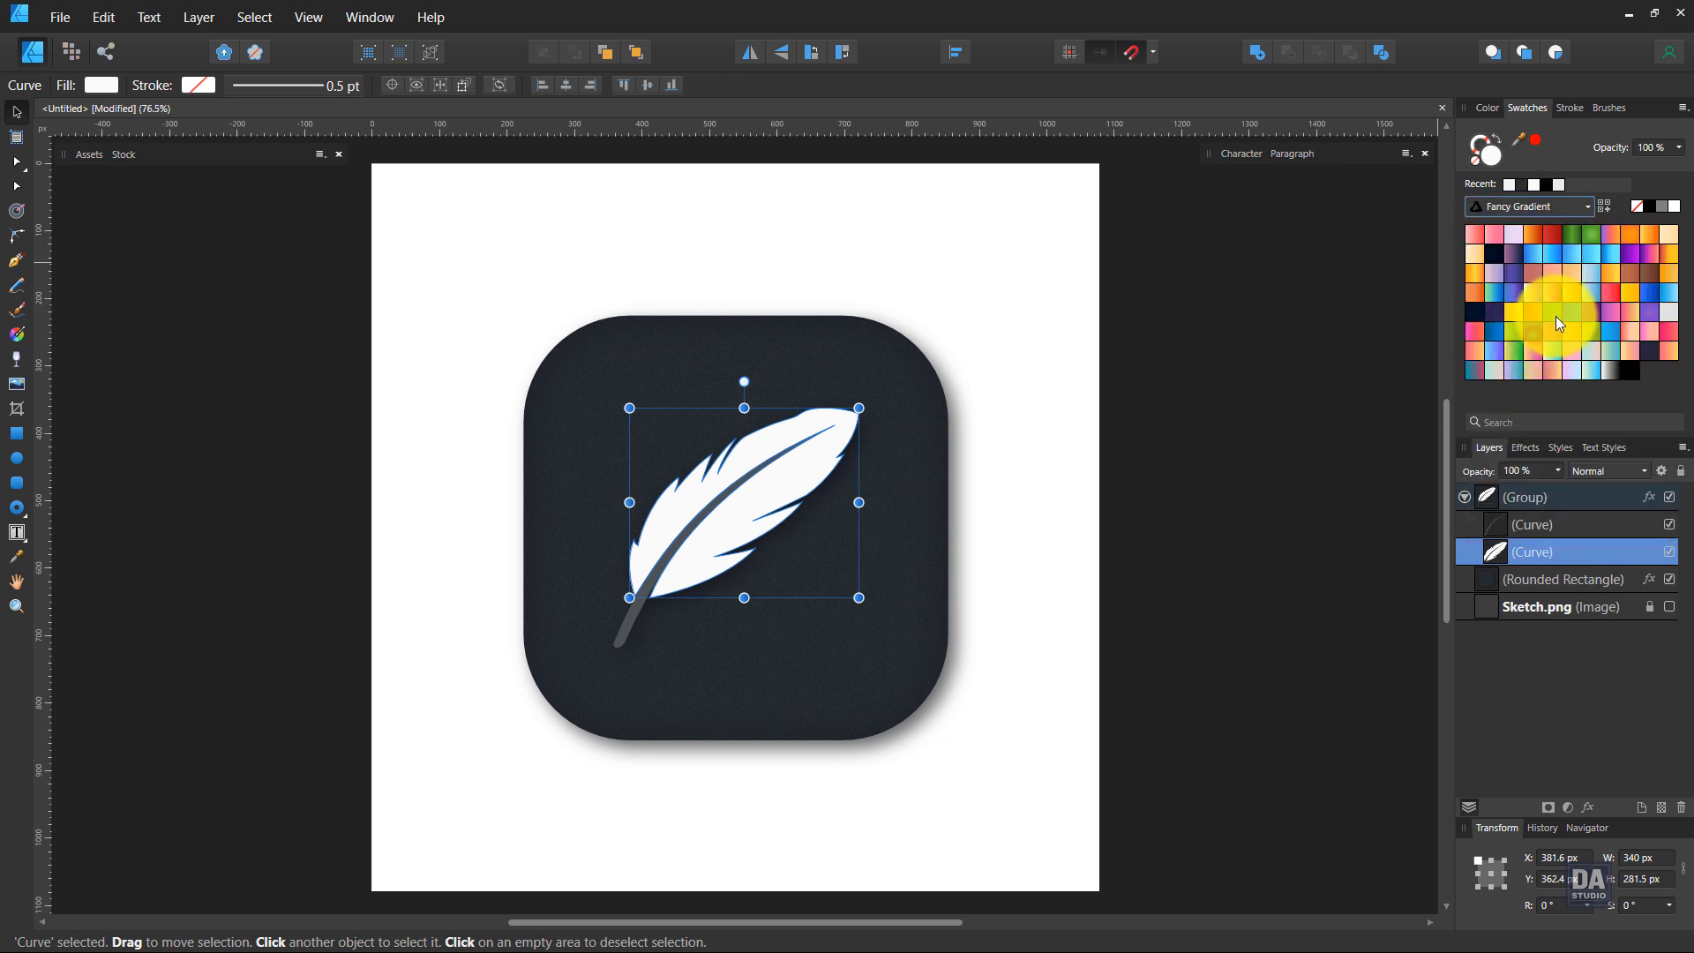
click(1537, 256)
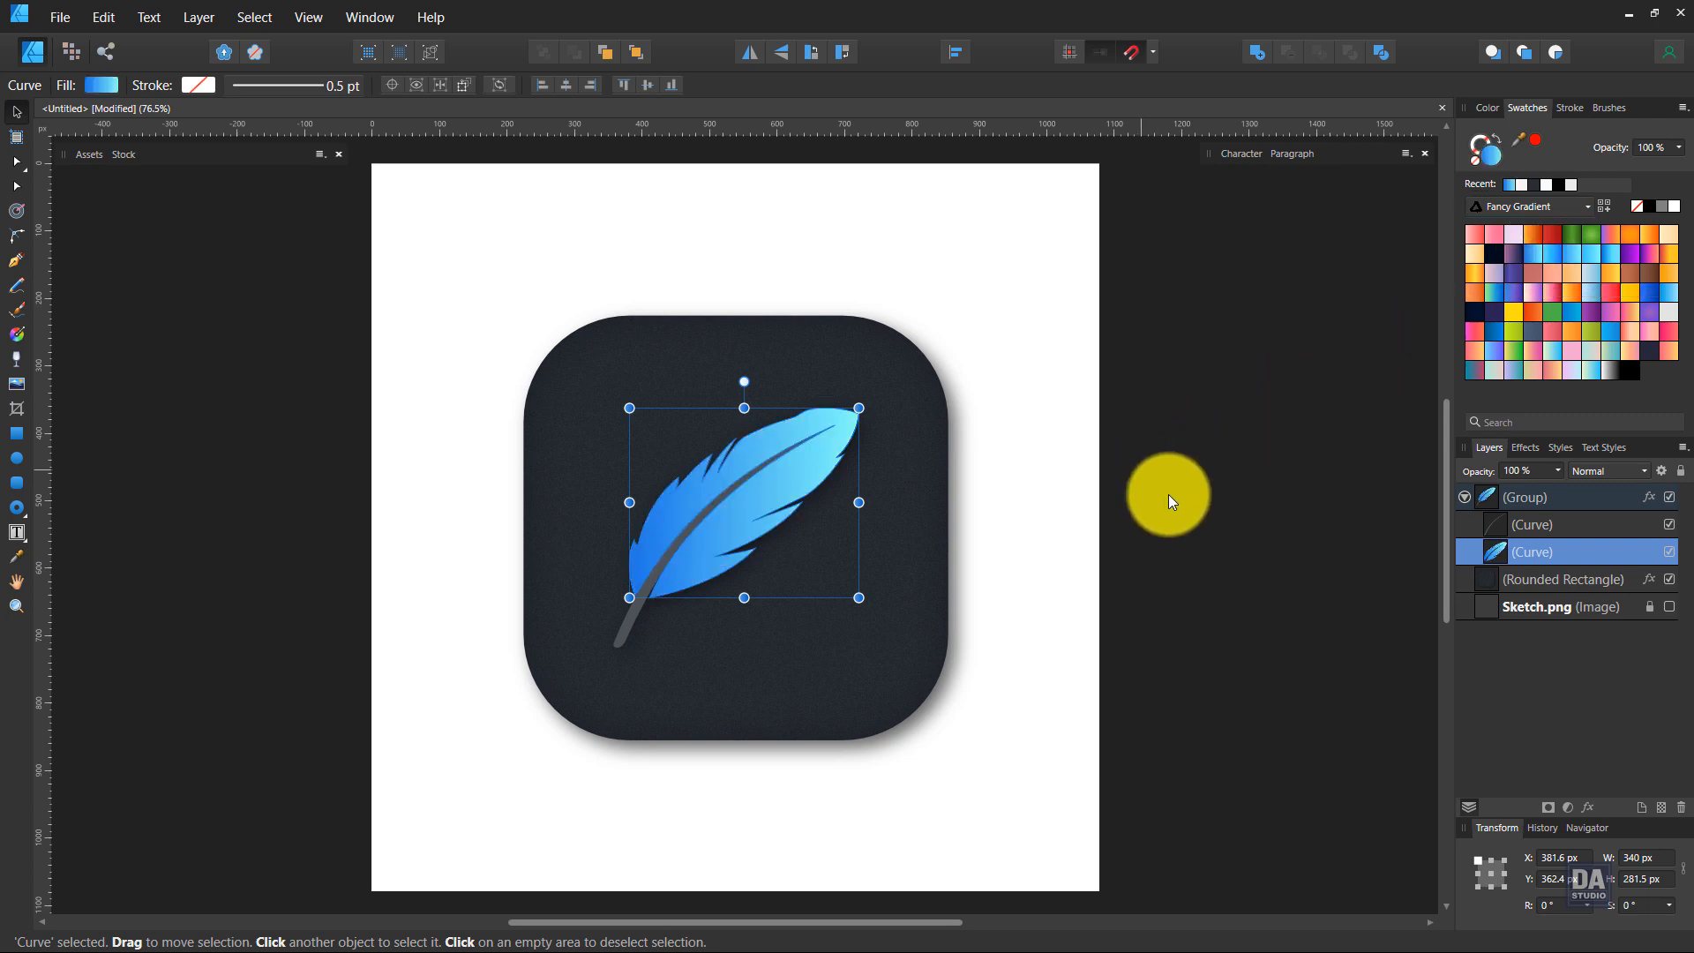
click(1210, 515)
Recolour the feather's shaft with the custom light cyan fill #C2F1F6
key(z)
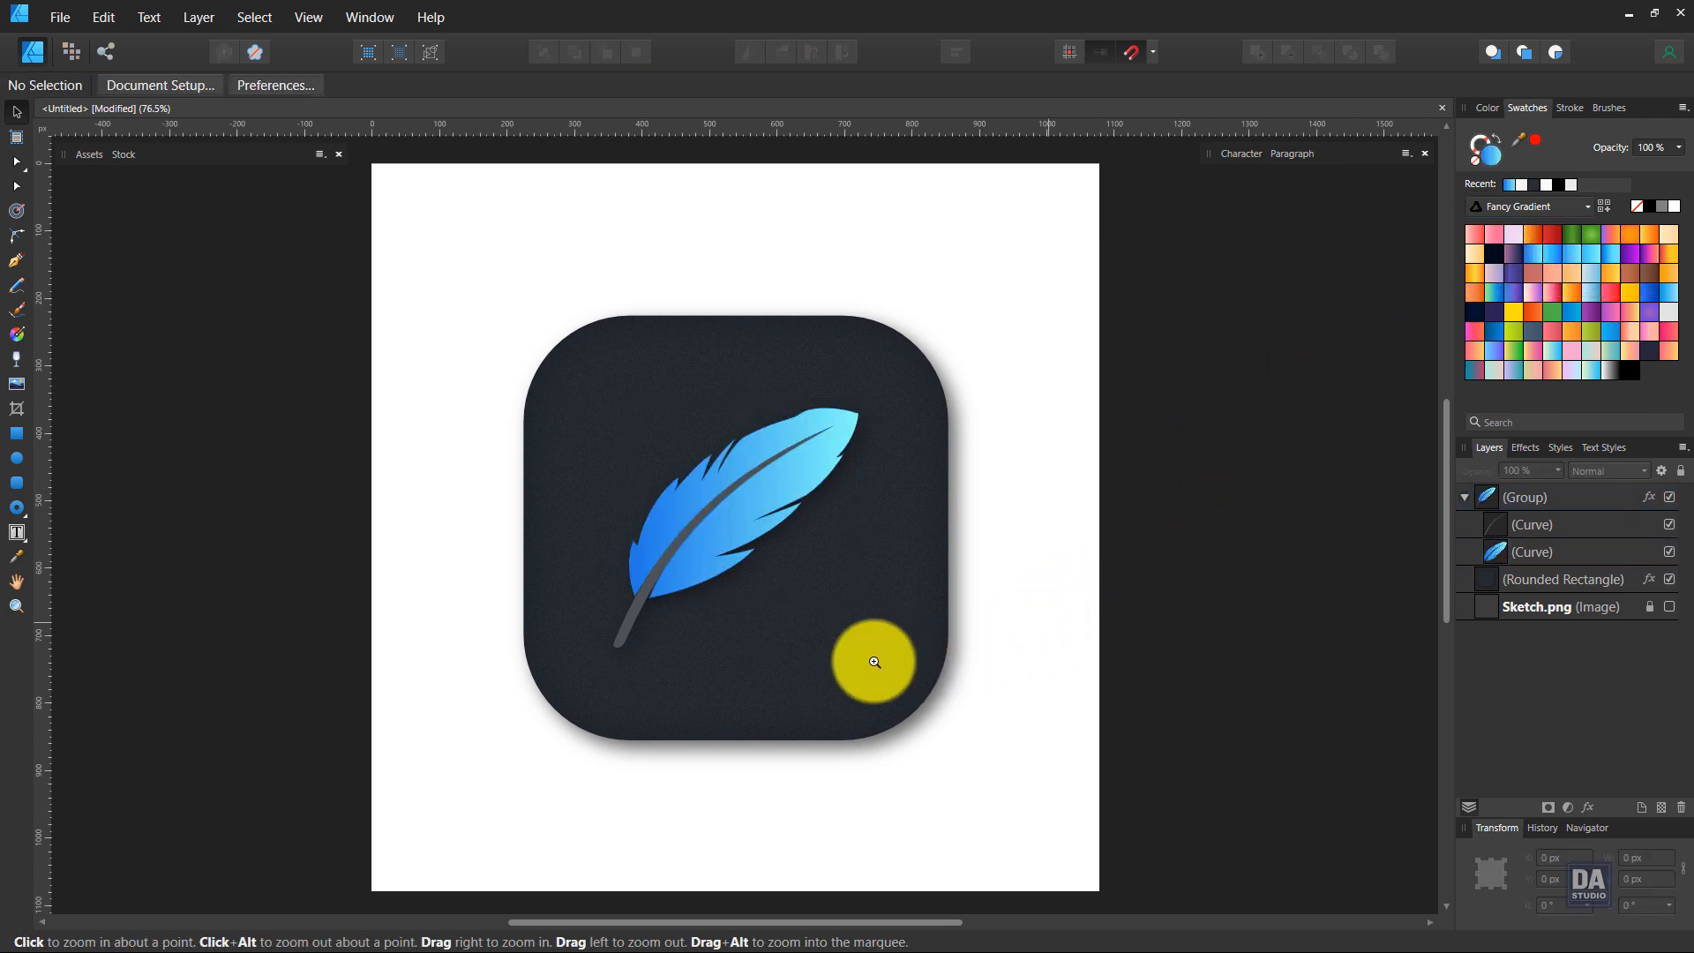
drag(878, 646, 918, 633)
key(v)
double_click(585, 637)
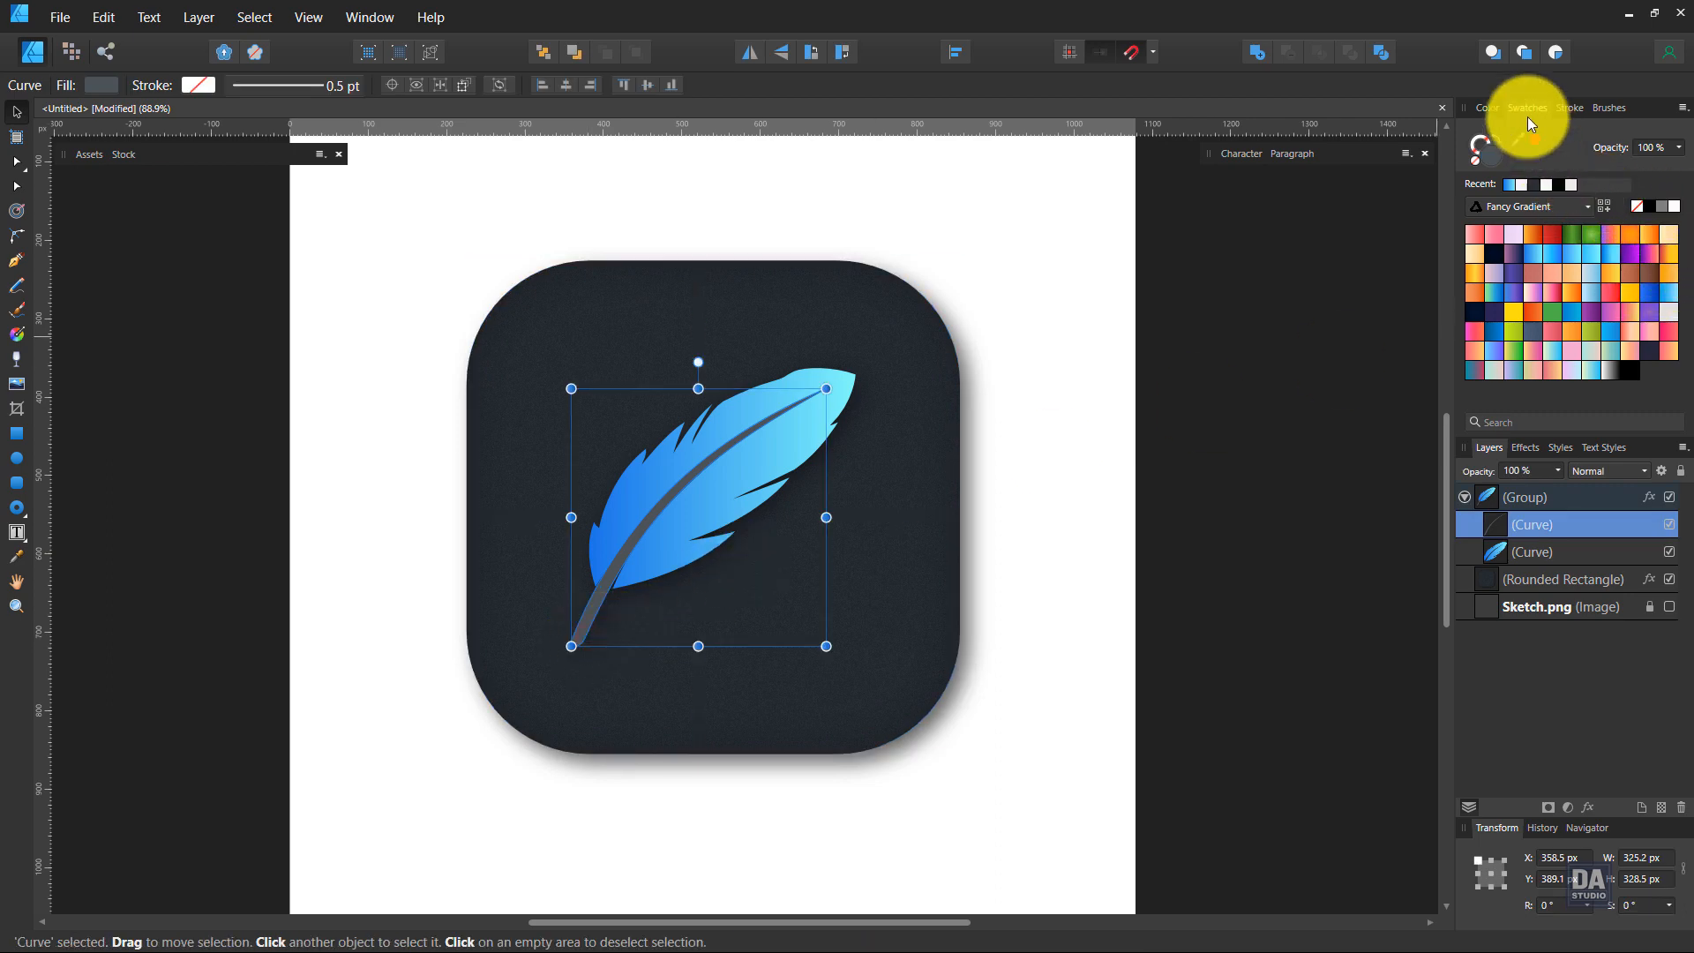
click(1522, 181)
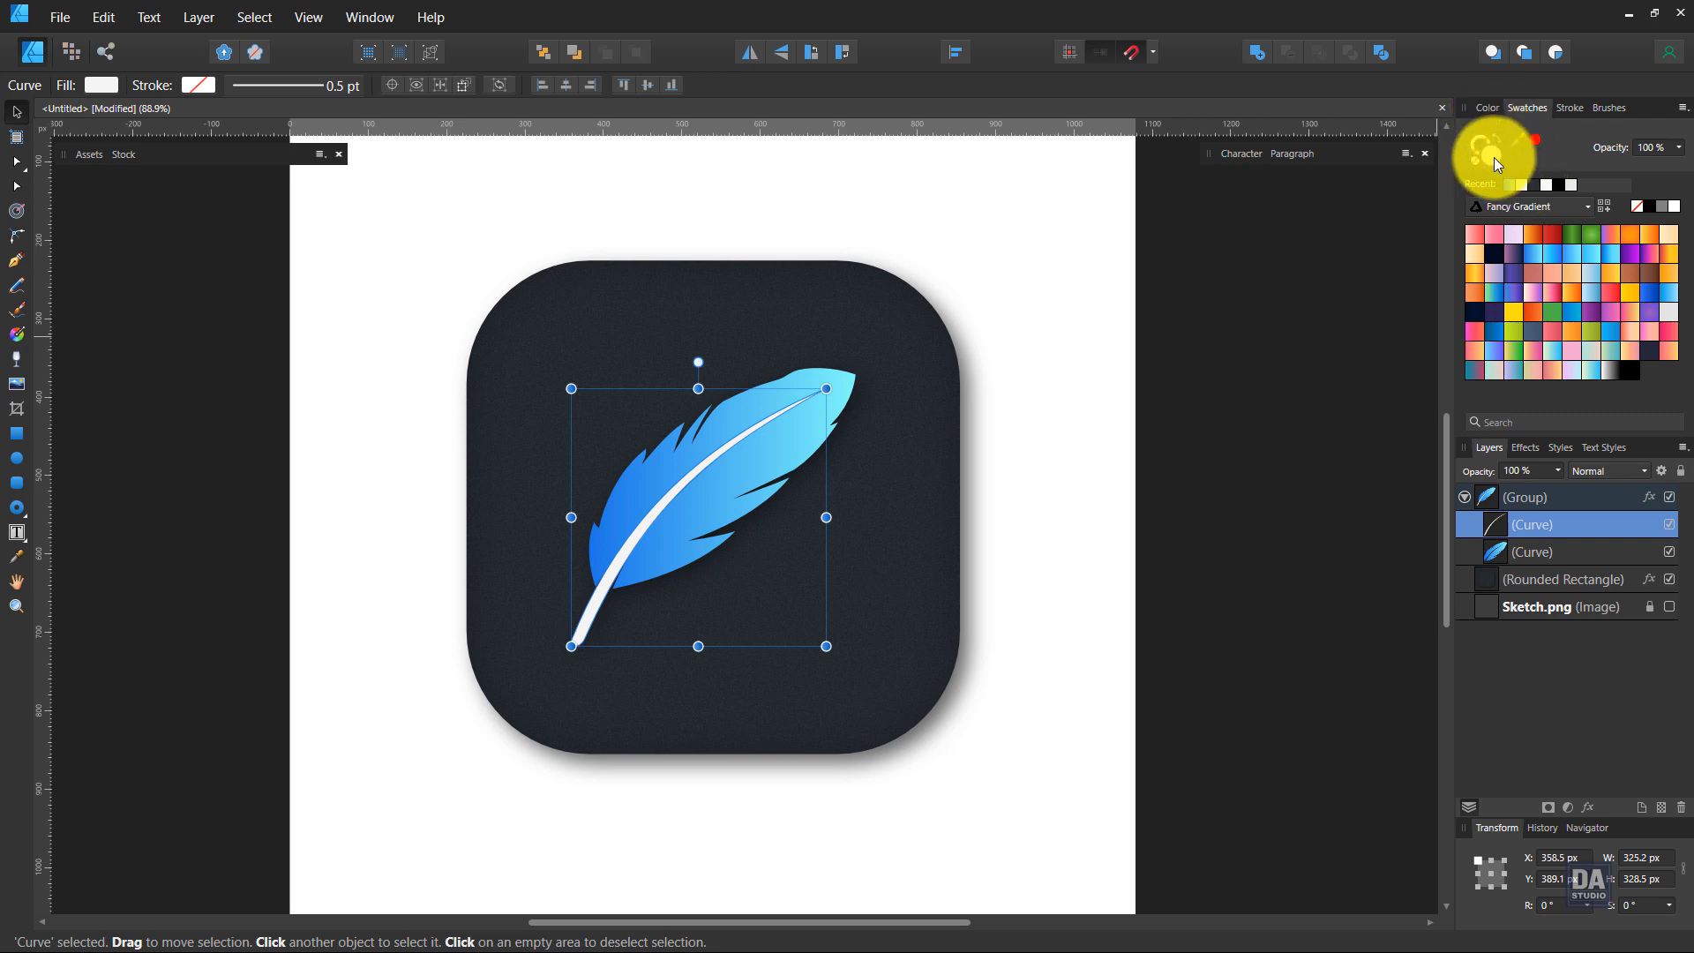
double_click(1494, 151)
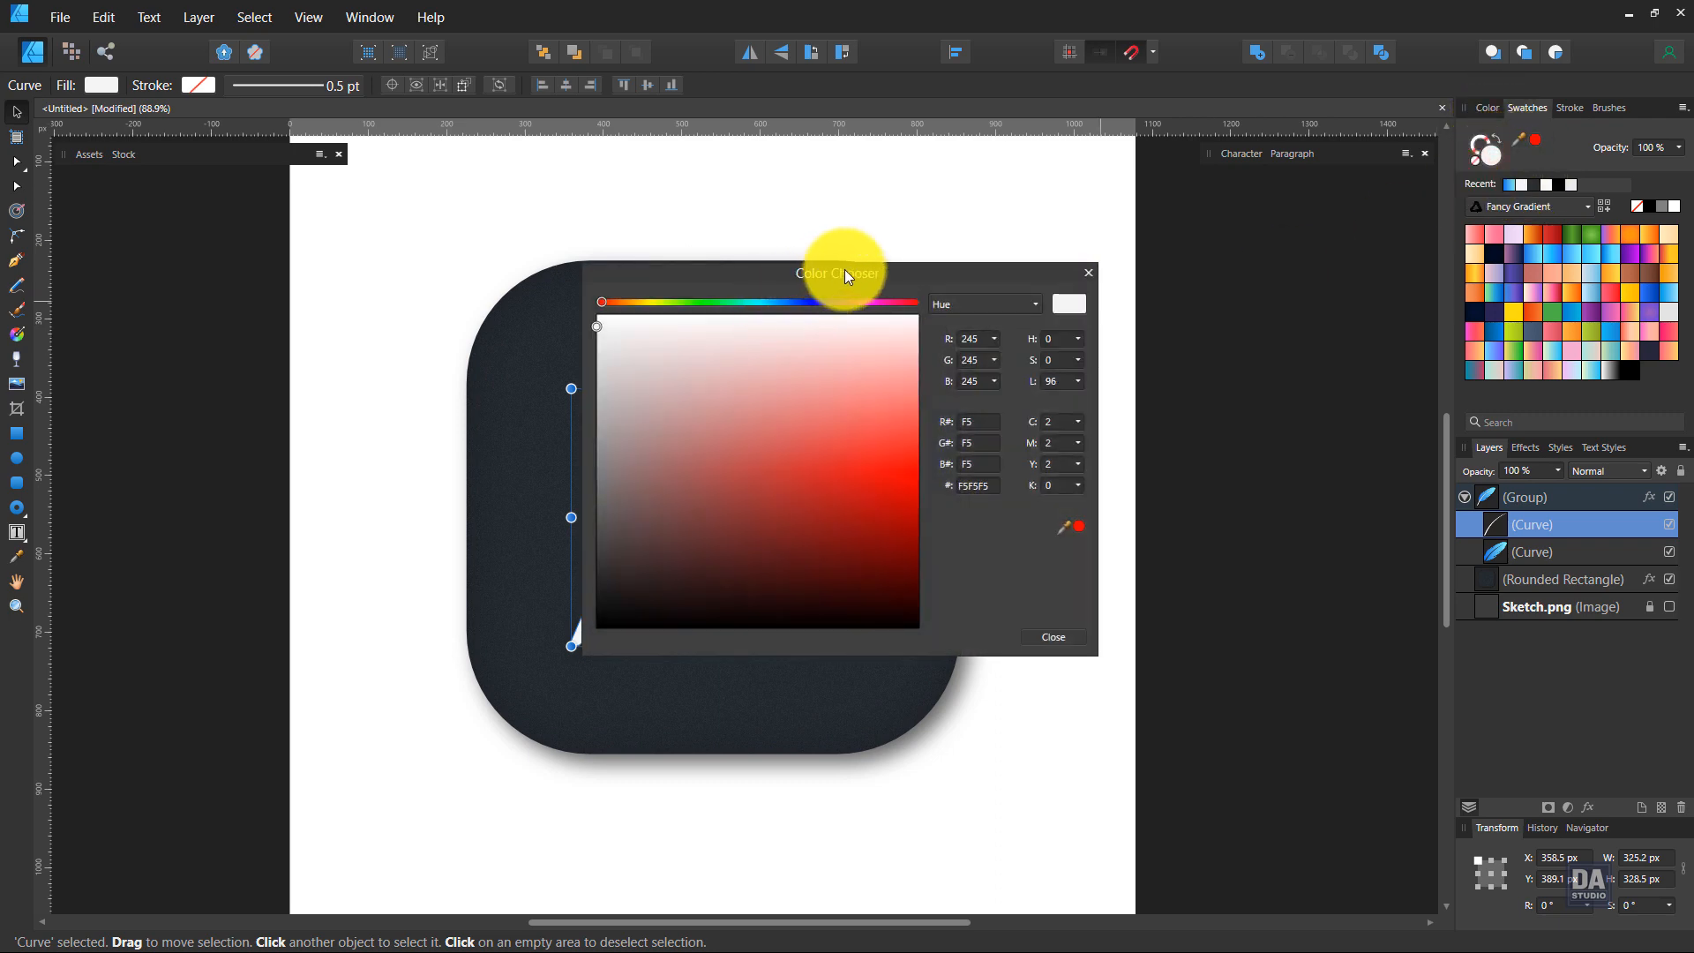
drag(846, 275, 1459, 279)
mouse_move(1220, 346)
mouse_down()
mouse_move(1207, 389)
mouse_move(1212, 320)
mouse_move(1205, 345)
mouse_move(1256, 302)
mouse_move(1201, 356)
mouse_up()
drag(1279, 307, 1376, 304)
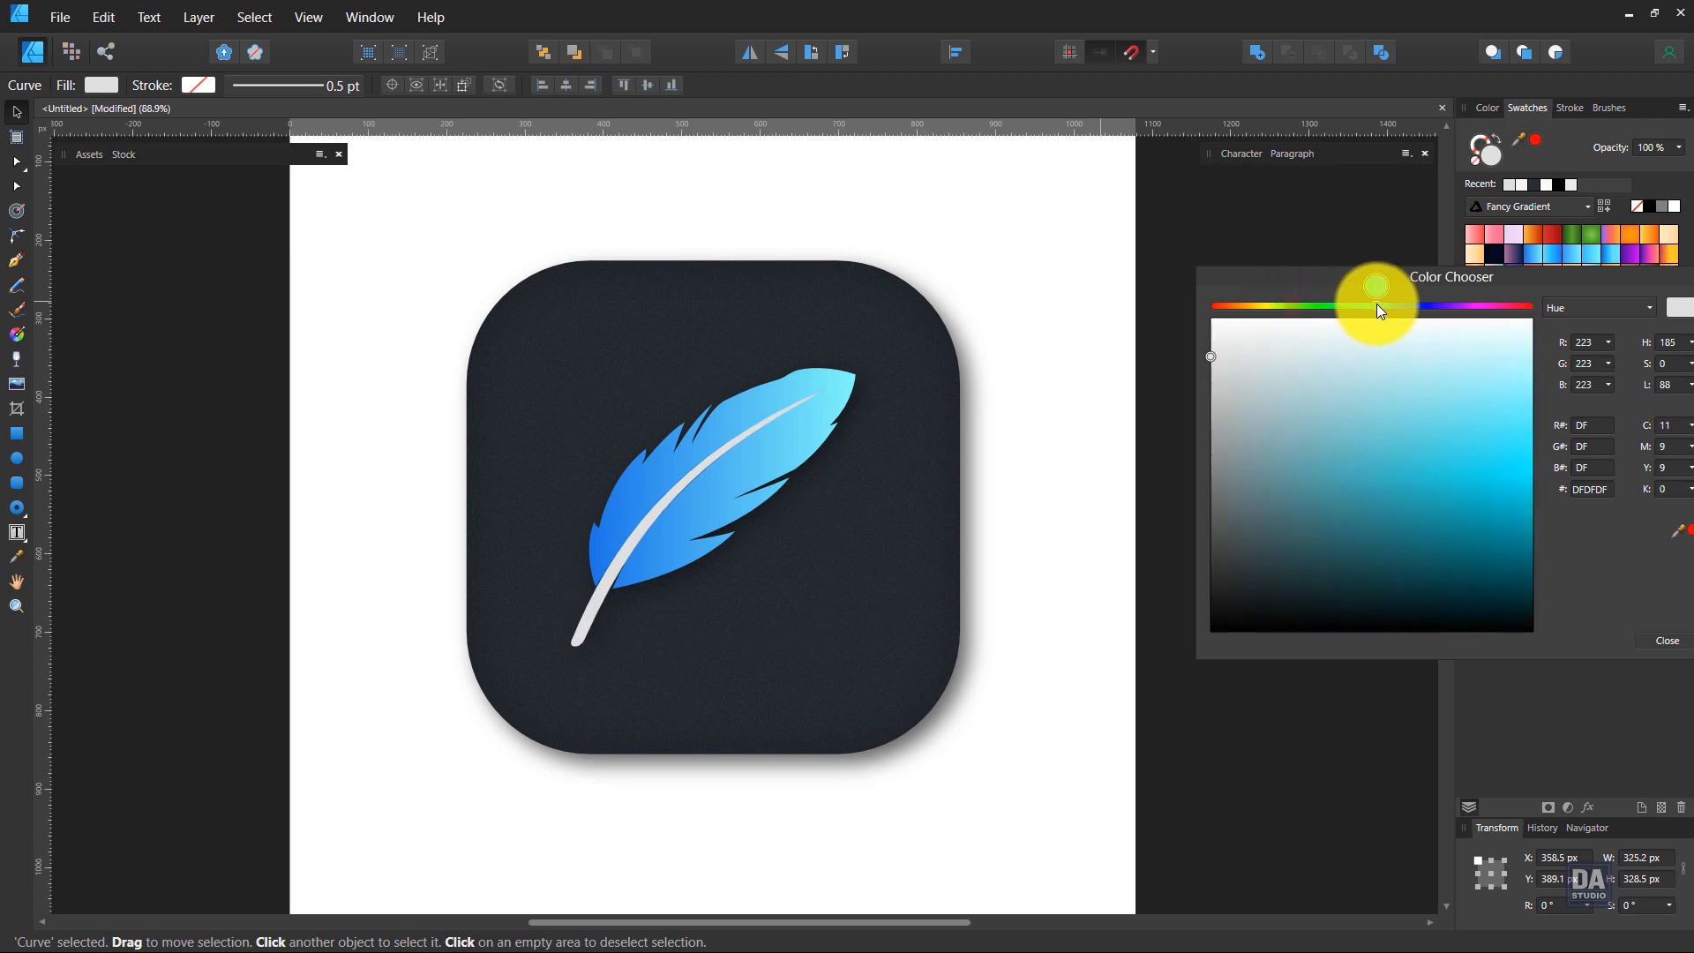
mouse_move(1272, 323)
mouse_down()
mouse_move(1475, 314)
mouse_move(1323, 412)
mouse_move(1314, 371)
mouse_move(1429, 400)
mouse_move(1372, 396)
mouse_move(1431, 349)
mouse_move(1452, 364)
mouse_up()
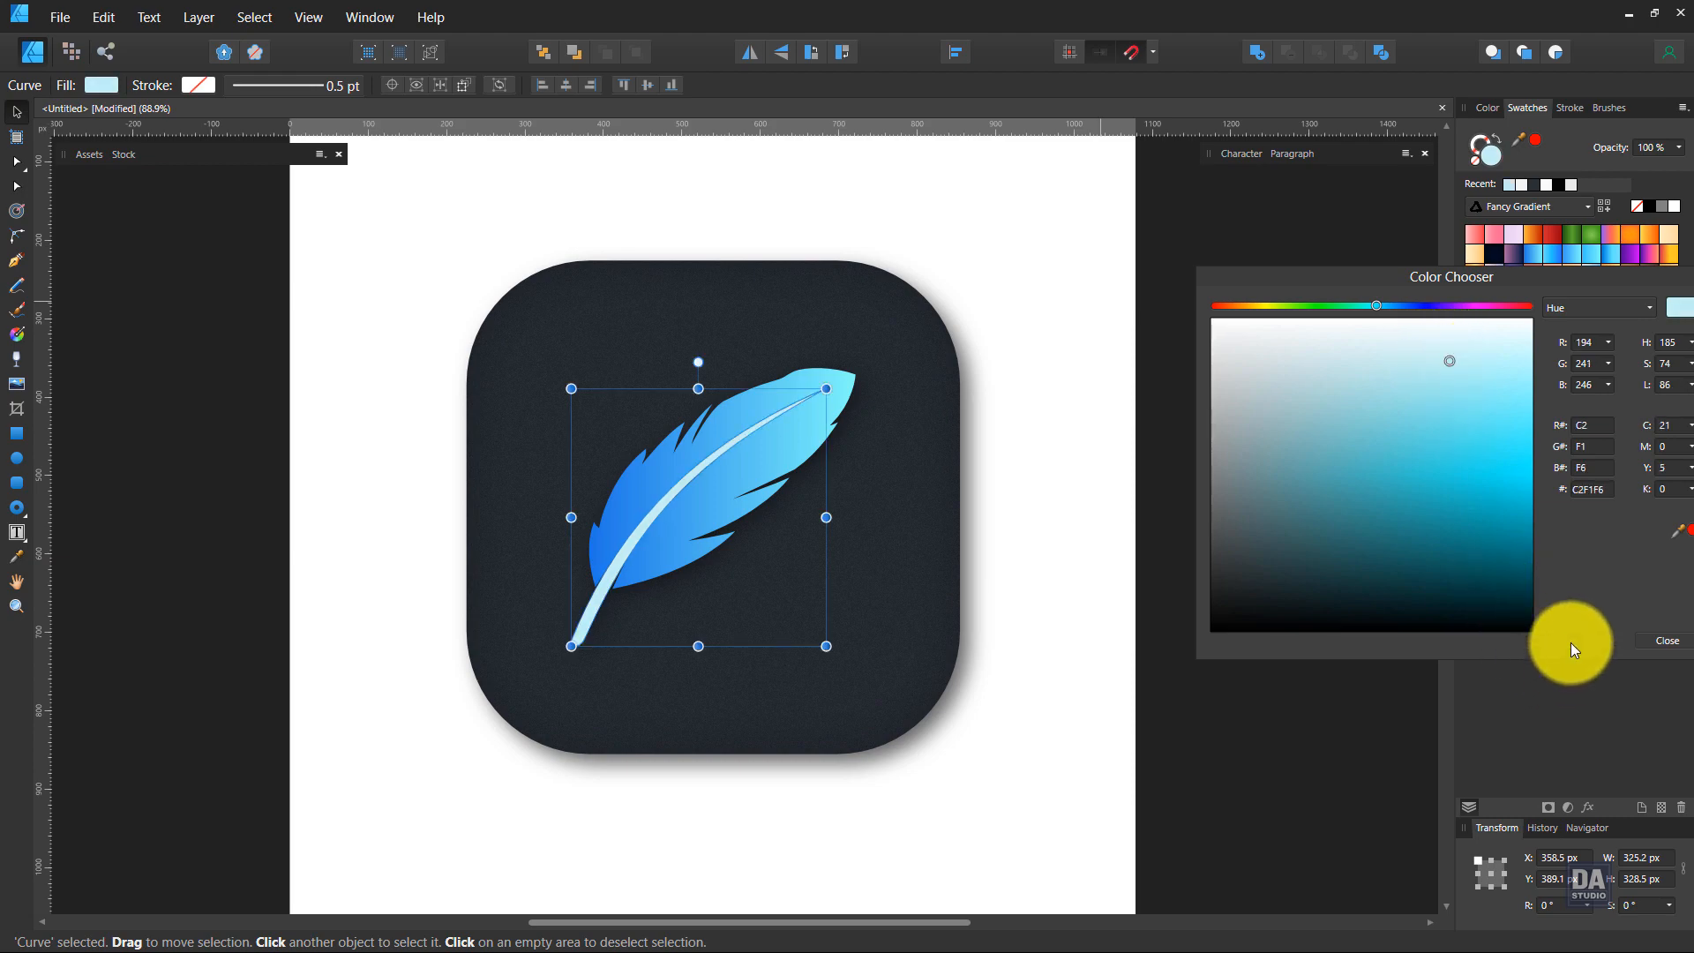
click(1667, 644)
Reshape the rounded base of the feather's shaft by adjusting its two end nodes and deselect the curve
key(z)
drag(598, 633, 925, 569)
key(v)
key(a)
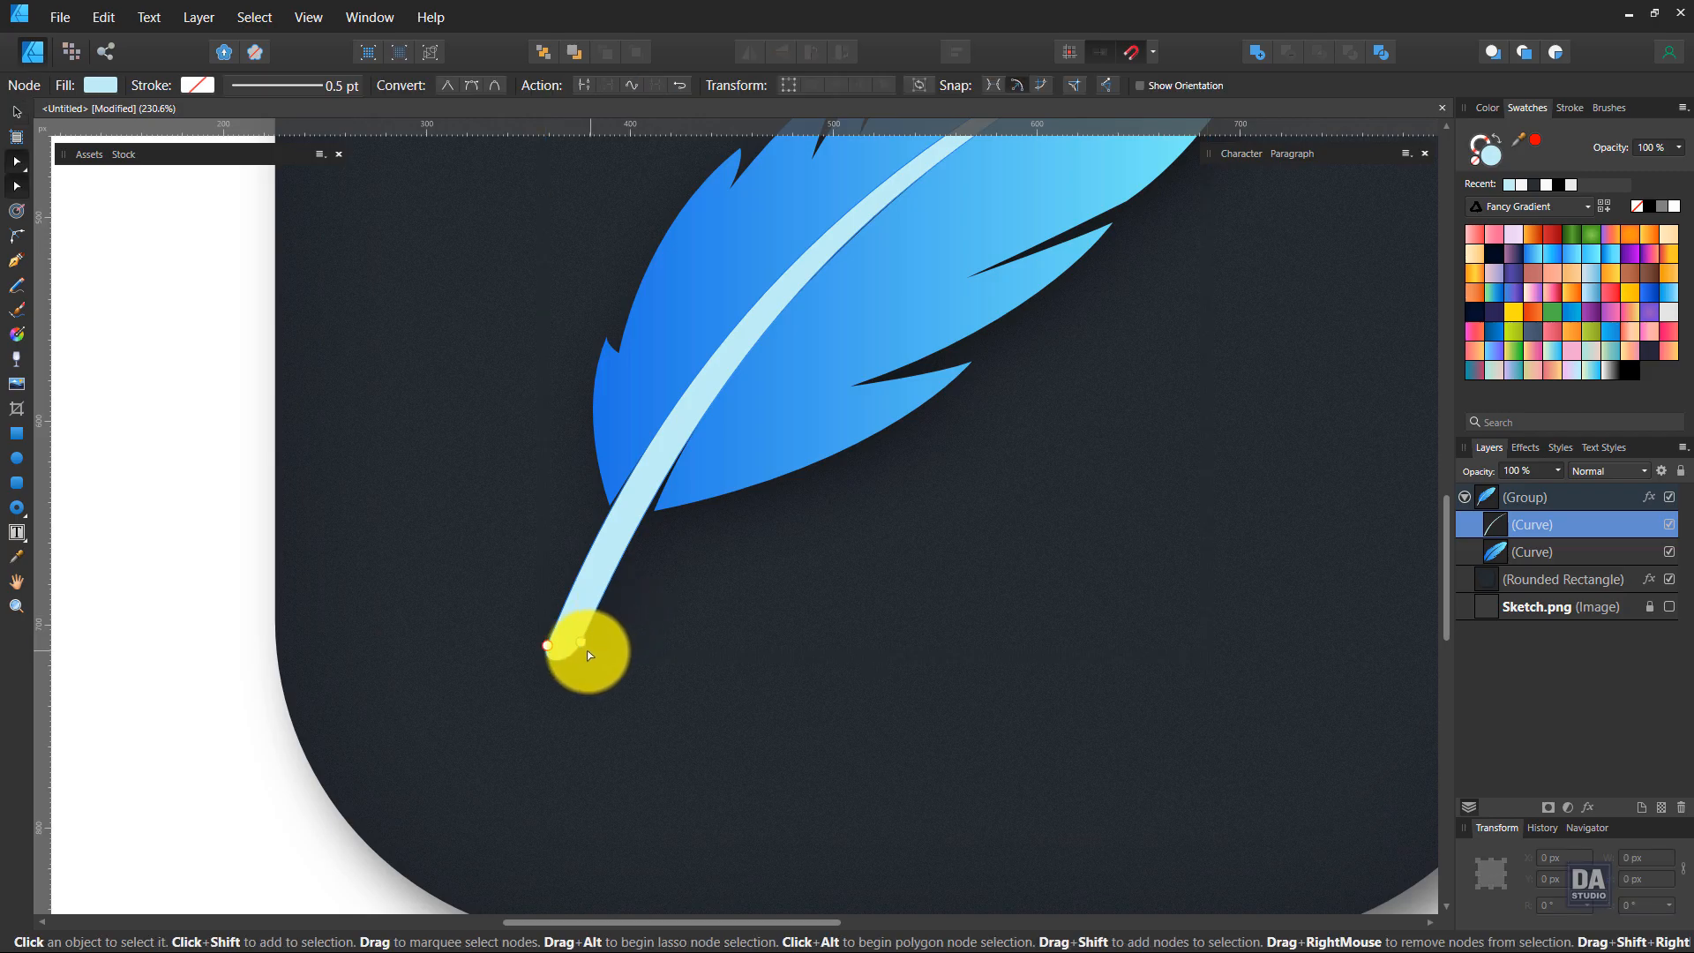
drag(581, 644, 547, 645)
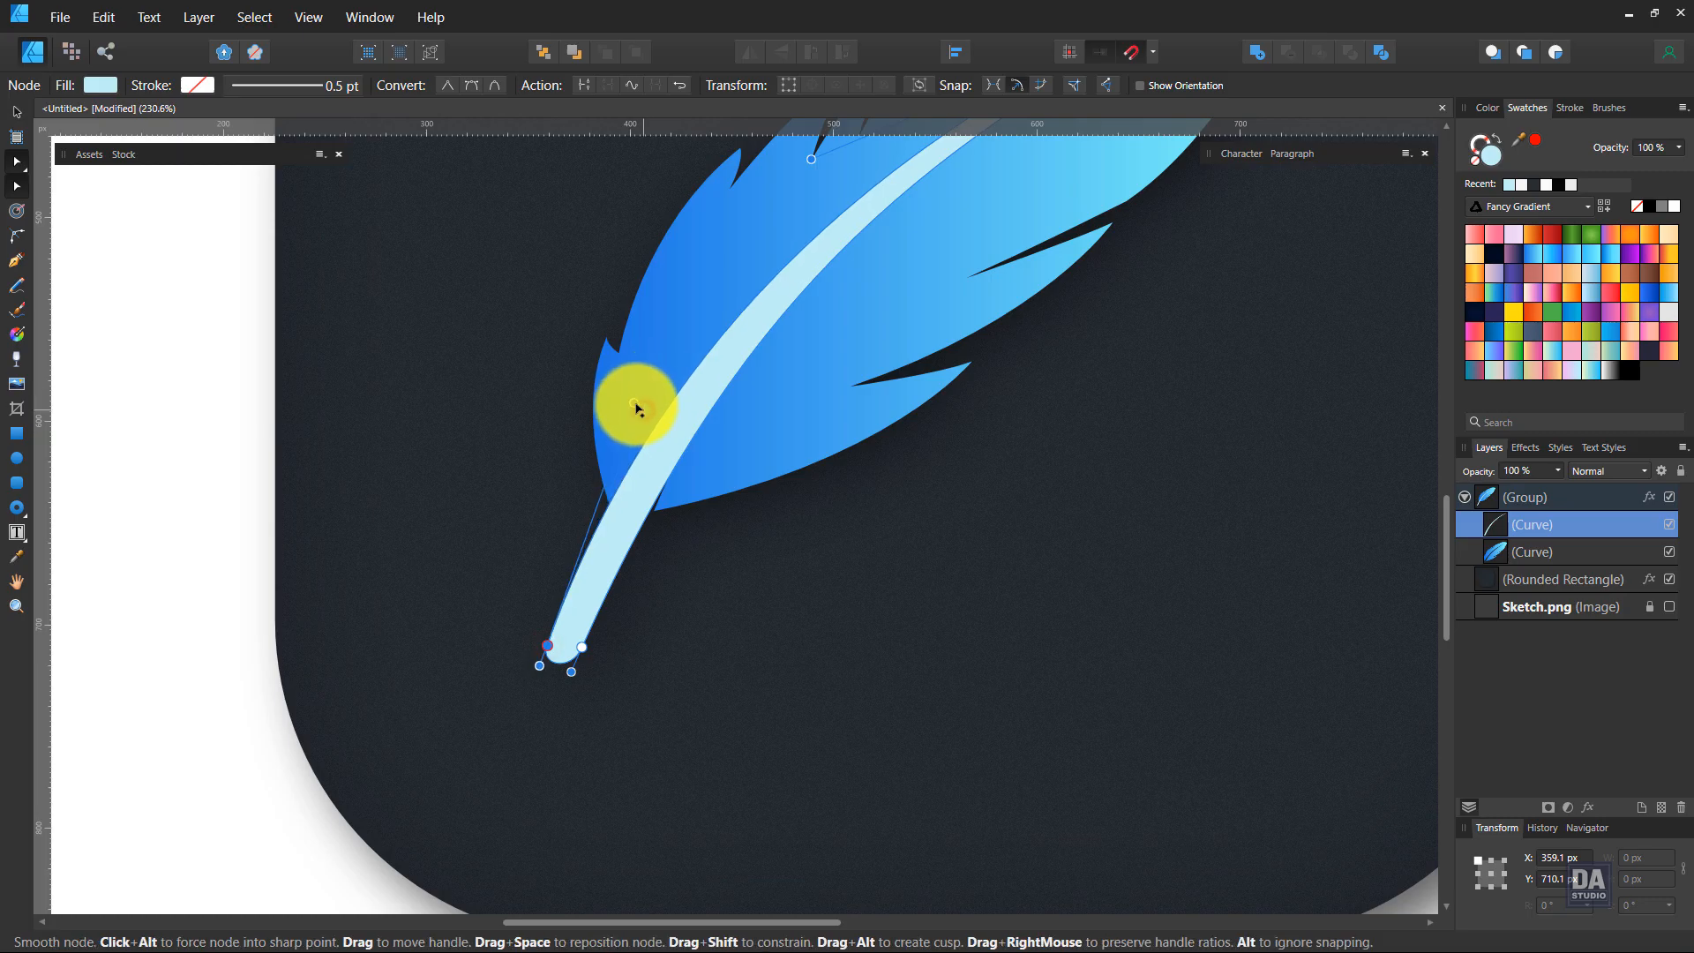
key(z)
drag(767, 401, 371, 377)
drag(969, 363, 677, 360)
drag(960, 312, 636, 472)
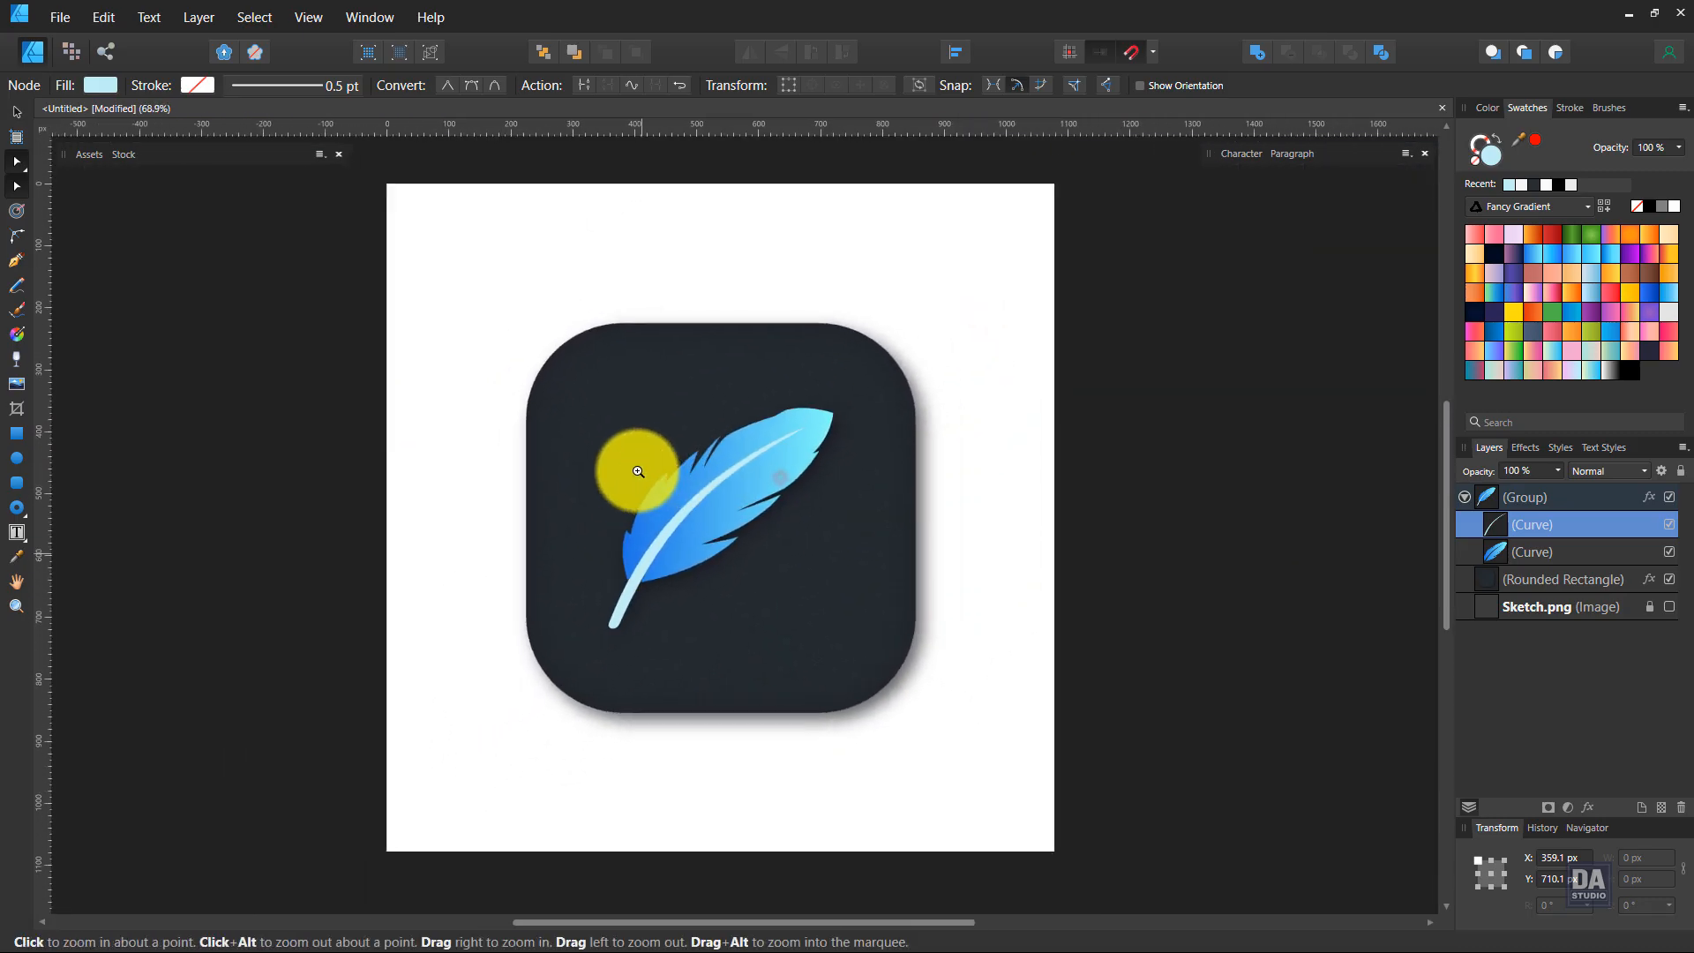
click(19, 116)
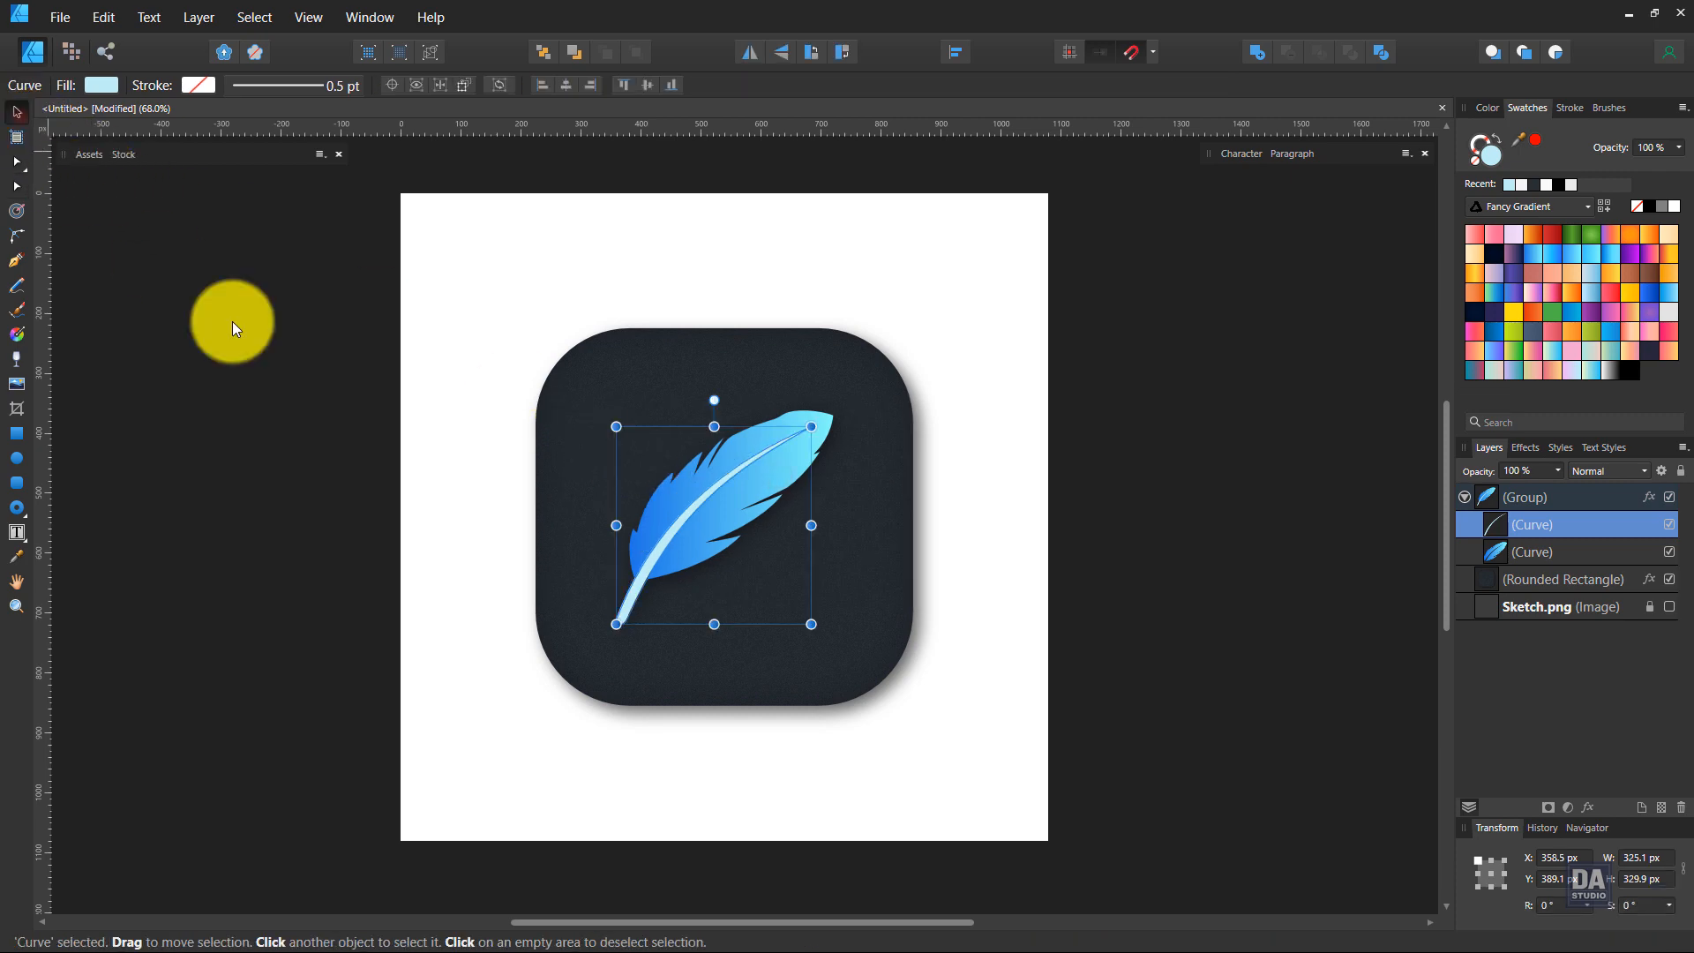
click(311, 385)
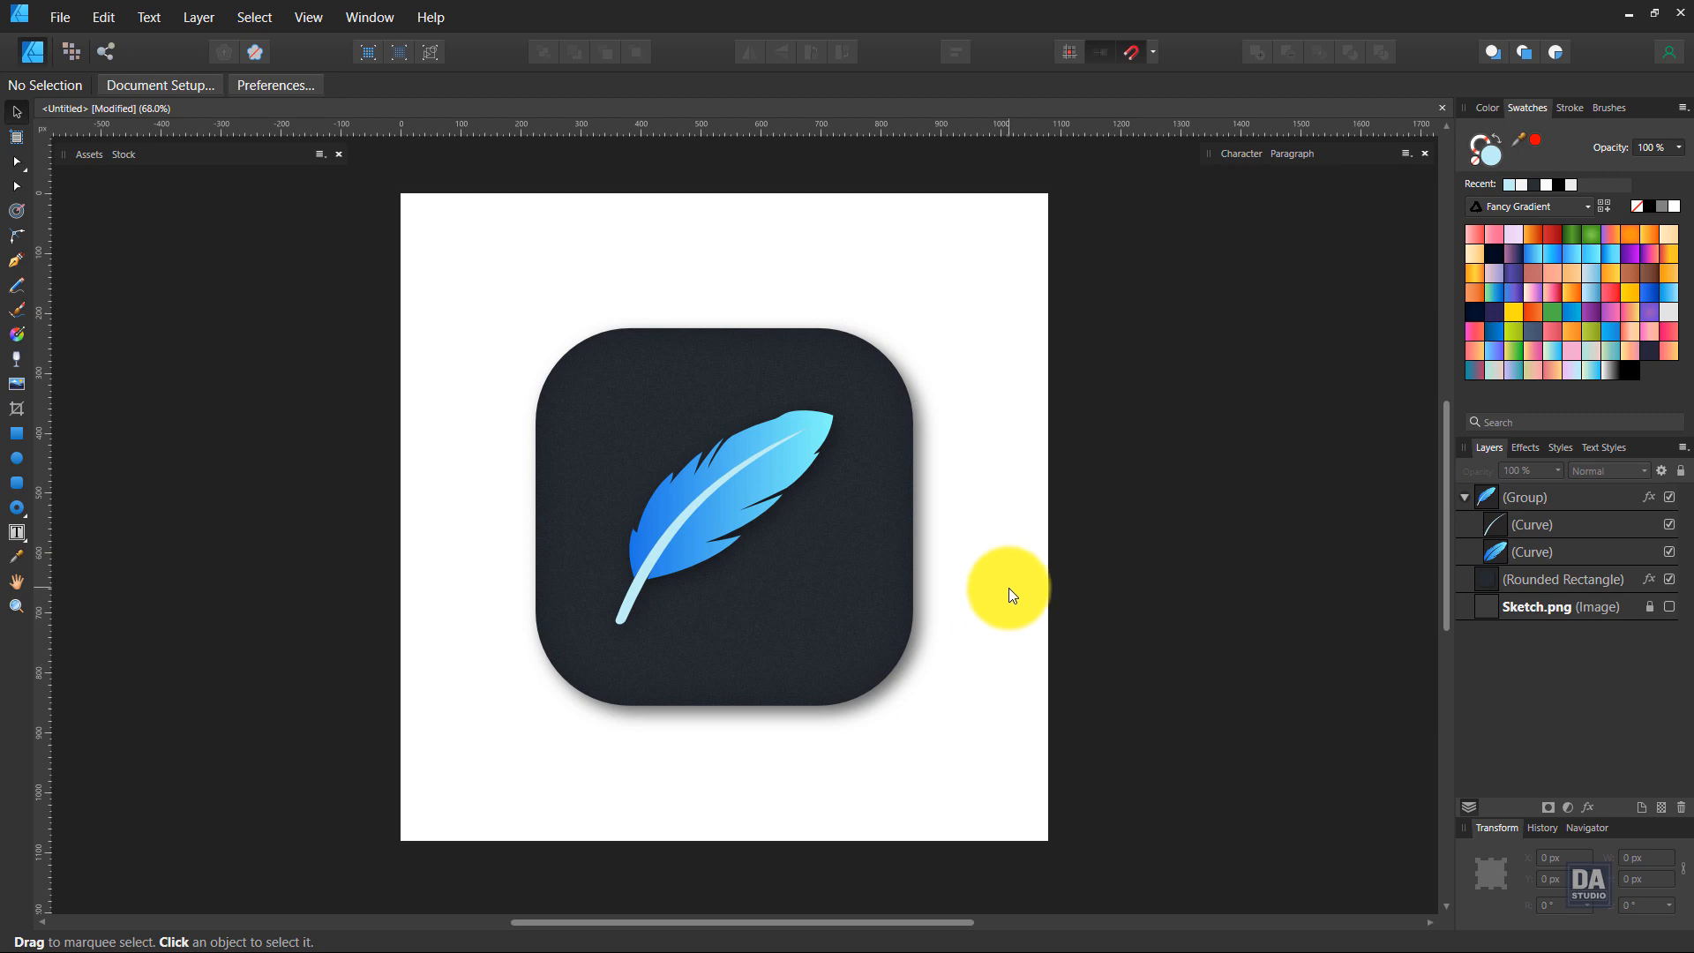
Draw a 1080 × 1080 px rectangle covering the whole artboard and place it at the bottom of the layer stack
click(16, 434)
drag(401, 195, 1048, 841)
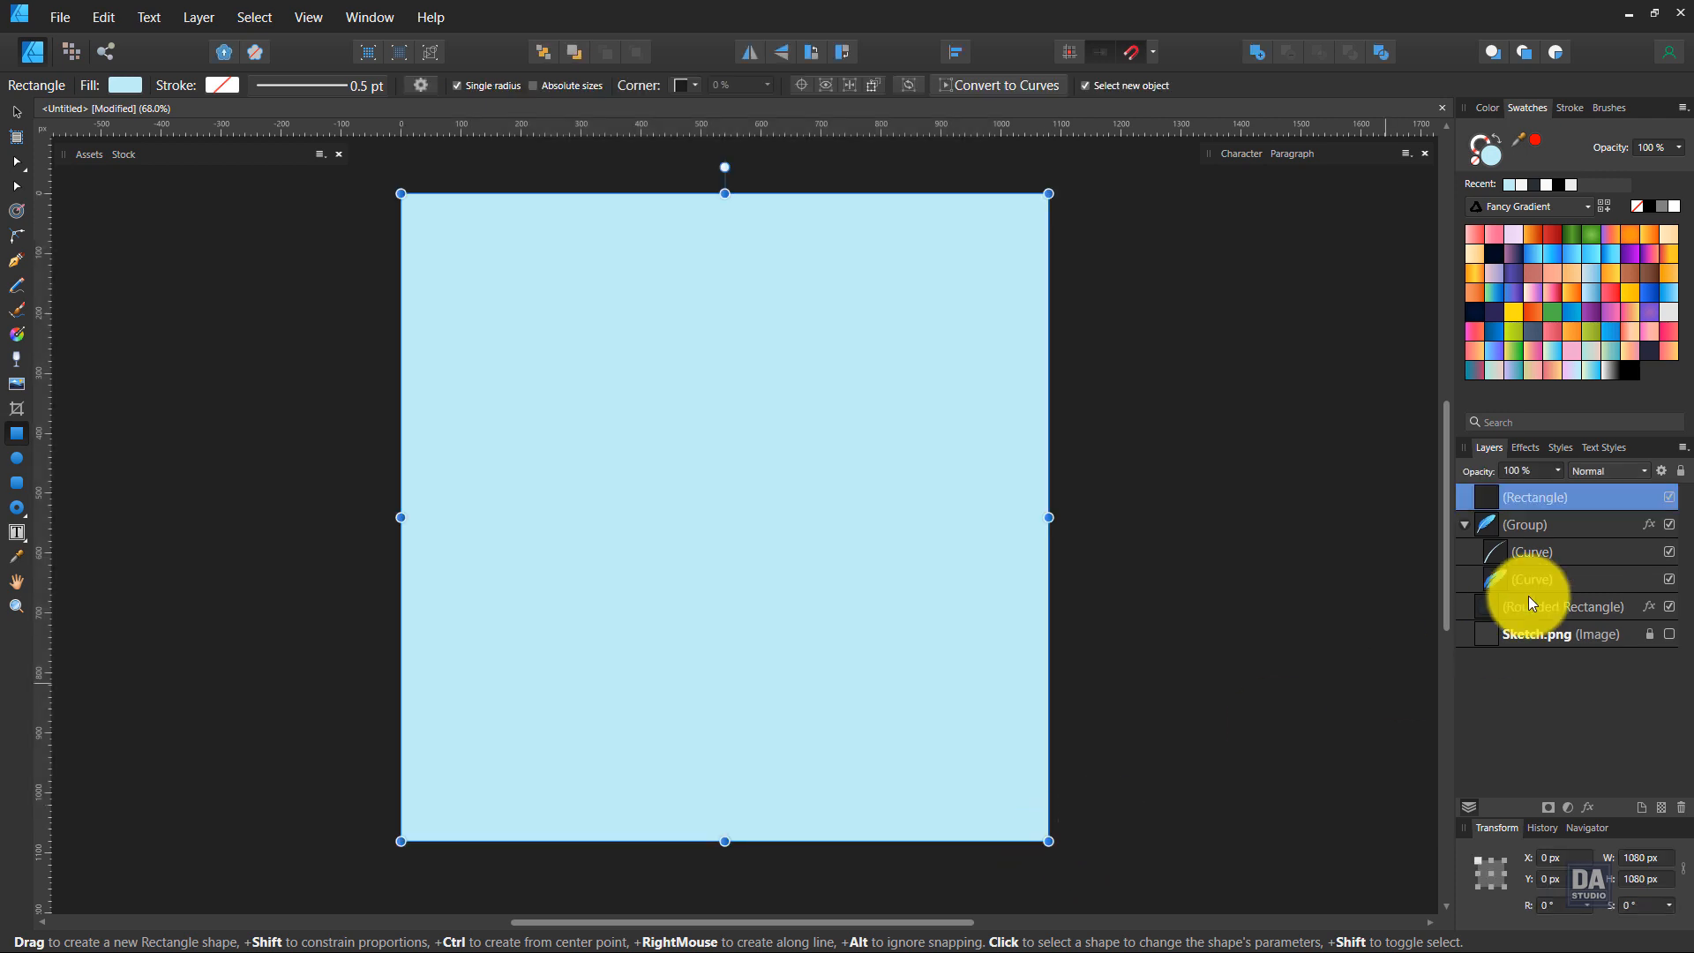
click(1465, 525)
drag(1590, 500, 1579, 635)
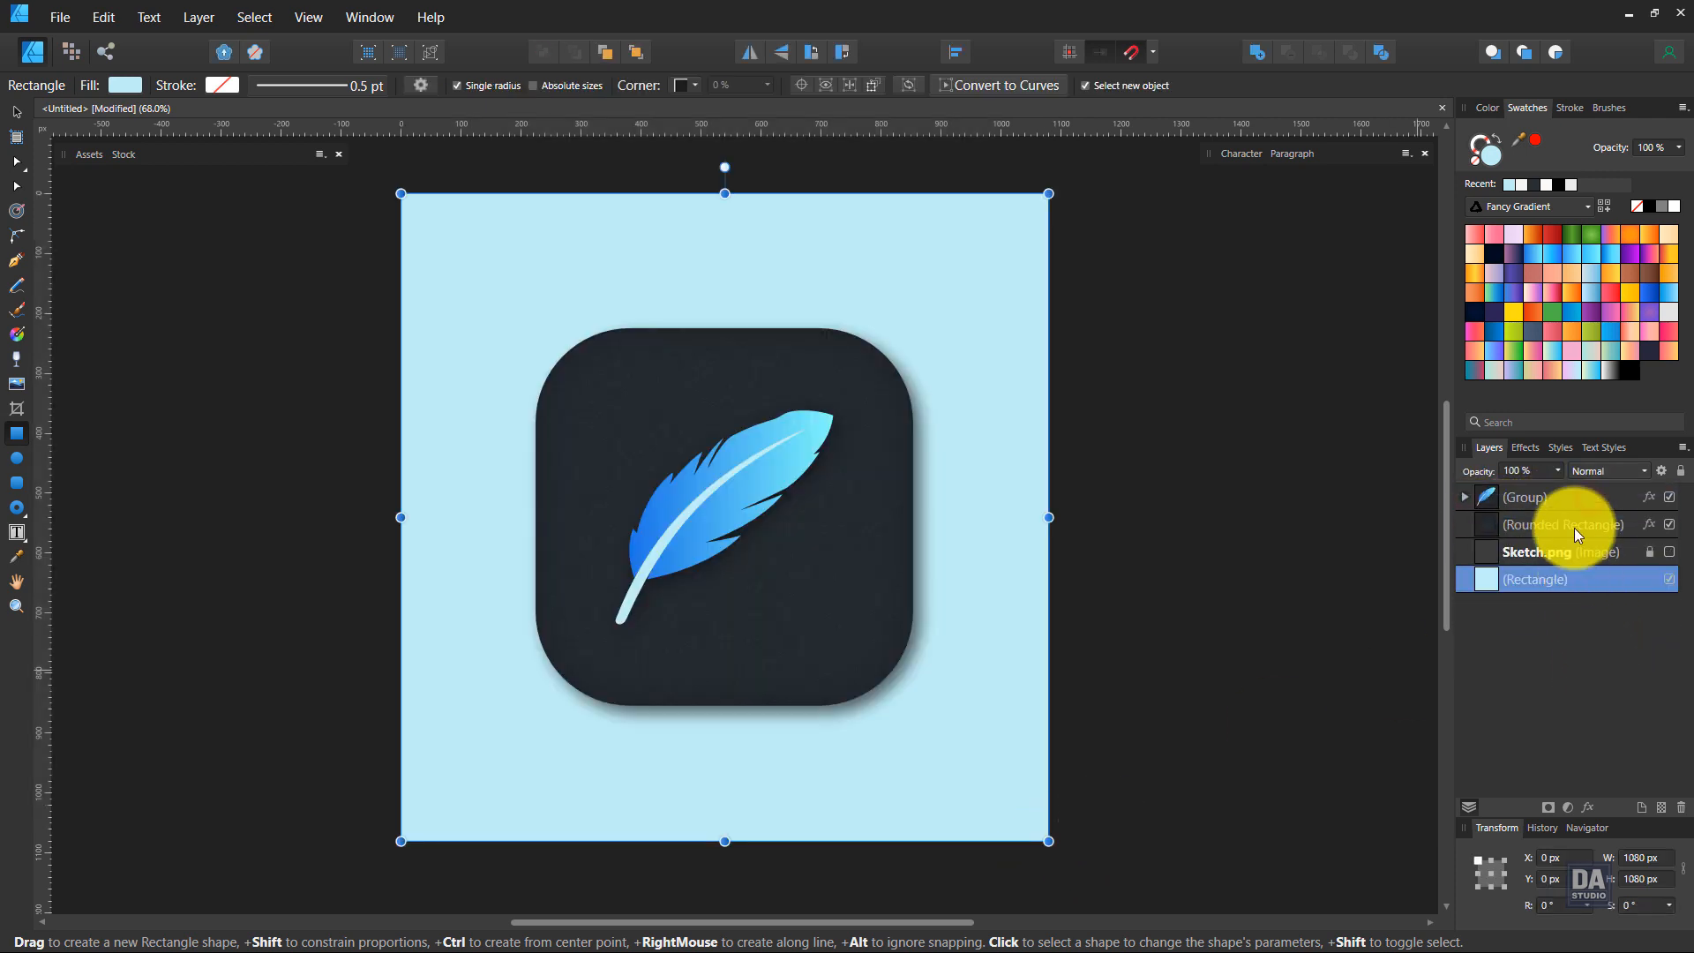
Try several greys from the Color Group 1 palette on the background rectangle and settle on the very light grey fill
click(1552, 210)
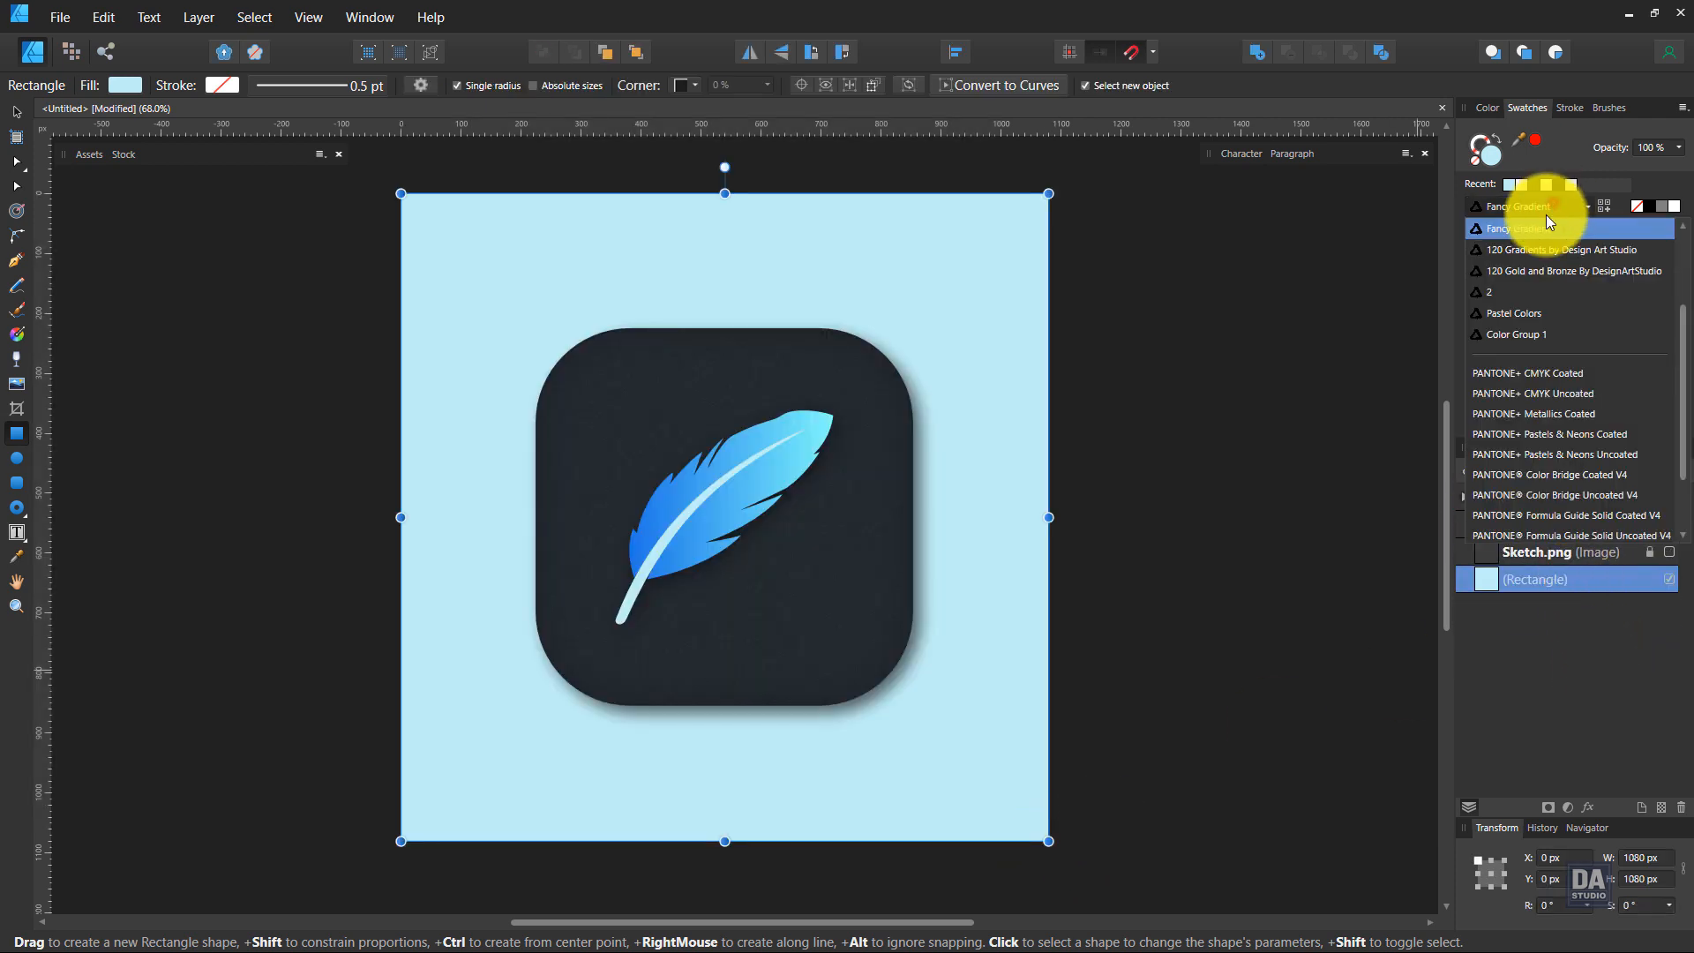
click(1528, 333)
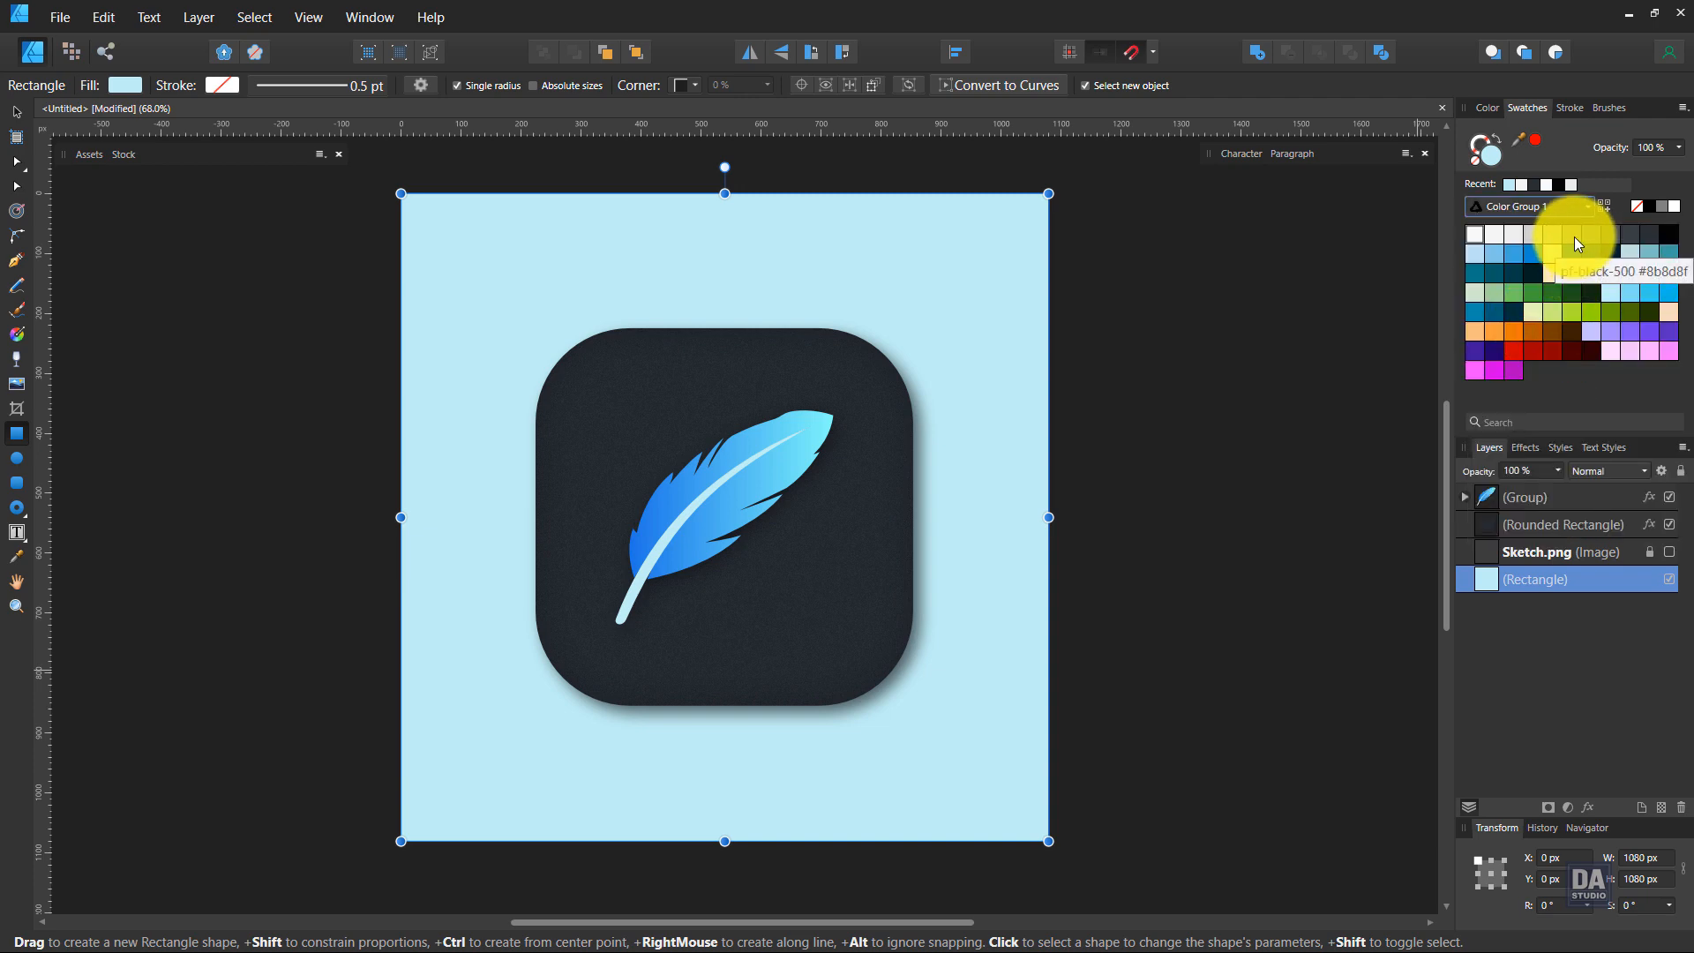
click(1569, 236)
click(1599, 235)
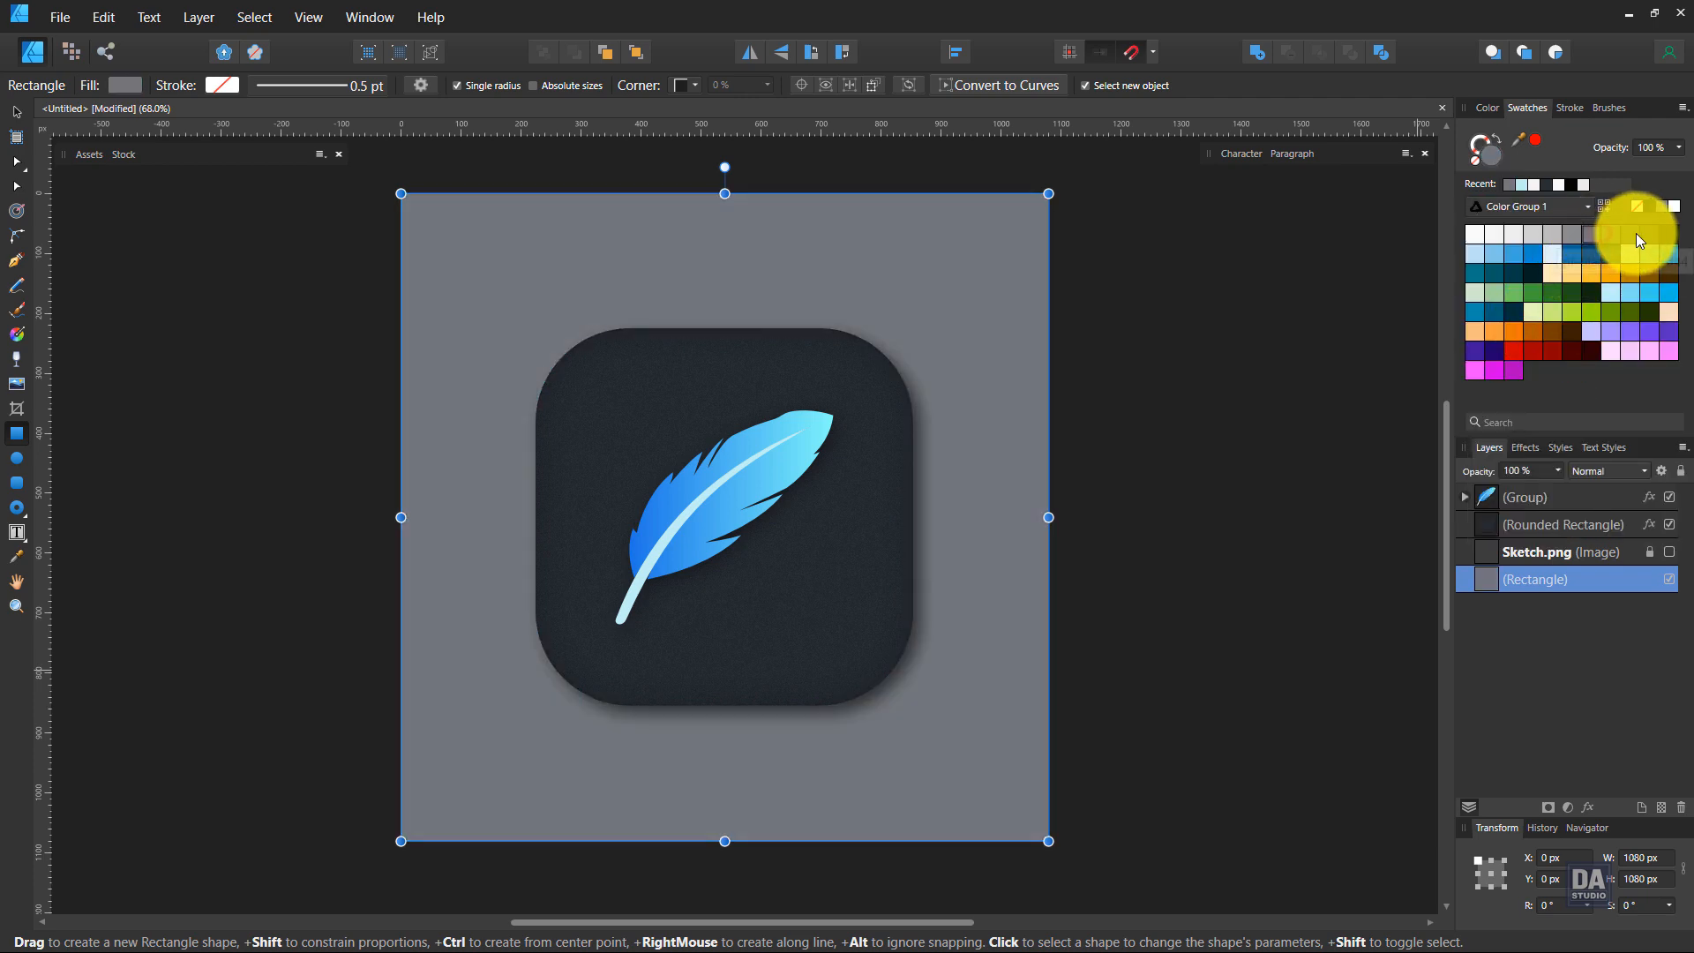
click(1632, 235)
click(1611, 234)
click(1571, 236)
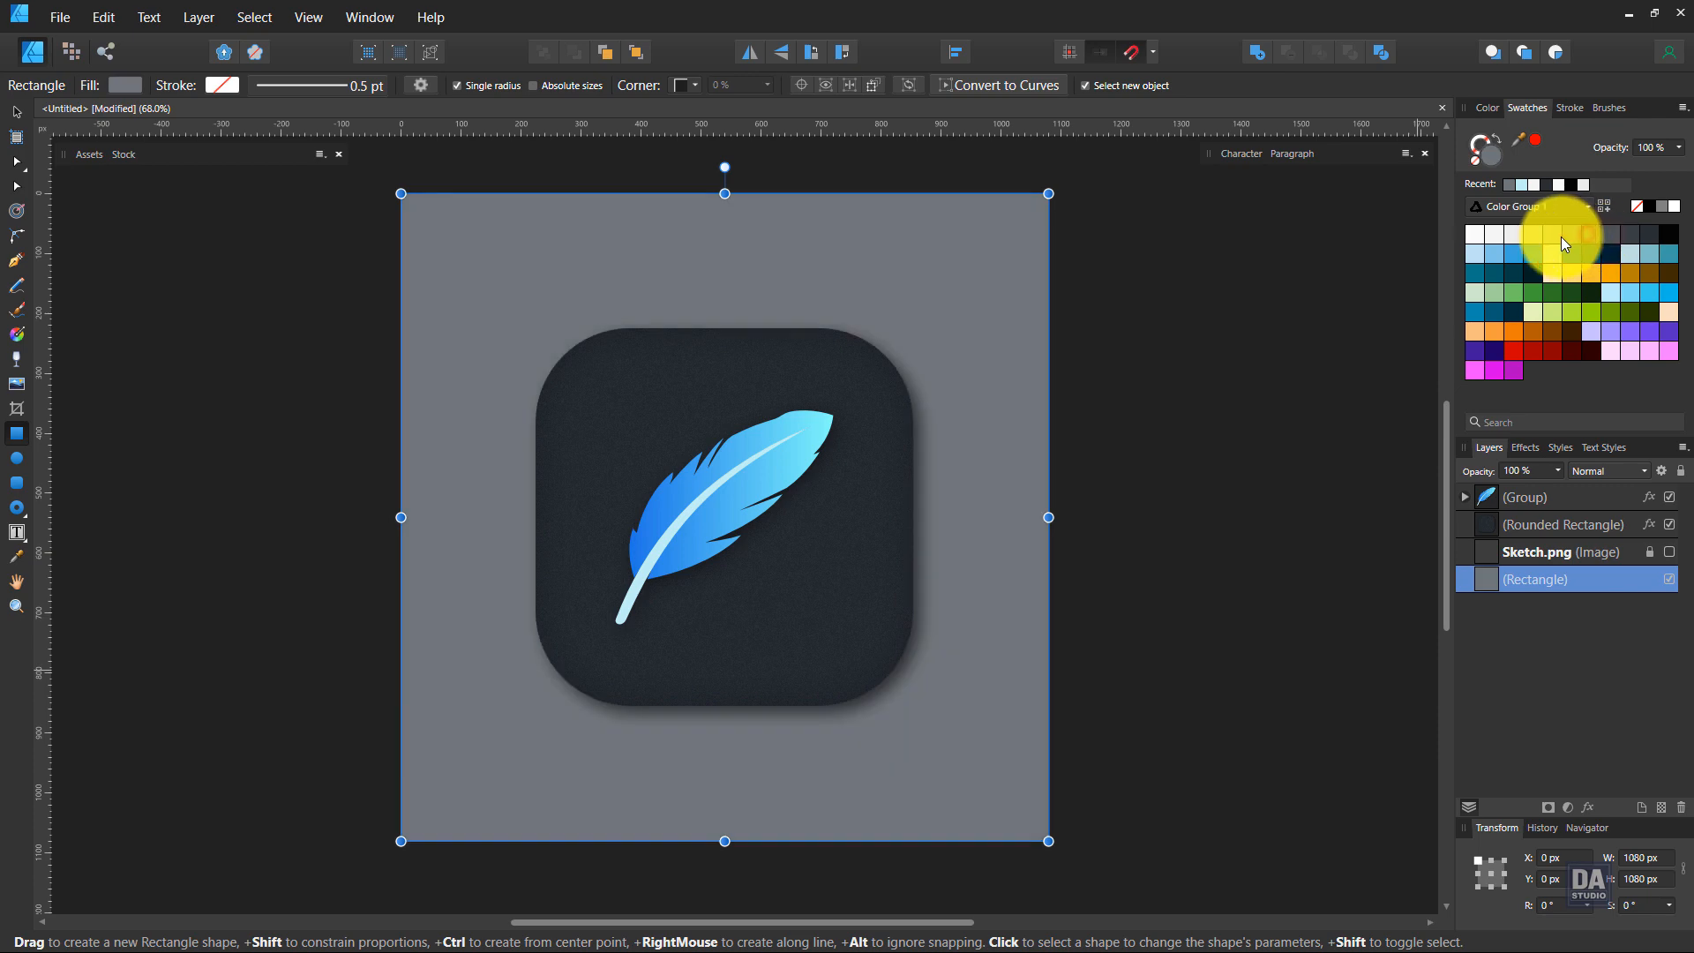
click(1553, 236)
click(1539, 238)
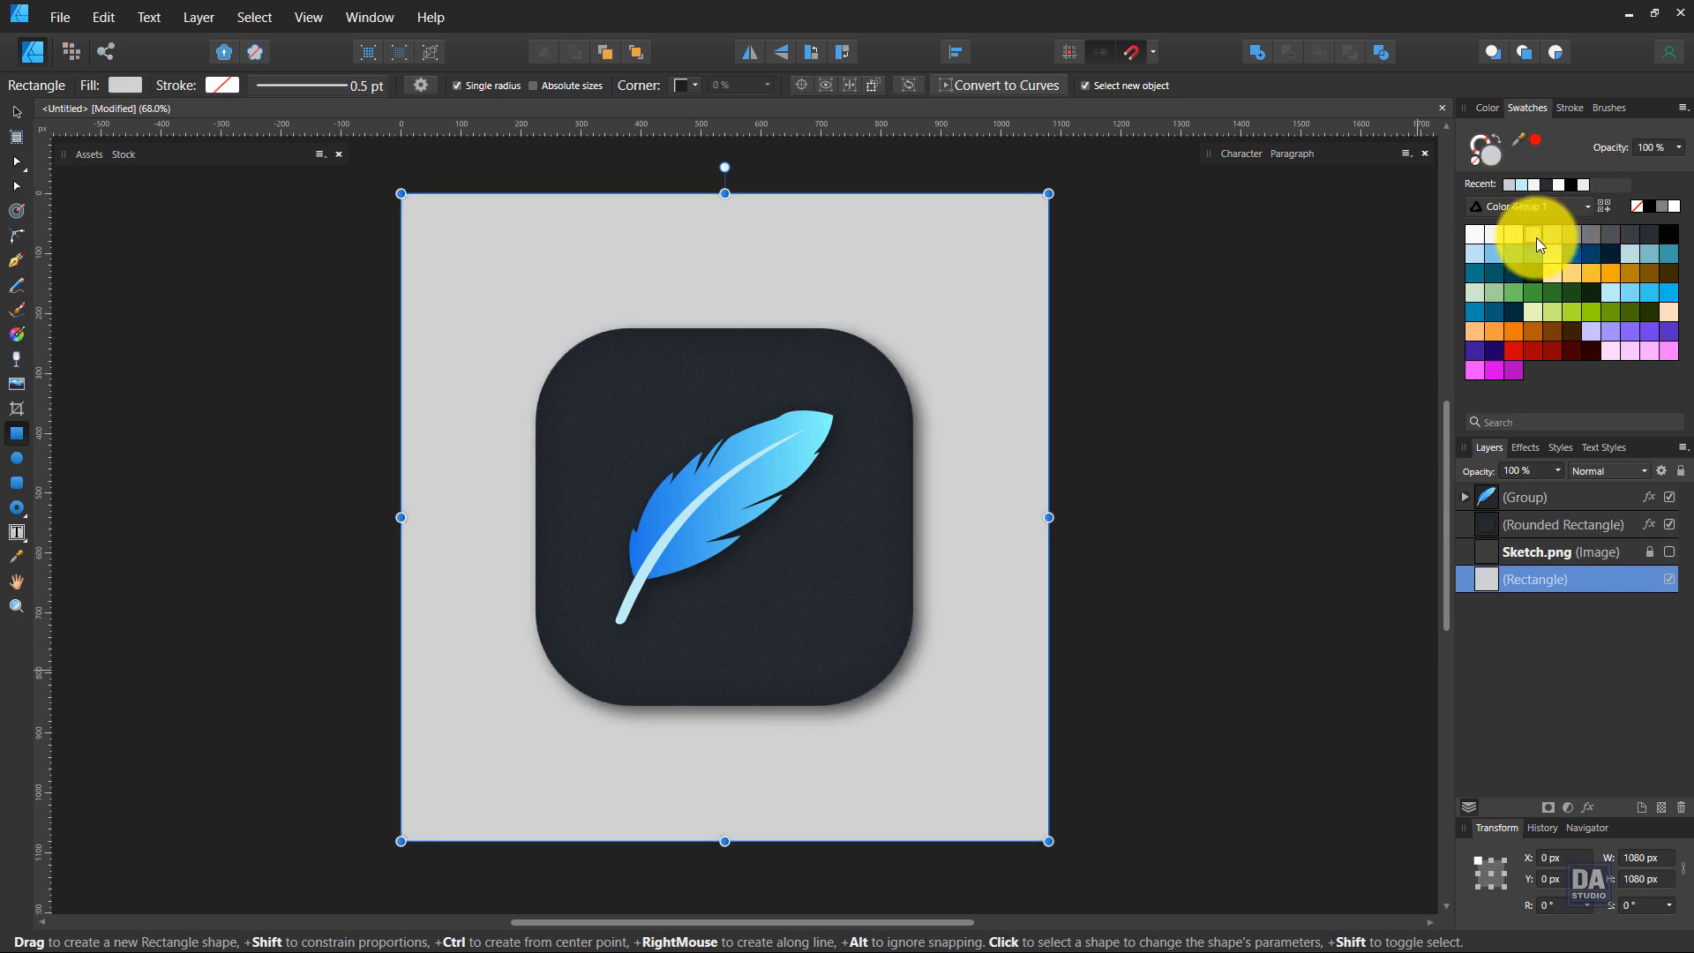
click(1522, 235)
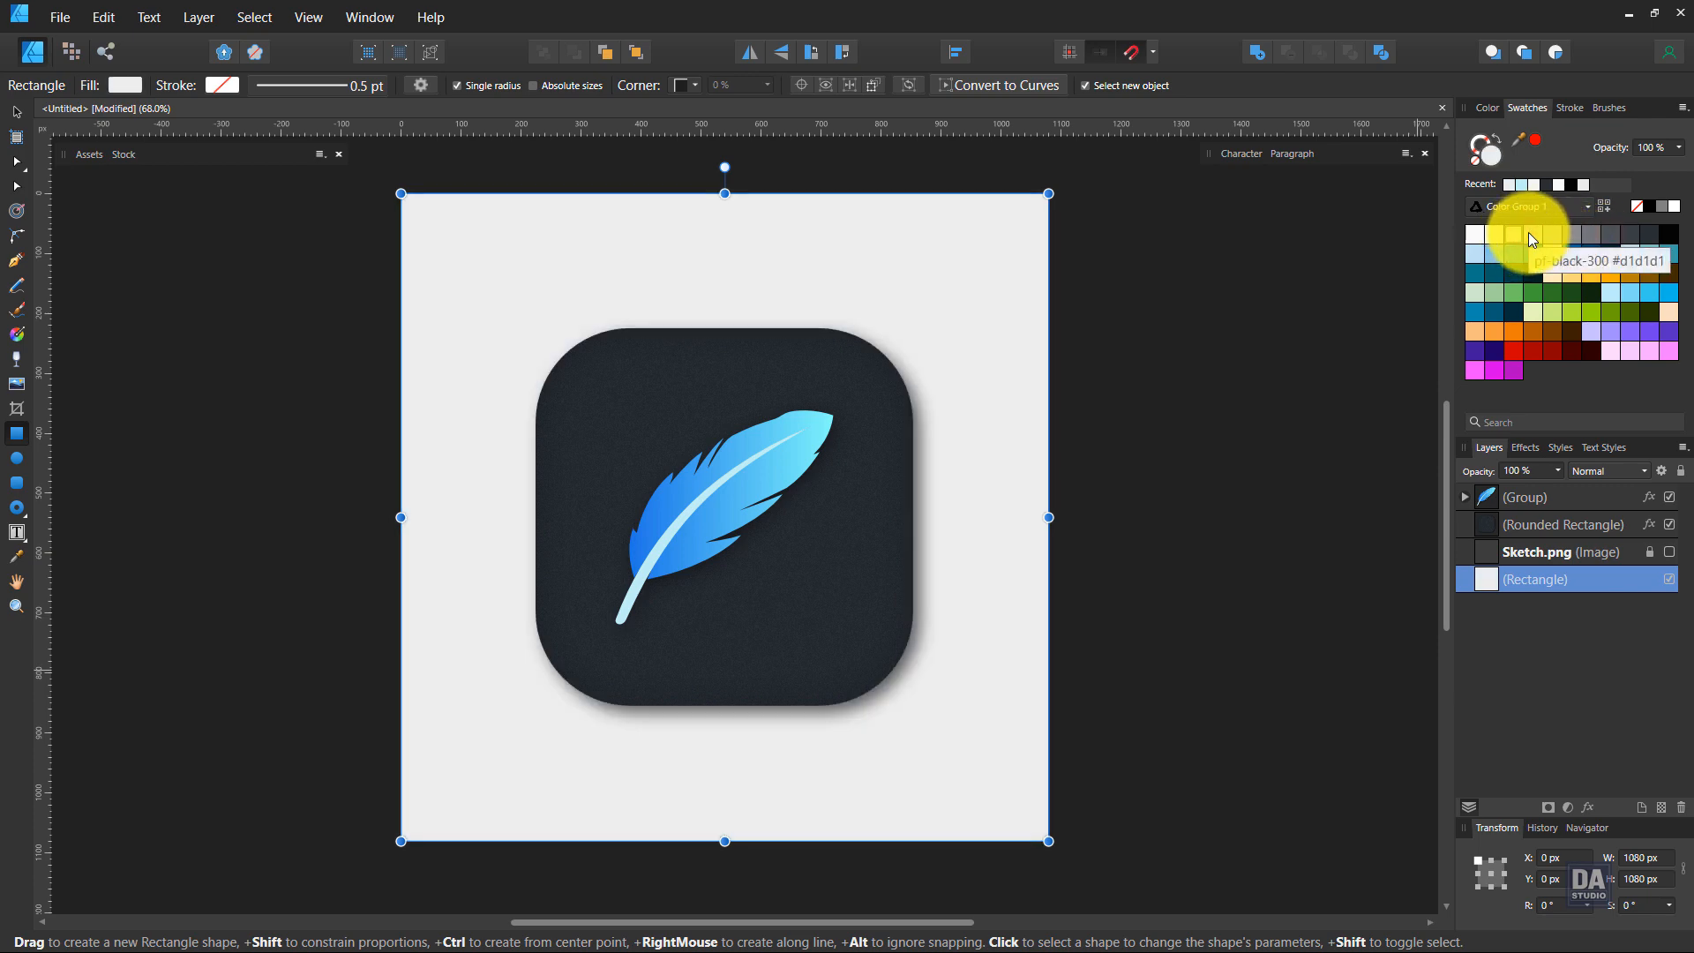
Add 41% noise to the background rectangle's fill and deselect it
click(1484, 106)
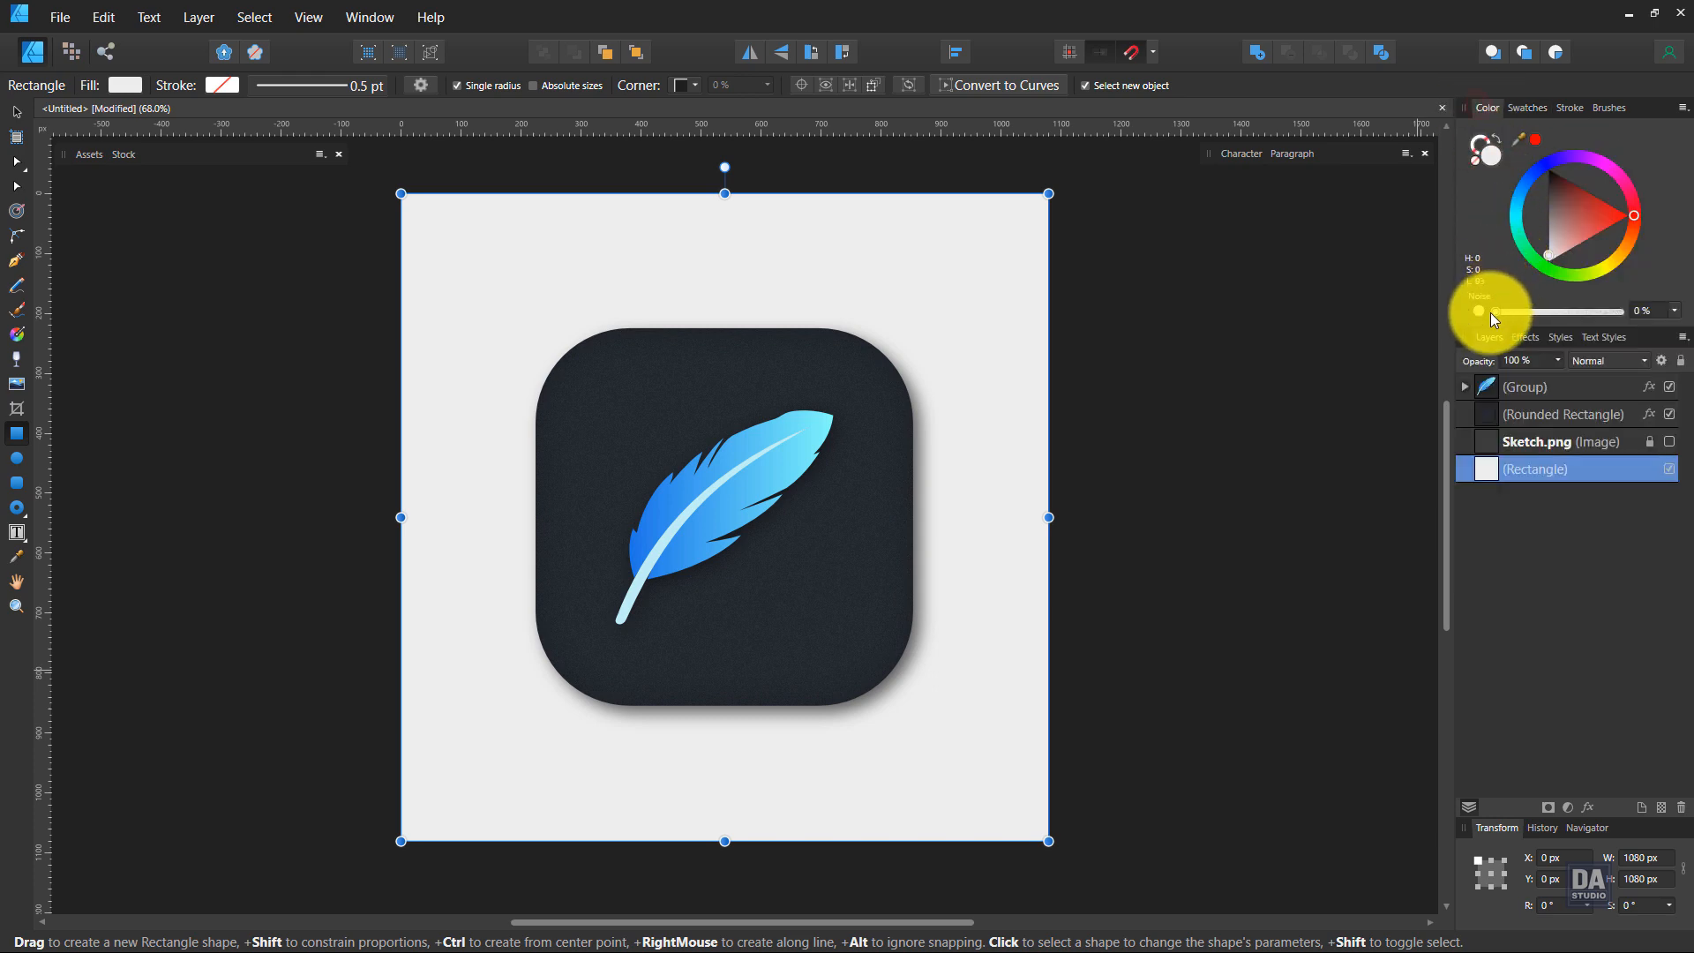
drag(1489, 313, 1547, 305)
click(16, 112)
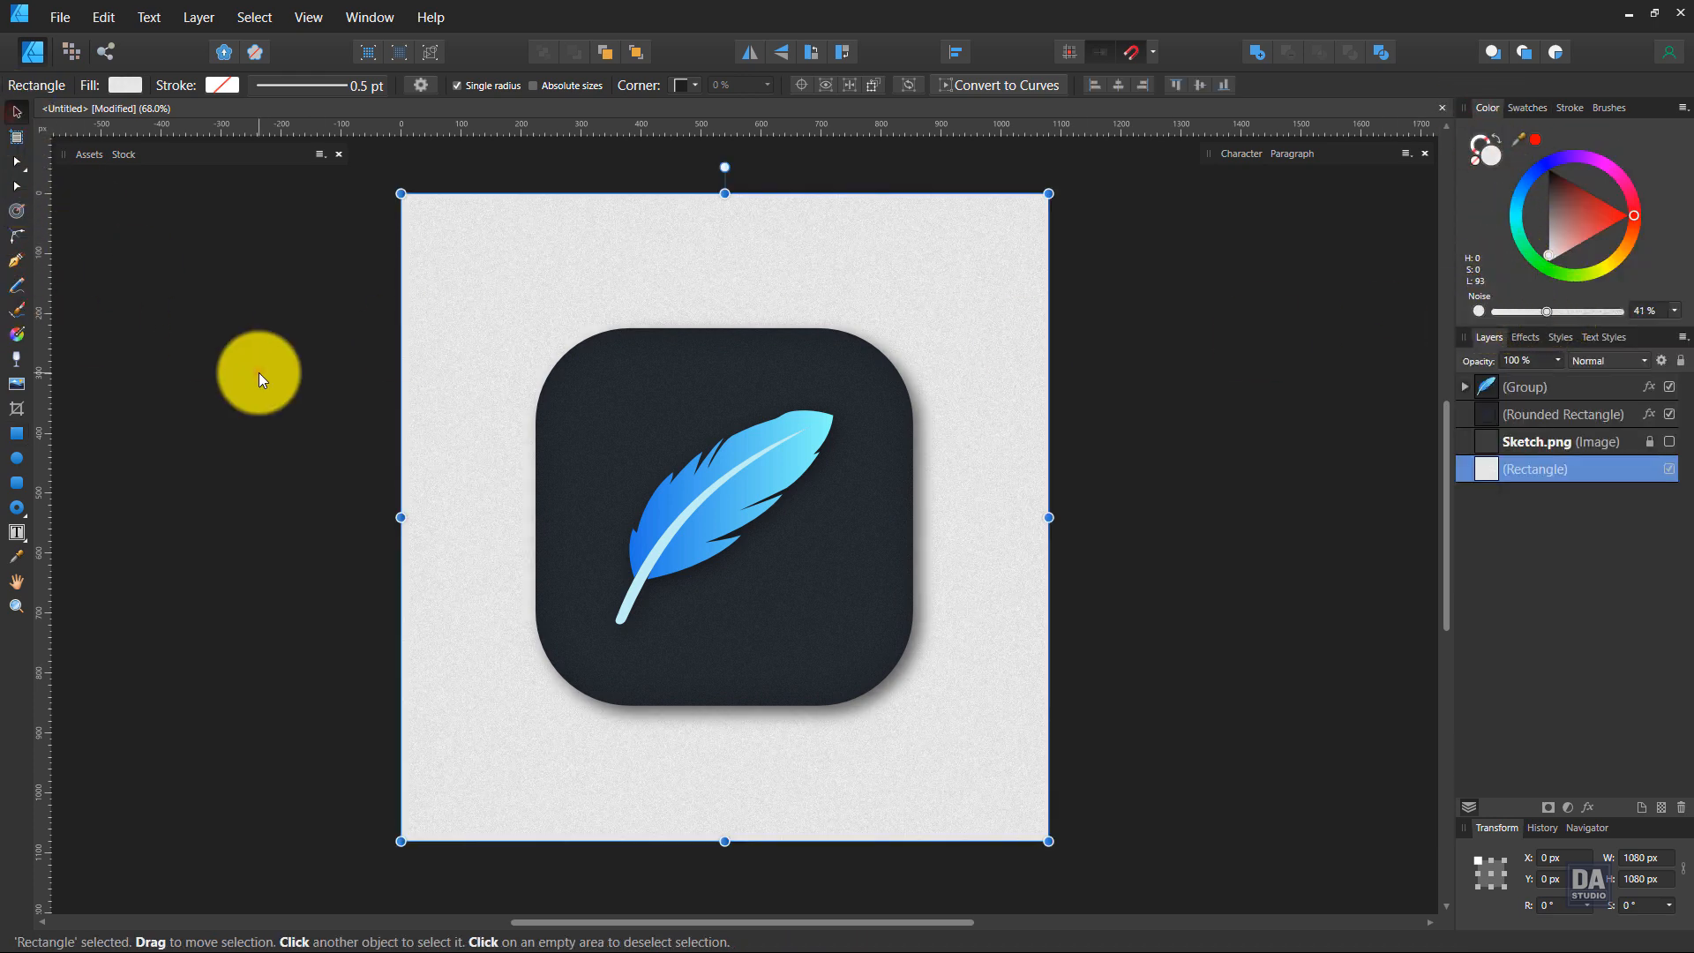
click(260, 376)
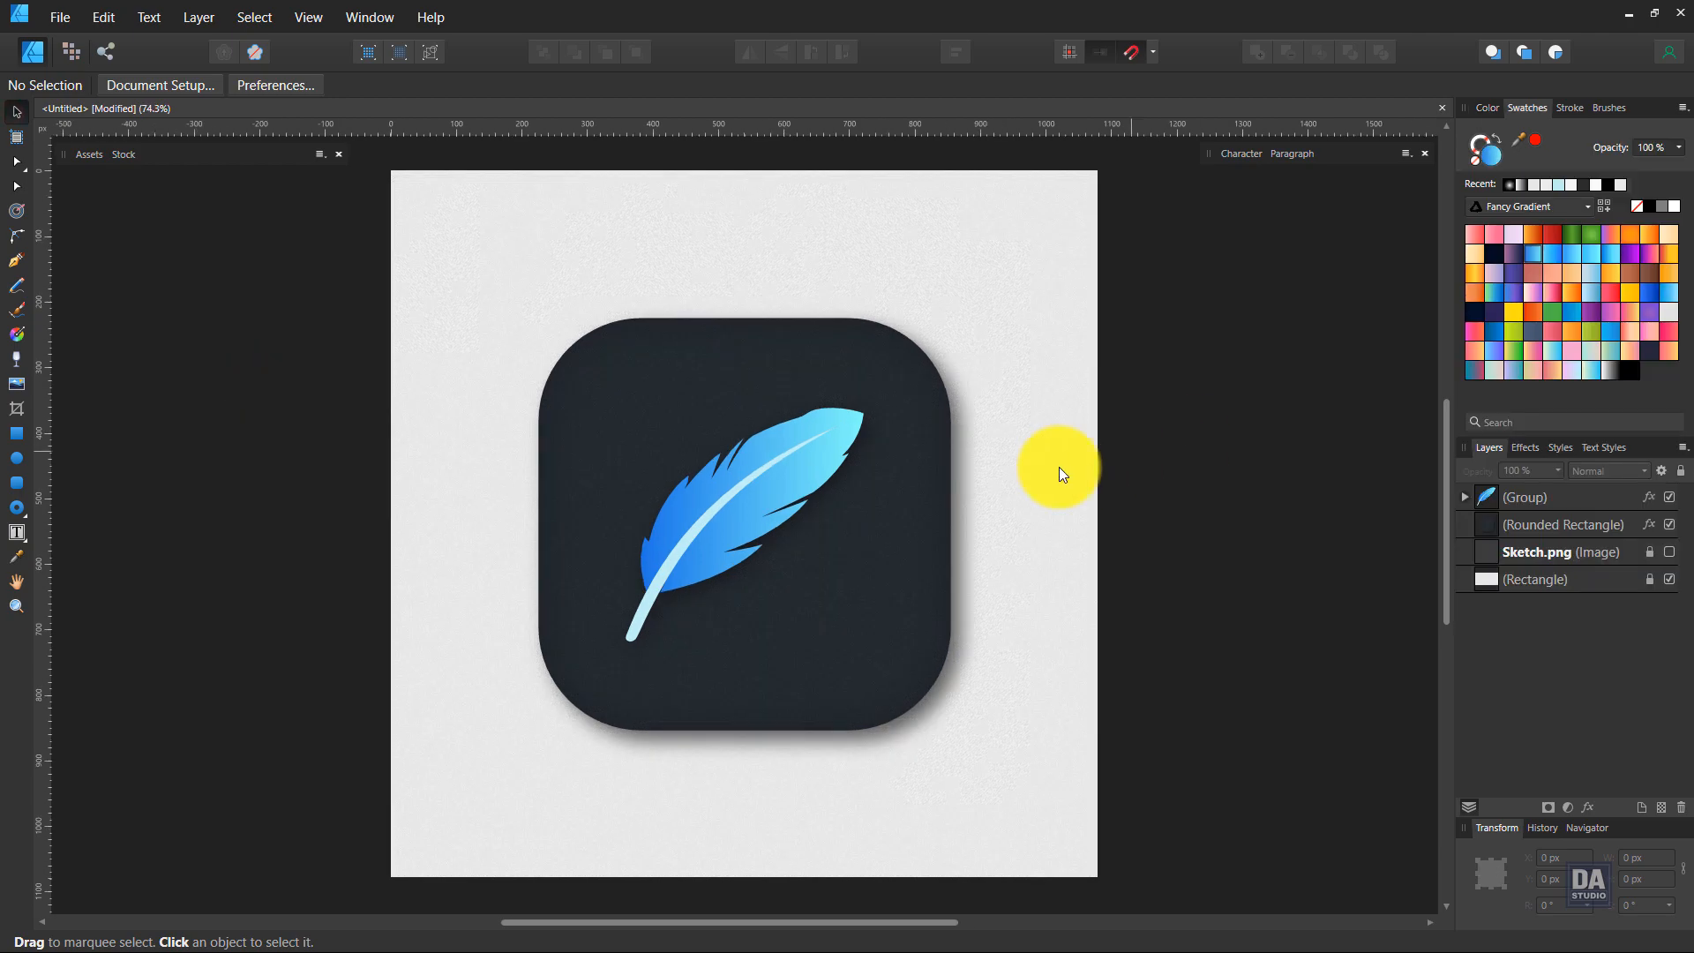
Draw a circle about 390 px in diameter over the feather and fill it with the white-to-transparent gradient from Fancy Gradient
click(17, 458)
drag(640, 369, 900, 609)
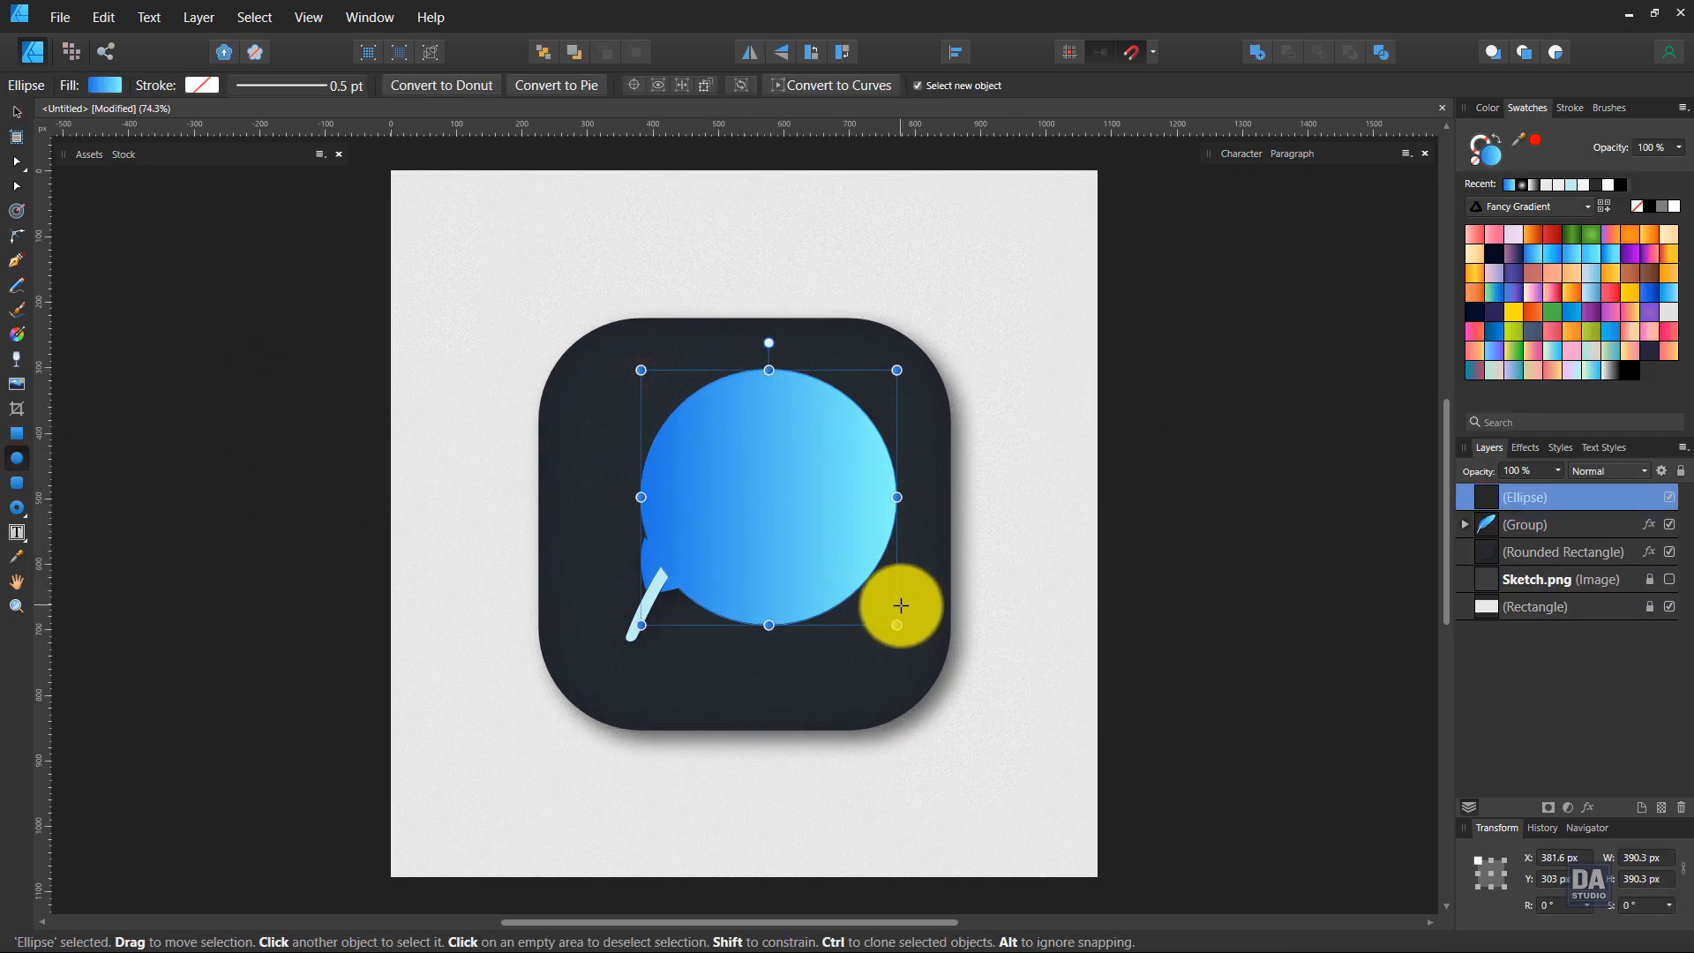
click(1609, 372)
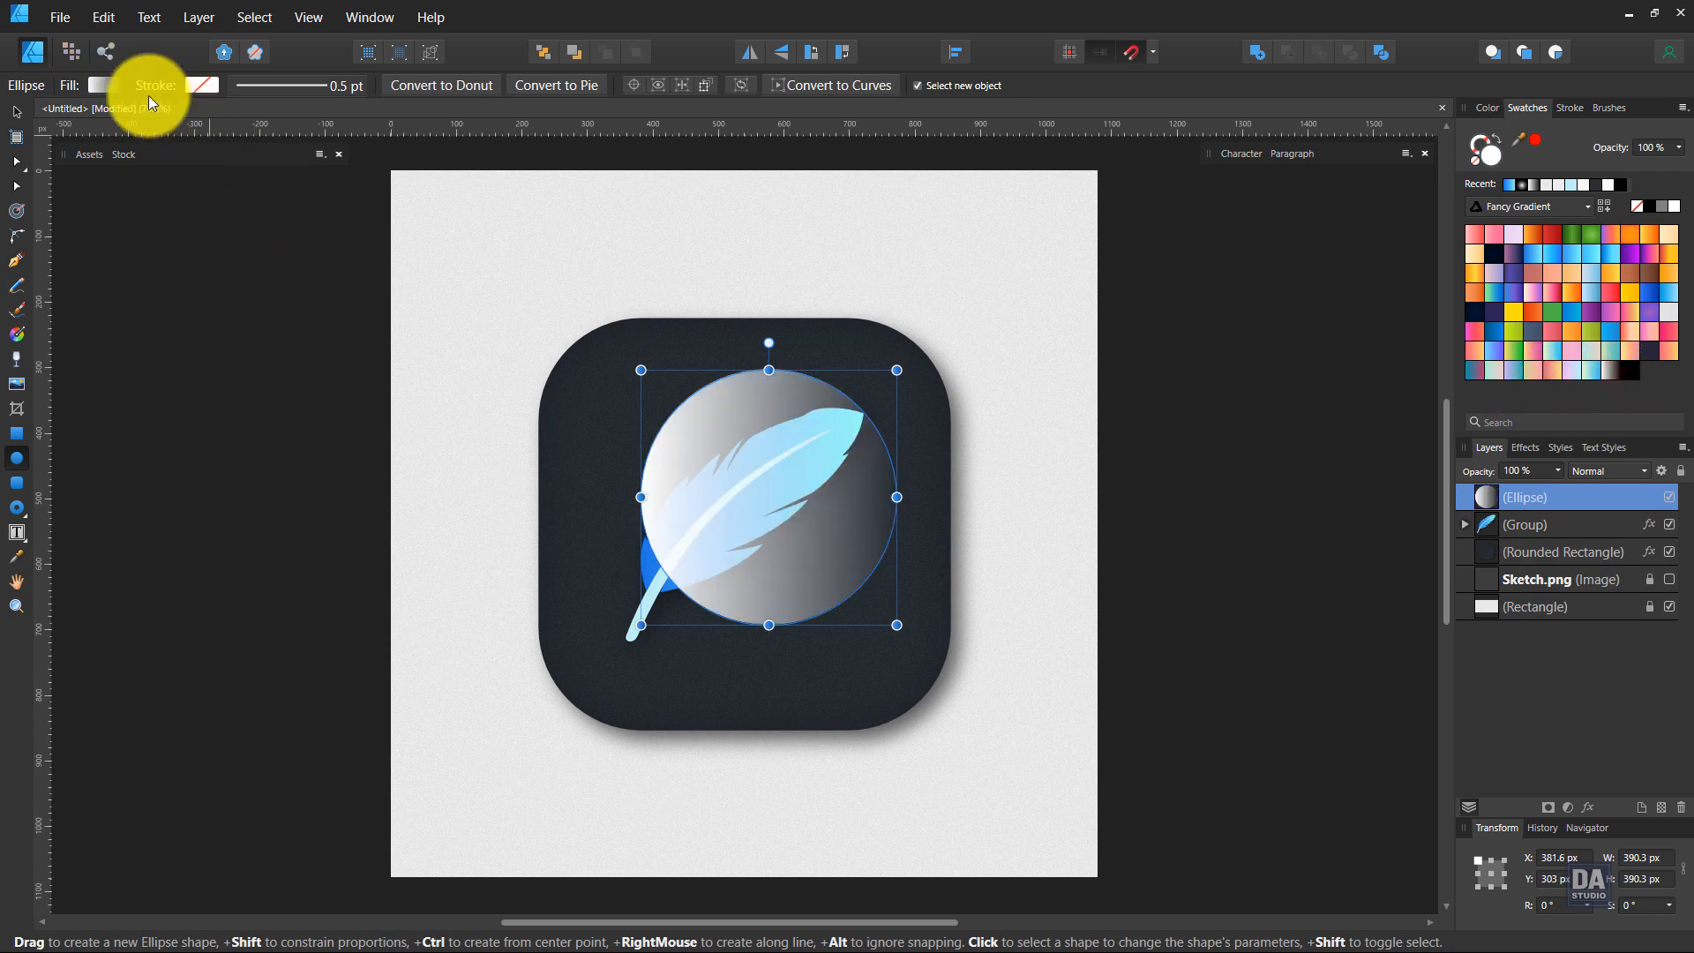
Change the circle's fill to an elliptical gradient, white at the circle's centre and fading to transparent near its edge
click(106, 92)
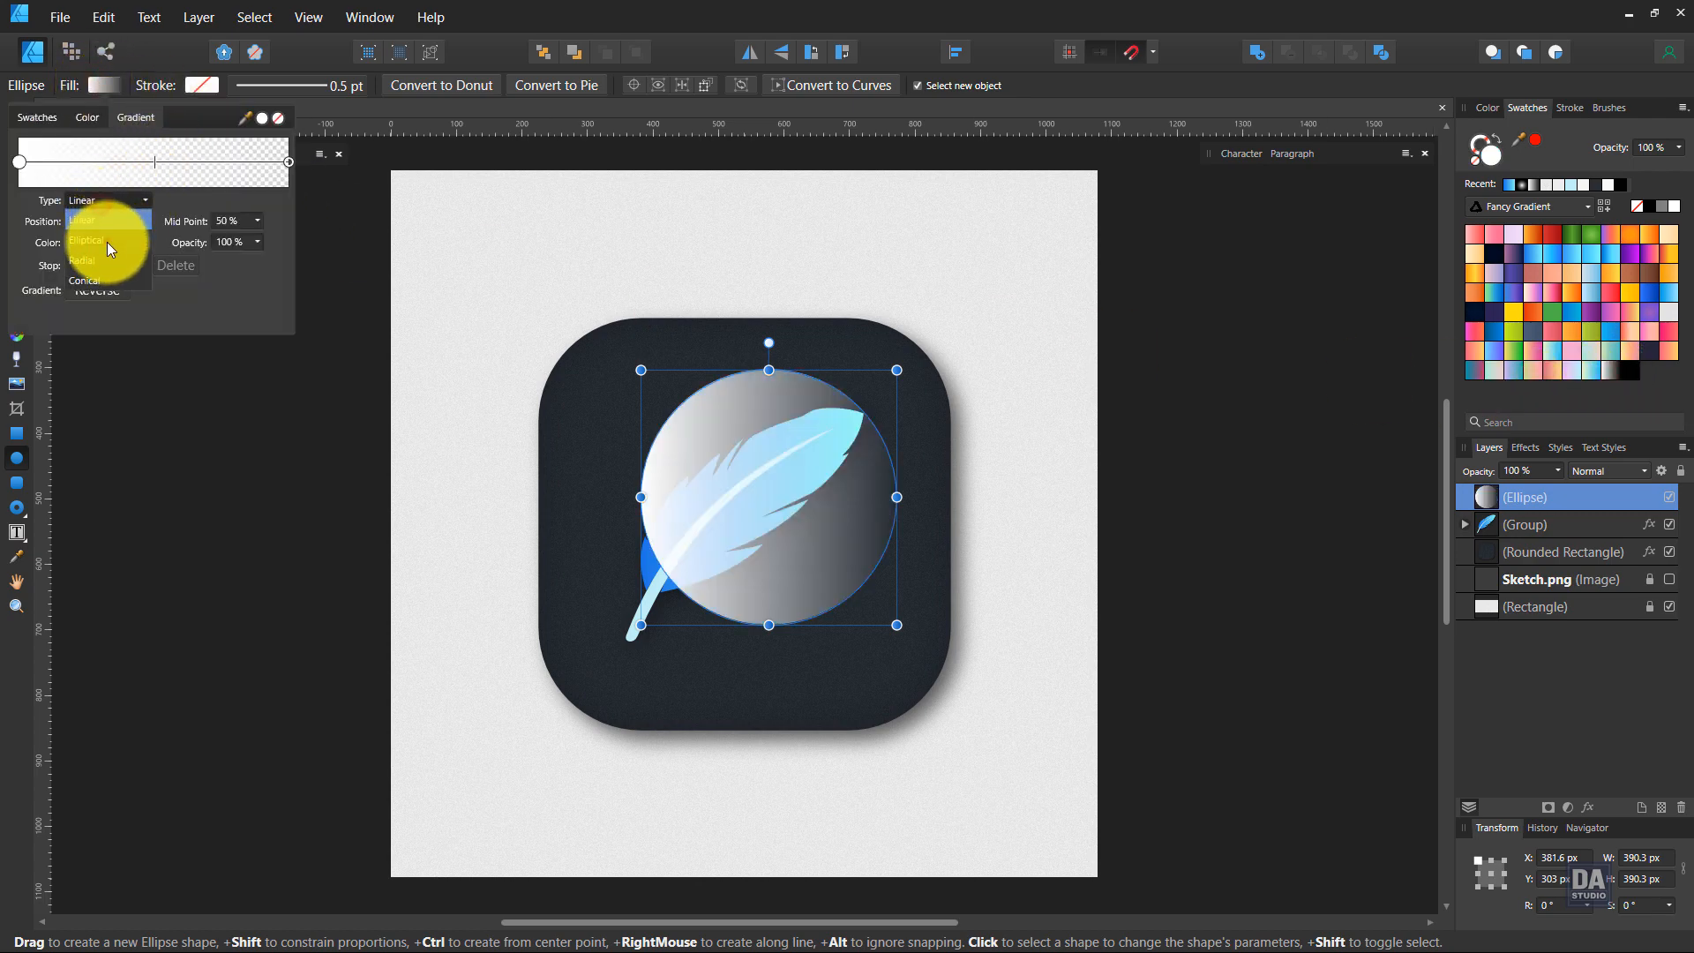
click(108, 240)
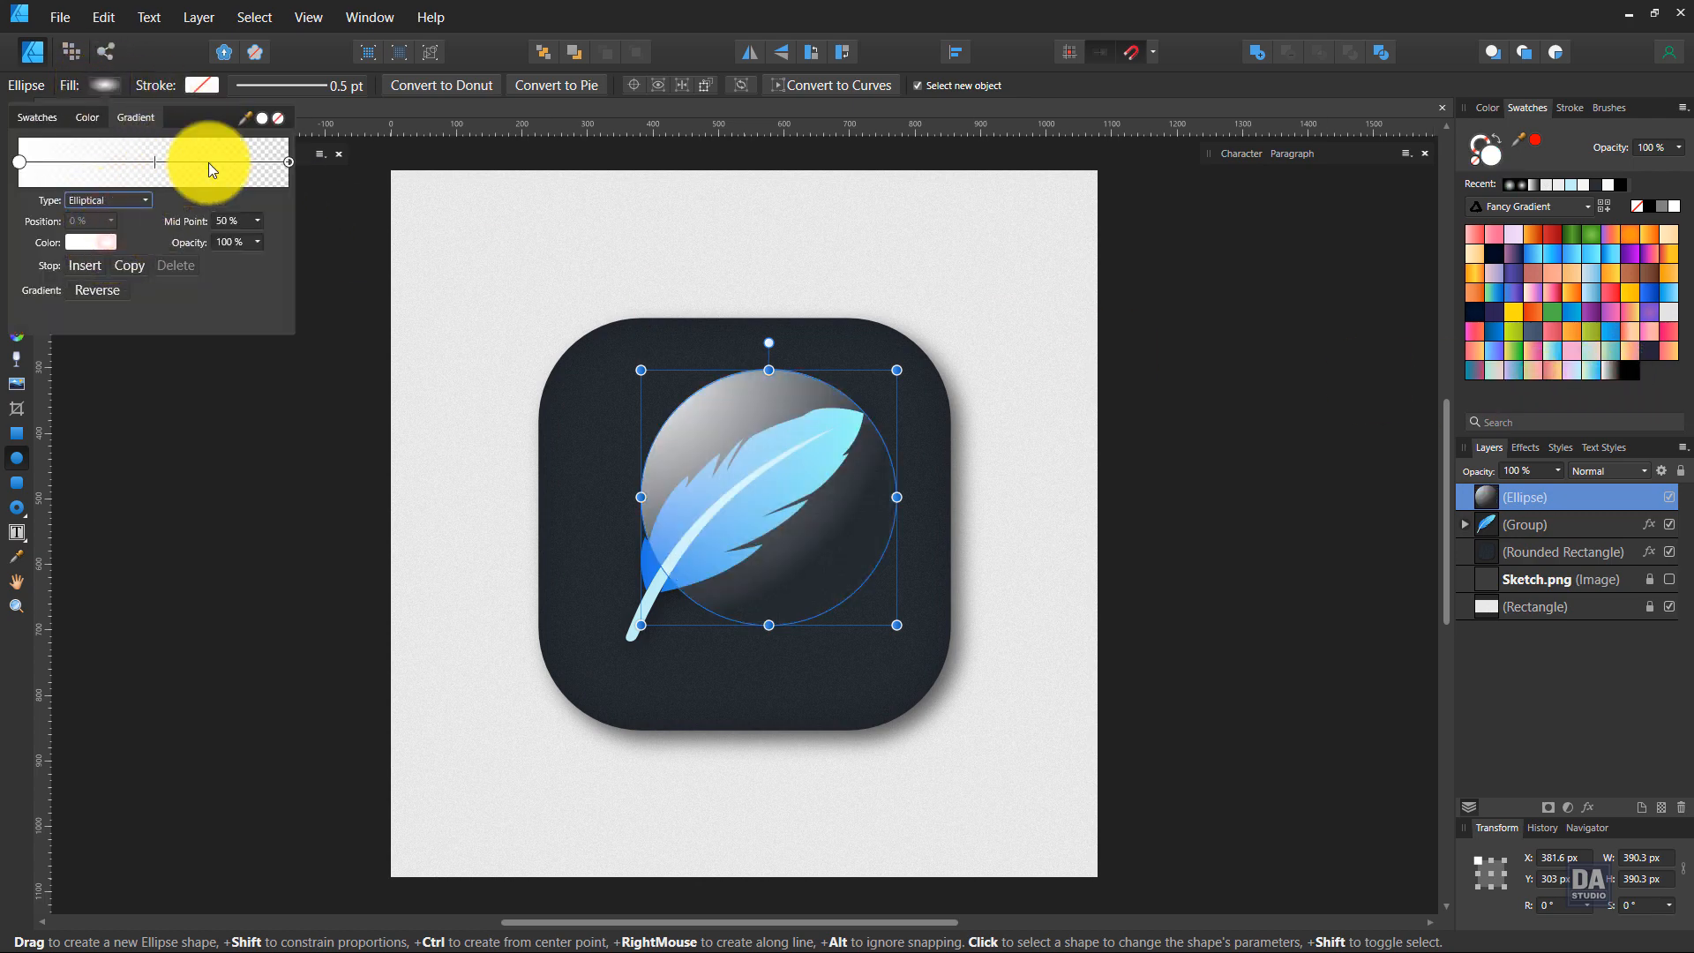
click(17, 337)
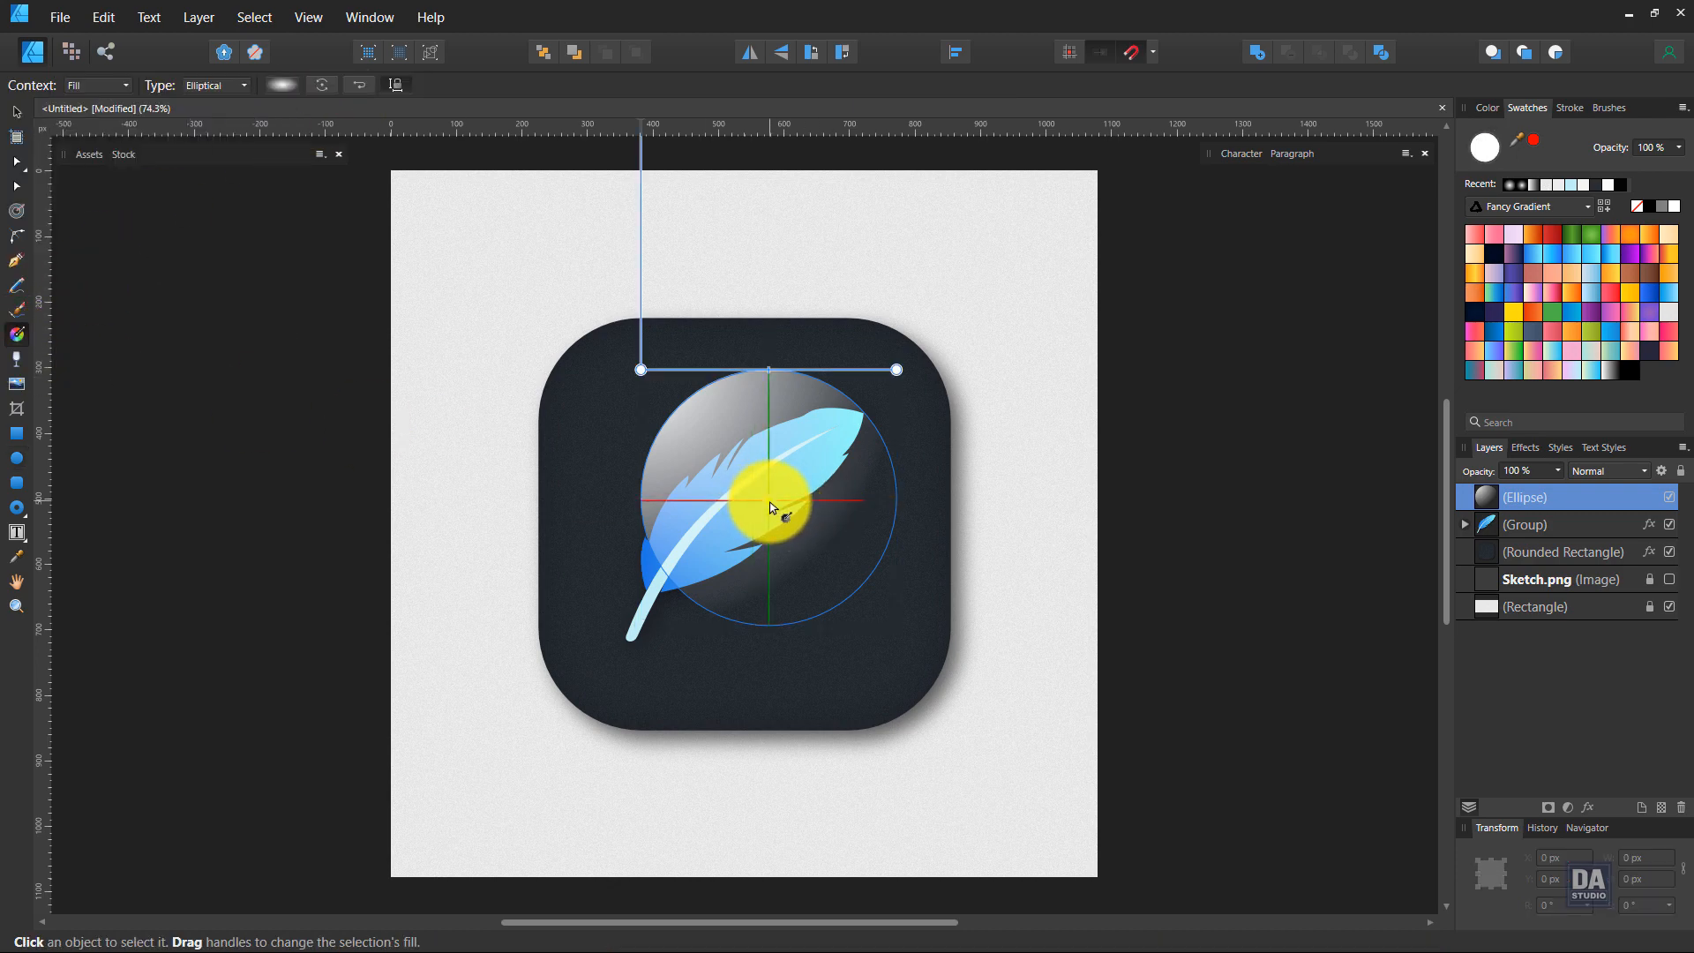
drag(770, 507, 886, 505)
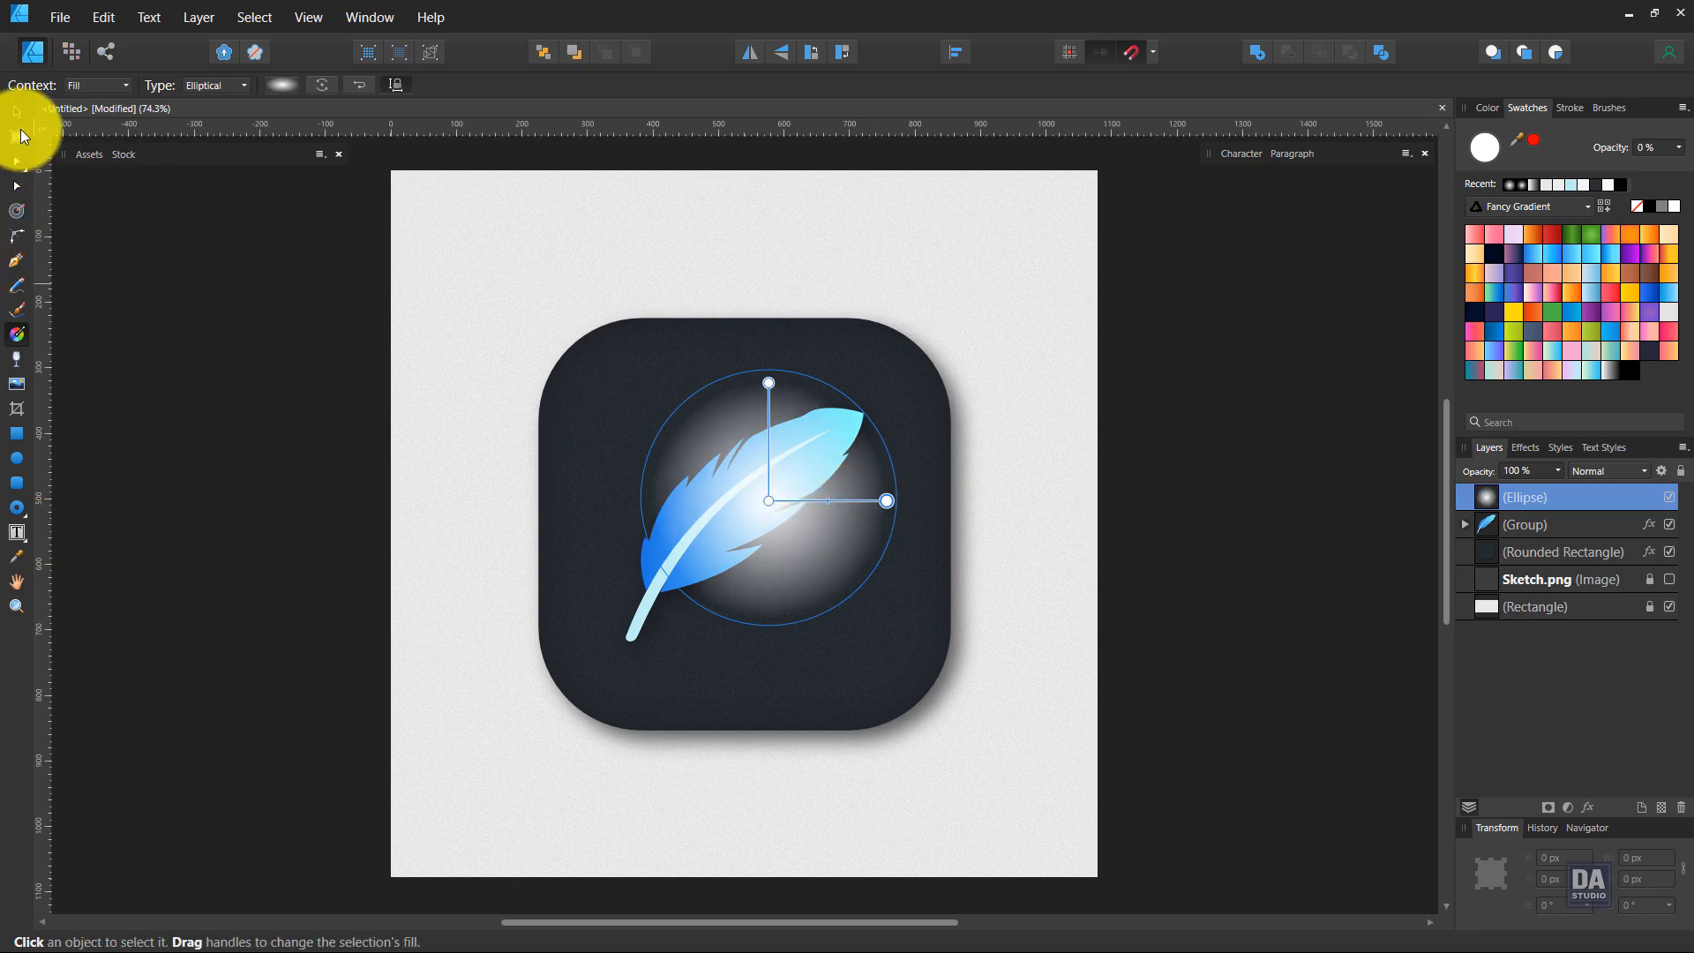
Move the gradient circle to the centre of the artboard and set its layer opacity to 25%
click(16, 112)
mouse_move(840, 530)
mouse_down()
mouse_move(799, 568)
mouse_move(817, 553)
mouse_up()
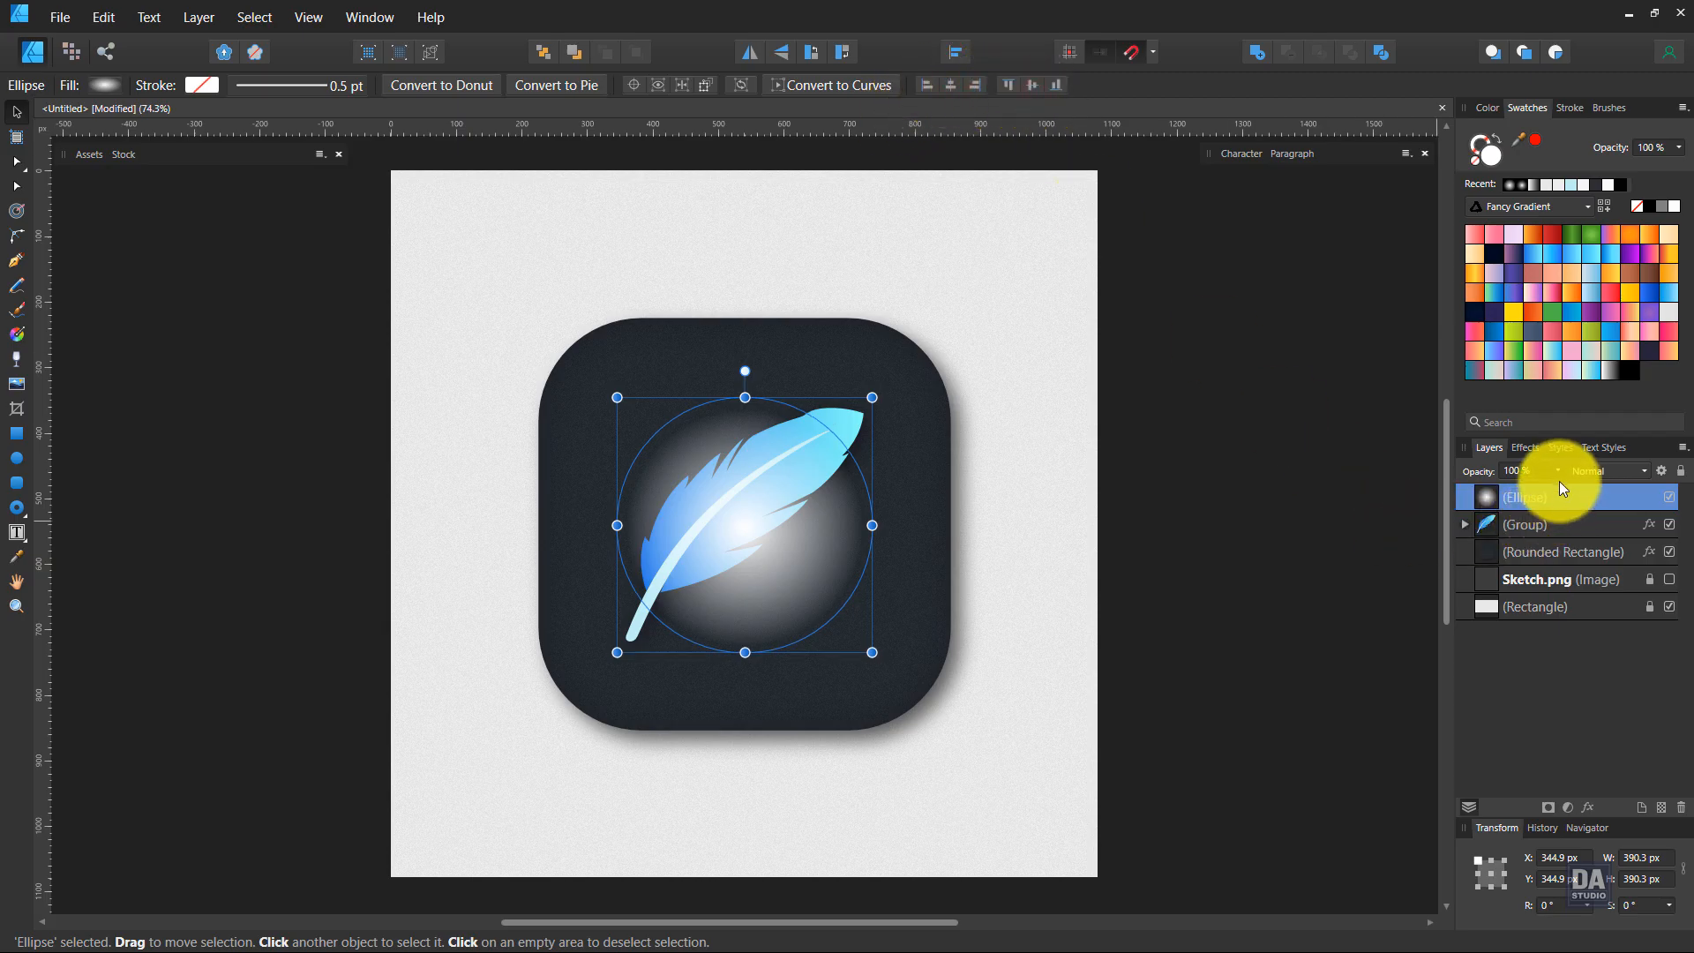
drag(1559, 479, 1470, 491)
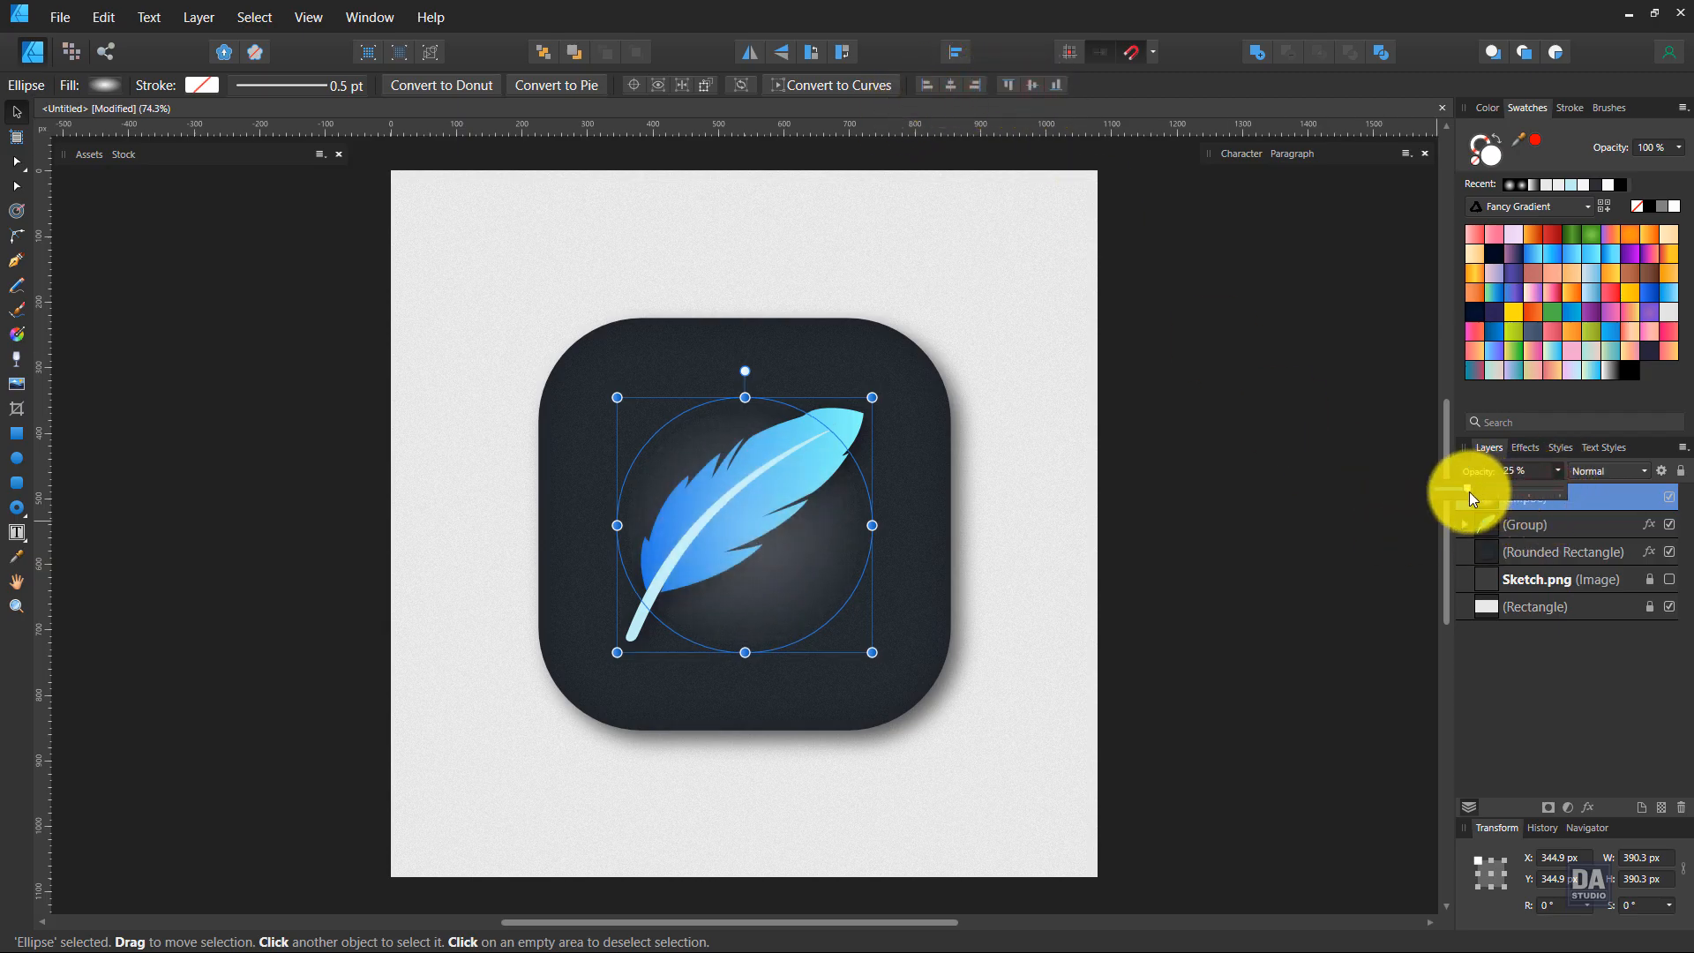
Give the circle a 23 px Gaussian Blur and reshape it into an ellipse about 520 px wide, rotated to -11.1°
click(1588, 809)
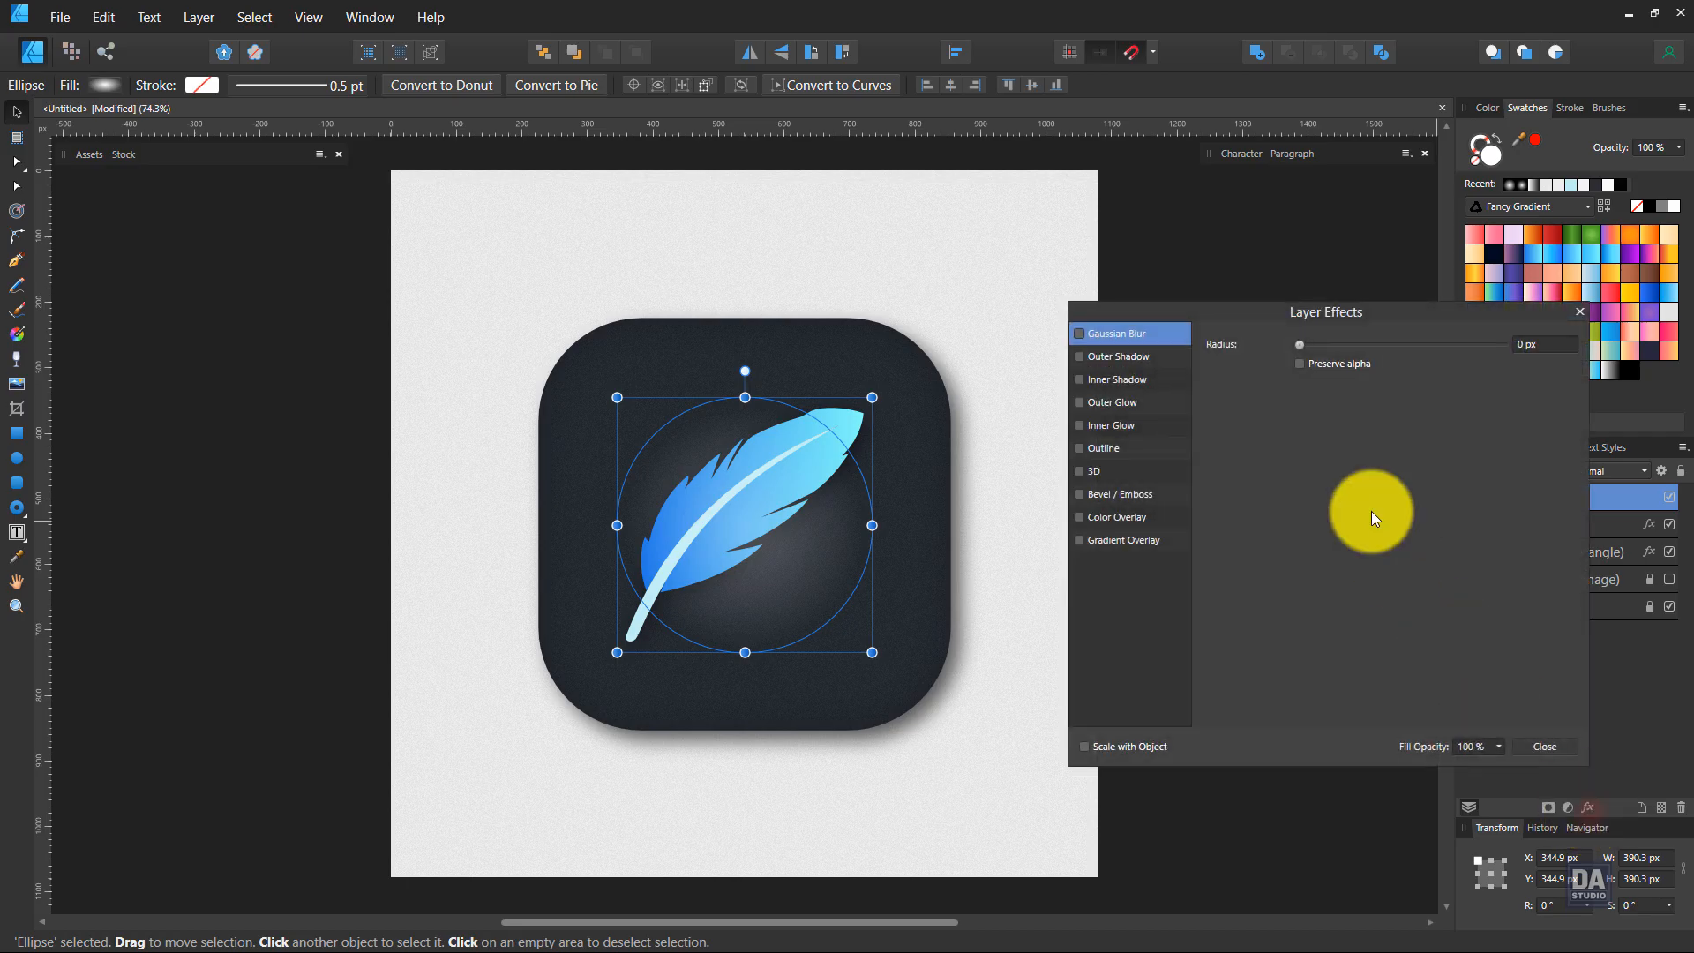
drag(1312, 345, 1418, 347)
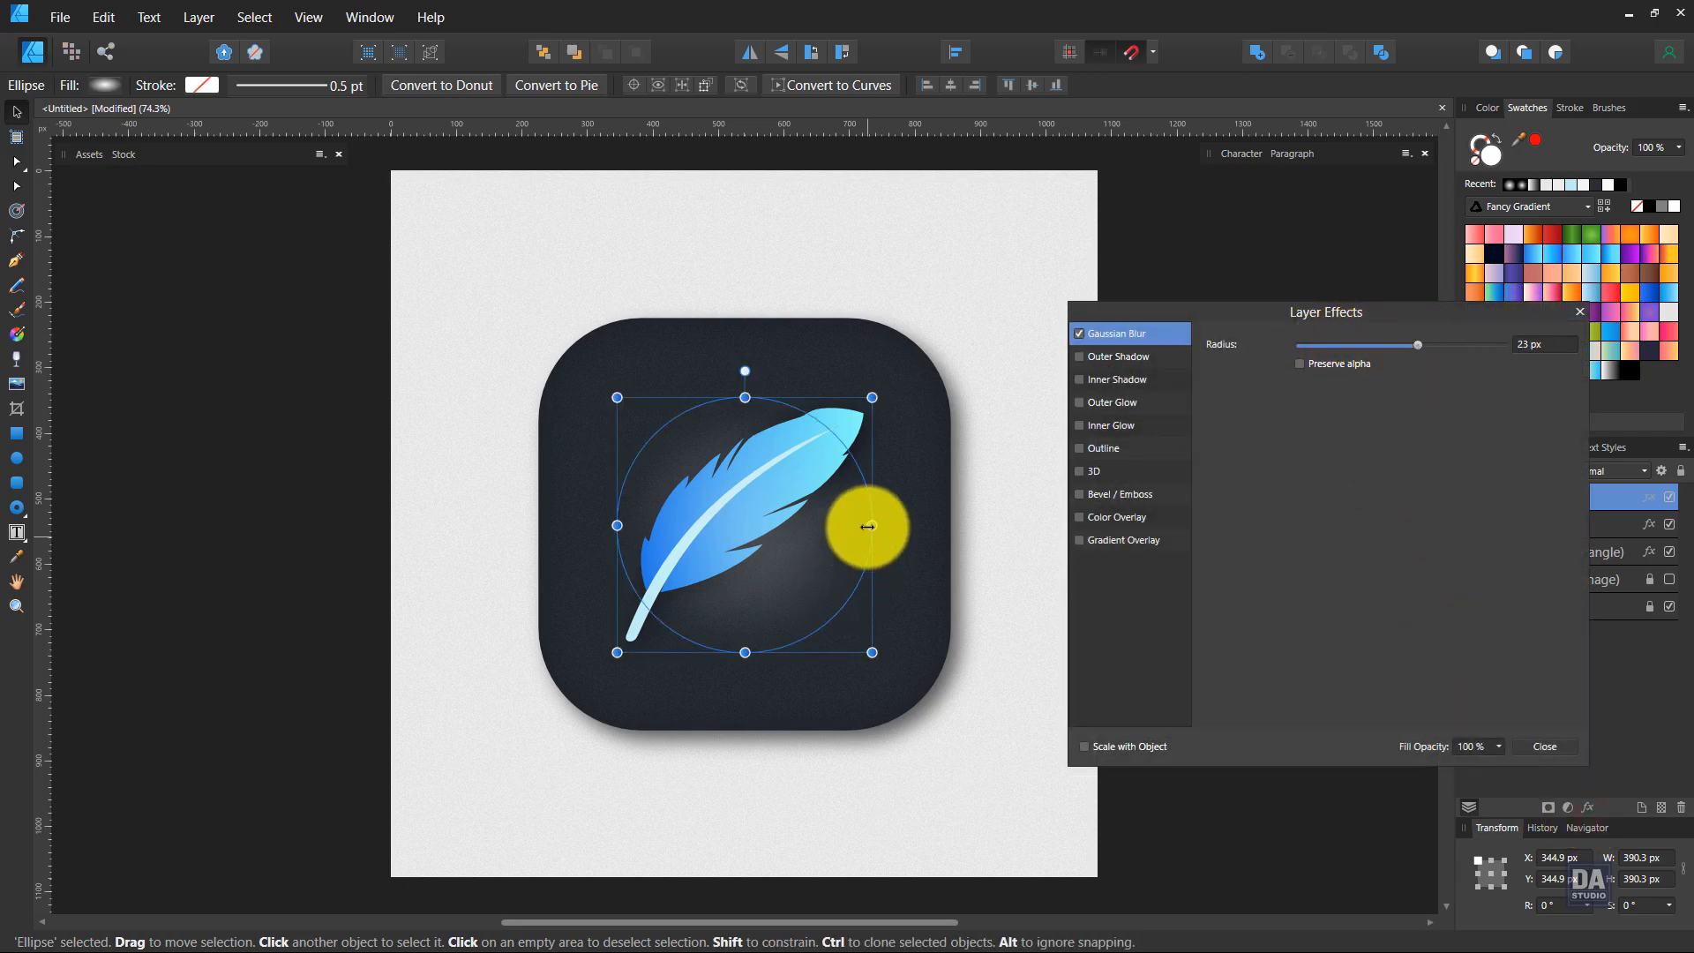
drag(868, 526, 914, 526)
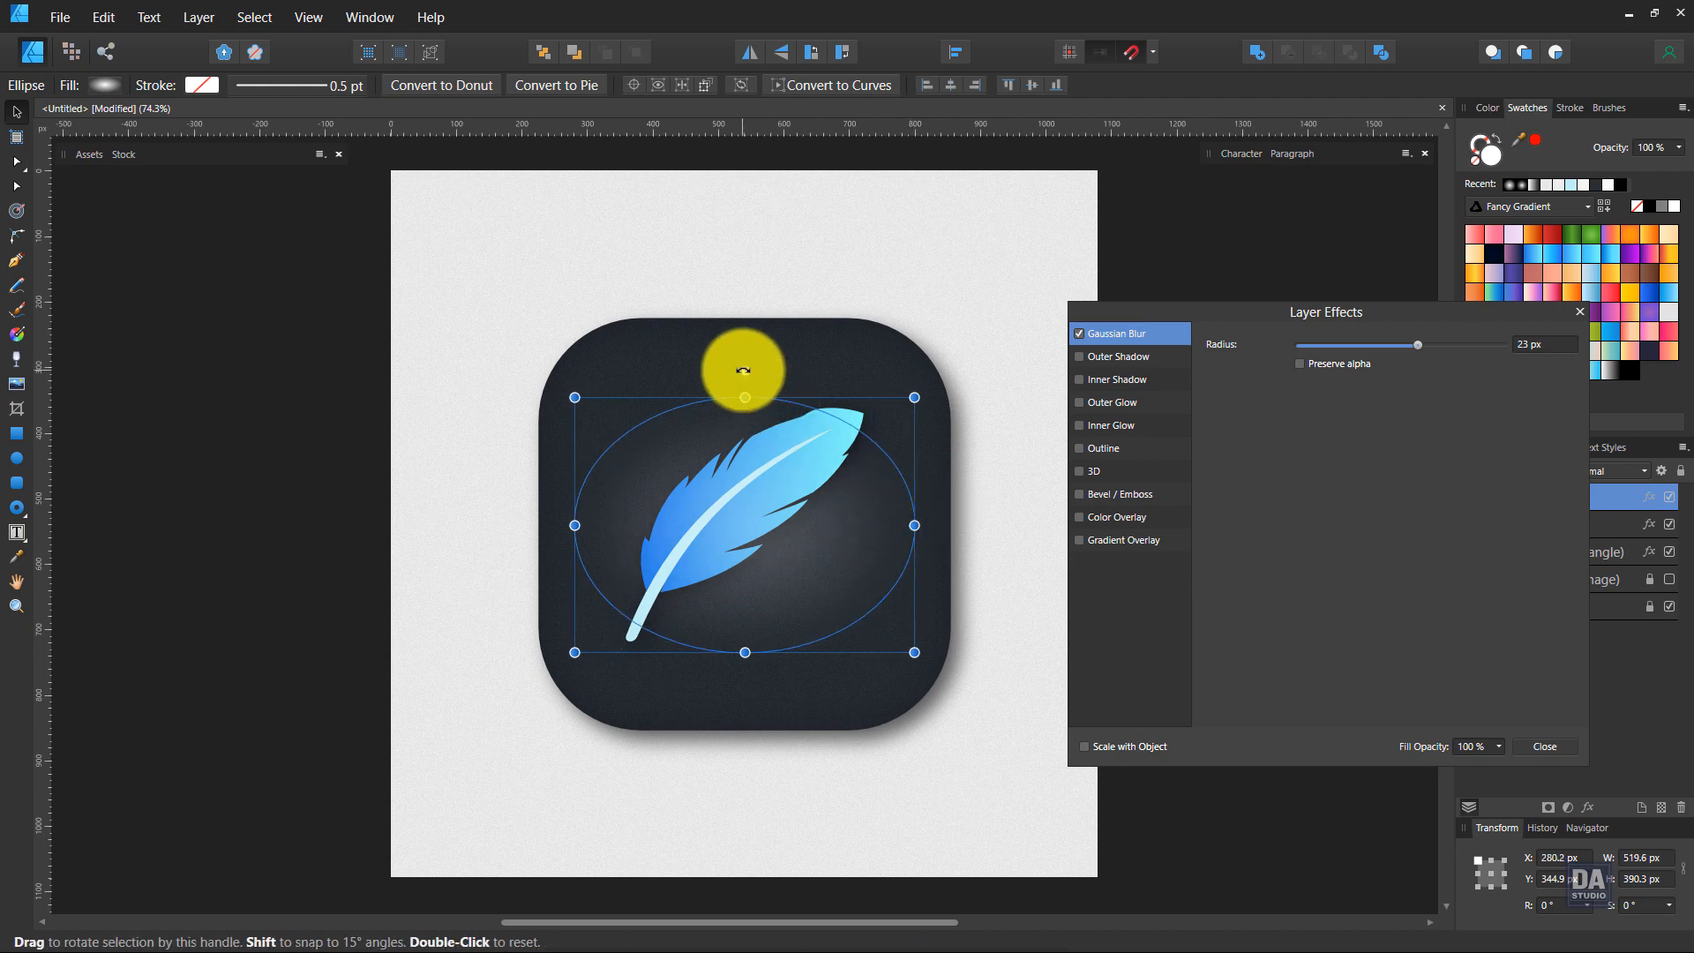
drag(743, 371, 774, 373)
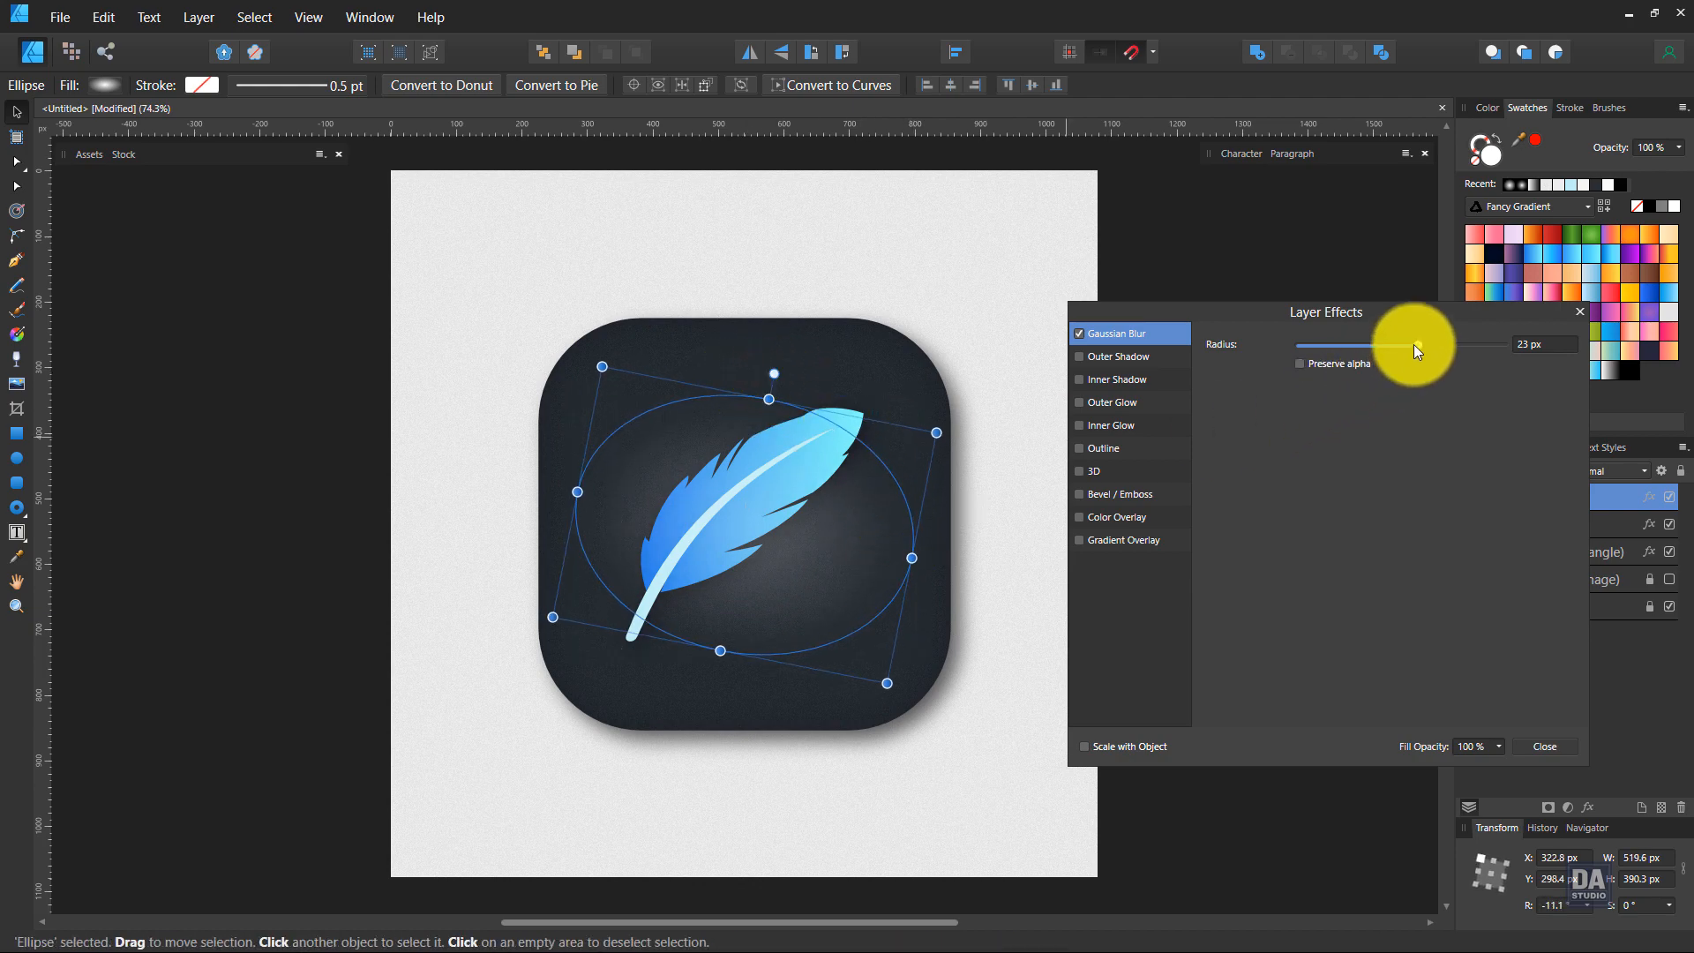
Set the ellipse's Gaussian Blur radius to 43.2 px and place it directly behind the feather group, leaving nothing selected
drag(1413, 344, 1438, 345)
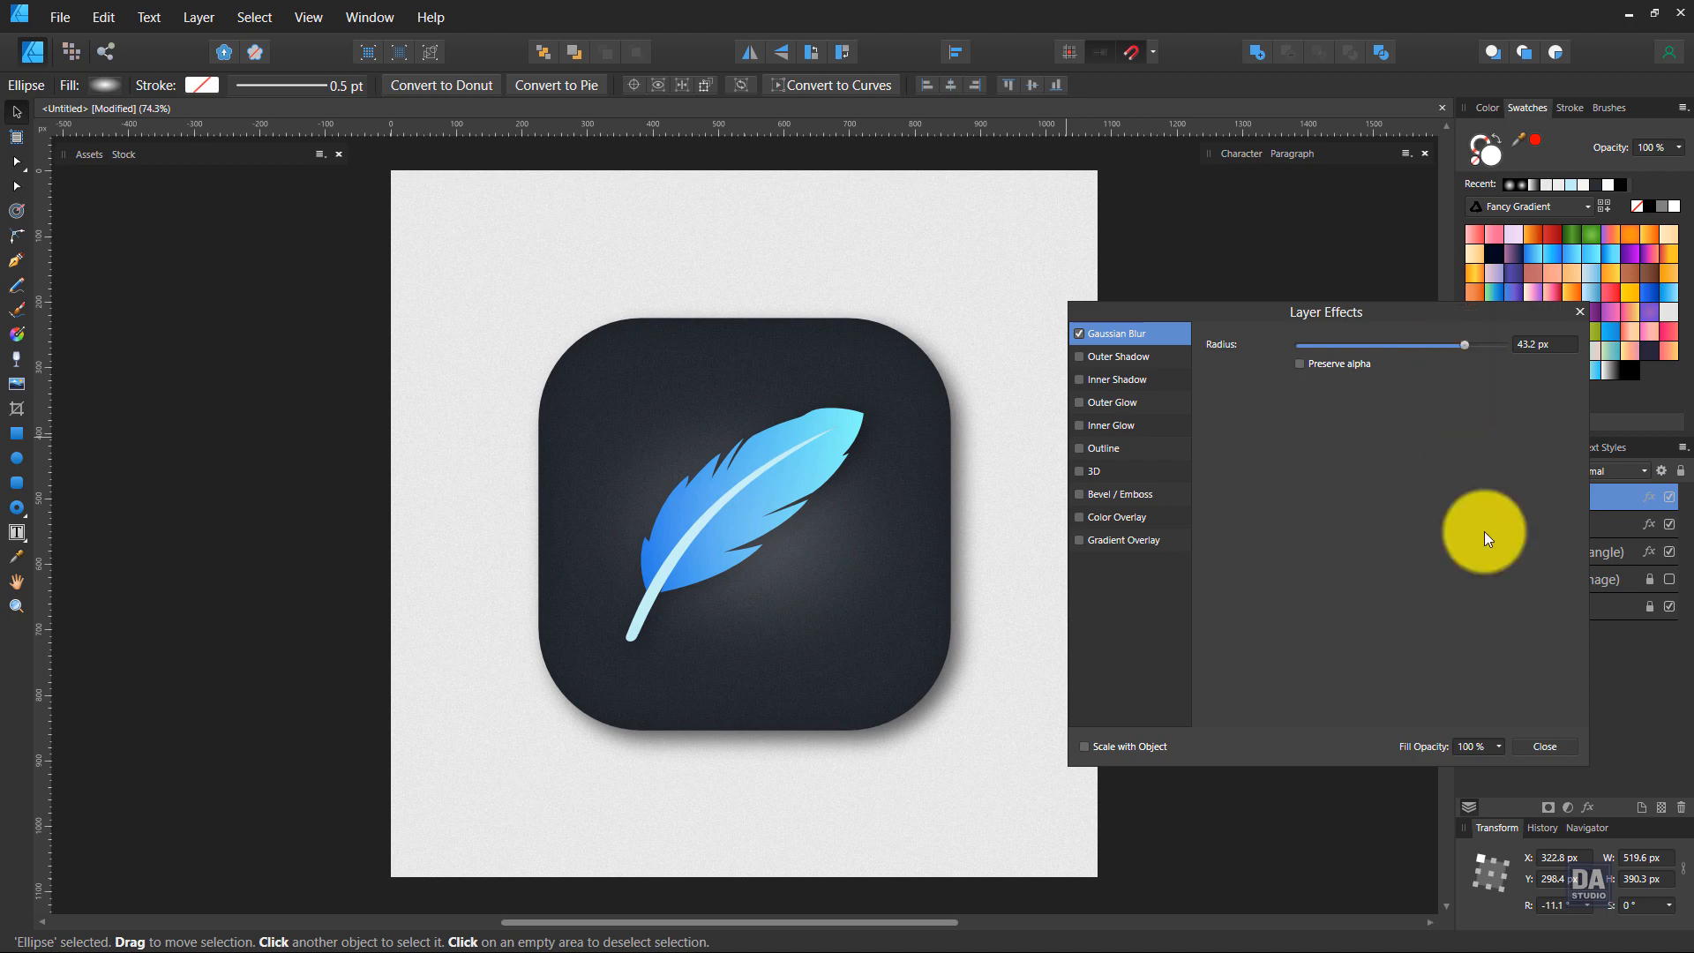
click(1542, 749)
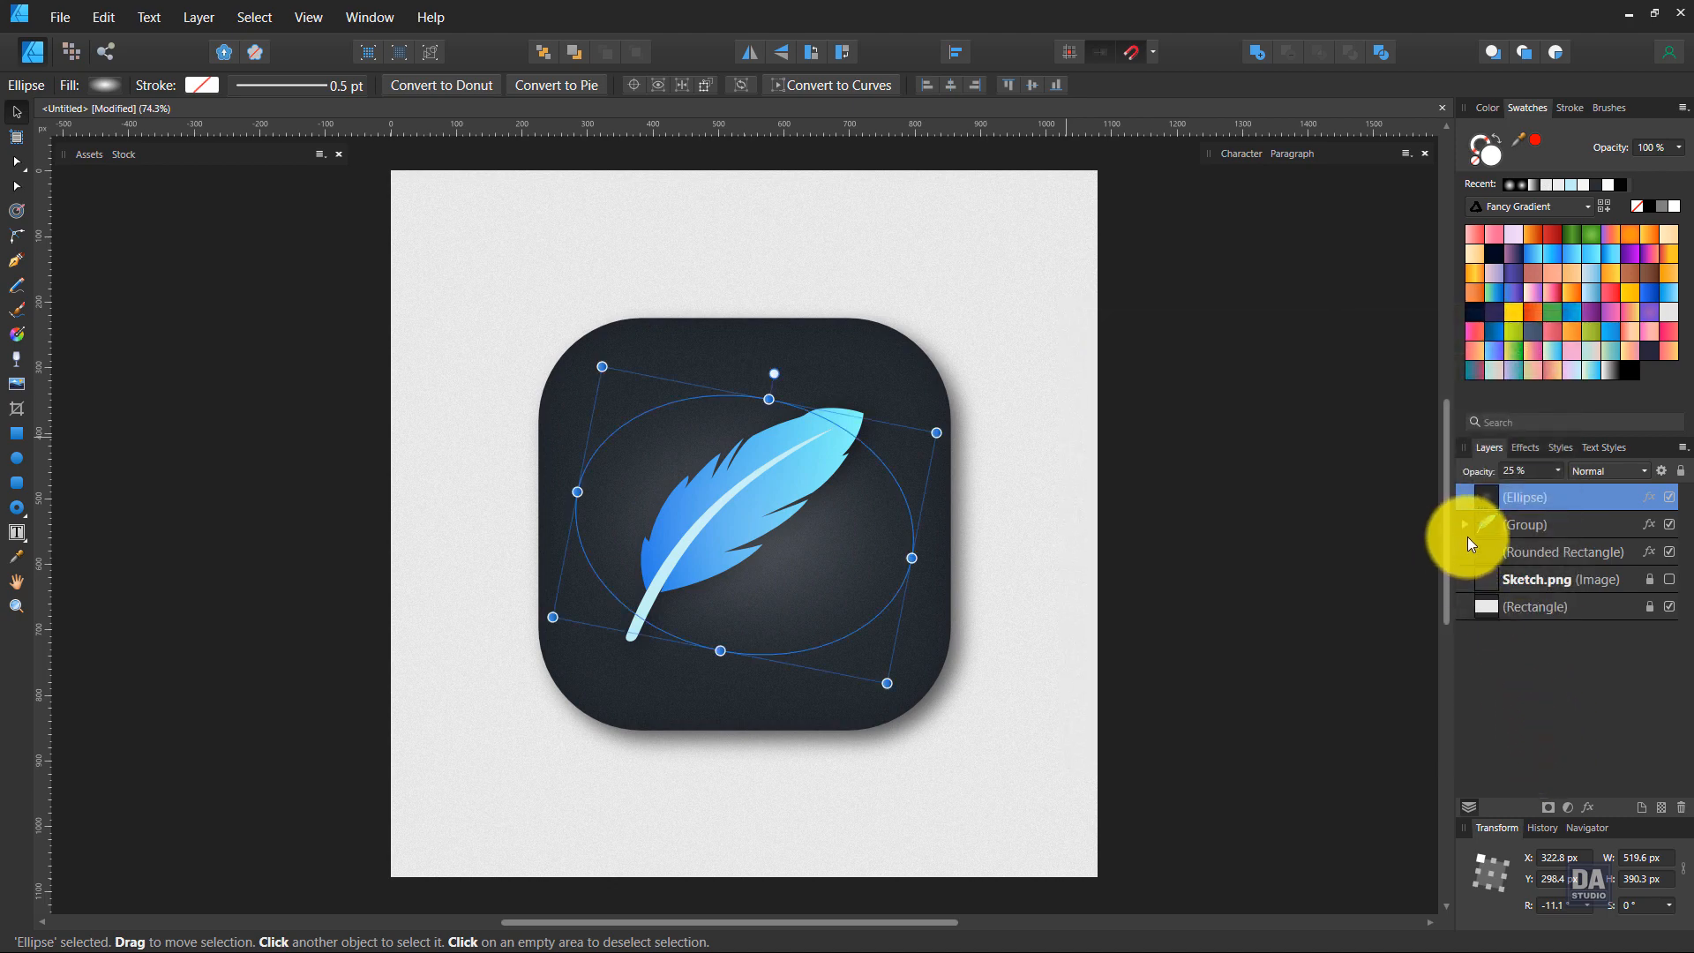
key(ctrl+bracketleft)
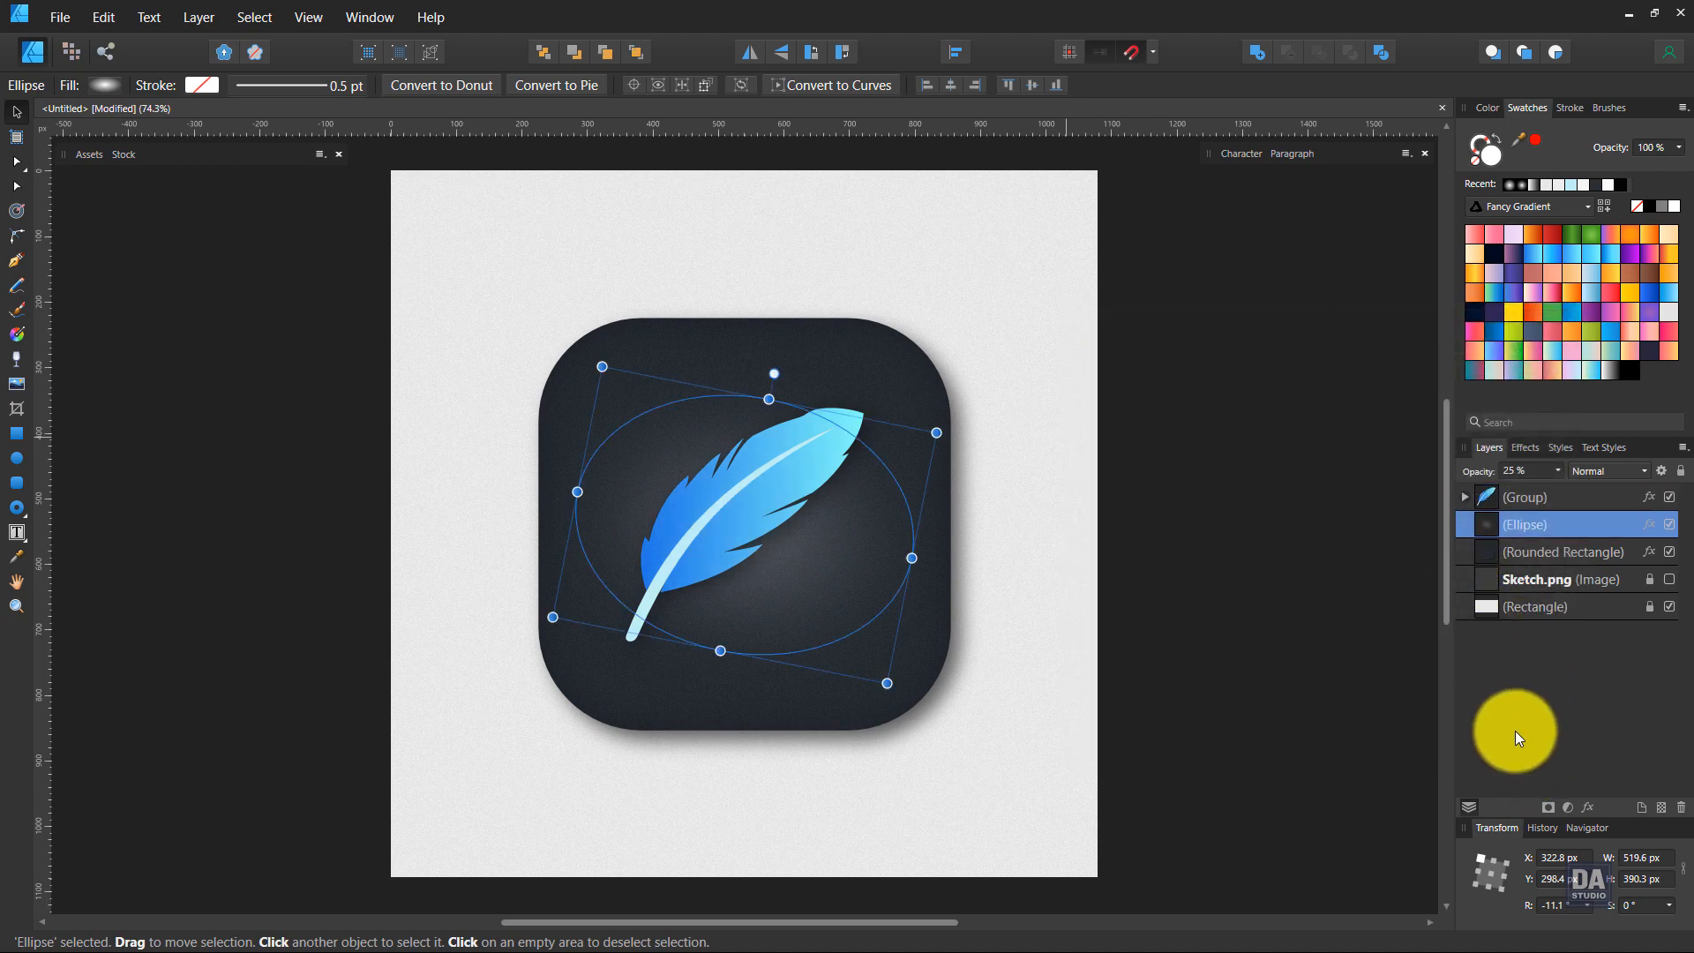
click(1269, 642)
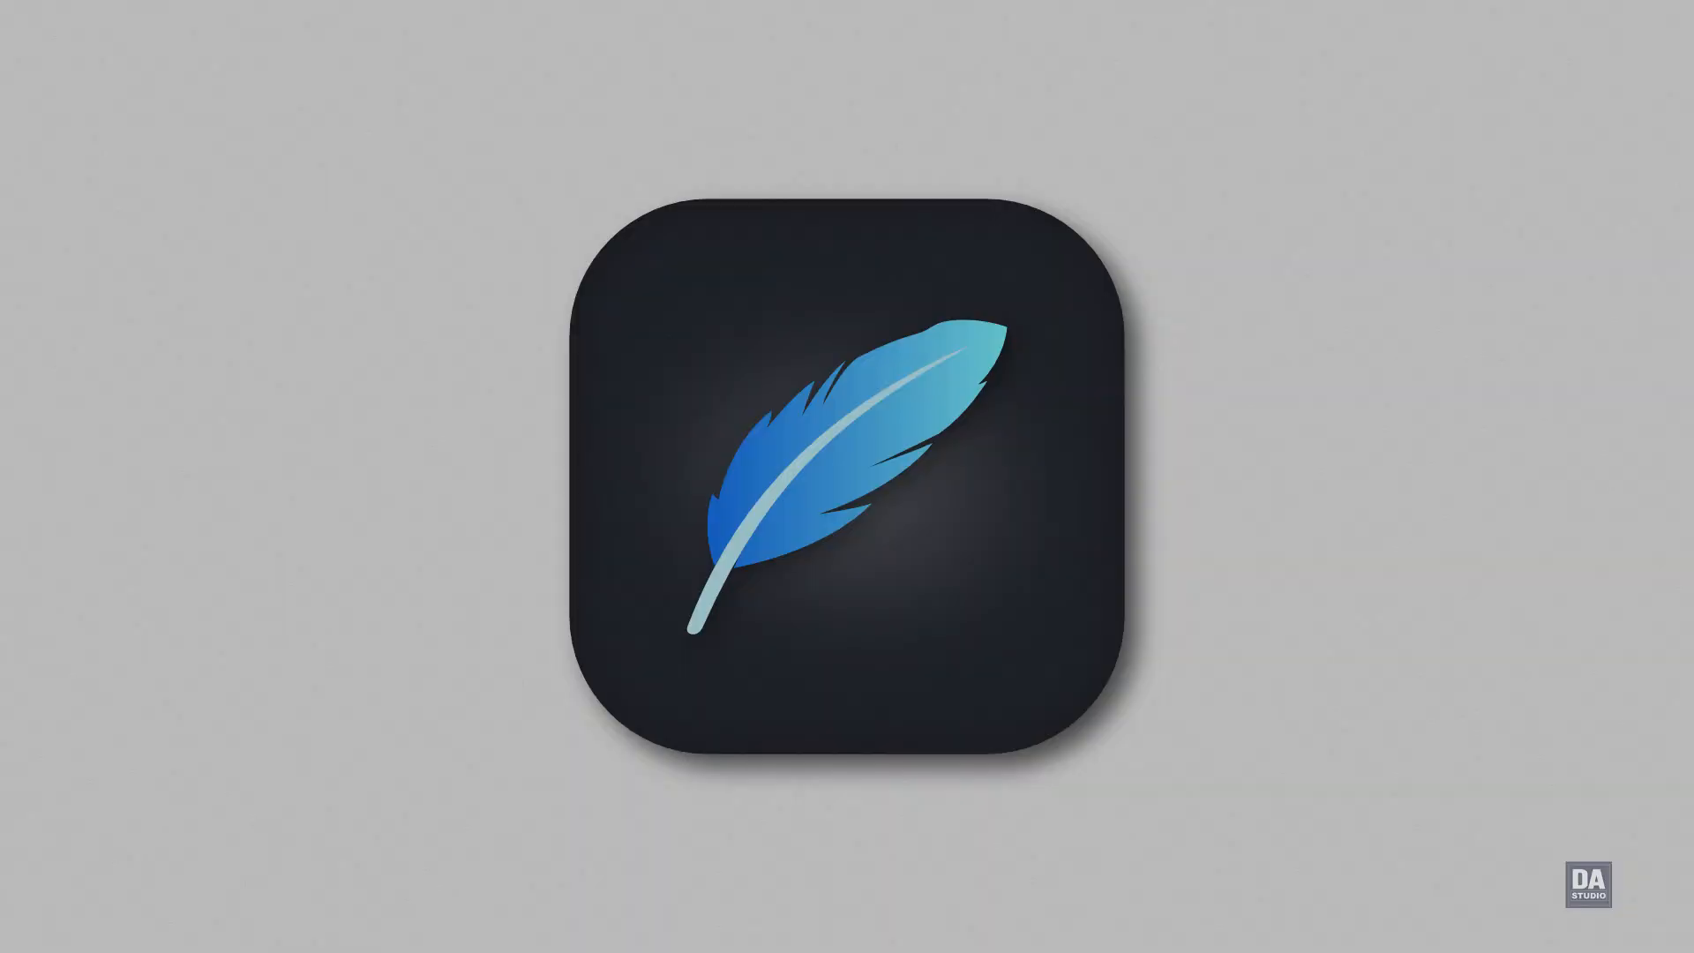